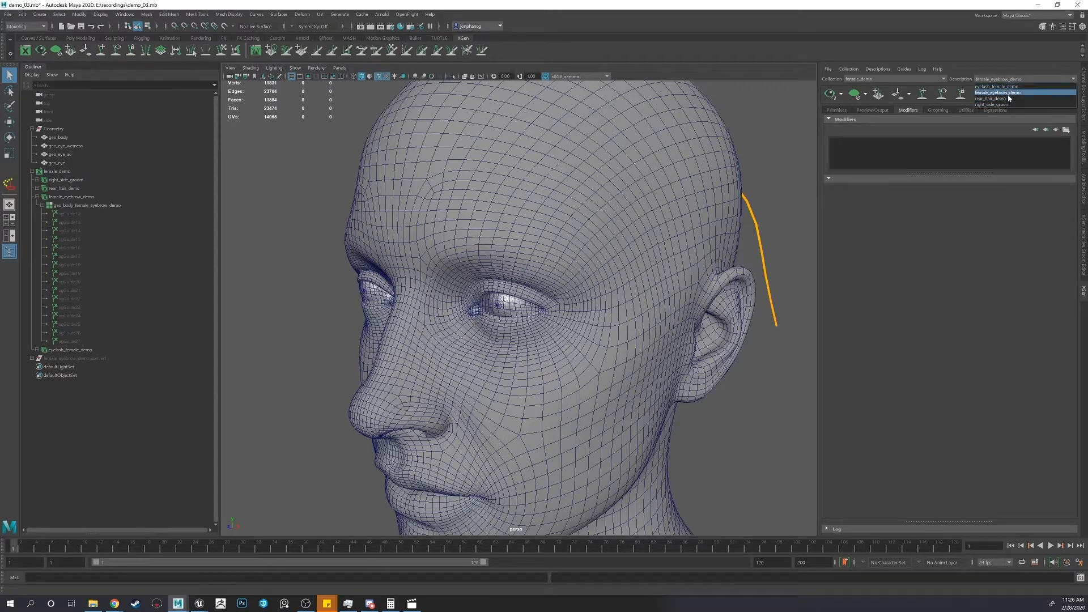
- Switch to the rear_hair_demo description and hide its guides around the head
left_click(1008, 99)
left_click(856, 95)
left_click_drag(709, 165, 663, 158, "alt")
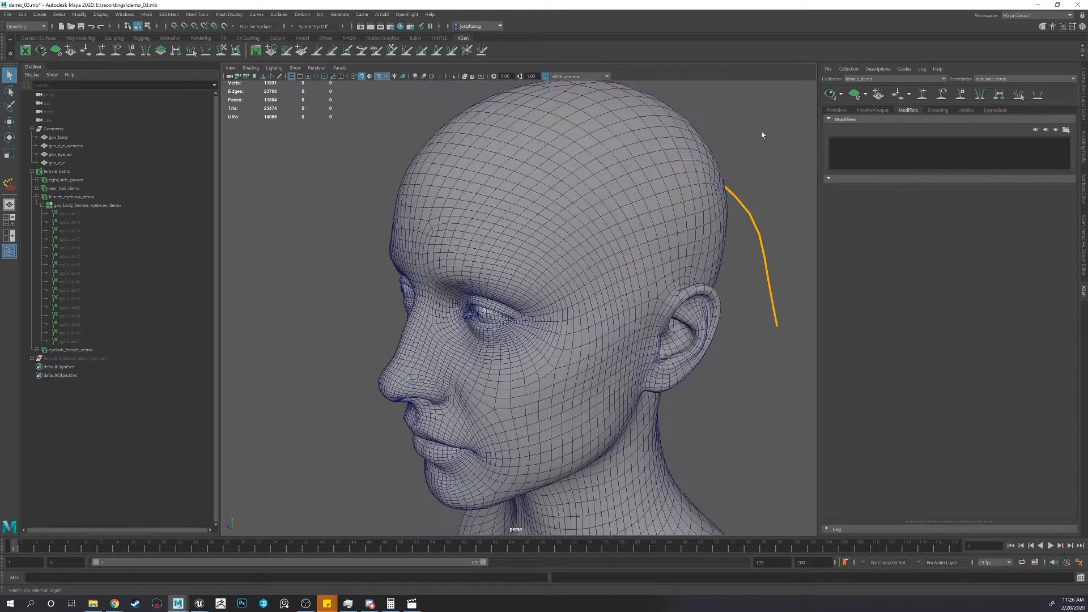
left_click(943, 99)
- Create a guide-controlled spline description named baby_hairs_demo on the geo_body mesh, stored in the existing female_demo collection
left_click(687, 158)
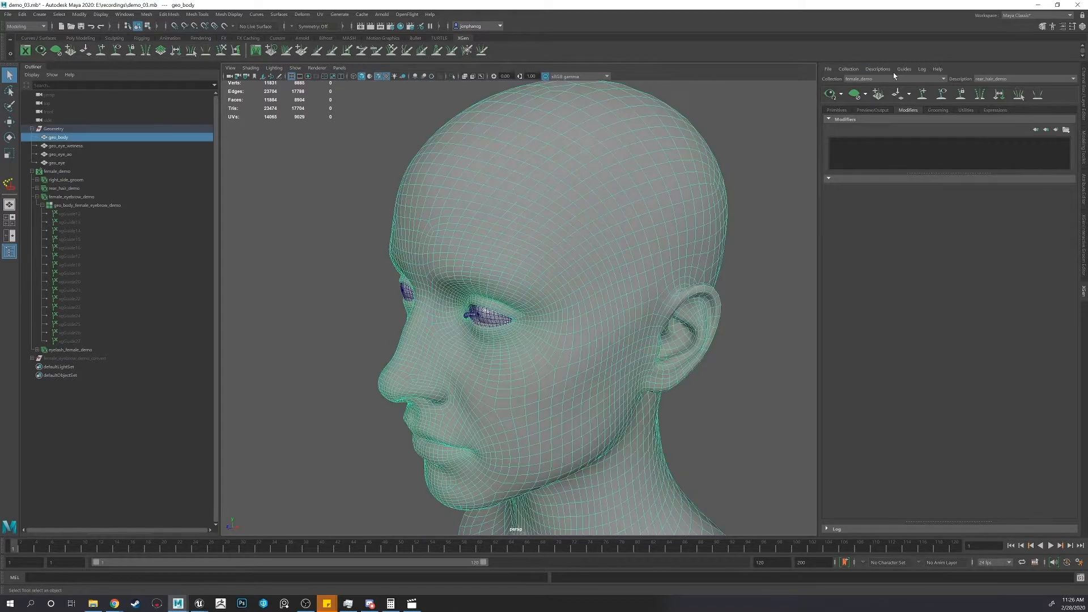
left_click(878, 68)
left_click(901, 78)
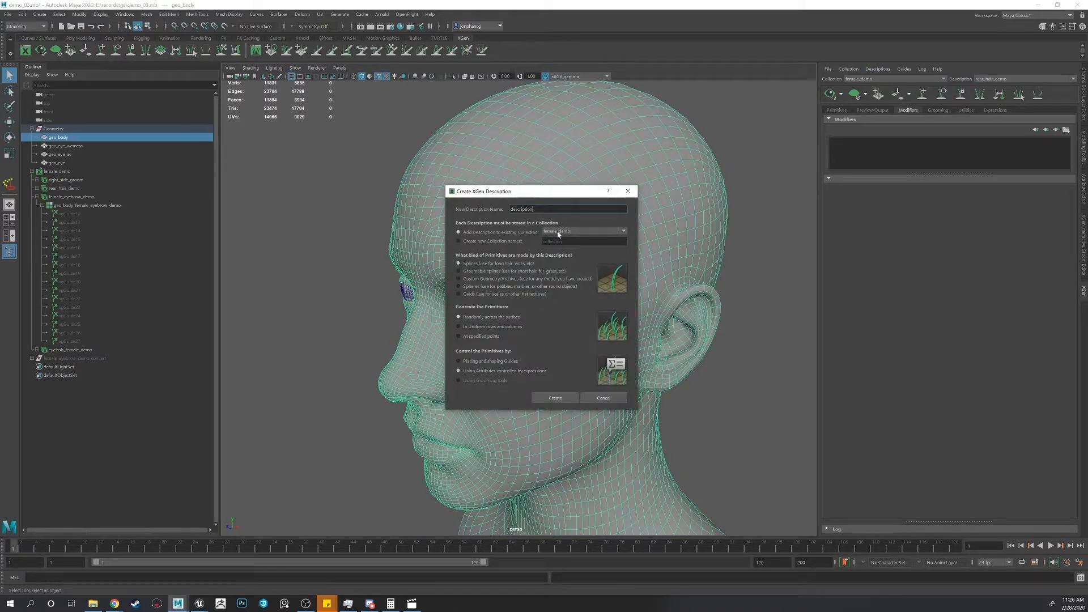
double_click(541, 209)
type("baby_hairs_demo")
left_click(558, 398)
- Place the first baby hair guides across the forehead along the front hairline with the Add or Move Guides tool
left_click_drag(576, 311, 641, 273, "alt")
left_click(854, 94)
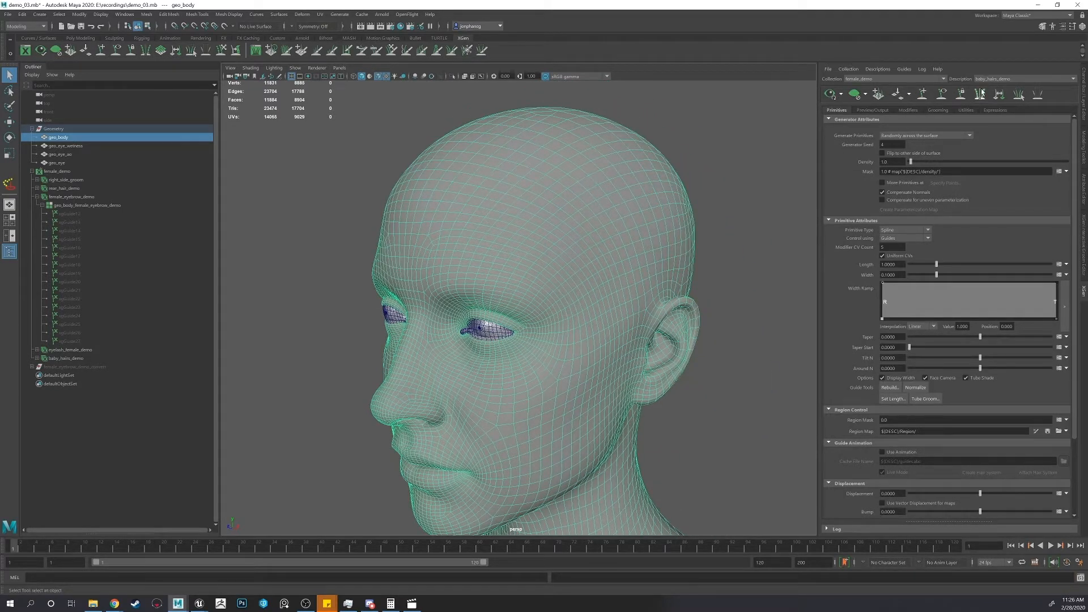
left_click(942, 94)
left_click_drag(530, 226, 569, 198, "alt")
left_click(501, 173)
left_click(546, 184)
left_click(573, 202)
left_click(608, 227)
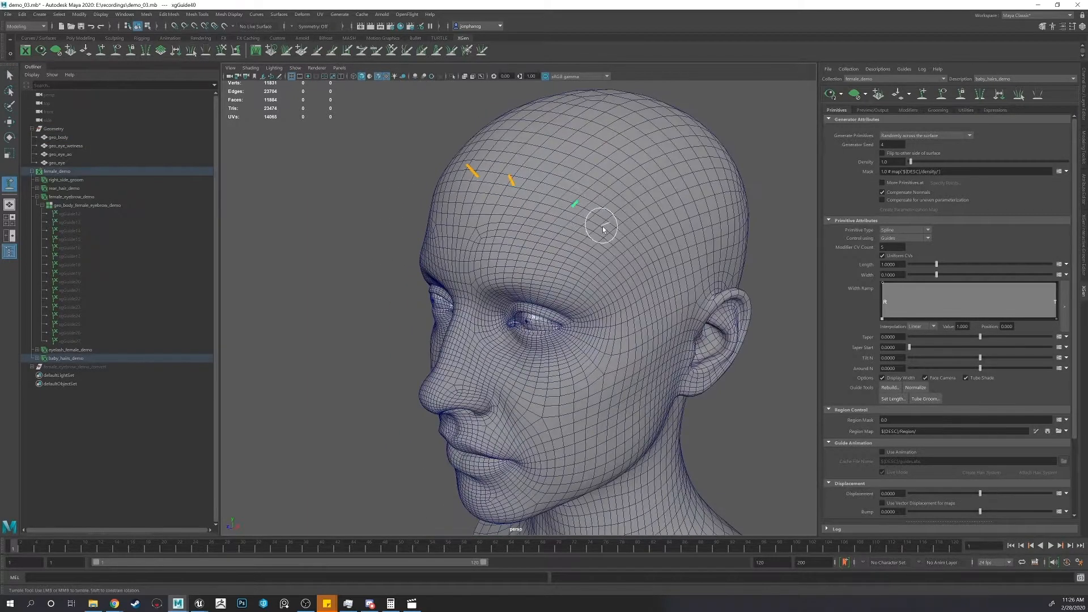
- Continue the row of guides down the hairline of the left temple to the front of the ear
left_click_drag(644, 256, 590, 223, "alt")
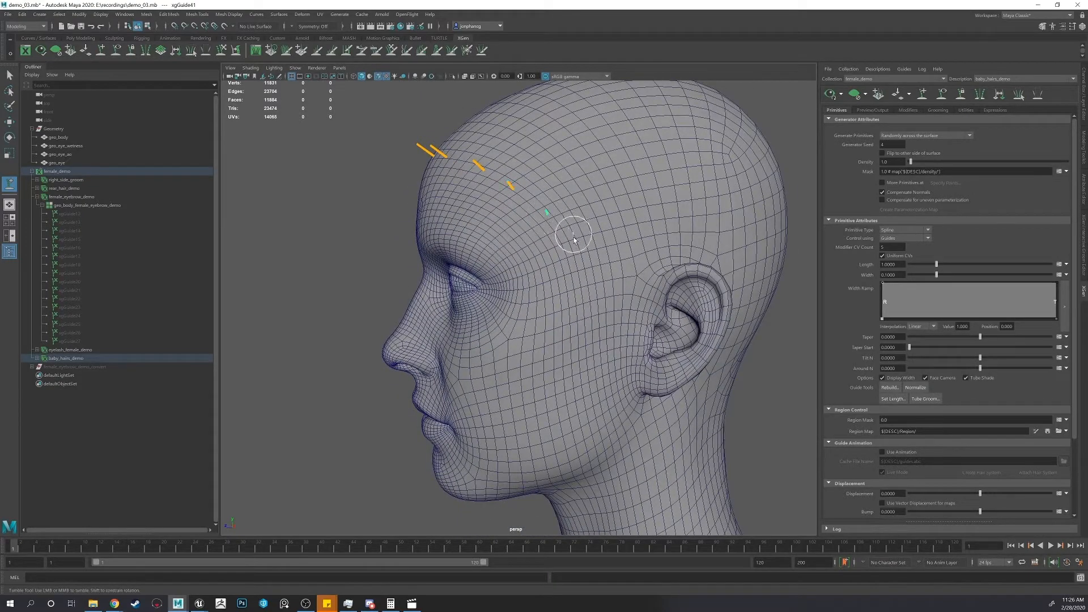
left_click(572, 246)
left_click(586, 275)
left_click(593, 298)
left_click(594, 311)
left_click_drag(566, 268, 515, 250, "alt")
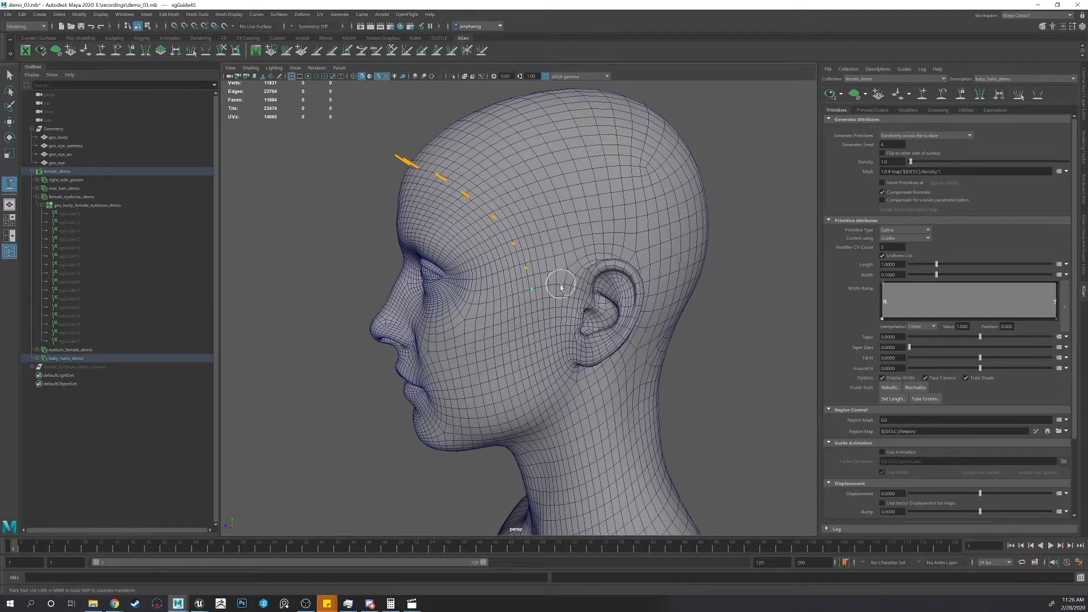
left_click(559, 288)
- Place guides above the left ear and behind it, following the hairline down toward the neck
left_click_drag(586, 269, 603, 311, "alt")
left_click(530, 263)
left_click(579, 261)
left_click(580, 323)
left_click(599, 347)
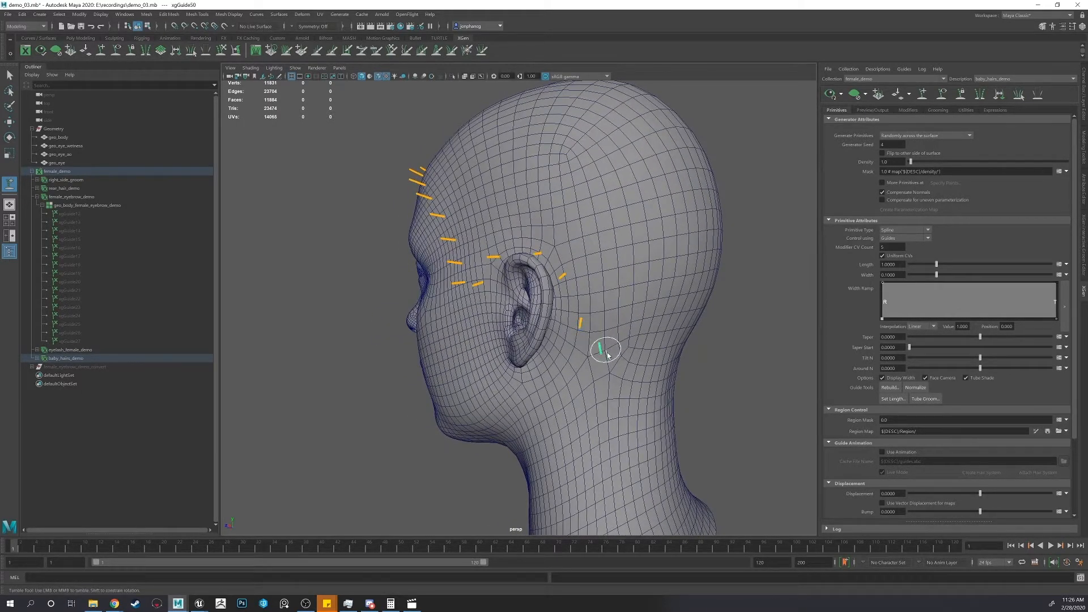
left_click(625, 376)
- Place guides across the nape of the neck along the rear hairline
left_click_drag(665, 383, 489, 378, "alt")
left_click(578, 368)
left_click(627, 374)
left_click(656, 372)
left_click(423, 382)
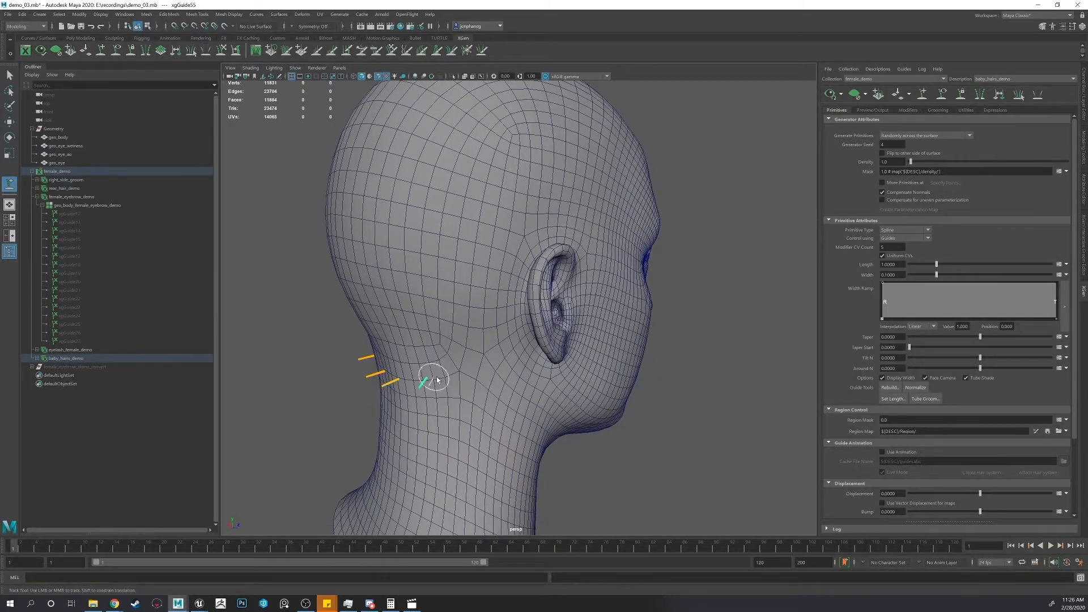
- Place guides up the hairline behind the right ear and over its top
left_click(452, 380)
left_click(475, 341)
left_click(495, 329)
left_click(506, 272)
left_click(543, 232)
- Place guides along the sideburn area in front of the right ear and at the lower right temple
left_click_drag(670, 199, 497, 259, "alt")
left_click(508, 266)
left_click(518, 302)
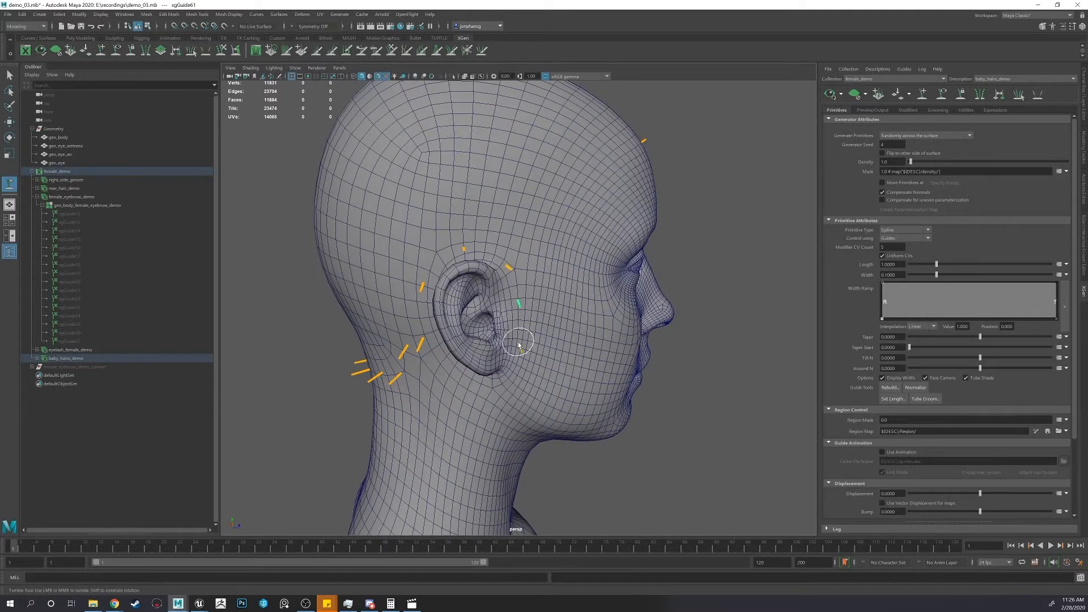
left_click(519, 344)
left_click_drag(555, 315, 512, 303, "alt")
left_click(505, 305)
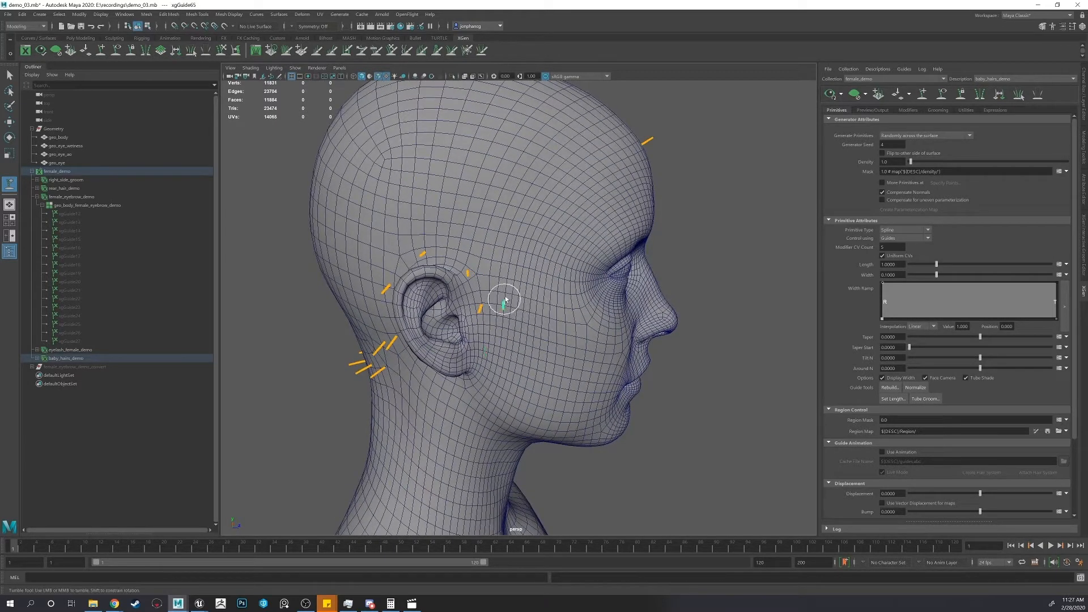
left_click(516, 267)
- Place guides up the right temple and across the right forehead to close the hairline ring
left_click_drag(546, 220, 513, 229, "alt")
left_click(468, 251)
left_click(529, 207)
left_click(570, 188)
left_click(610, 174)
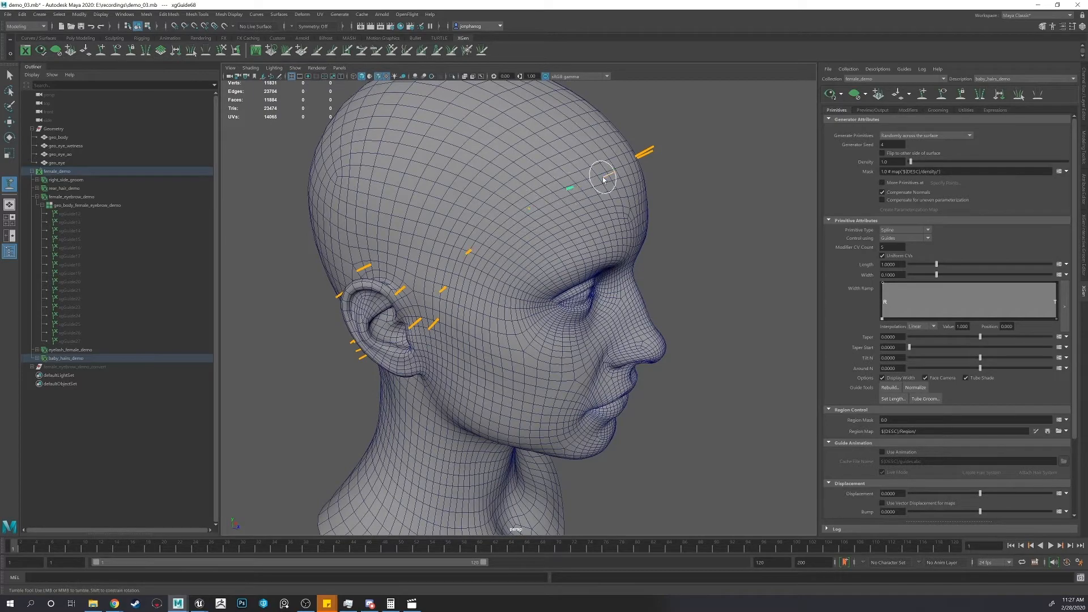
left_click(638, 164)
- Select all the baby hair guides and rebuild them with a uniform CV count
left_click_drag(638, 164, 428, 163, "alt")
key("q")
left_click_drag(758, 415, 538, 437, "alt")
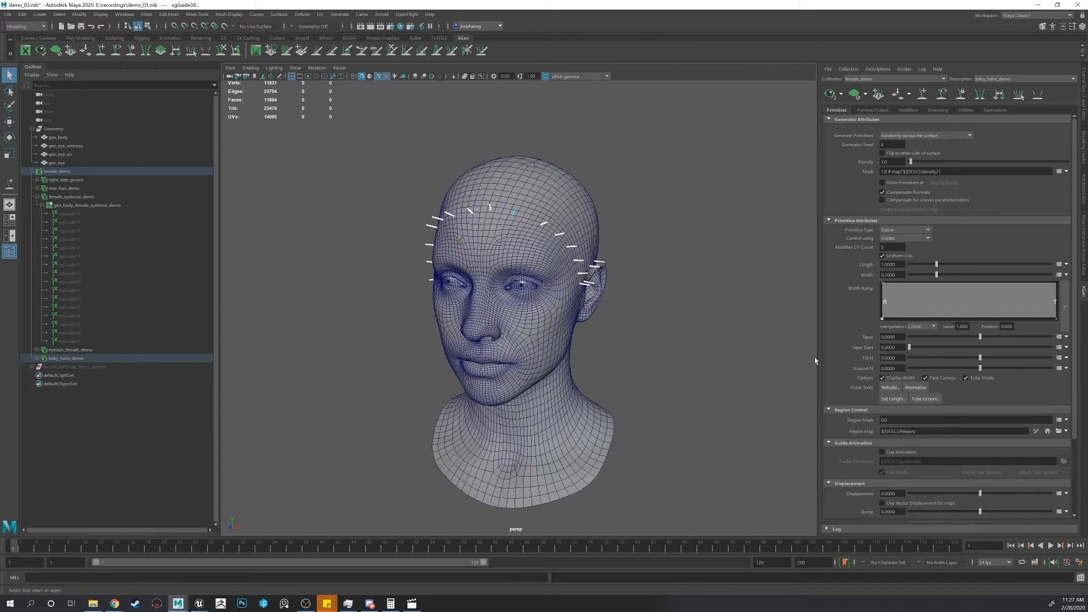
left_click(890, 389)
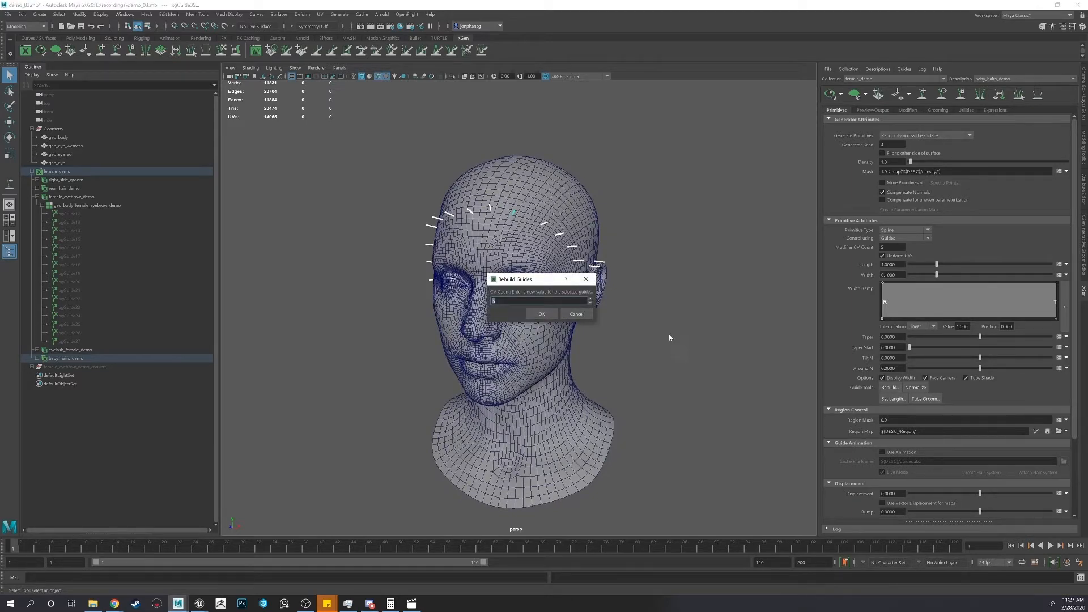
left_click(541, 314)
left_click_drag(560, 284, 556, 315, "alt")
left_click(890, 388)
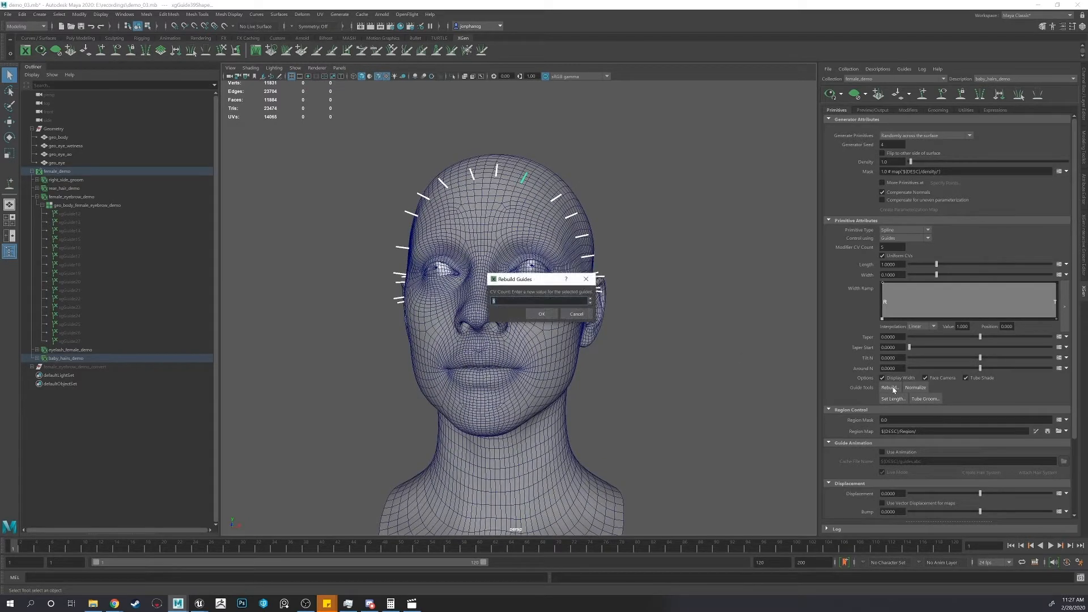
key("Return")
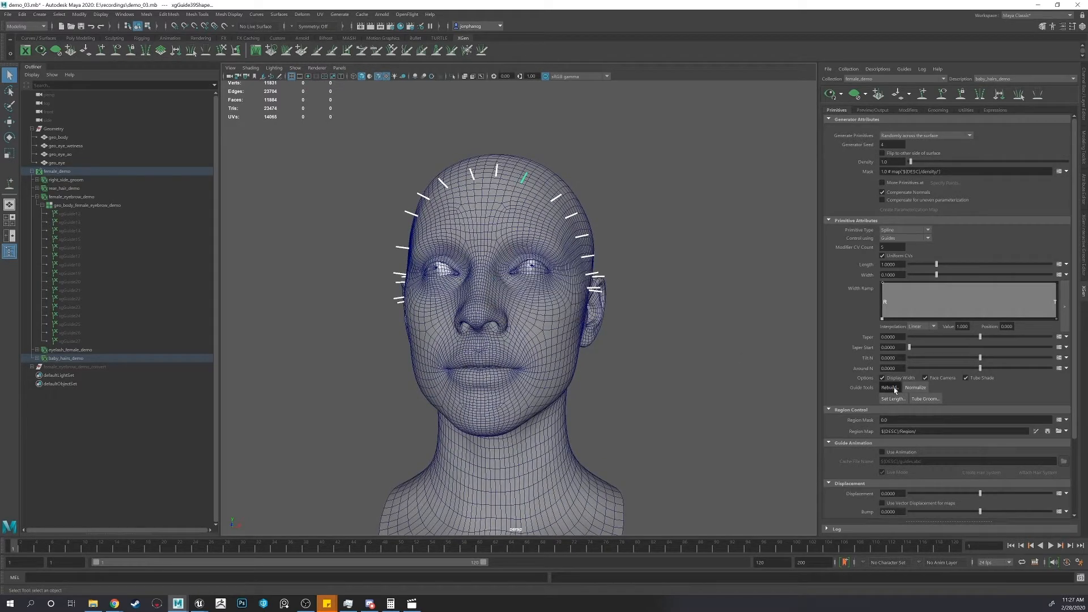
- Lengthen all selected guides uniformly with Set Length, shorten them to a moderate length, and clear the selection
left_click(892, 399)
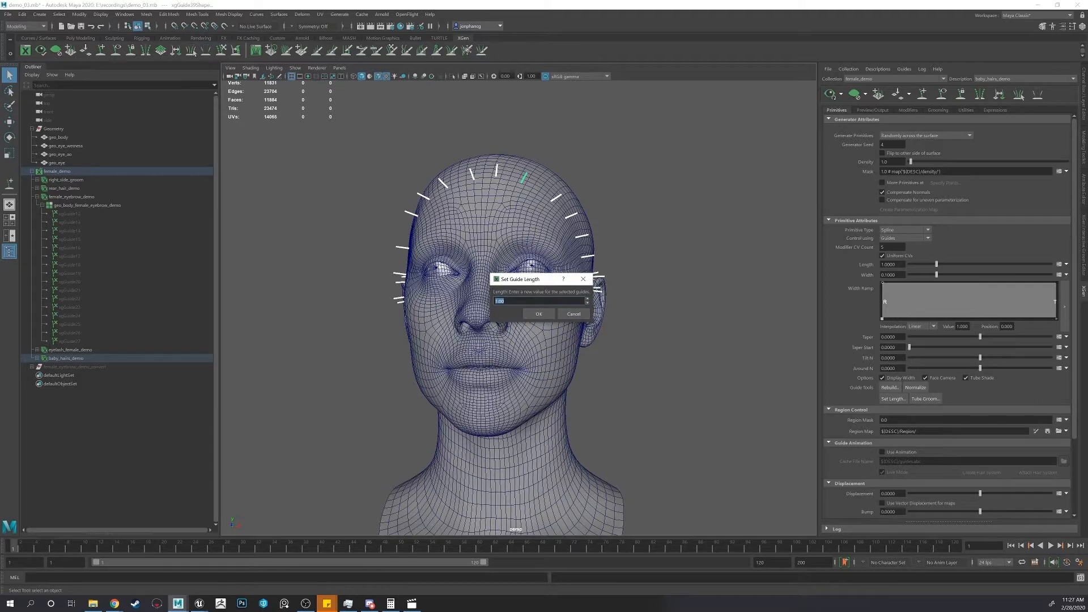
left_click(537, 315)
left_click_drag(538, 315, 552, 318, "alt")
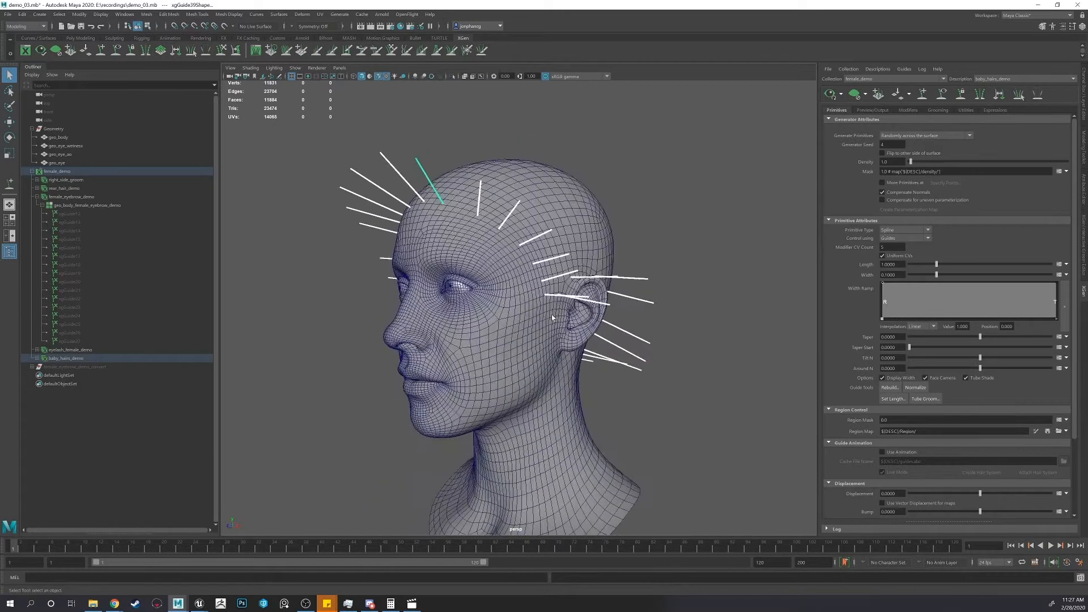
left_click(892, 399)
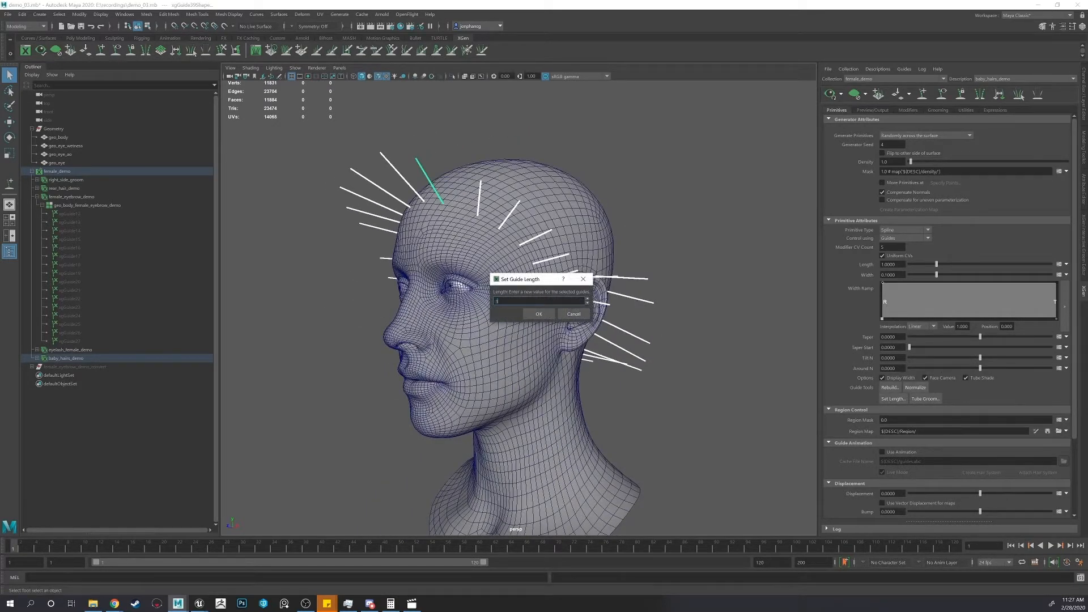
key("Return")
left_click_drag(525, 301, 675, 269, "alt")
left_click(272, 94)
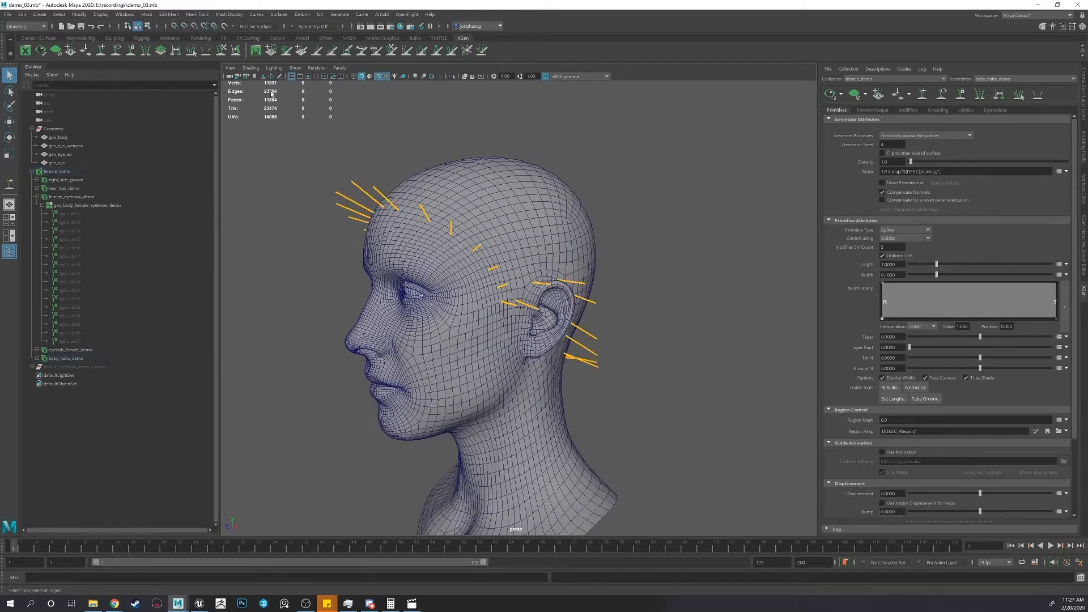
- Sculpt the guides in front of the left ear and along the left temple so they bend down along the skin
left_click(221, 51)
middle_click_drag(454, 255, 407, 209, "alt")
left_click_drag(397, 216, 411, 210, "alt")
scroll(405, 209, "up", 2)
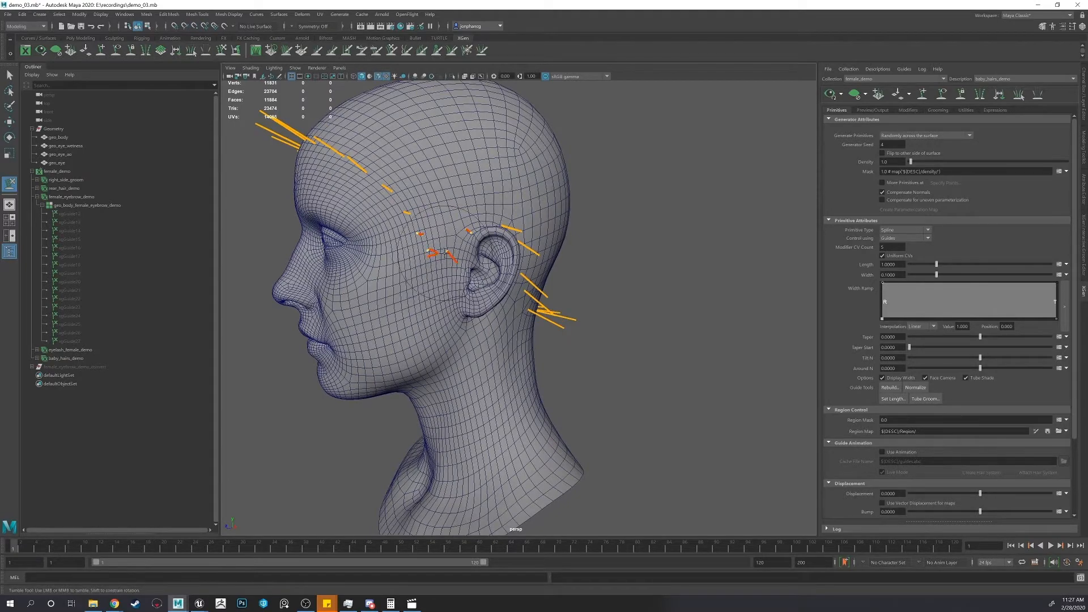
left_click_drag(432, 268, 369, 208)
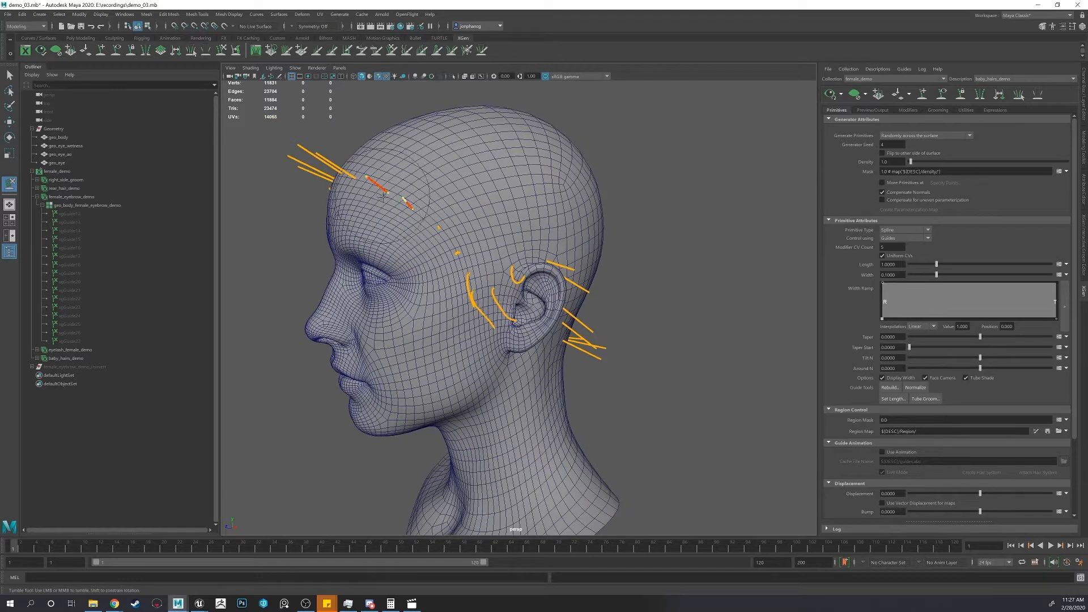
left_click_drag(410, 245, 404, 260, "alt")
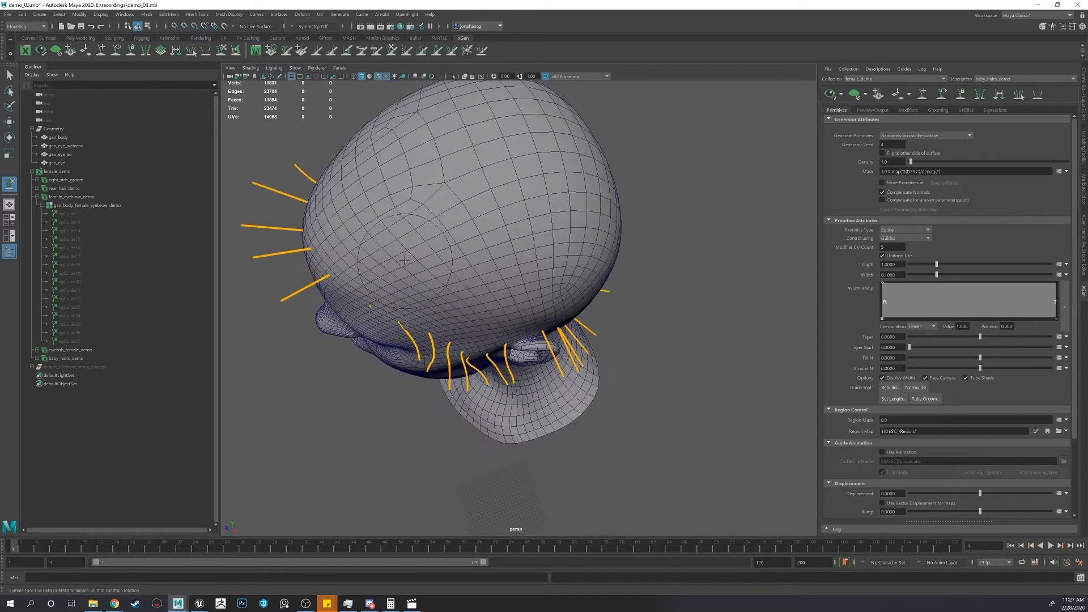
- Sculpt the guides around and behind the left ear so they follow the head's surface downward
left_click_drag(406, 307, 345, 269, "alt")
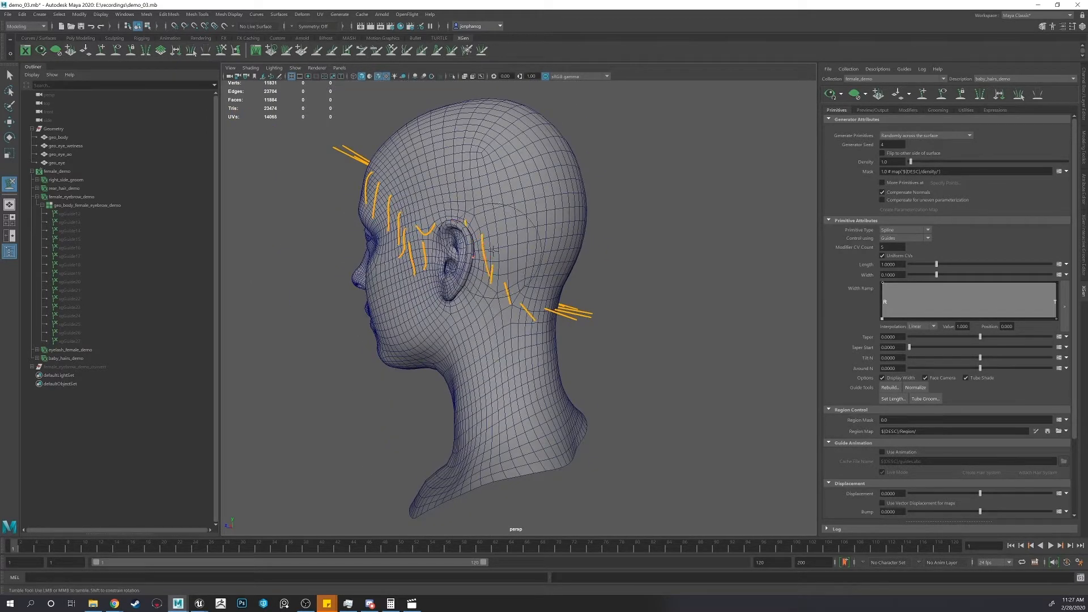
left_click_drag(398, 235, 426, 232, "alt")
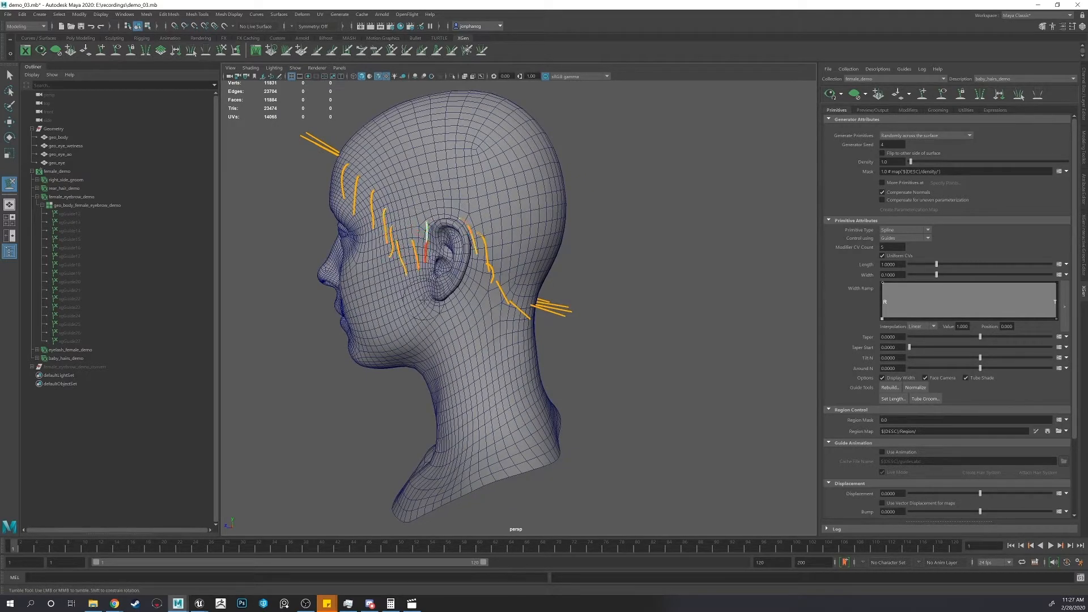
middle_click_drag(426, 222, 401, 224, "alt")
left_click_drag(401, 224, 346, 232, "alt")
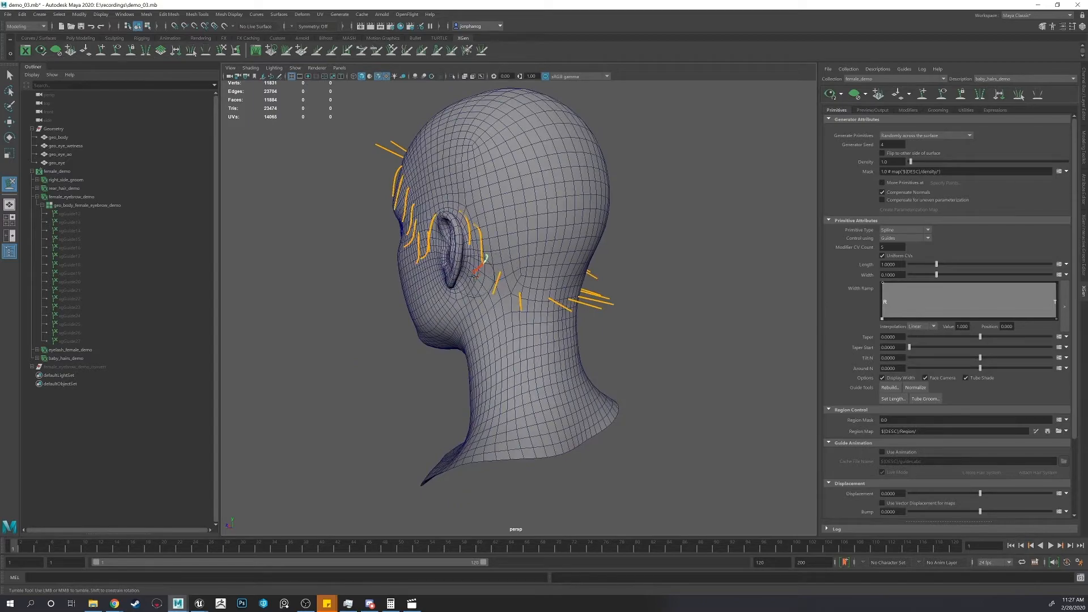
- Sculpt the guides at the nape, around the right ear and at the right temple to hang down along the skin
left_click_drag(553, 309, 470, 355, "alt")
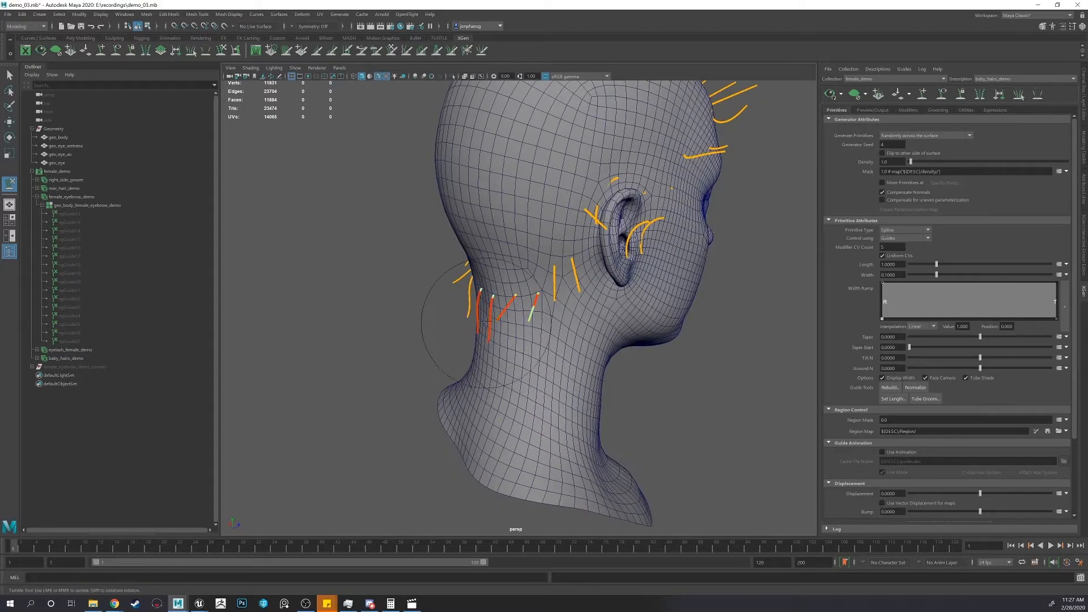
left_click_drag(532, 391, 574, 219, "alt")
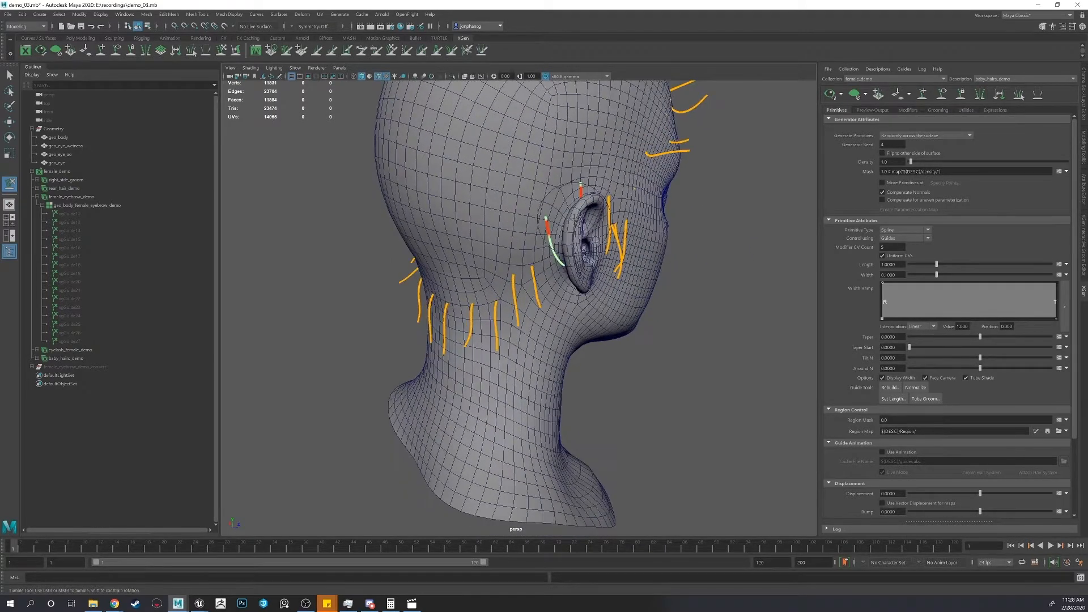
left_click_drag(551, 268, 526, 292, "alt")
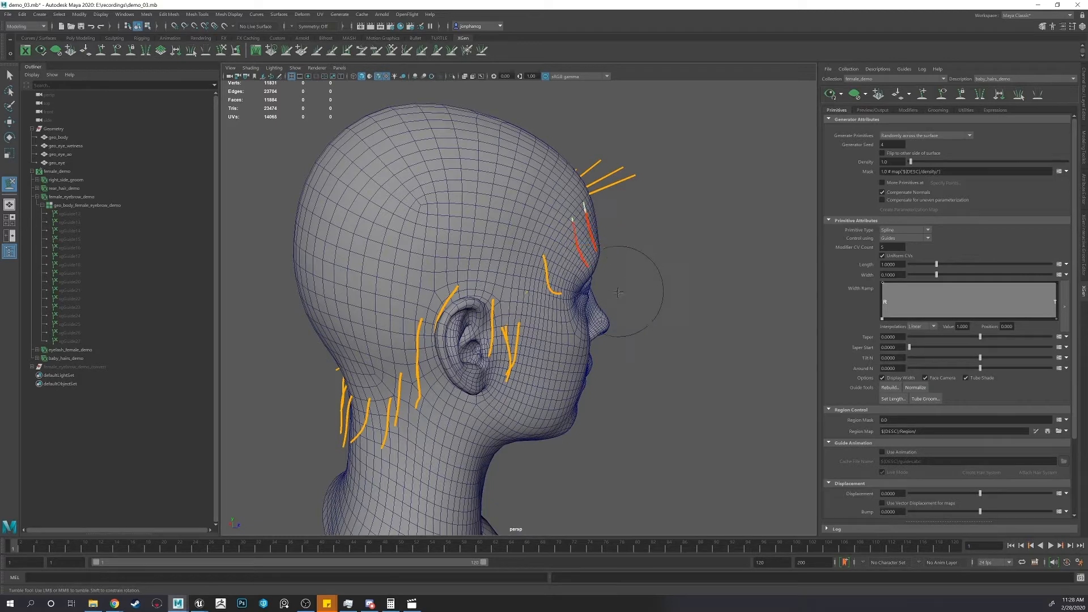
- Sculpt the remaining forehead hairline guides down over the brow with slight variation in direction
left_click_drag(593, 231, 565, 281, "alt")
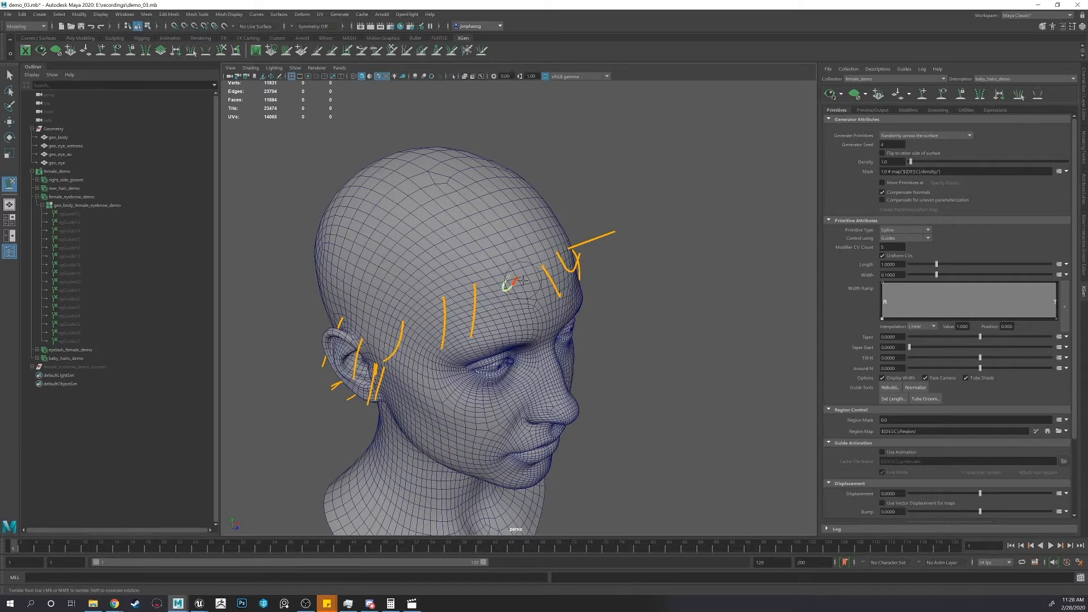
left_click_drag(519, 295, 487, 306, "alt")
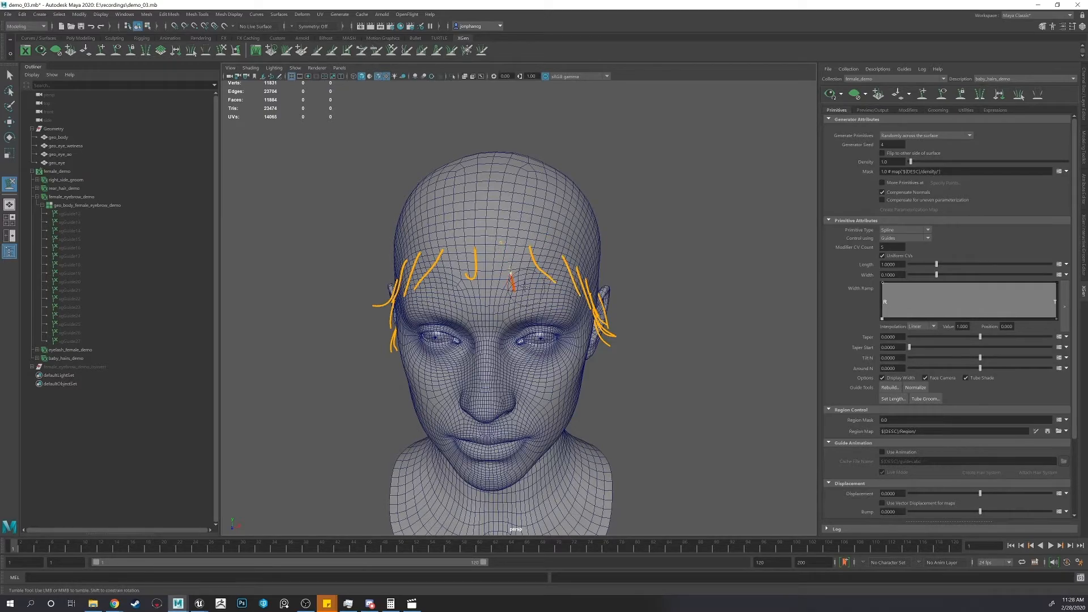
left_click_drag(526, 287, 798, 138, "alt")
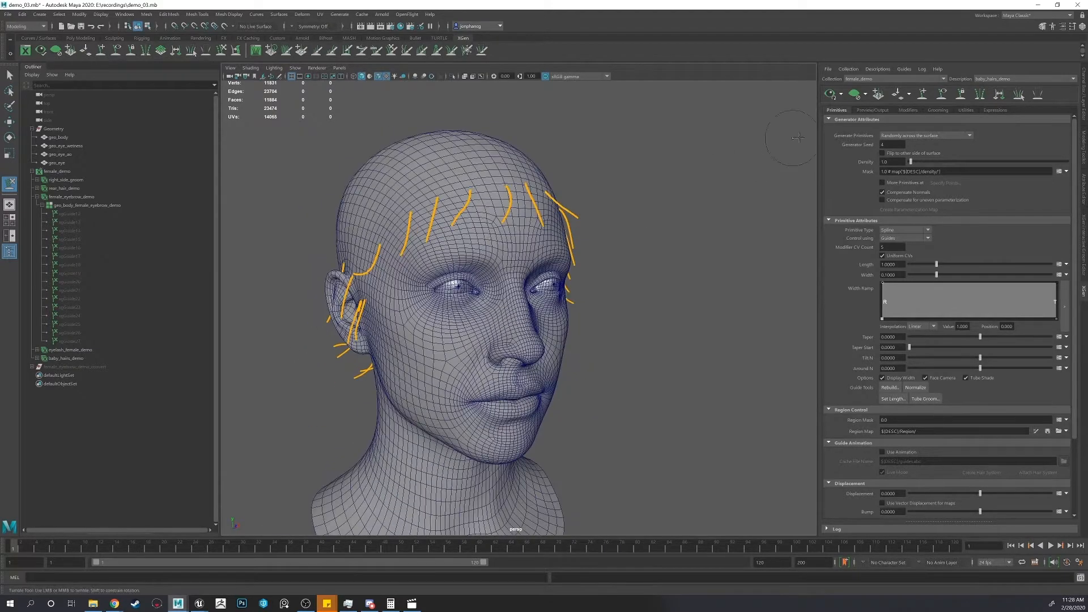
- Generate the XGen preview of the baby hairs on the head
left_click(829, 94)
left_click_drag(624, 238, 535, 258, "alt")
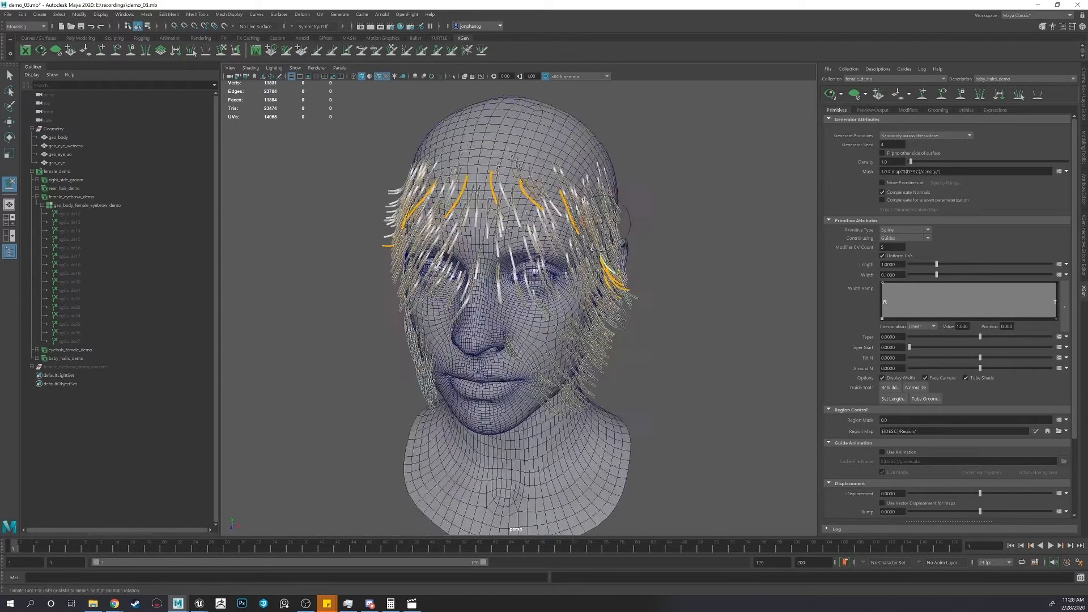
- Create a density mask map named mask with resolution 10.0 and a black start colour for the baby hairs
left_click(1067, 172)
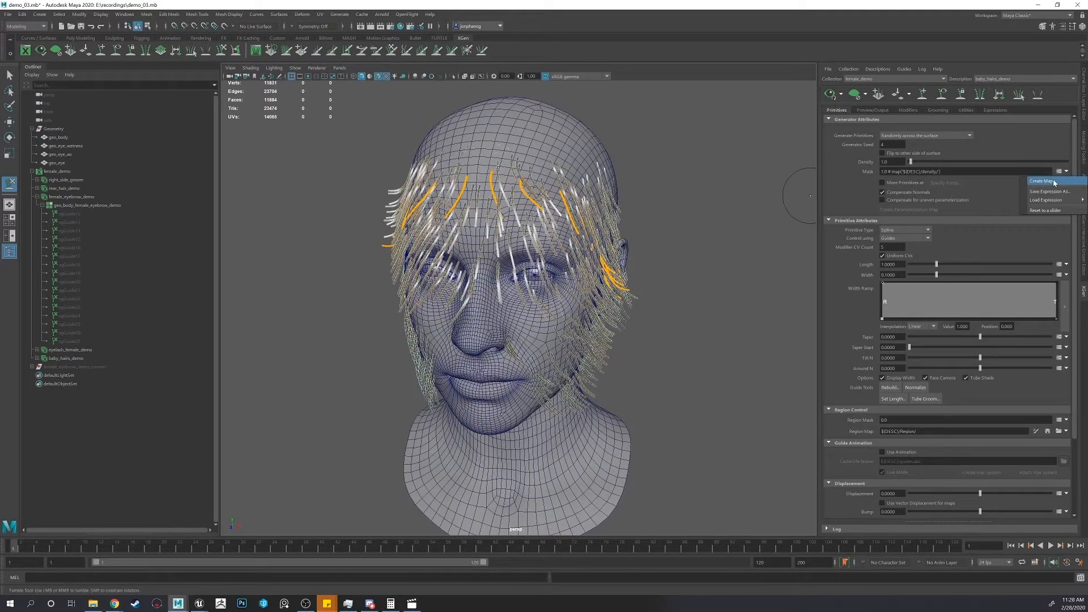
left_click(1054, 180)
left_click(521, 304)
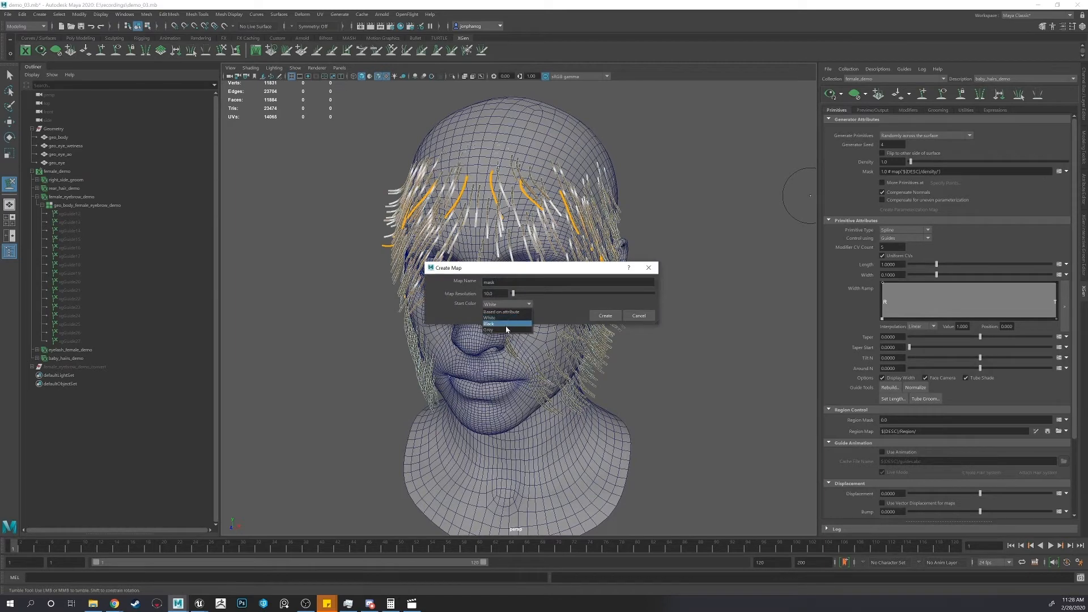
left_click(509, 327)
left_click(605, 316)
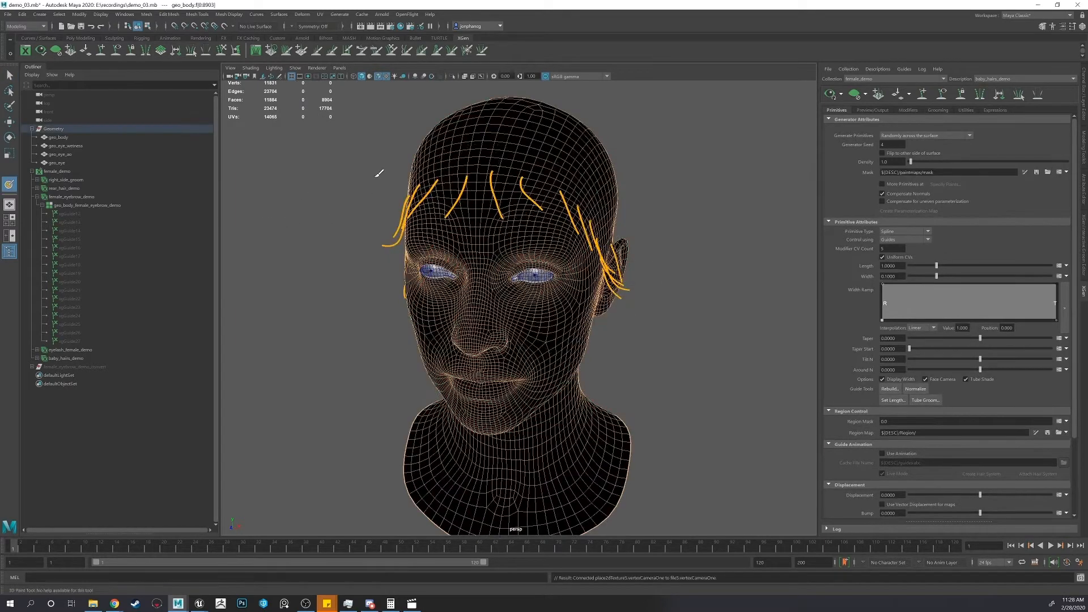
- Paint a white band into the mask along the forehead hairline with an enlarged 3D Paint brush
key("6")
double_click(9, 185)
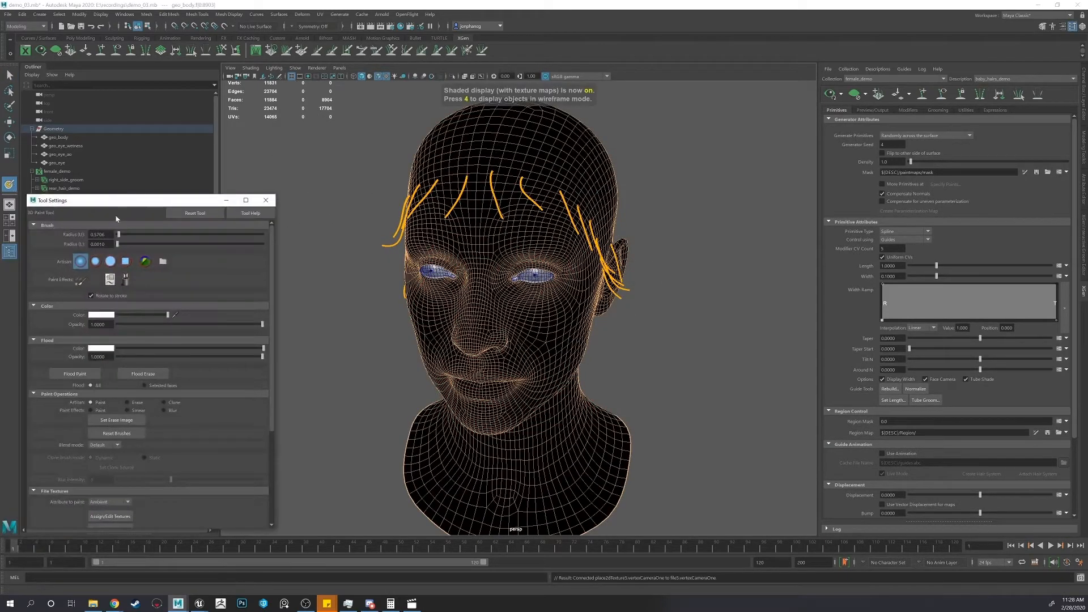
left_click_drag(505, 210, 463, 207, "alt")
scroll(463, 207, "up", 1)
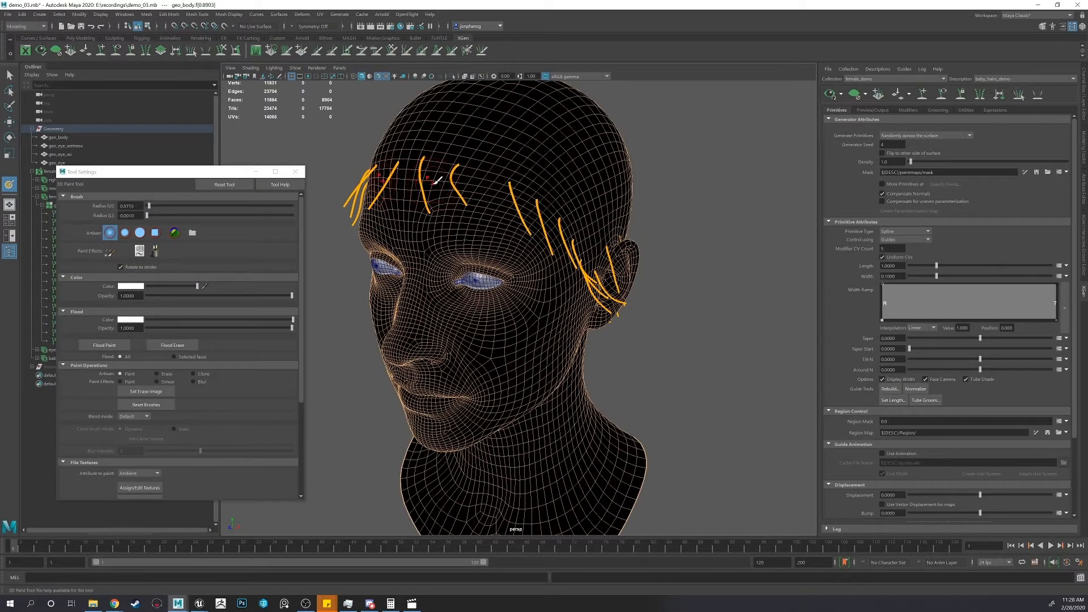
left_click_drag(418, 174, 427, 193, "alt")
key("alt+b")
left_click(428, 192)
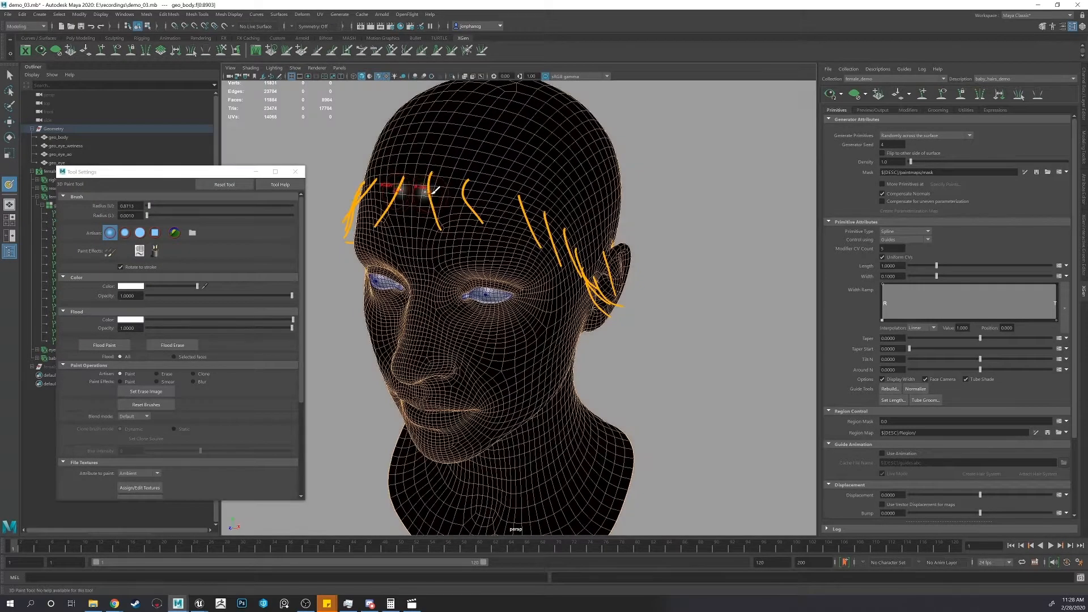
key("ctrl+z")
key("b")
mouse_move(431, 185)
left_mouse_down()
mouse_move(518, 224)
mouse_move(489, 209)
left_mouse_up()
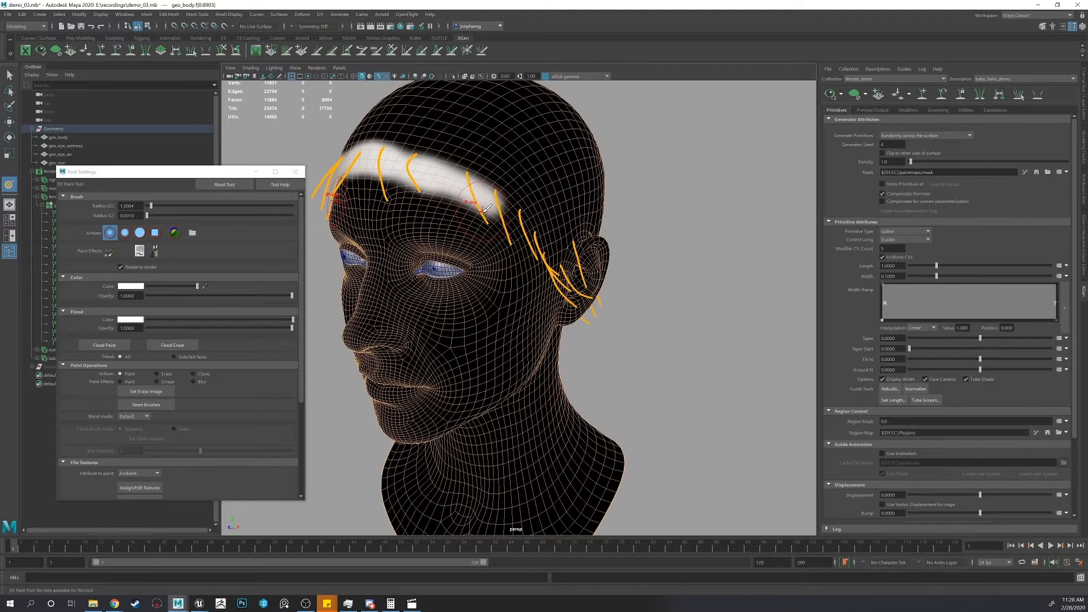
key("ctrl+q")
left_click(578, 302)
key("ctrl+h")
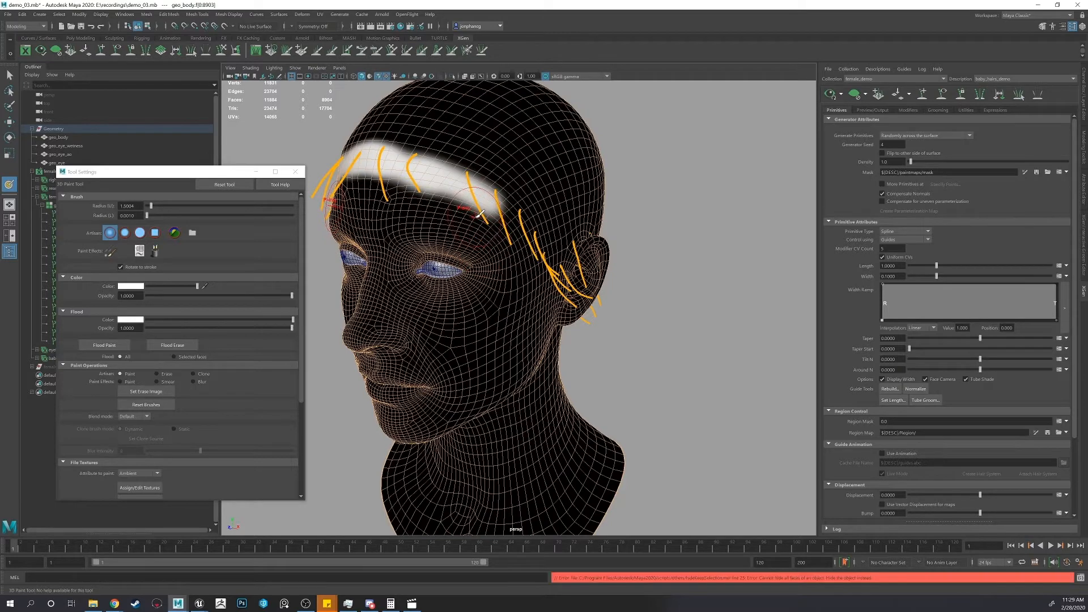
key("ctrl+b")
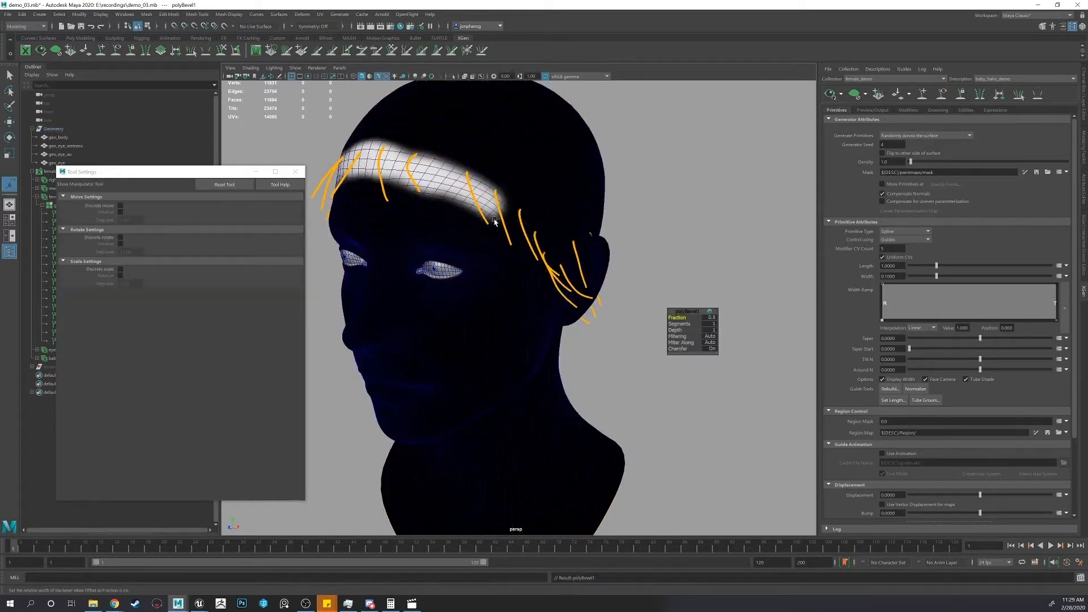
key("ctrl+z")
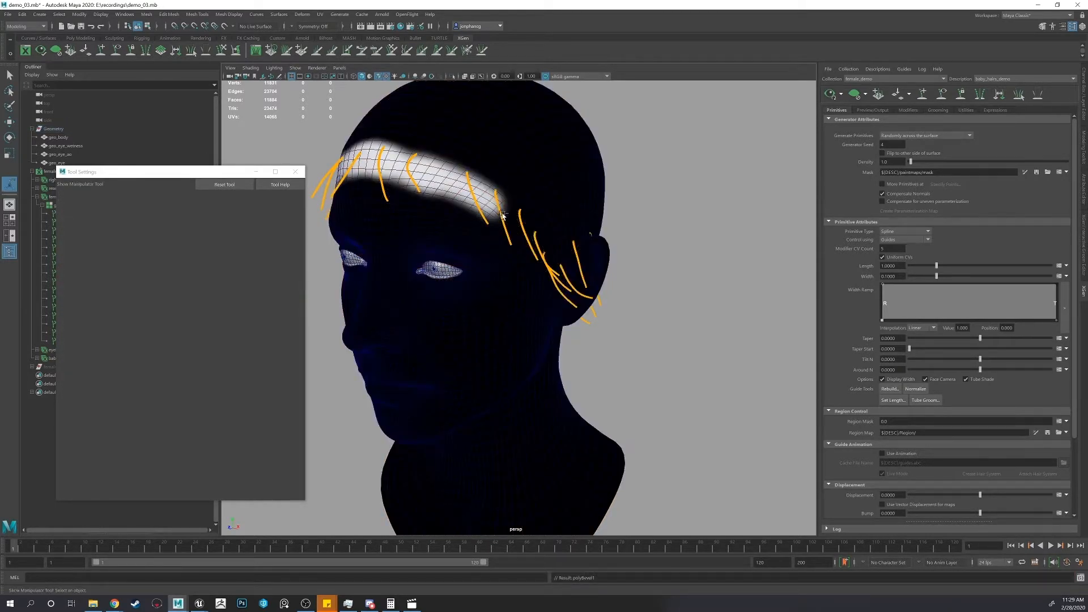
- Resume painting the mask, extend the white band down the temple and around the ear, and save the map
left_click(1026, 174)
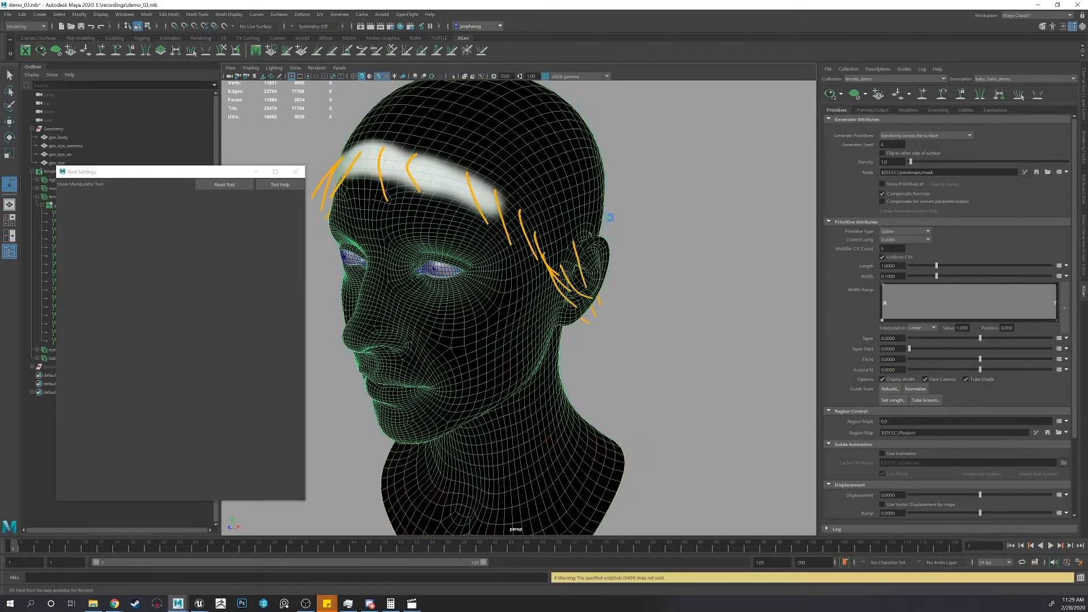
mouse_move(549, 219)
left_mouse_down("alt")
mouse_move(493, 214)
mouse_move(562, 290)
mouse_move(618, 240)
mouse_move(581, 235)
mouse_move(634, 334)
mouse_move(676, 355)
mouse_move(608, 335)
mouse_move(684, 327)
left_mouse_up("alt")
mouse_move(549, 282)
left_mouse_down("alt")
mouse_move(595, 317)
mouse_move(548, 255)
mouse_move(561, 244)
mouse_move(583, 250)
mouse_move(530, 265)
mouse_move(560, 245)
left_mouse_up("alt")
mouse_move(513, 206)
left_mouse_down("alt")
mouse_move(748, 205)
mouse_move(702, 244)
mouse_move(610, 251)
left_mouse_up("alt")
left_click(1035, 173)
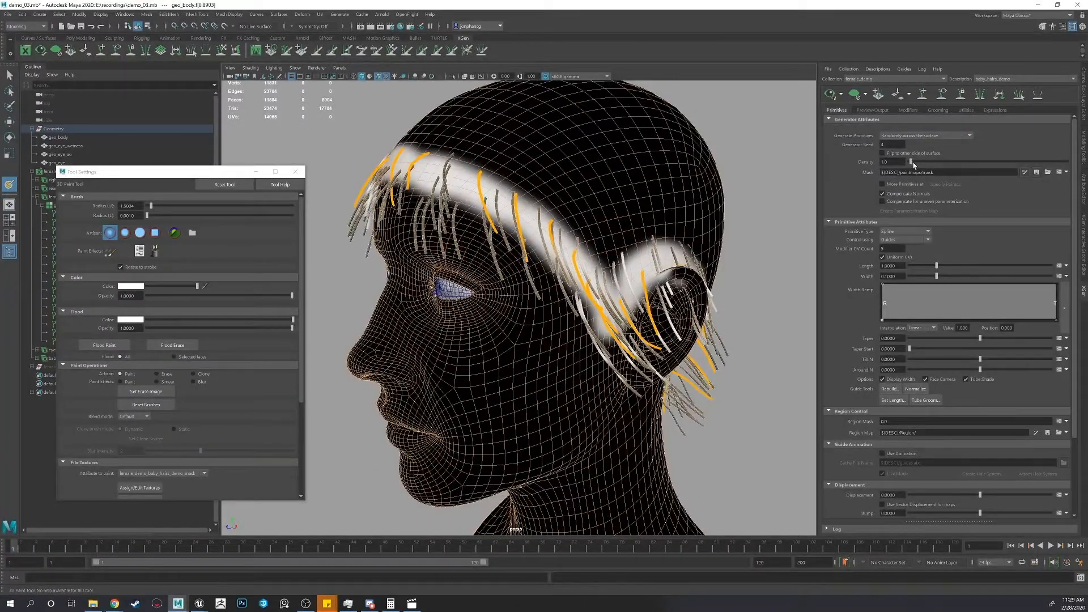
- Reduce the width of the baby hairs to 0.015
left_click_drag(936, 277, 913, 284)
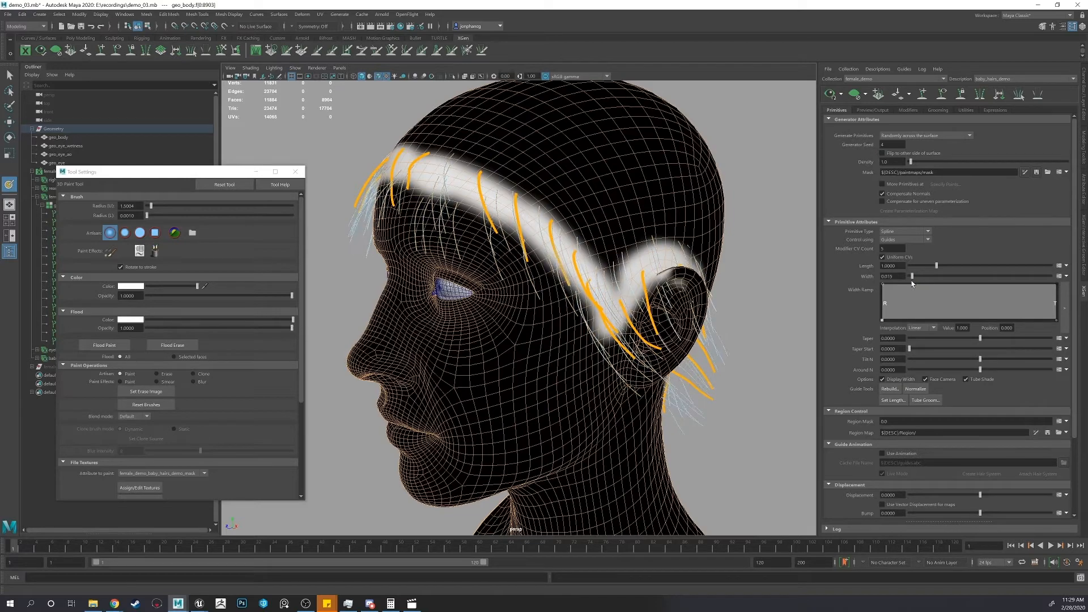
left_click_drag(615, 230, 666, 267, "alt")
right_click_drag(664, 269, 708, 277, "alt")
- Shape the width ramp with Spline interpolation, lowering the root and tip and adding a slightly thicker point about a third along
left_click(922, 331)
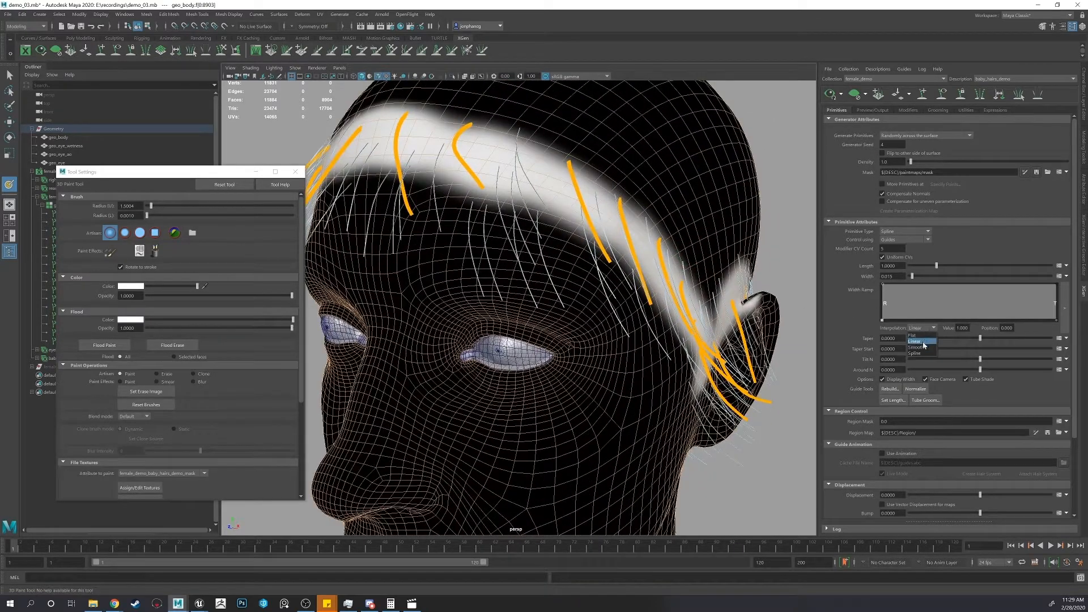
left_click(921, 355)
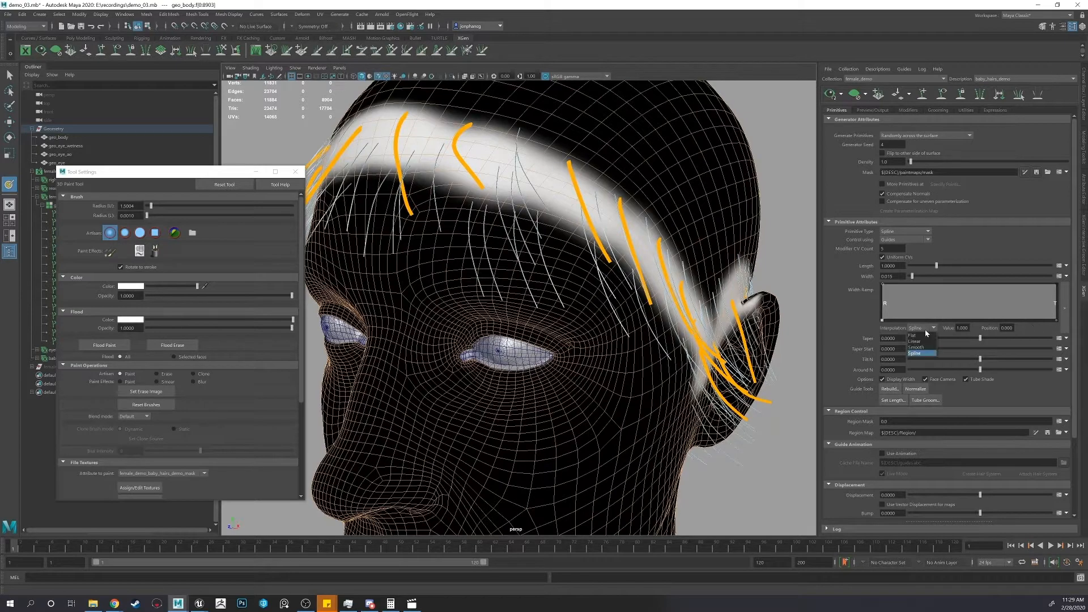
left_click_drag(881, 305, 882, 309)
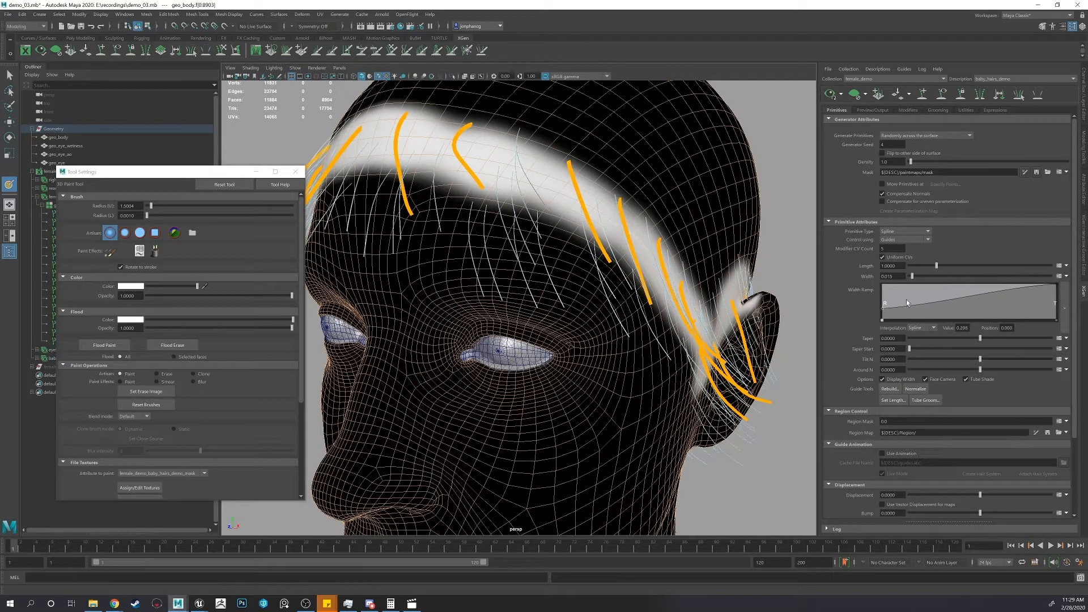
left_click_drag(1055, 286, 1063, 317)
left_click(922, 329)
left_click(922, 353)
left_click_drag(951, 314, 943, 305)
- Leave the mask painting, deselect the head and inspect the baby hairs along the forehead and around the ear
left_click_drag(680, 257, 584, 240, "alt")
key("q")
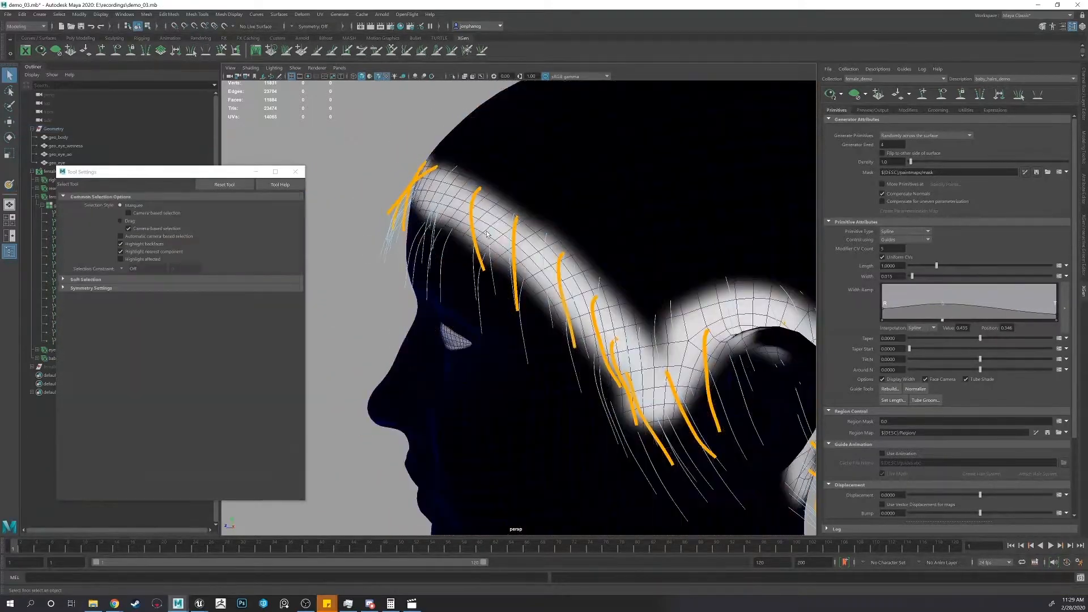
left_click(480, 151)
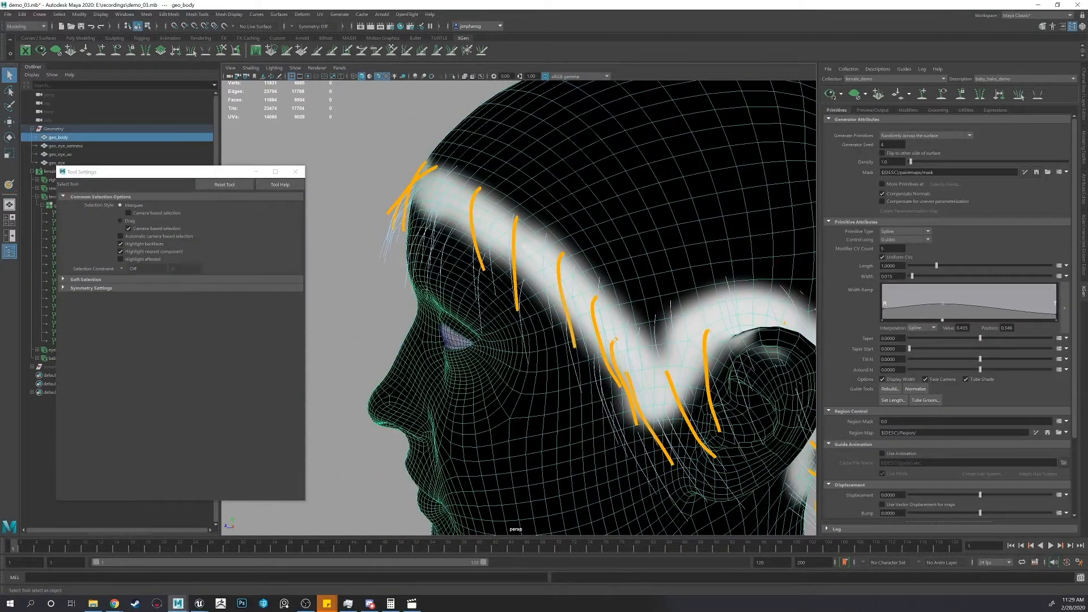
left_click(384, 136)
right_click_drag(369, 137, 755, 143, "alt")
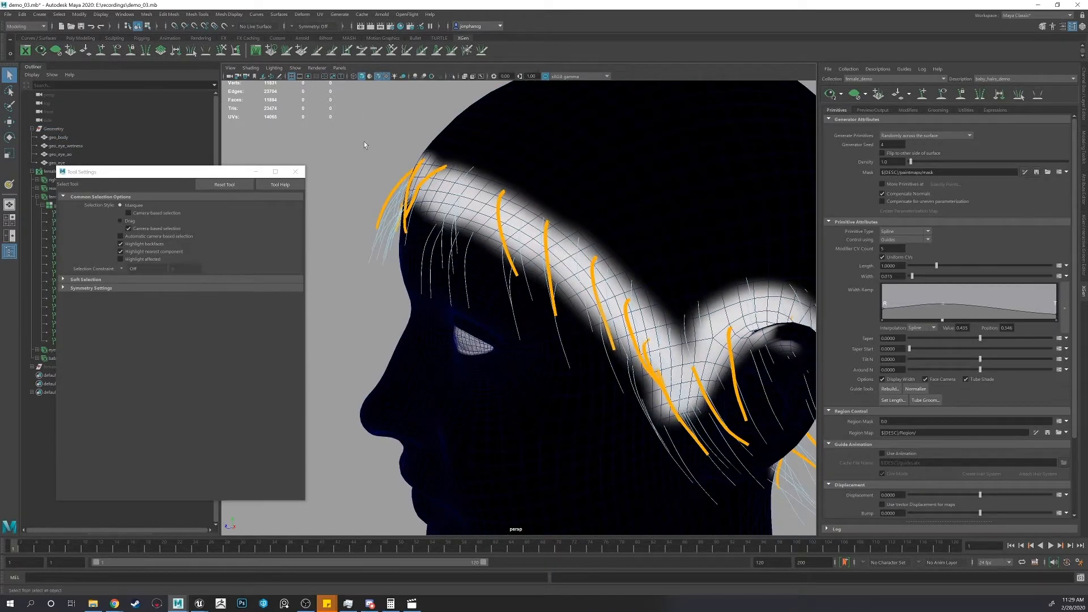
left_click_drag(377, 78, 602, 126, "alt")
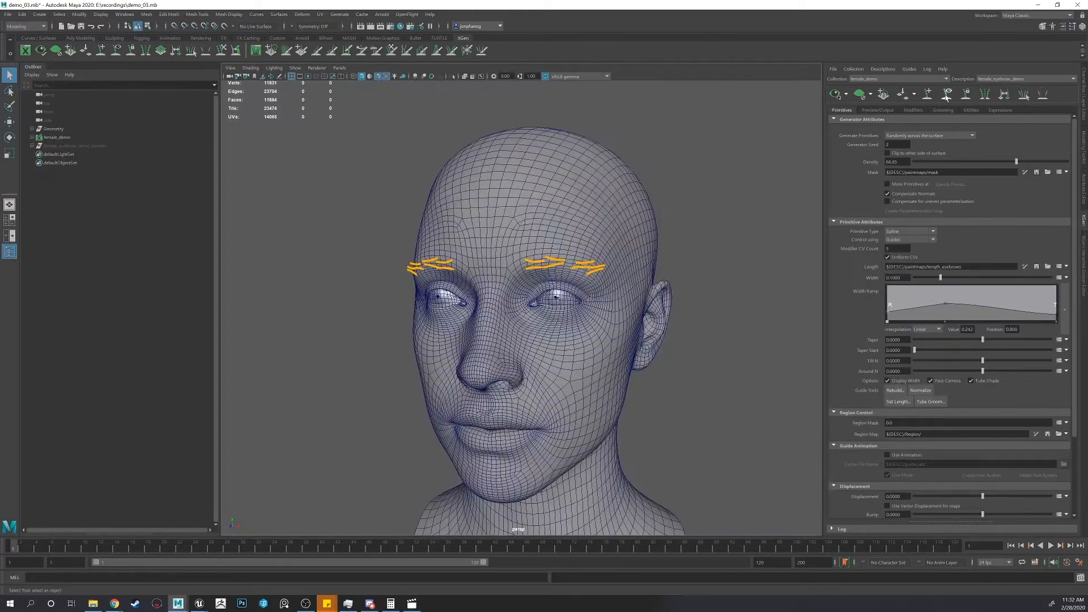
- Hide the eyebrow guides and try to create a new XGen description without a surface selected
left_click(946, 97)
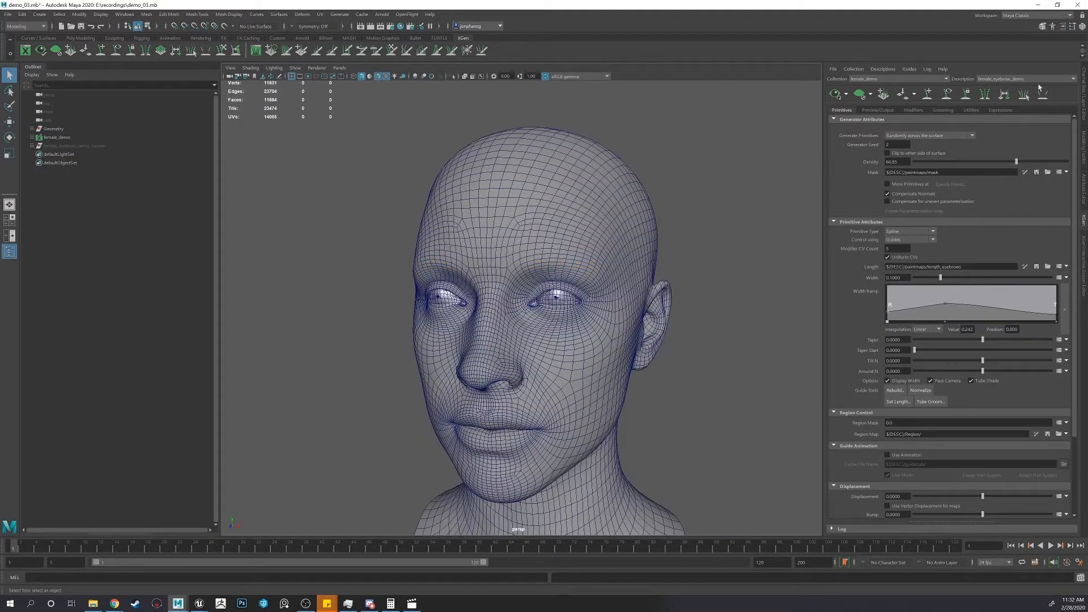
left_click(884, 69)
left_click(887, 78)
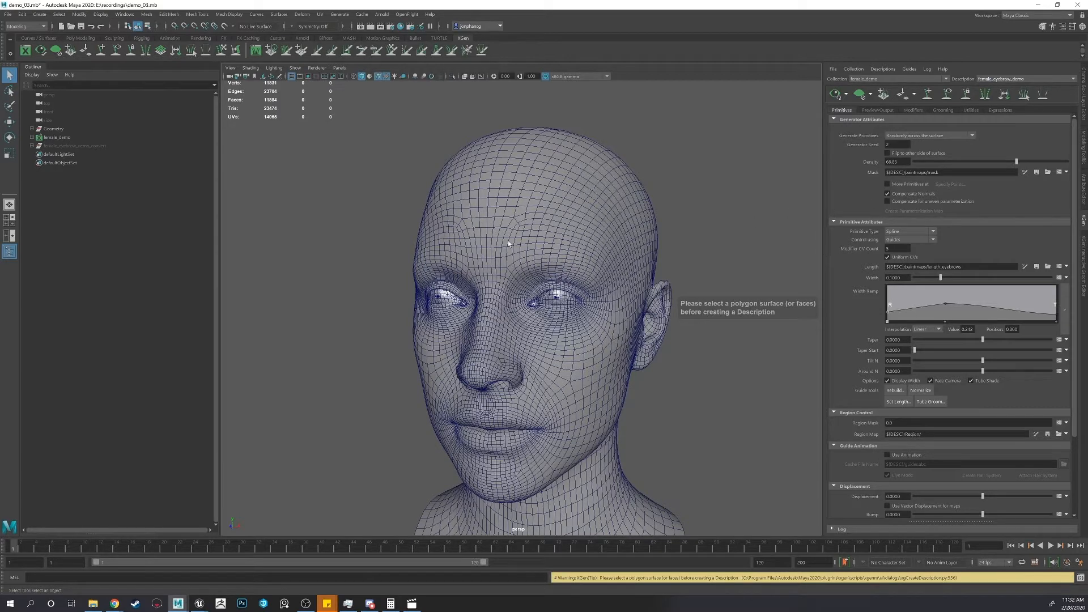
- Select the head mesh and create the spline description peach_fuzz_demo in collection female_demo, generated randomly and controlled by placing and shaping guides
left_click_drag(533, 258, 544, 236, "alt")
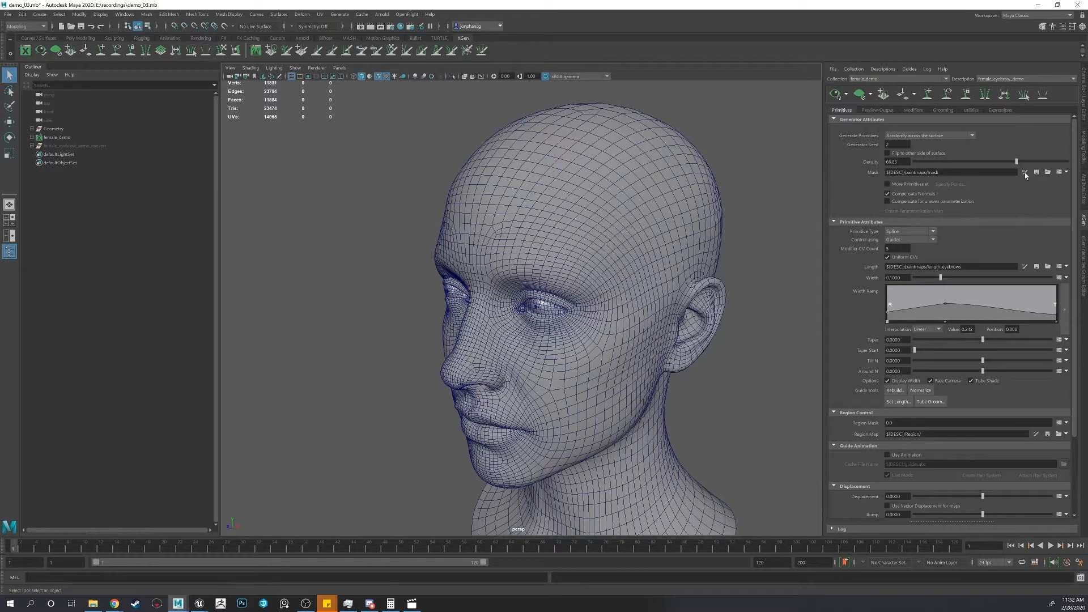
middle_click_drag(719, 252, 718, 236, "alt")
scroll(700, 220, "up", 1)
left_click(682, 175)
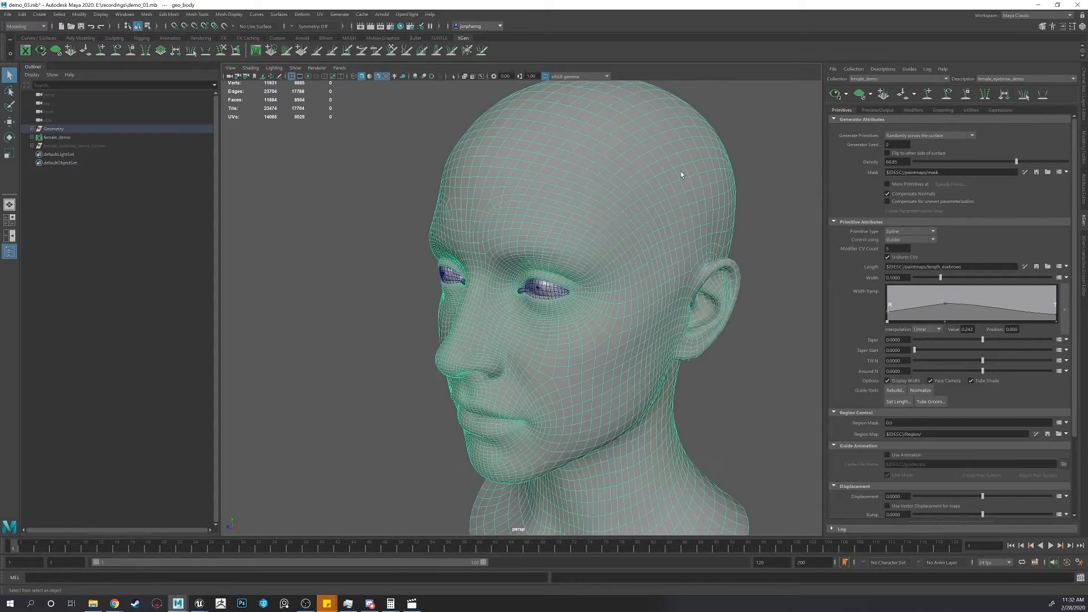
left_click(884, 69)
left_click(900, 80)
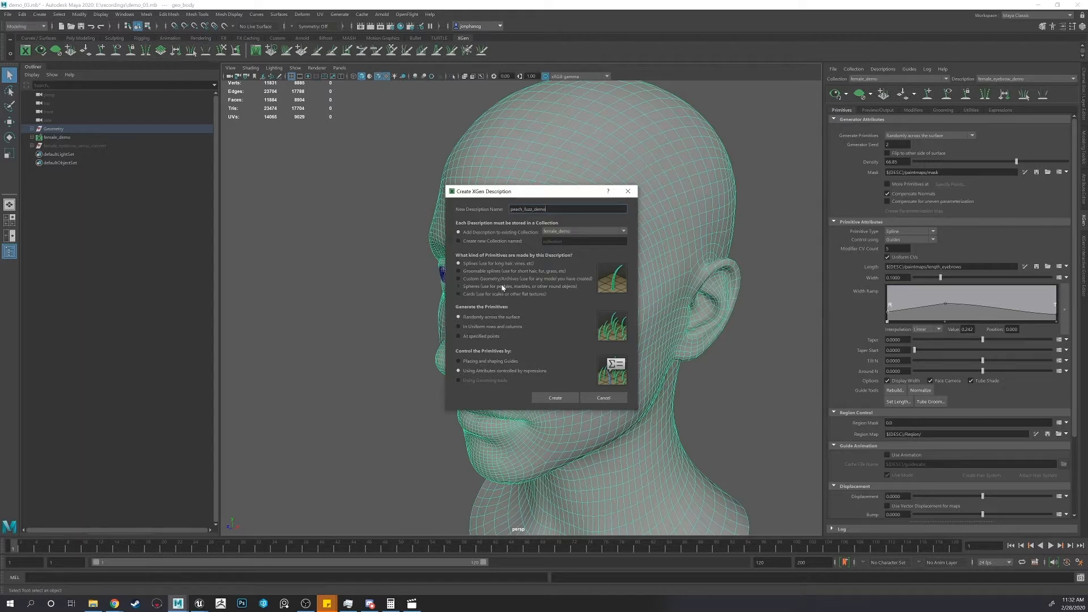
left_click(492, 362)
left_click(555, 398)
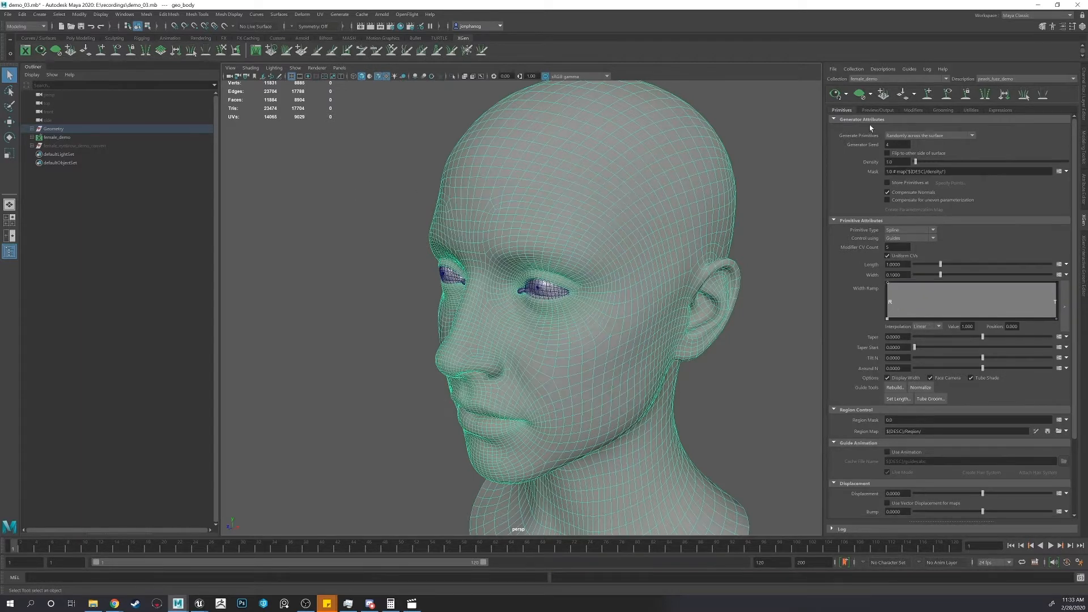
- Start adding guides to peach_fuzz_demo and place them mid-forehead, above both inner brows and between the eyebrows
left_click(929, 95)
left_click_drag(545, 211, 567, 249, "alt")
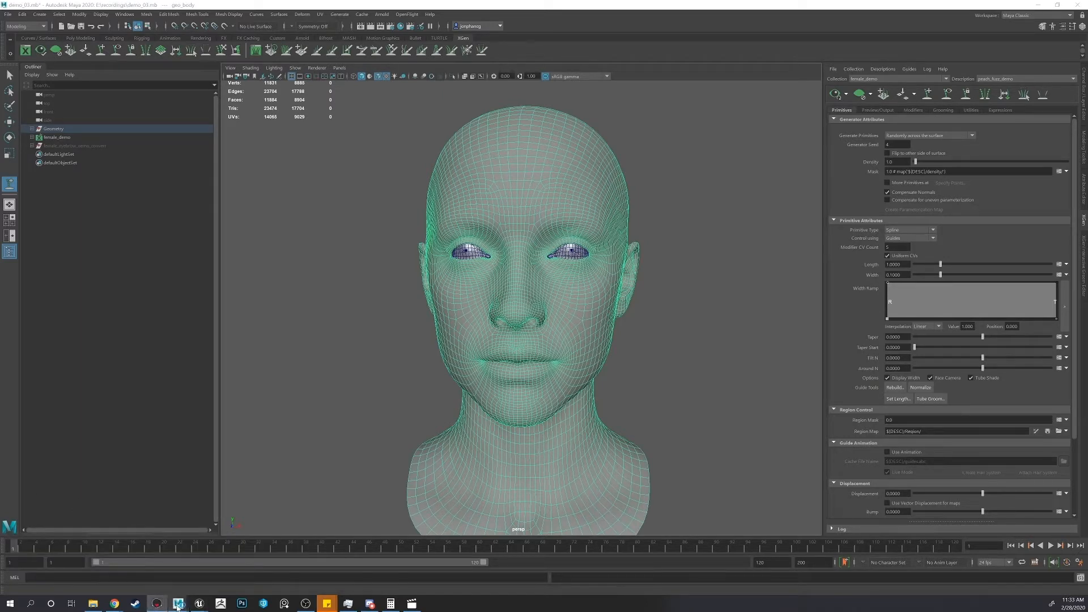
mouse_move(178, 602)
left_click(303, 576)
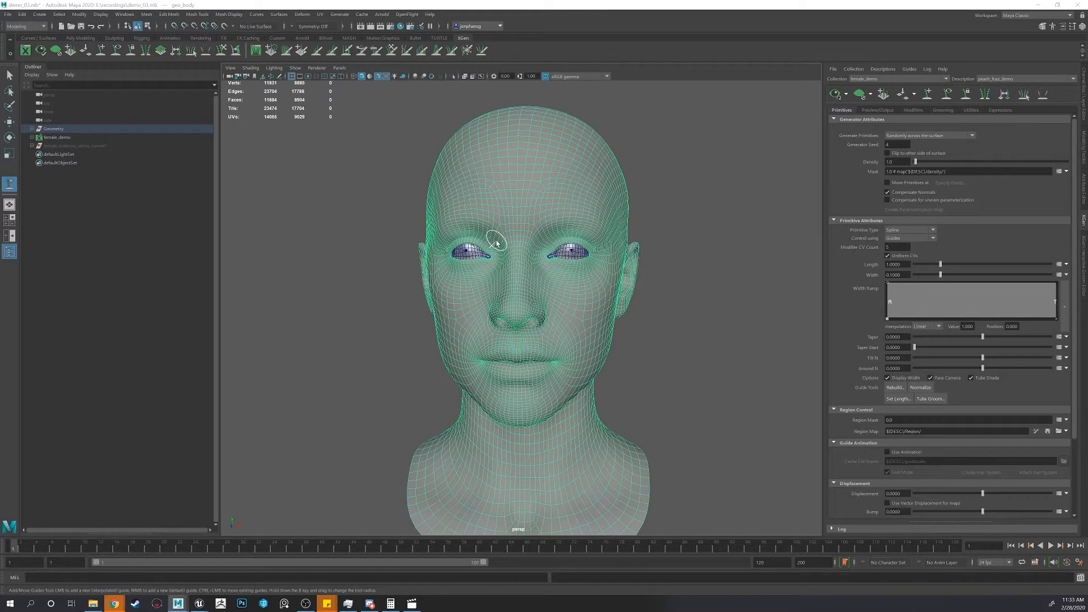
middle_click_drag(496, 243, 457, 258, "alt")
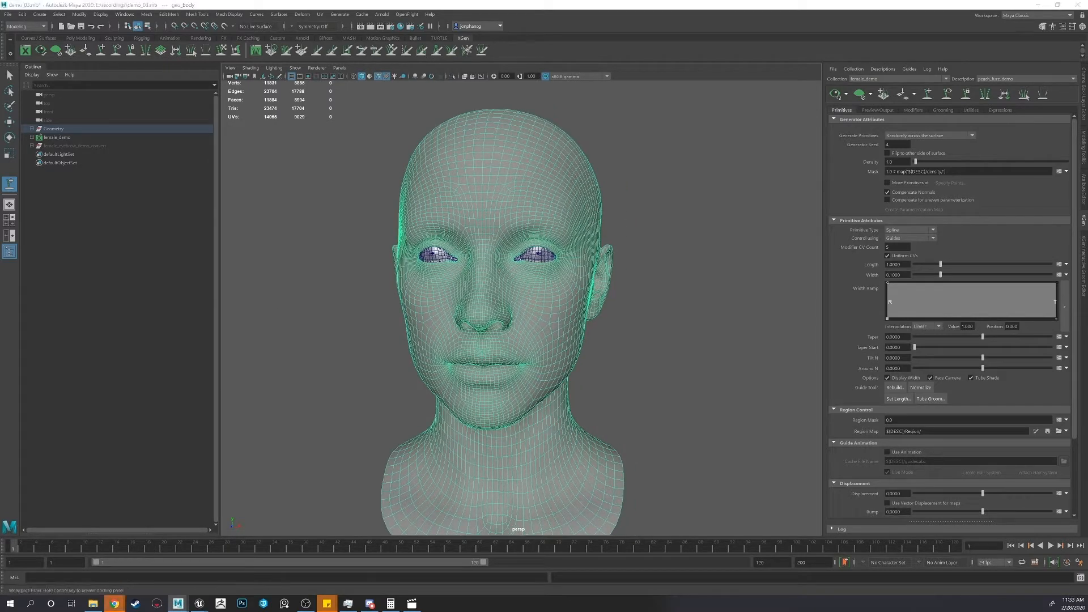
left_click_drag(309, 304, 454, 324, "alt")
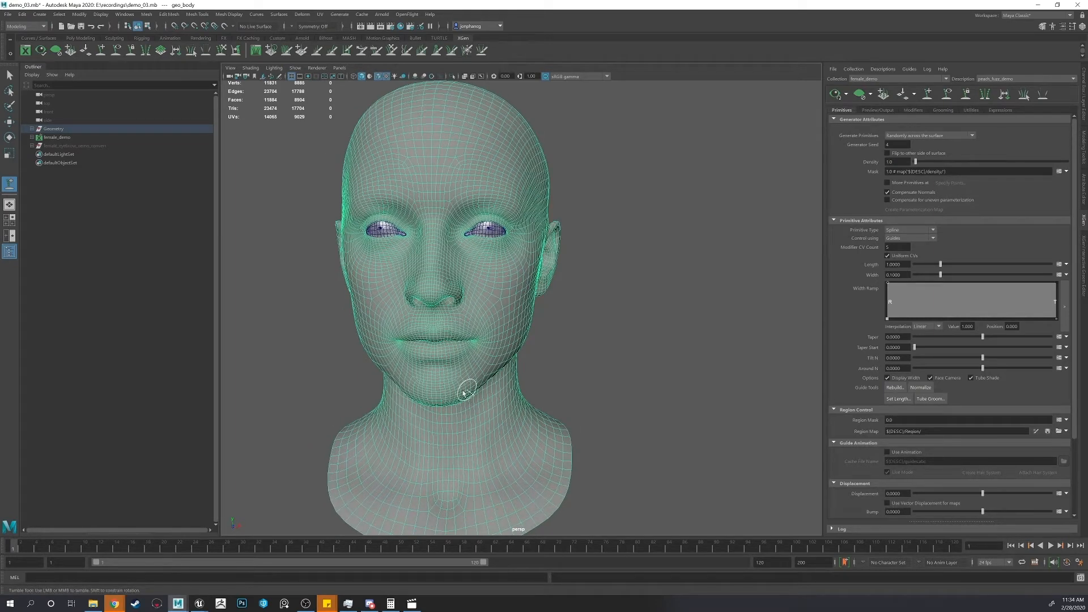
middle_click_drag(461, 389, 420, 369, "alt")
left_click_drag(389, 357, 396, 326, "alt")
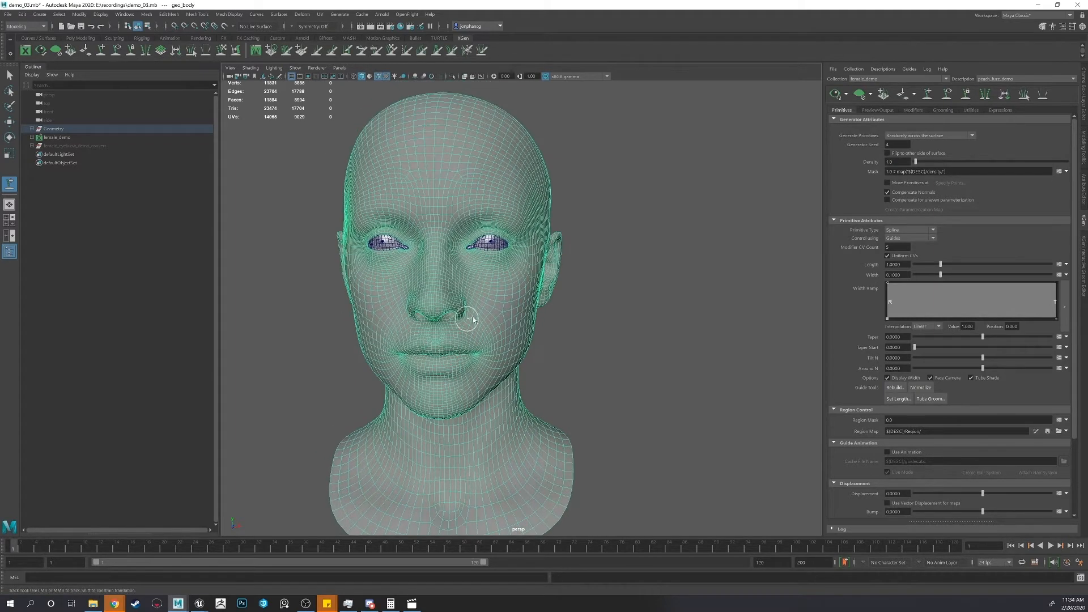
left_click_drag(443, 292, 427, 285, "alt")
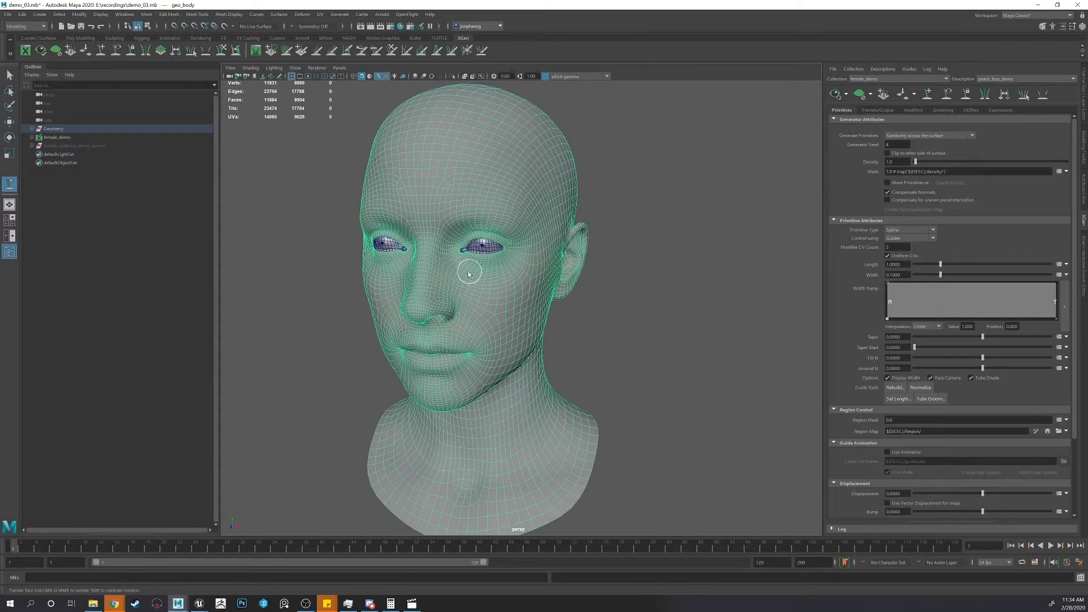
middle_click_drag(453, 283, 445, 326, "alt")
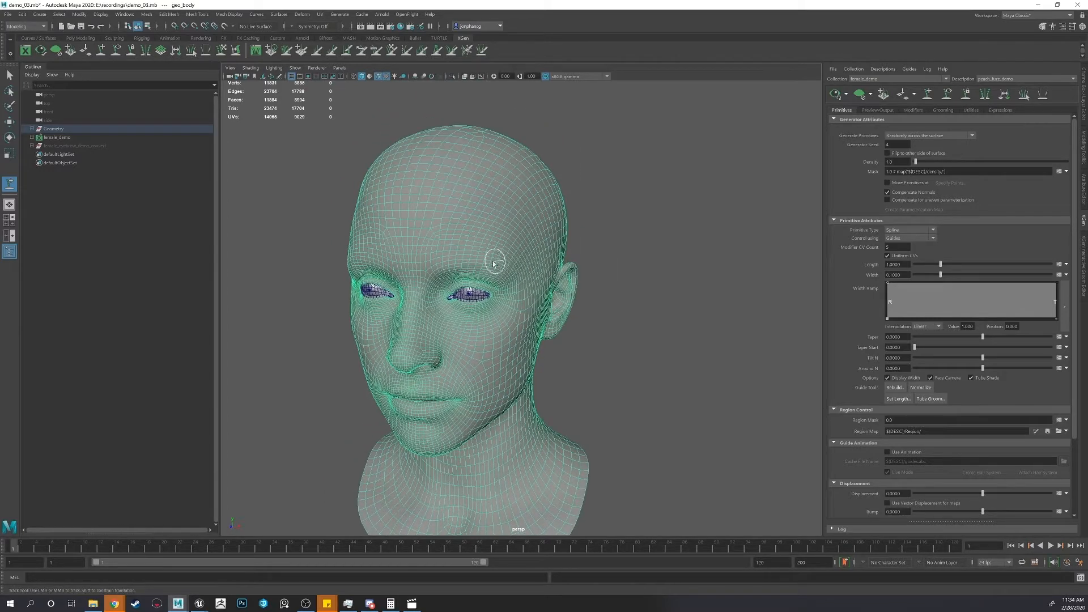
left_click_drag(547, 275, 461, 233, "alt")
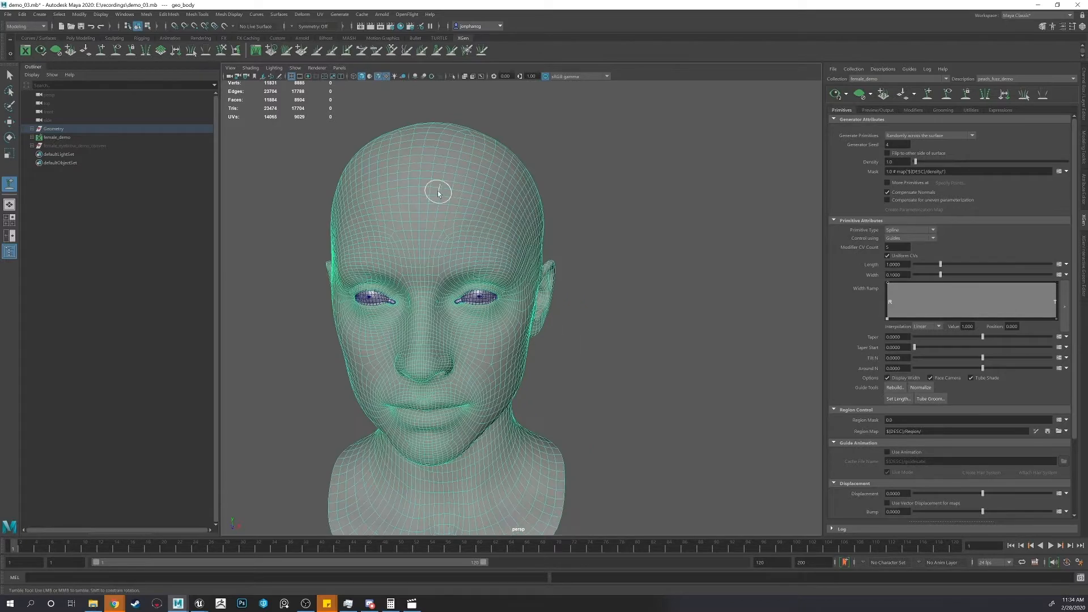
left_click(418, 215)
left_click(394, 248)
left_click_drag(418, 290, 420, 284, "alt")
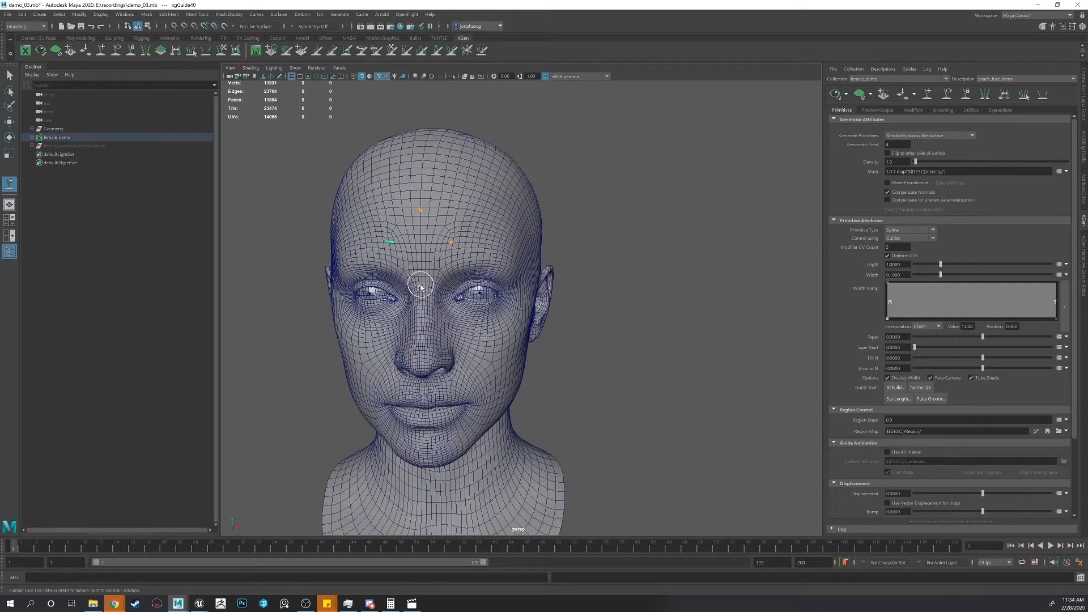
left_click(420, 278)
- Place guides from the upper forehead across to the temple on the head's left side
left_click(460, 183)
left_click(460, 206)
left_click(499, 213)
left_click(491, 240)
left_click_drag(513, 242, 567, 278, "alt")
left_click(525, 237)
left_click(521, 255)
- Place matching guides on the forehead and temple of the head's right side
left_click(381, 201)
left_click(388, 241)
left_click(334, 223)
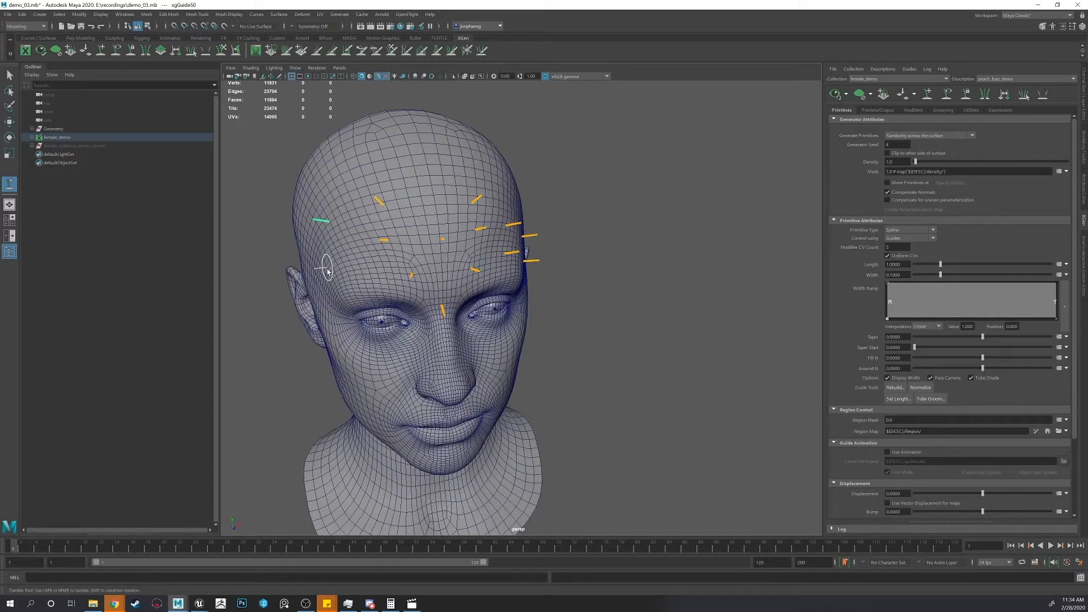
left_click(325, 266)
left_click_drag(351, 271, 409, 249, "alt")
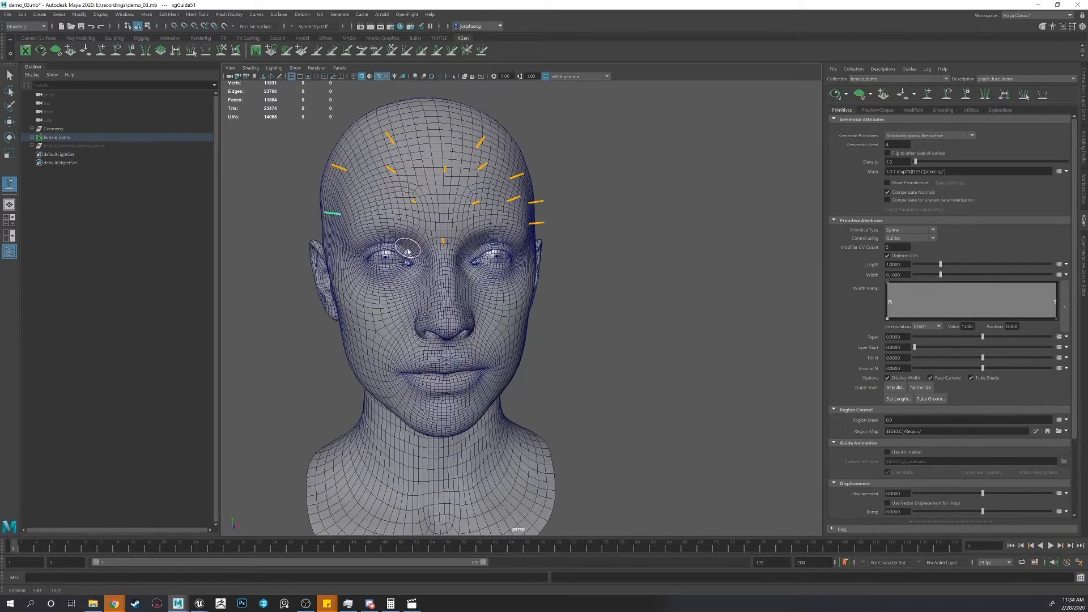
- Place guides at the inner and outer ends of both eyebrows
left_click(362, 234)
left_click_drag(499, 240, 464, 236, "alt")
left_click(463, 237)
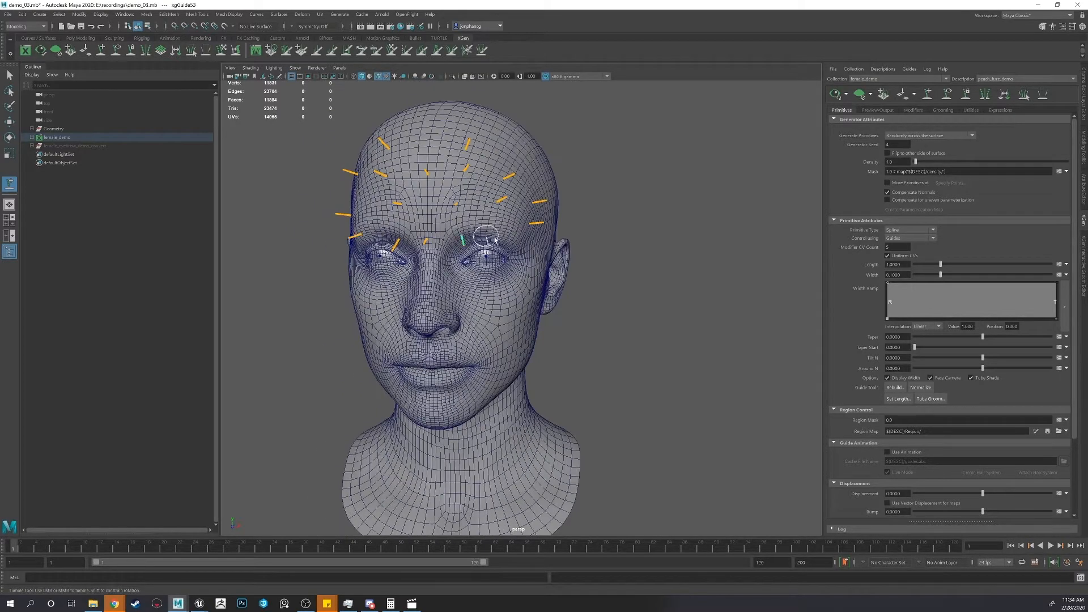
left_click(519, 242)
left_click_drag(517, 284, 508, 265, "alt")
- Place paired guides down both sides of the nose to the nostrils, plus one guide at the nose tip
left_click(453, 256)
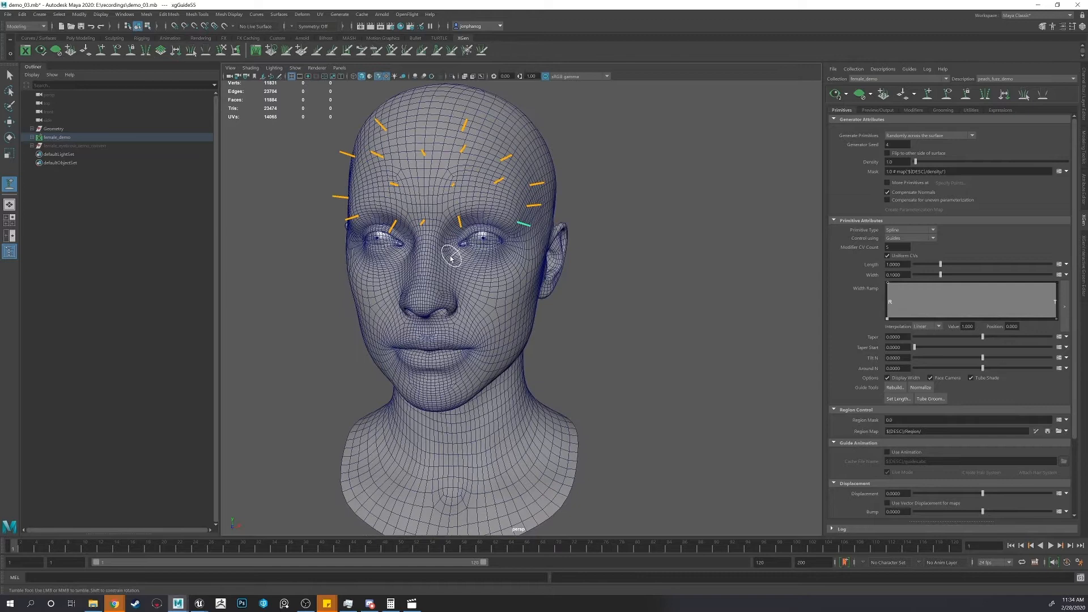
left_click(418, 258)
left_click_drag(414, 260, 430, 277, "alt")
left_click(420, 280)
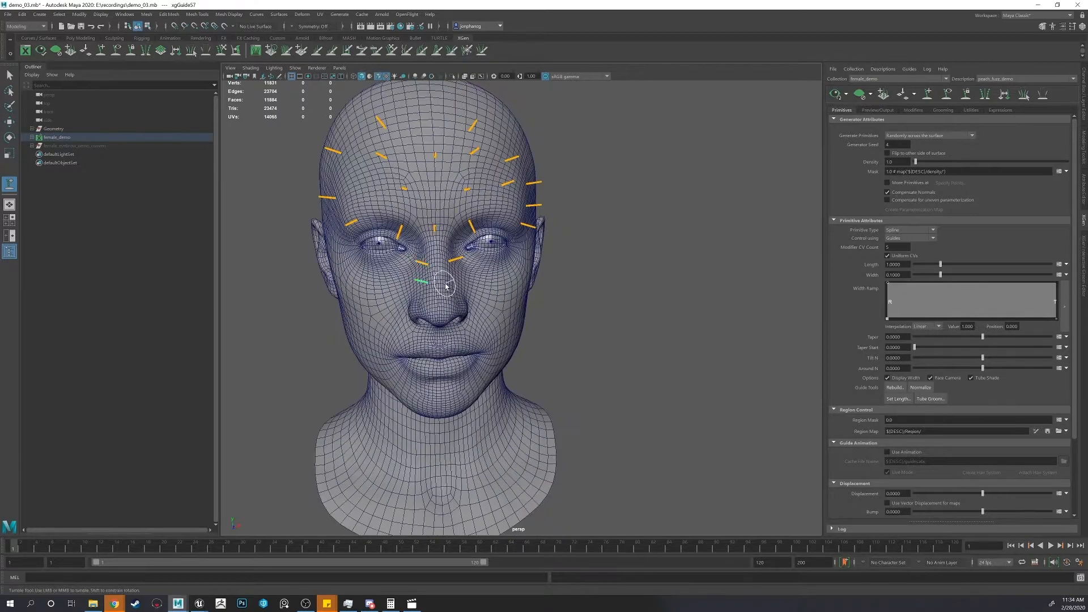
left_click(451, 279)
left_click(423, 292)
left_click(453, 290)
mouse_move(442, 310)
left_mouse_down("alt")
mouse_move(460, 304)
mouse_move(452, 311)
left_mouse_up("alt")
left_click(462, 305)
left_click(431, 305)
left_click(445, 299)
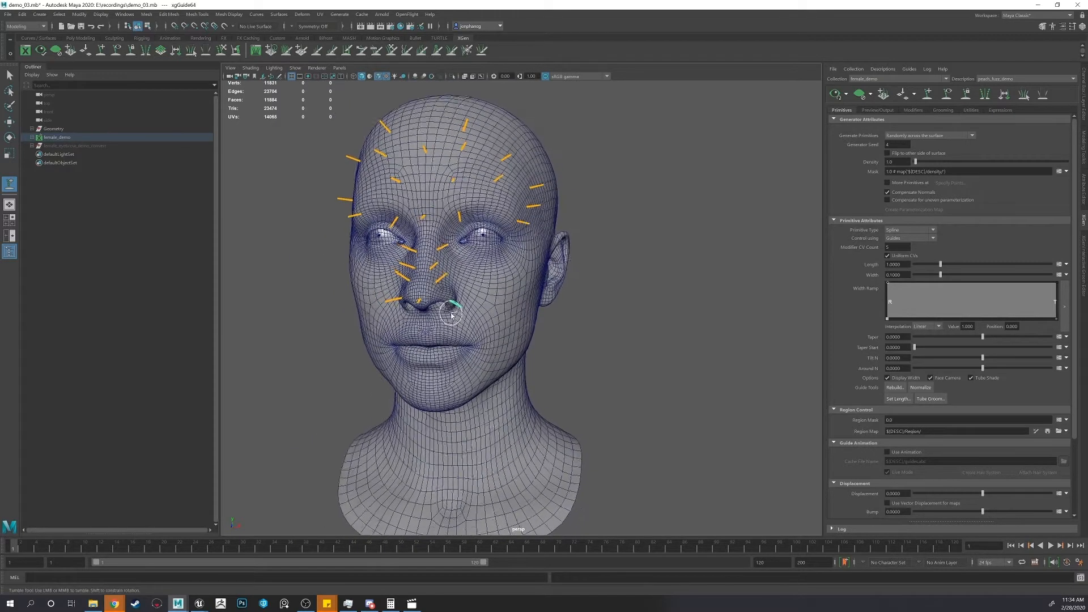
- Place guides on both sides of the upper lip and beside both corners of the mouth
right_click_drag(452, 311, 448, 316, "alt")
left_click(452, 316)
left_click(481, 337)
left_click(407, 316)
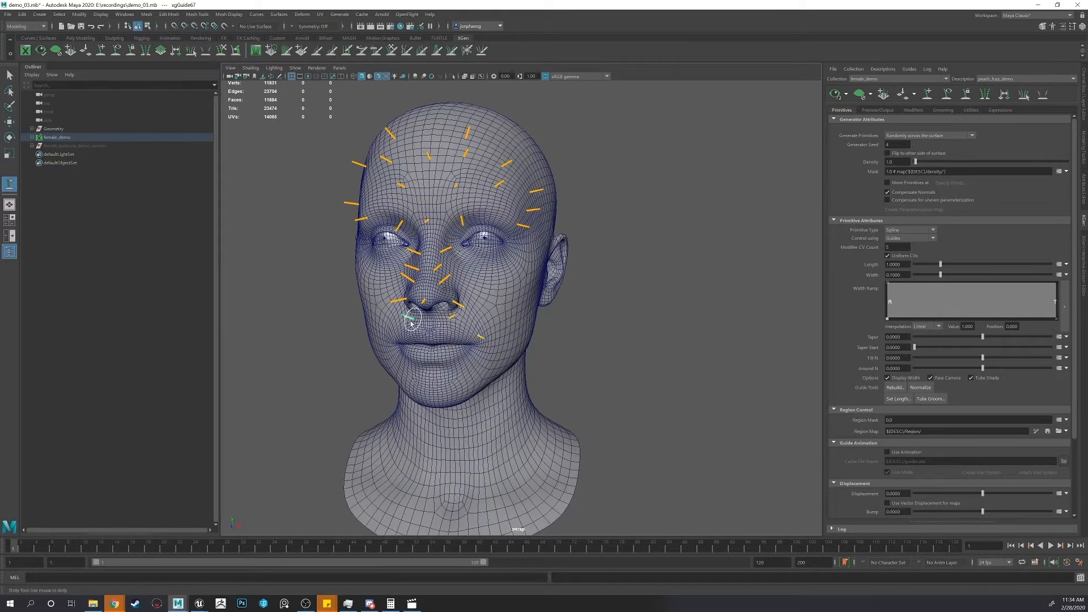
left_click(391, 328)
left_click_drag(398, 330, 420, 366, "alt")
- Place a row of three guides across the chin below the lower lip and another row along its underside
left_click(418, 363)
left_click(445, 368)
left_click(491, 358)
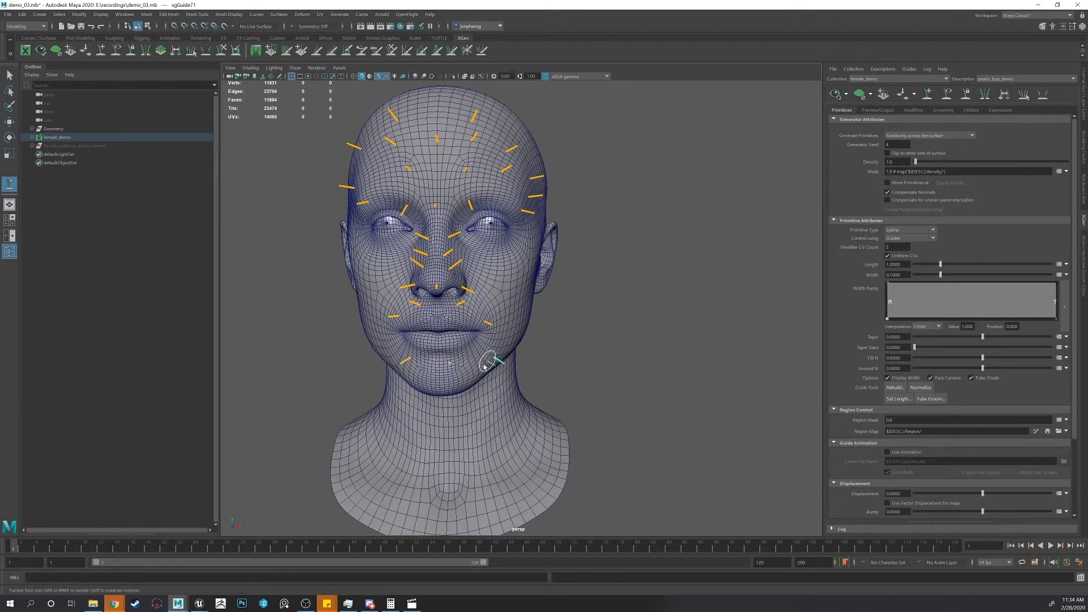
left_click_drag(491, 359, 468, 363, "alt")
left_click(439, 383)
left_click(416, 383)
left_click(471, 383)
- Place guides over both cheeks, in front of the ears and along the jaw
middle_click_drag(487, 347, 494, 329, "alt")
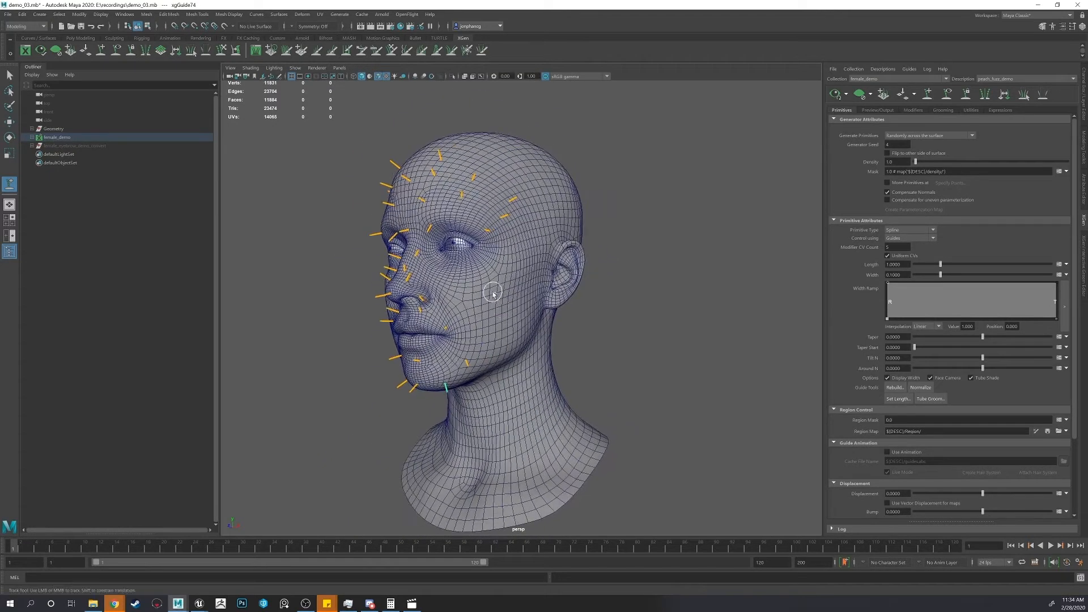
left_click(527, 301)
left_click(506, 332)
left_click_drag(448, 335, 498, 335, "alt")
left_click(343, 307)
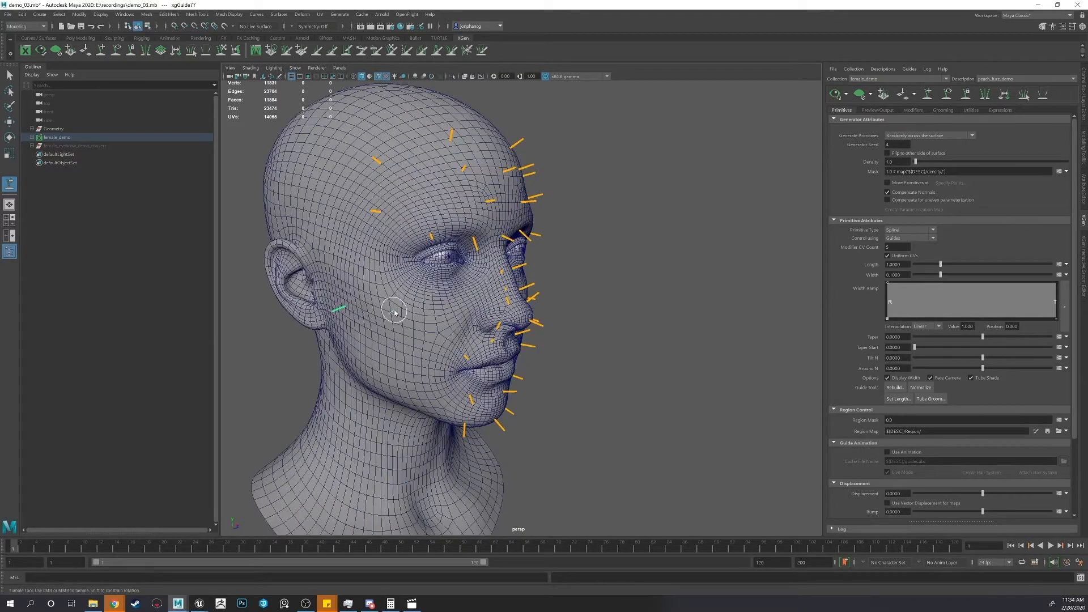
left_click(394, 312)
left_click(375, 359)
left_click(428, 323)
- Place guides around the outer rims and lobes of both ears
left_click_drag(427, 323, 357, 331, "alt")
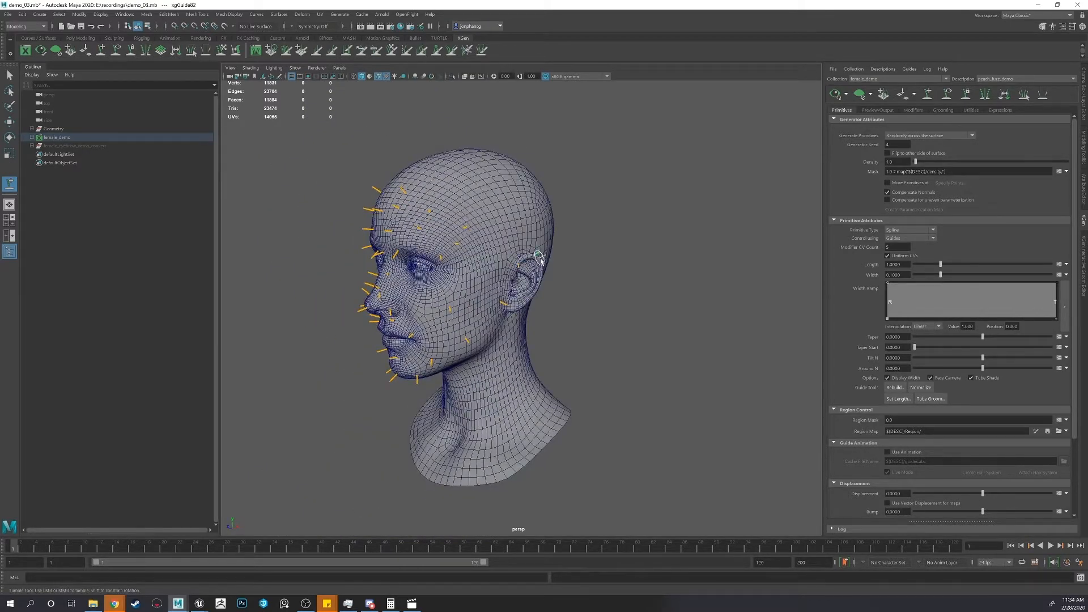
left_click_drag(540, 260, 545, 274, "alt")
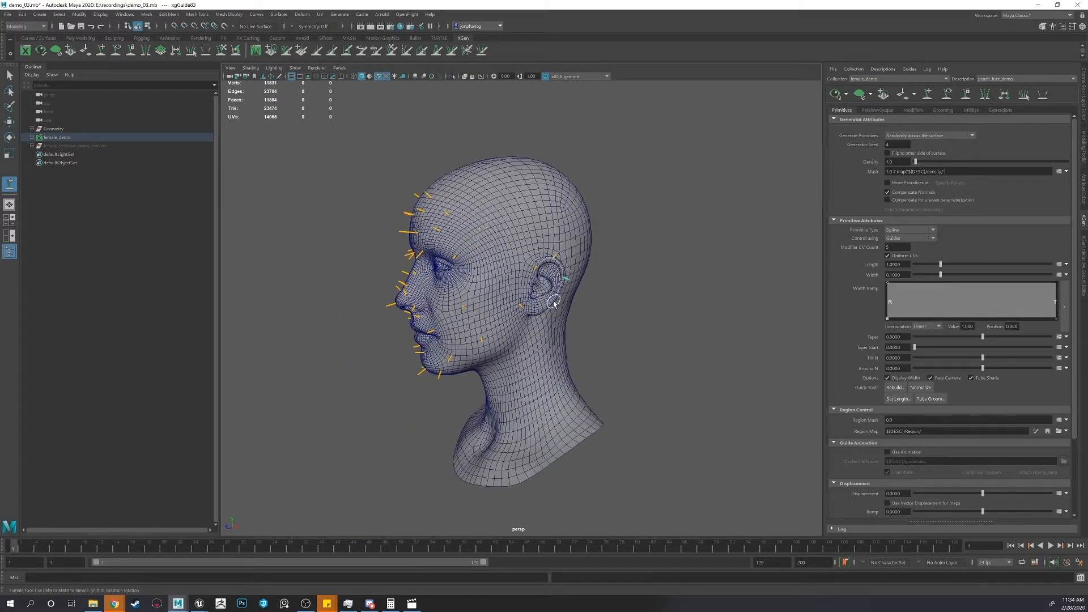
left_click(518, 309)
mouse_move(453, 309)
left_mouse_down("alt")
mouse_move(533, 309)
mouse_move(451, 310)
mouse_move(465, 322)
left_mouse_up("alt")
left_click(504, 319)
left_click(481, 319)
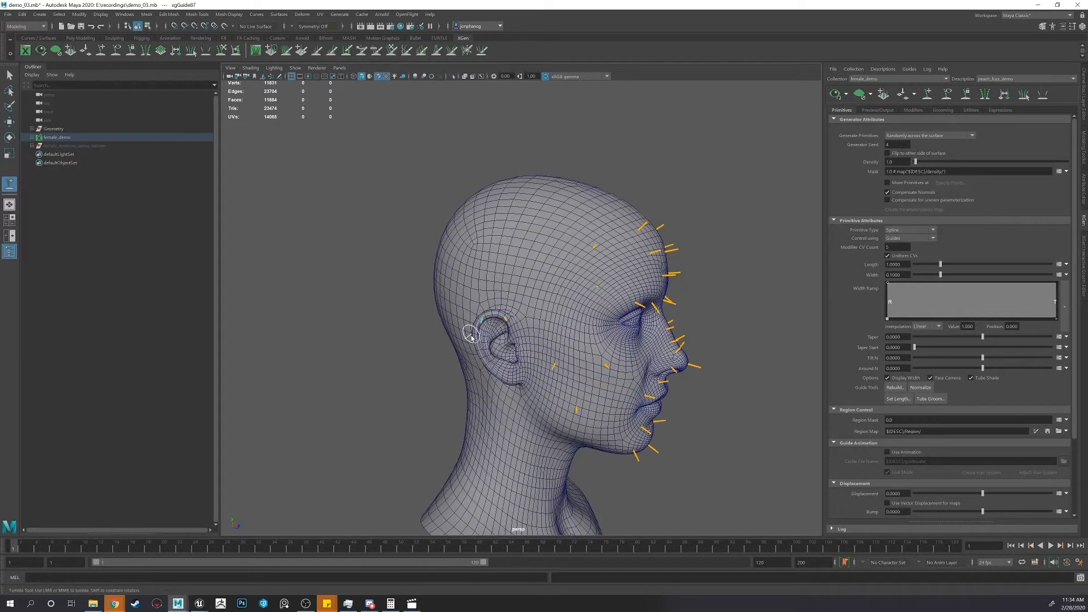
left_click(479, 346)
left_click_drag(548, 374, 479, 340, "alt")
middle_click_drag(479, 340, 453, 290, "alt")
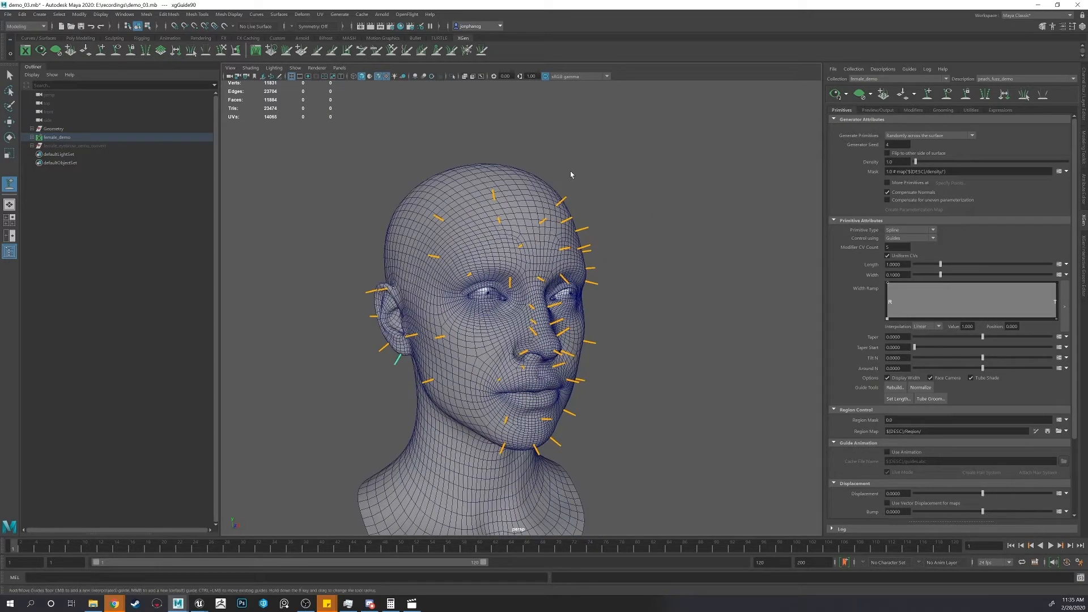
- Deselect the last guide and use the Sculpt Guides tool to comb the cheek guides downward and bend the ear guides
left_click(221, 51)
key("q")
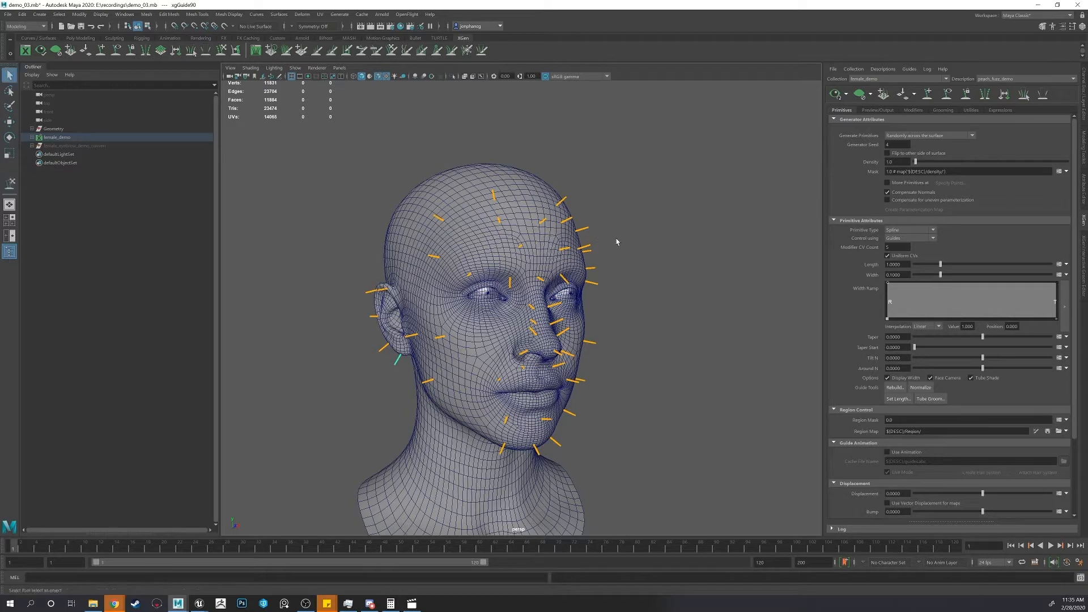
left_click(617, 241)
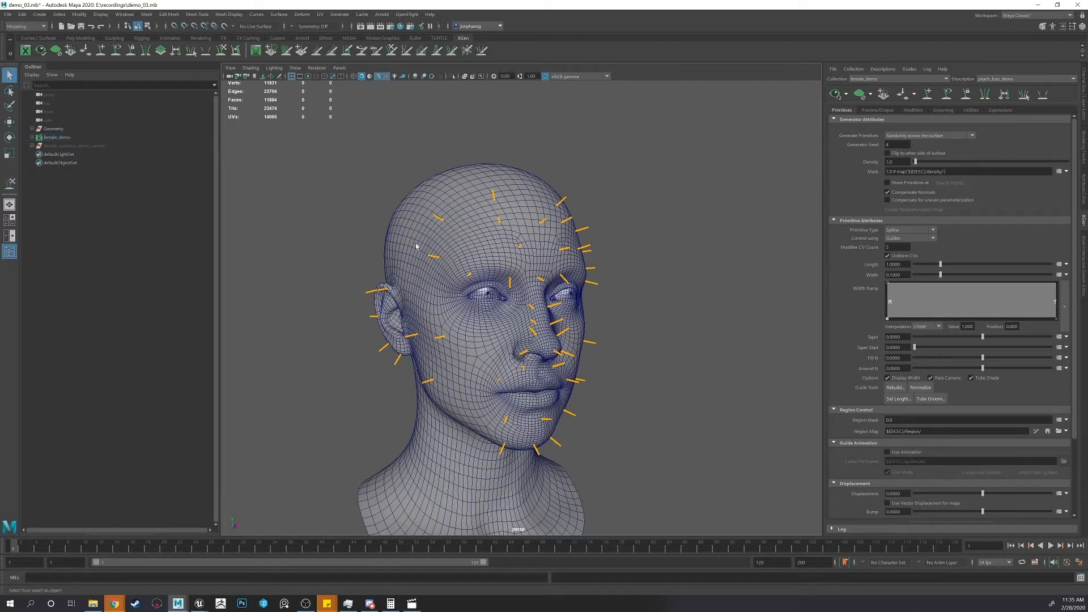
left_click(220, 51)
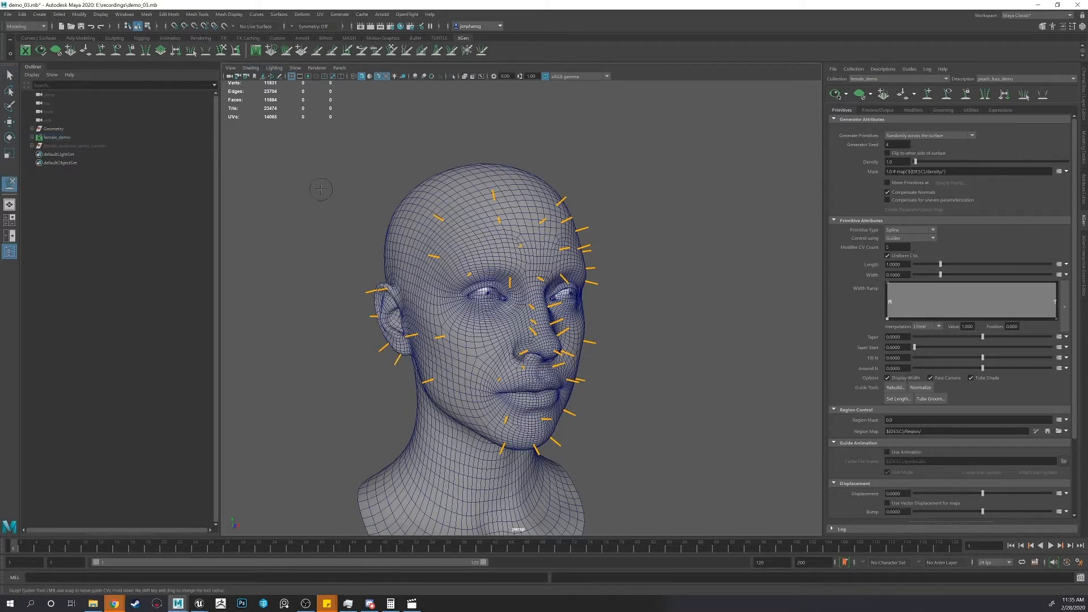
mouse_move(364, 230)
left_mouse_down("alt")
mouse_move(427, 227)
mouse_move(424, 212)
left_mouse_up("alt")
mouse_move(432, 266)
left_mouse_down()
mouse_move(423, 286)
mouse_move(383, 278)
mouse_move(447, 289)
mouse_move(489, 267)
left_mouse_up()
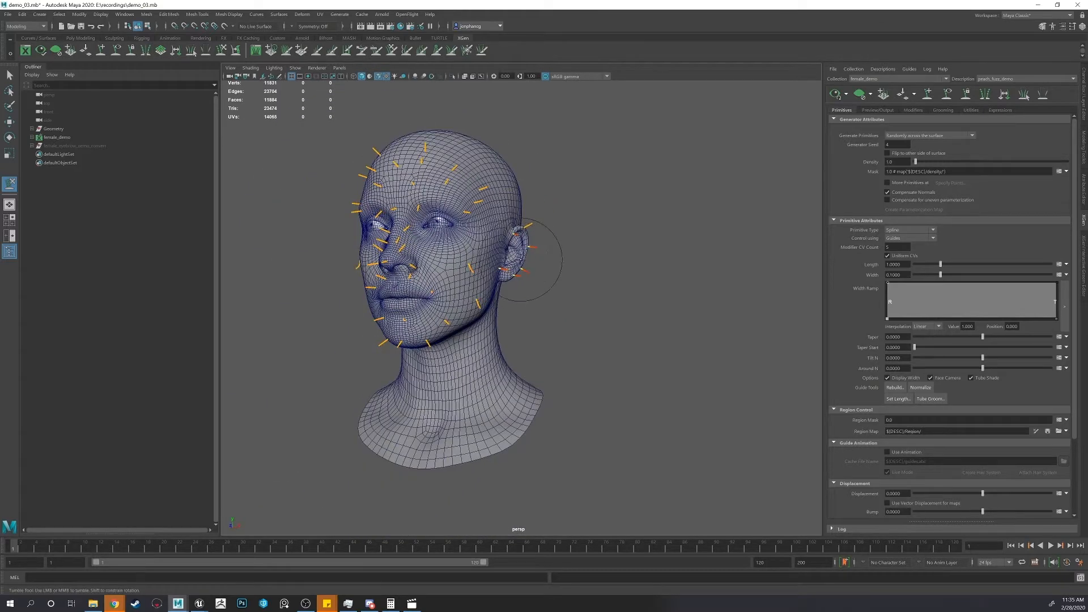
left_click_drag(541, 235, 558, 258, "alt")
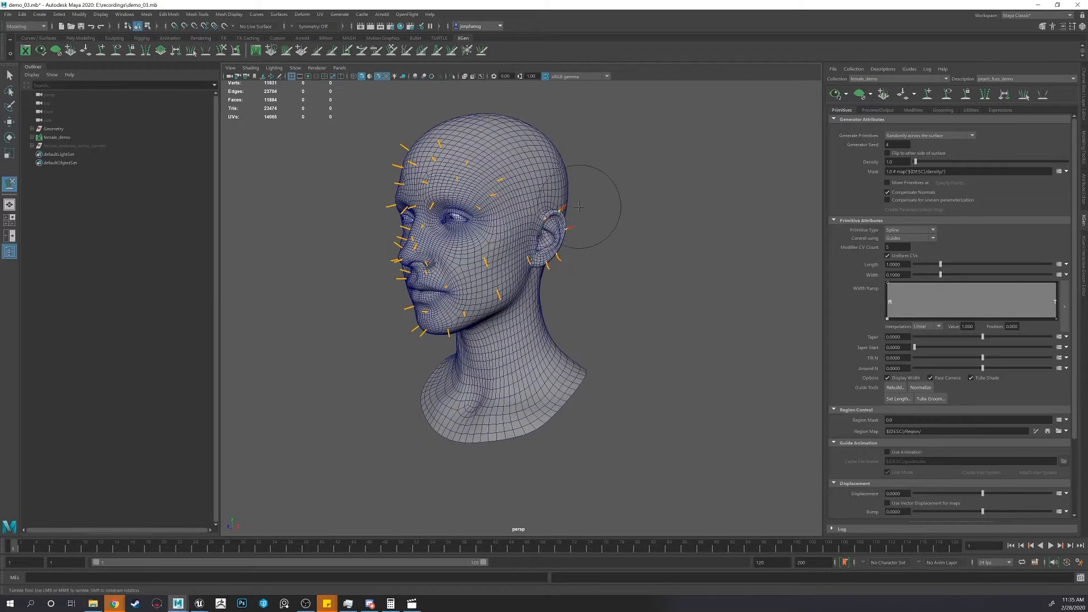
mouse_move(552, 210)
left_mouse_down("alt")
mouse_move(453, 211)
mouse_move(454, 224)
mouse_move(417, 217)
left_mouse_up("alt")
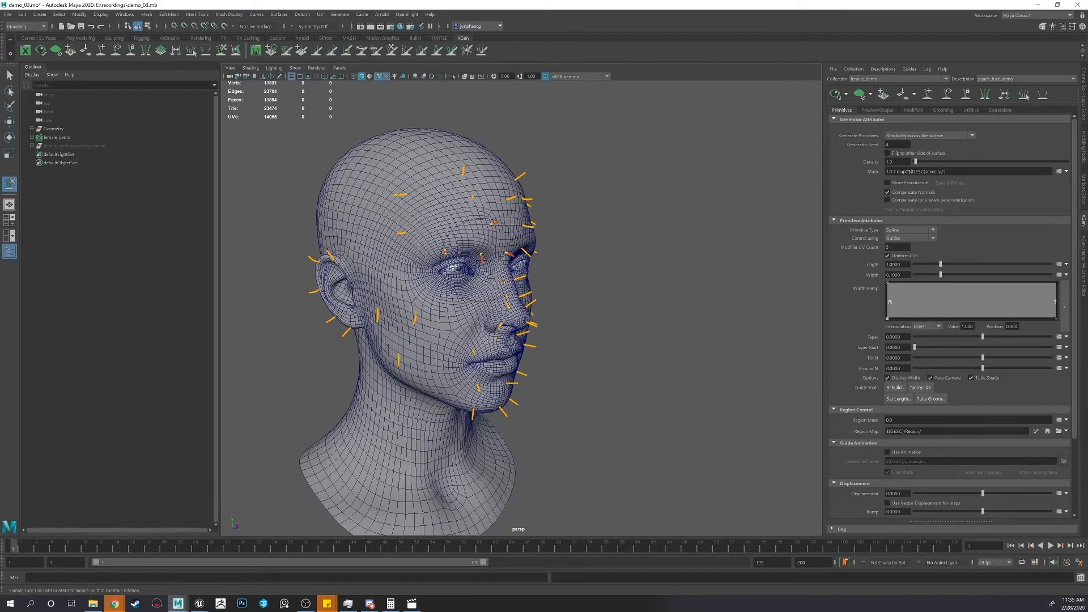
- Comb the forehead and brow guides so they lean outward along the skin on both sides of the face
left_click_drag(482, 255, 577, 227, "alt")
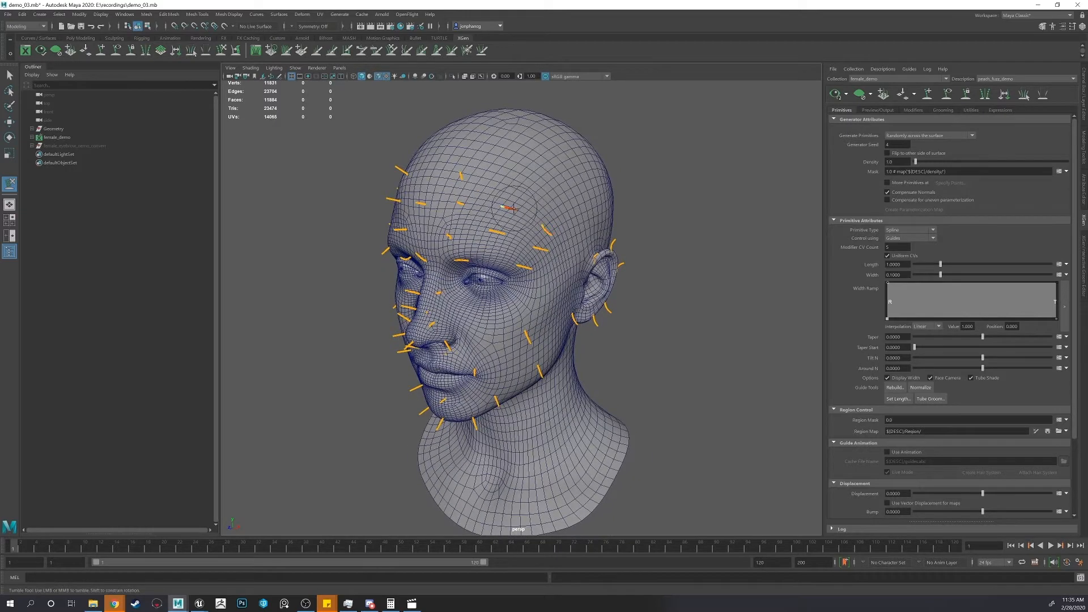
left_click_drag(461, 203, 438, 200, "alt")
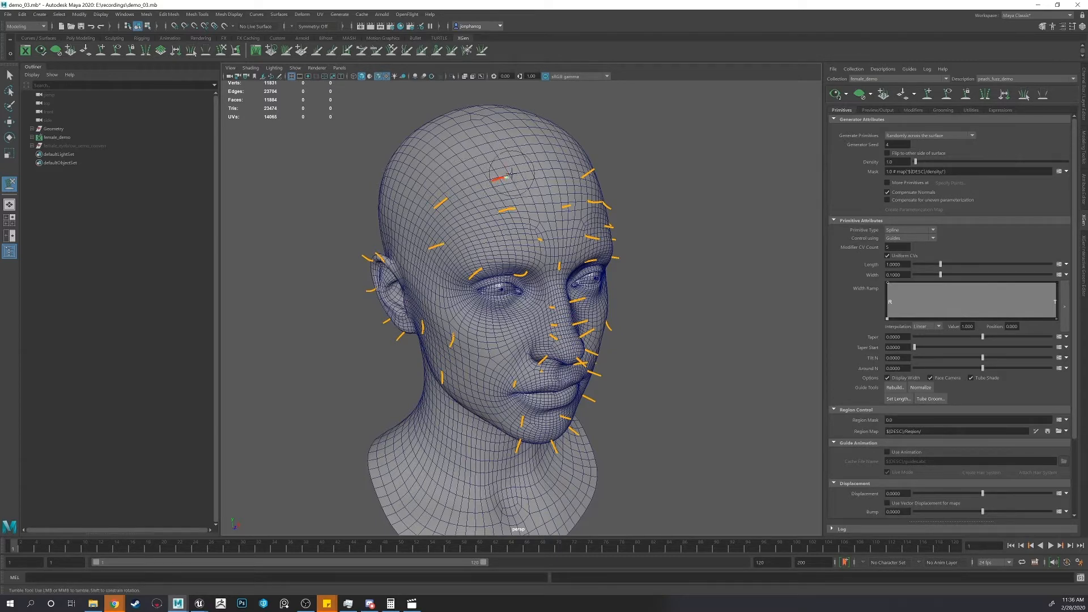
left_click_drag(506, 177, 503, 259, "alt")
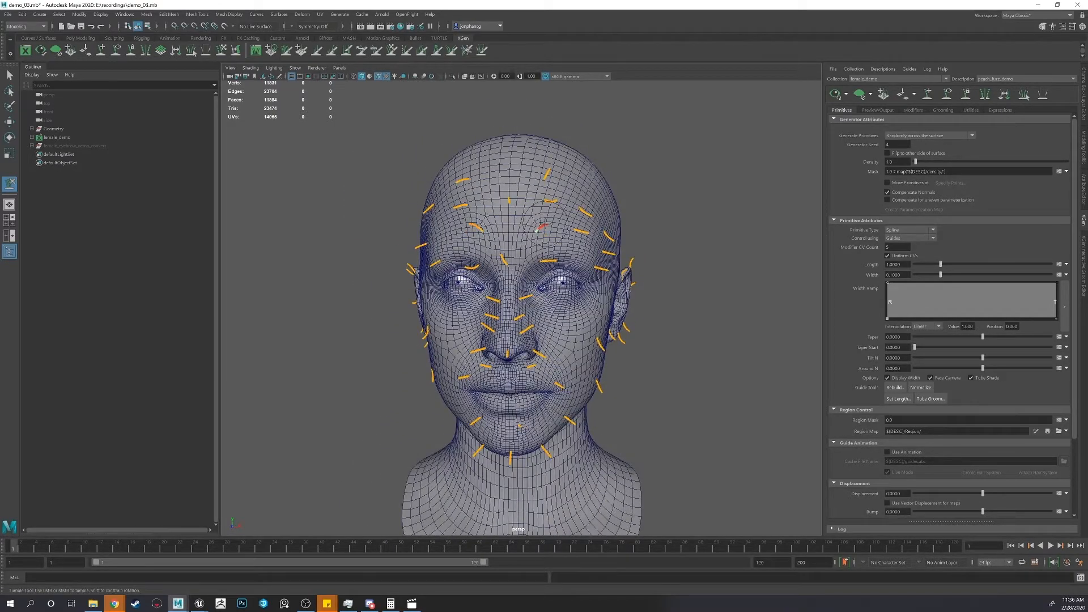
left_click_drag(503, 259, 527, 282, "alt")
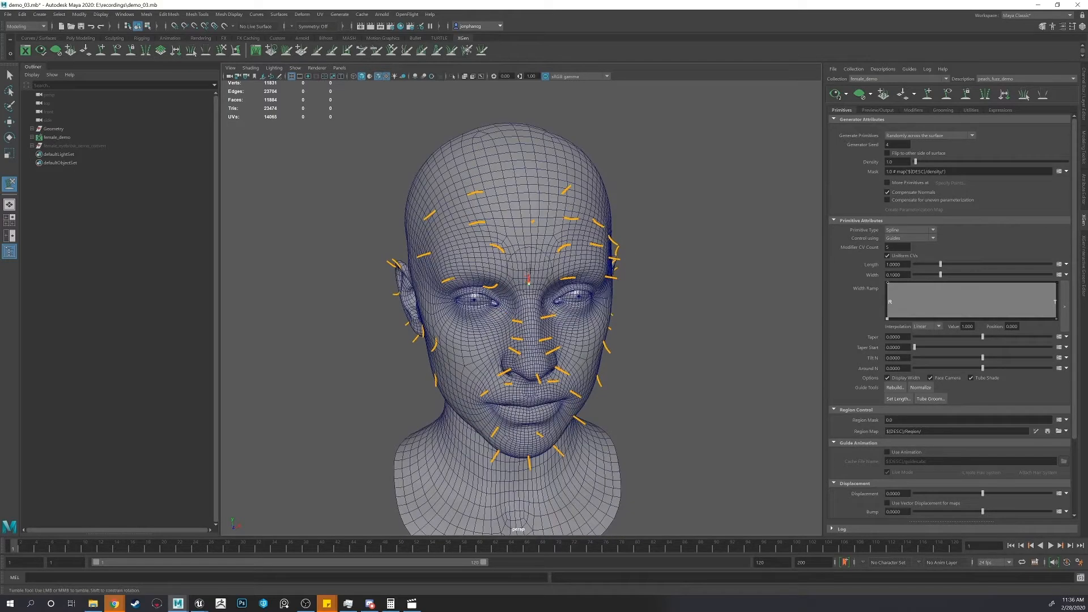
left_click_drag(534, 176, 602, 266, "alt")
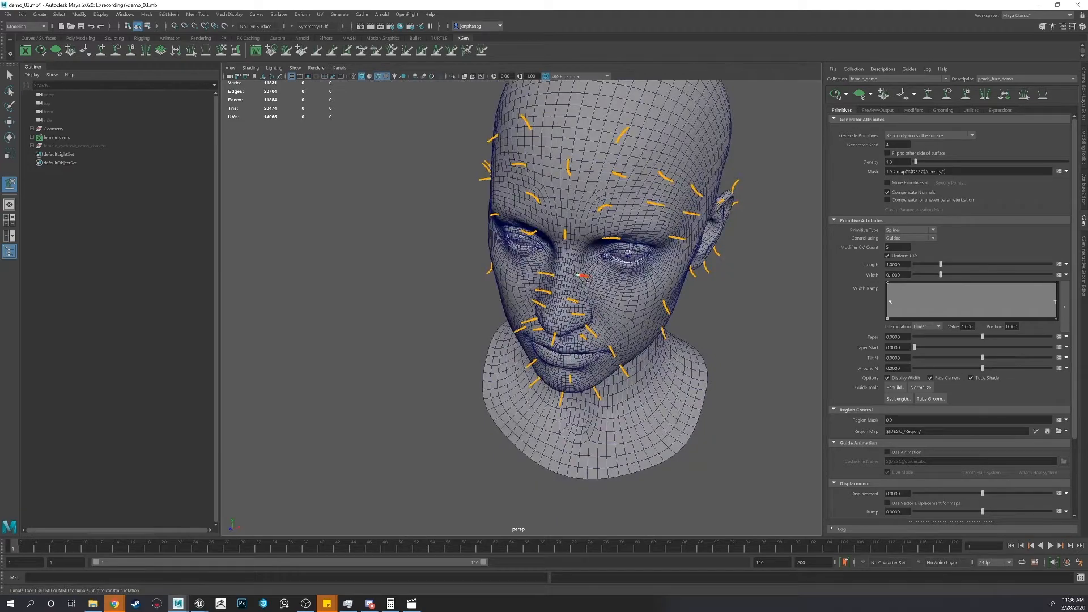
- Sculpt the guides around the mouth, chin and cheeks so they follow the skin down and outward
left_click_drag(522, 442, 432, 418, "alt")
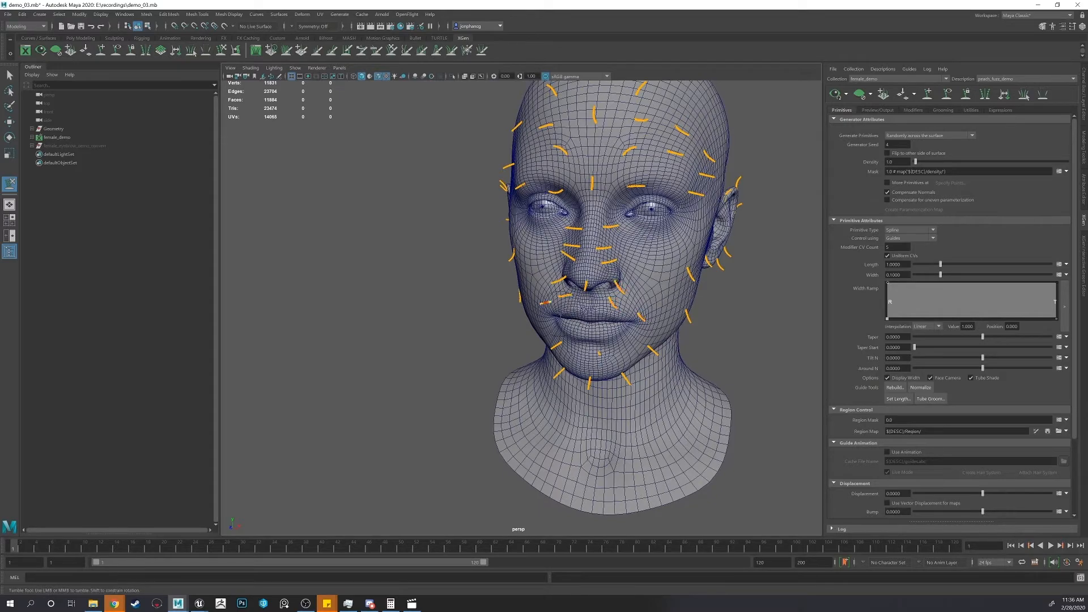
left_click_drag(560, 316, 674, 306, "alt")
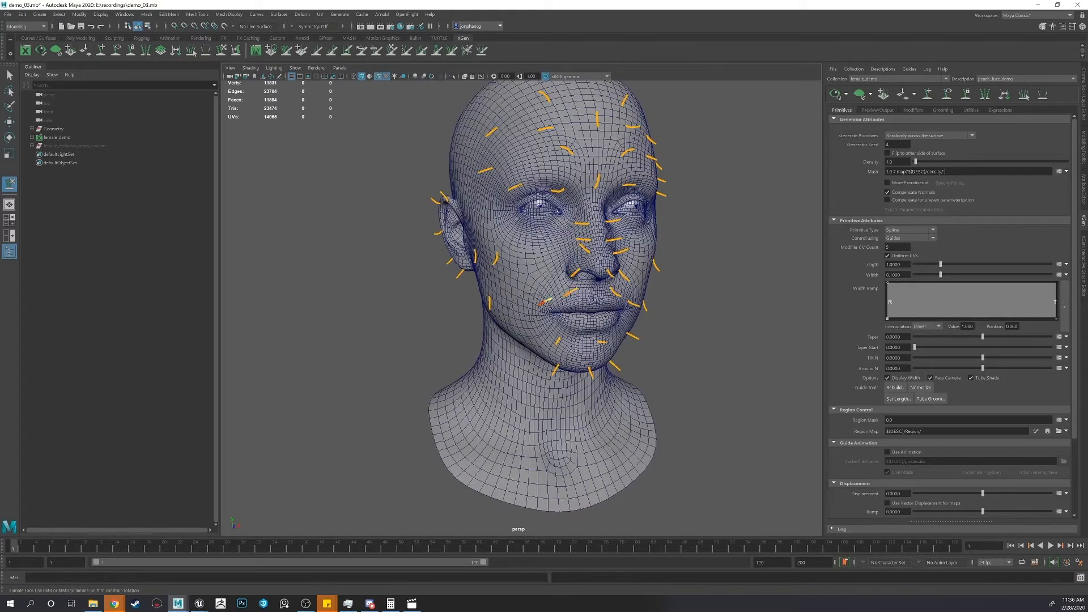
left_click_drag(545, 301, 646, 301, "alt")
left_click_drag(533, 297, 591, 312, "alt")
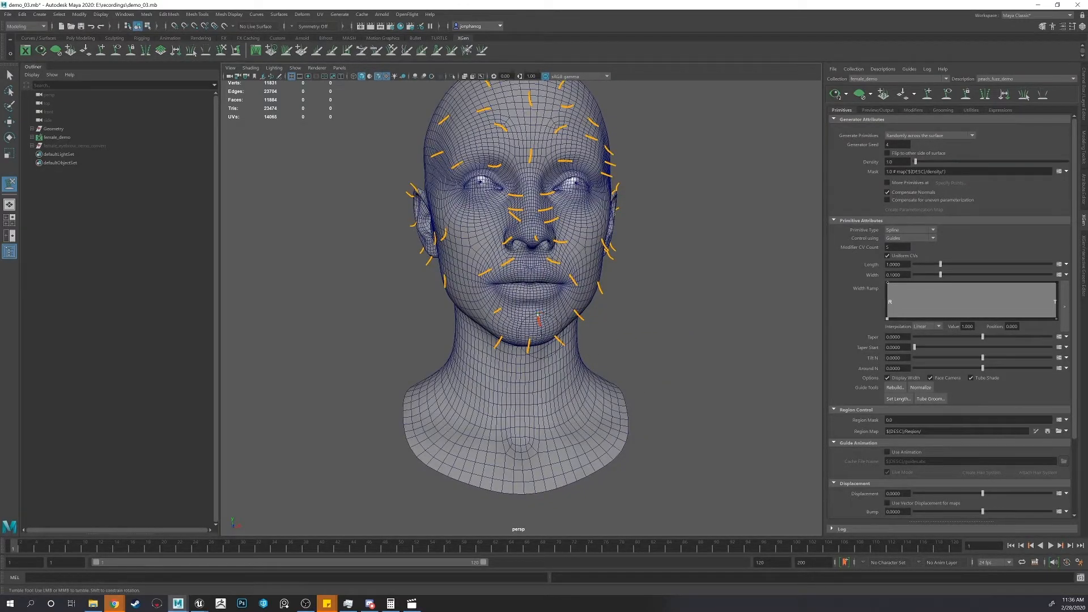
left_click_drag(539, 319, 596, 308, "alt")
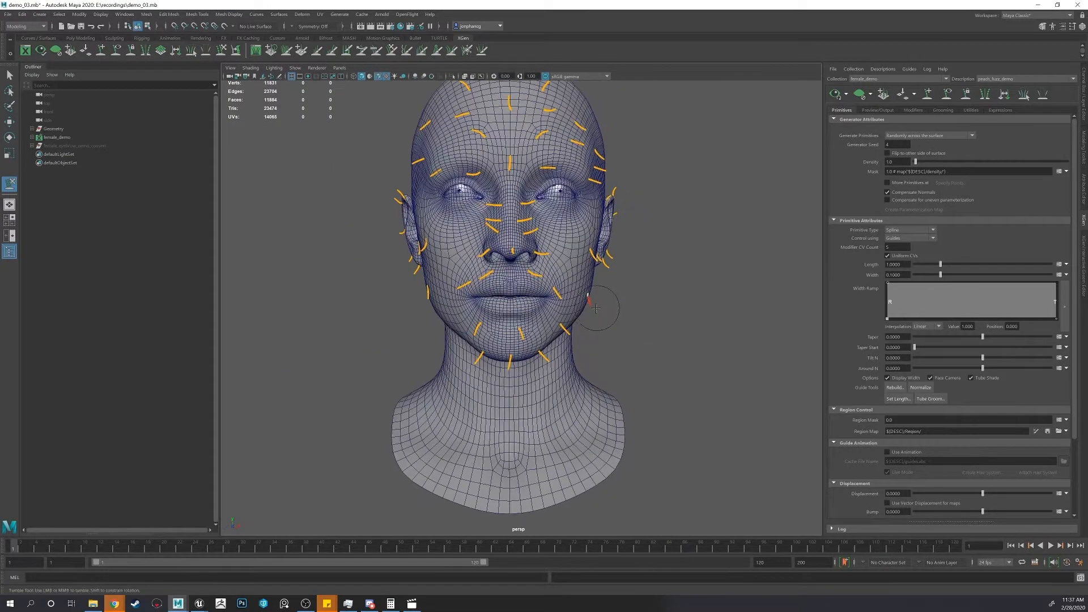
left_click_drag(601, 264, 468, 248, "alt")
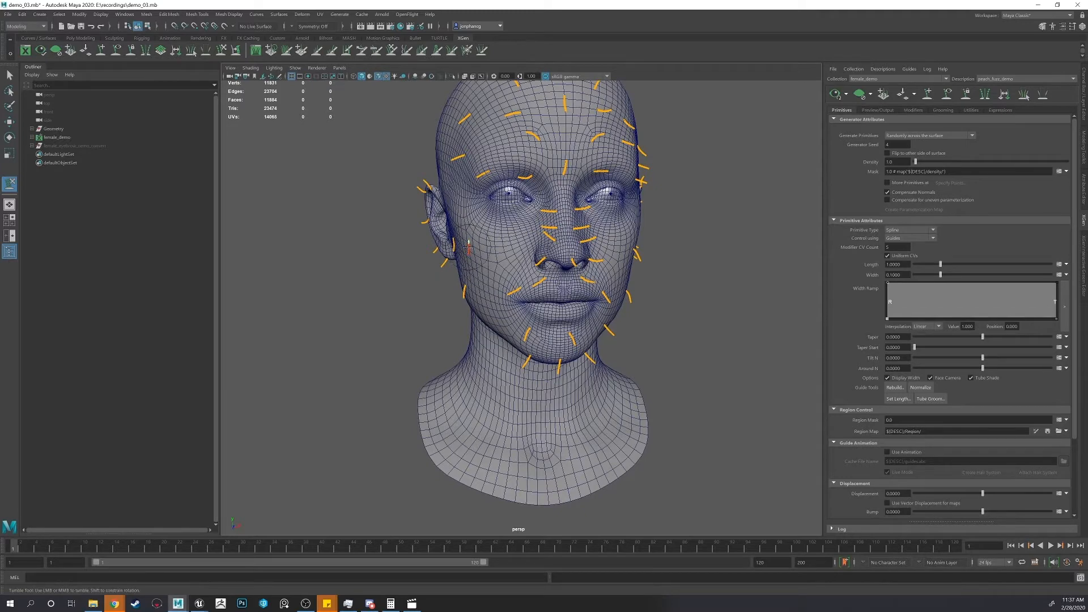
left_click_drag(439, 265, 448, 282, "alt")
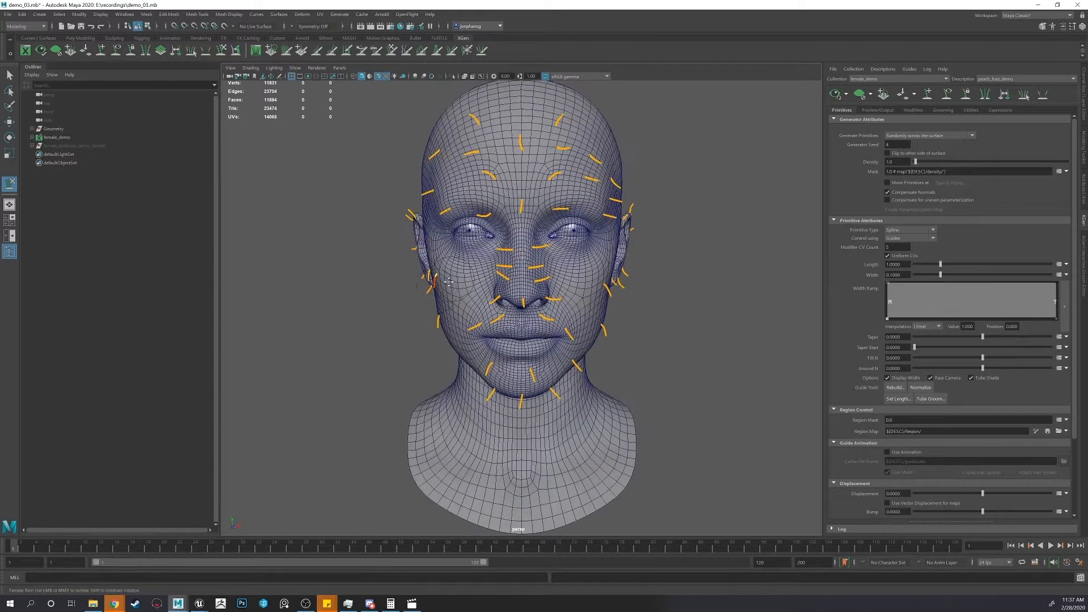
right_click_drag(448, 282, 431, 283, "alt")
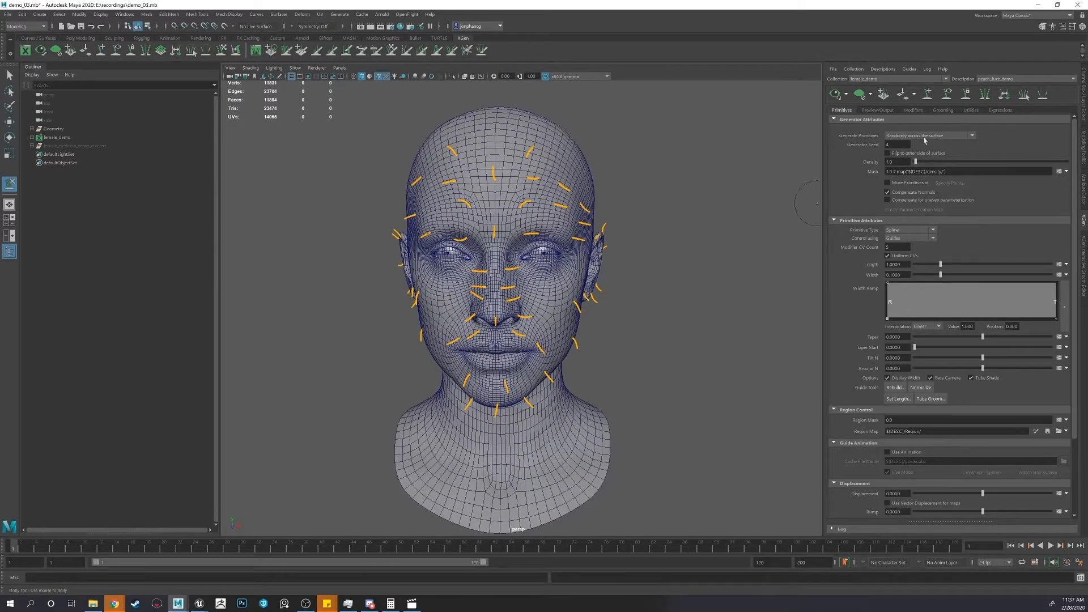
- Generate the XGen preview of the peach fuzz and check the hairs from both sides and the front
left_click(835, 94)
left_click_drag(672, 202, 583, 235, "alt")
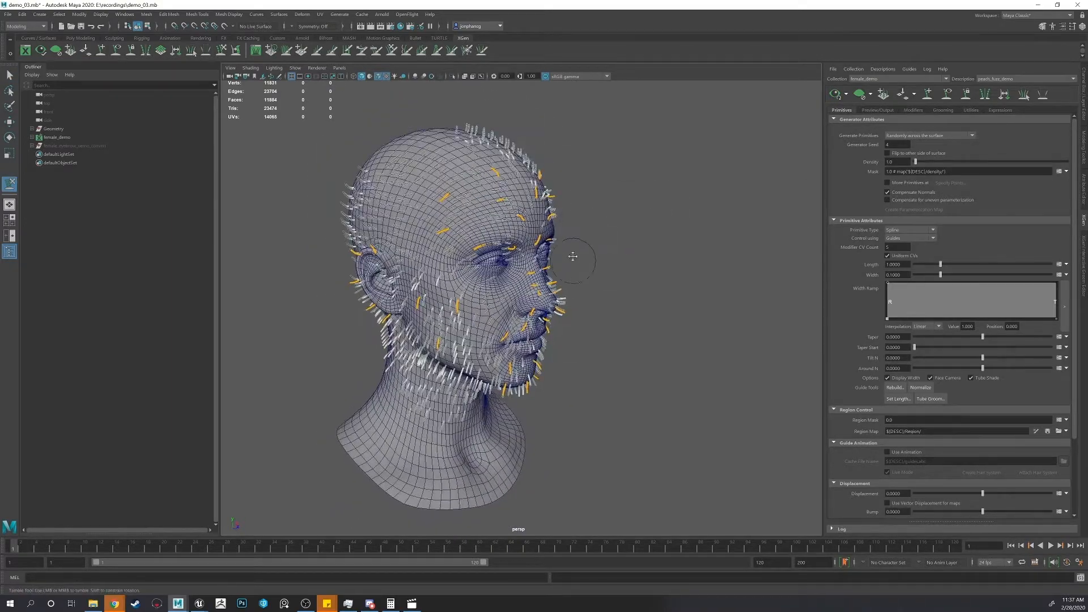
middle_click_drag(573, 257, 578, 229, "alt")
left_click_drag(578, 229, 429, 289, "alt")
middle_click_drag(428, 289, 470, 264, "alt")
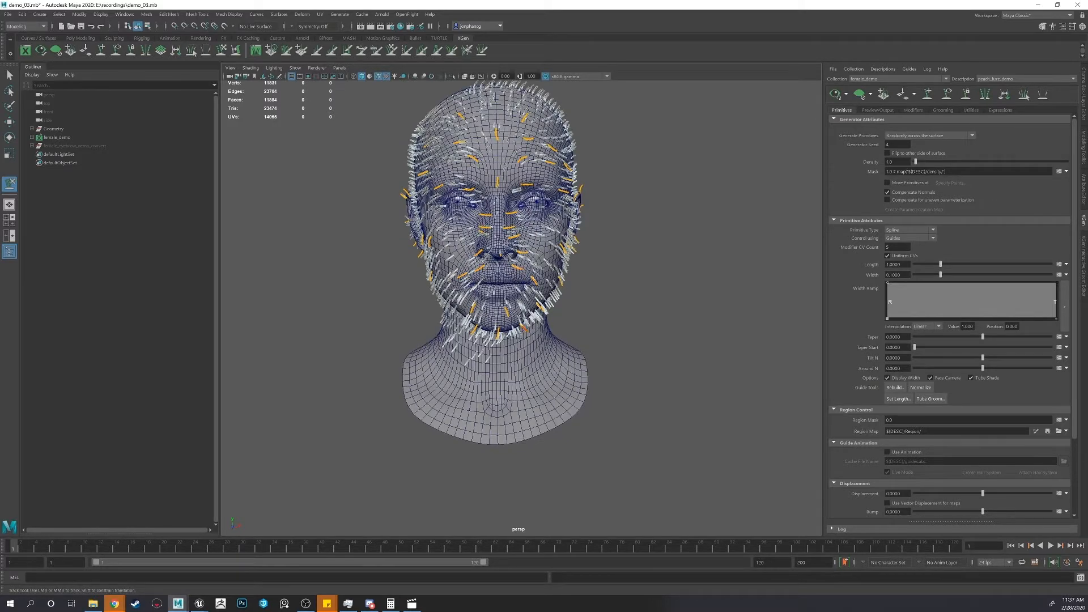
middle_click_drag(470, 264, 457, 325, "alt")
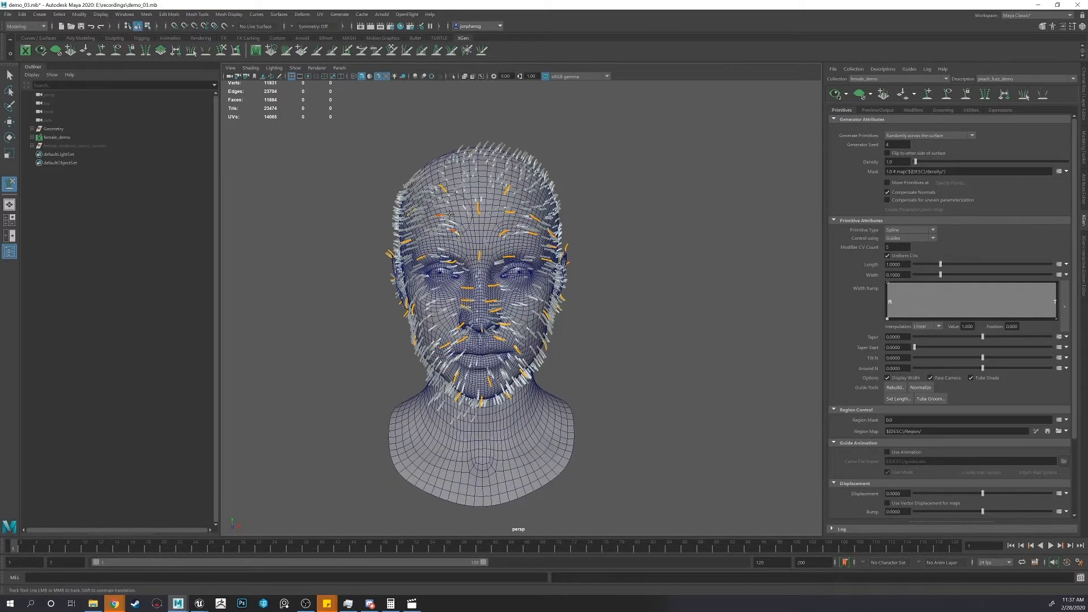
left_click_drag(395, 254, 484, 255, "alt")
- Leave guide sculpting, select the head mesh and hide the description's guides
key("q")
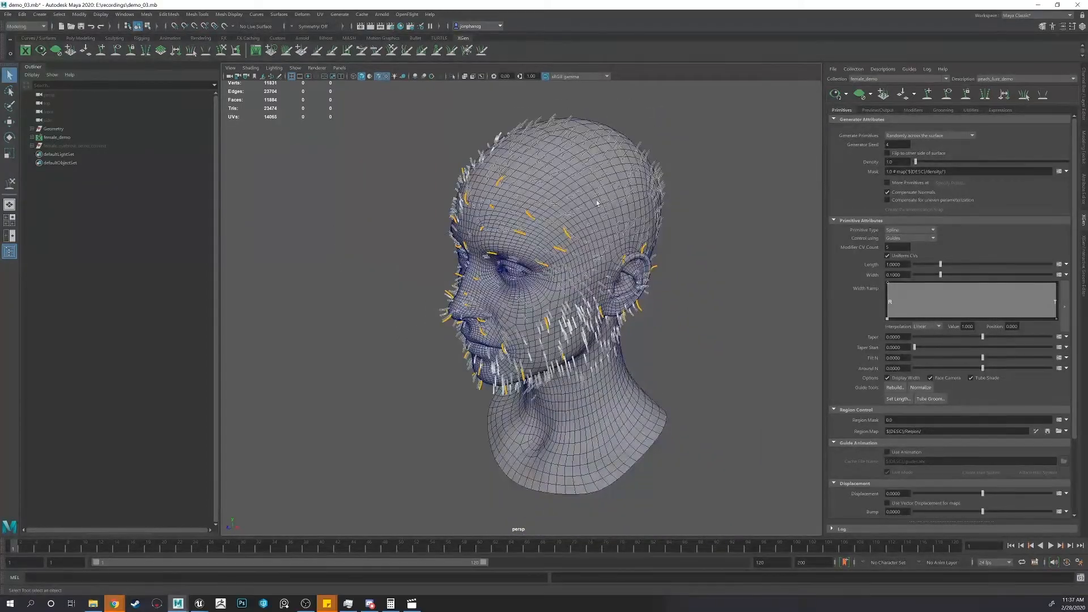
right_click_drag(597, 203, 624, 210, "alt")
left_click_drag(544, 232, 674, 163, "alt")
left_click(589, 236)
left_click_drag(510, 238, 567, 221, "alt")
right_click_drag(531, 232, 598, 244, "alt")
left_click_drag(599, 227, 747, 191, "alt")
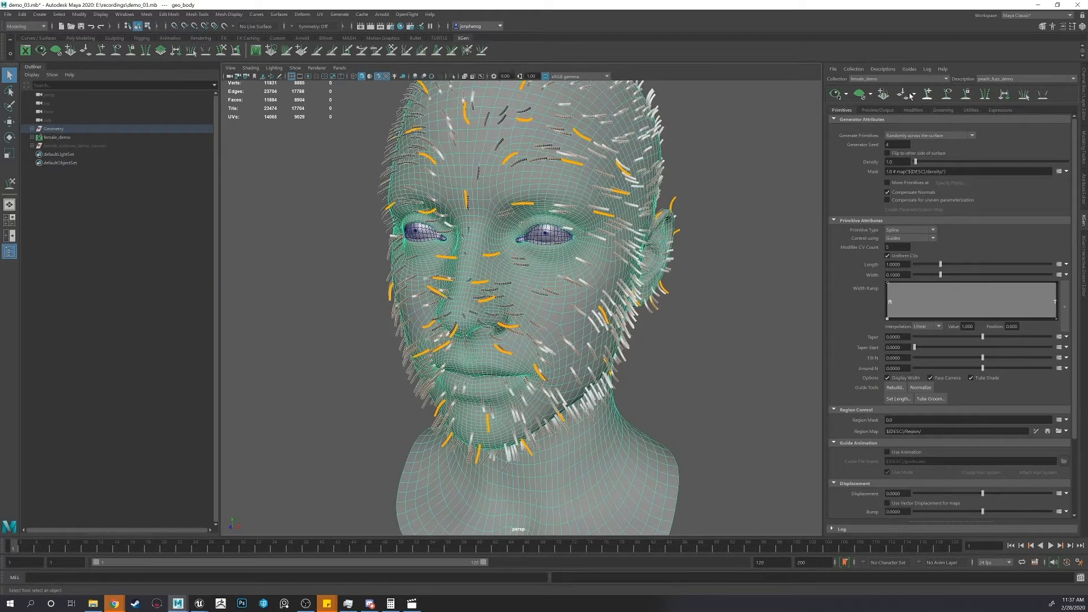
left_click(950, 95)
middle_click_drag(708, 187, 730, 209, "alt")
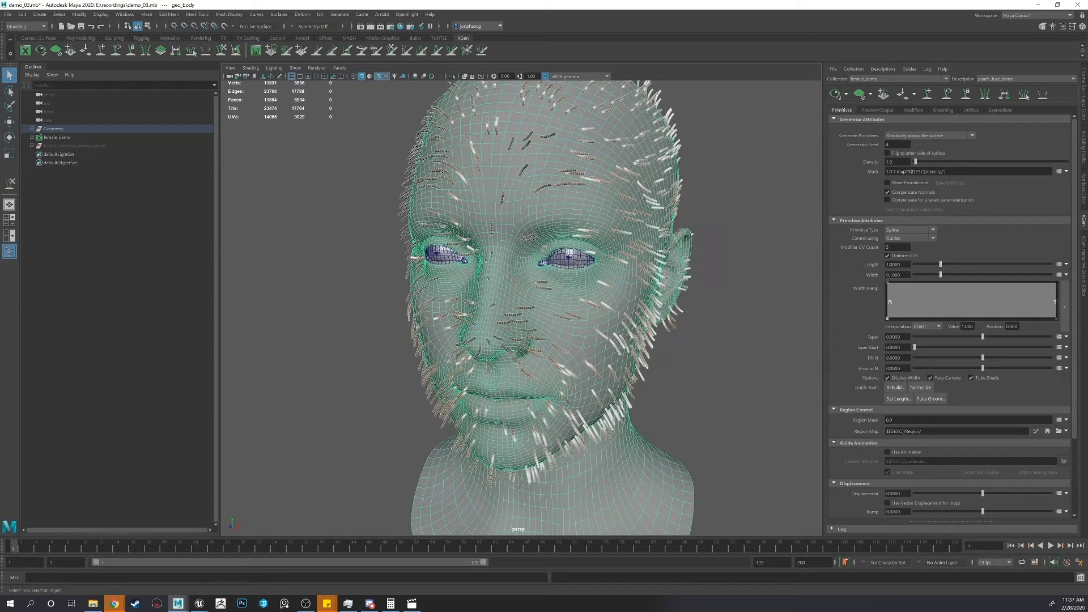
- Raise the fuzz density to about 41.5 and reduce the hair width to almost zero
left_click_drag(925, 162, 977, 162)
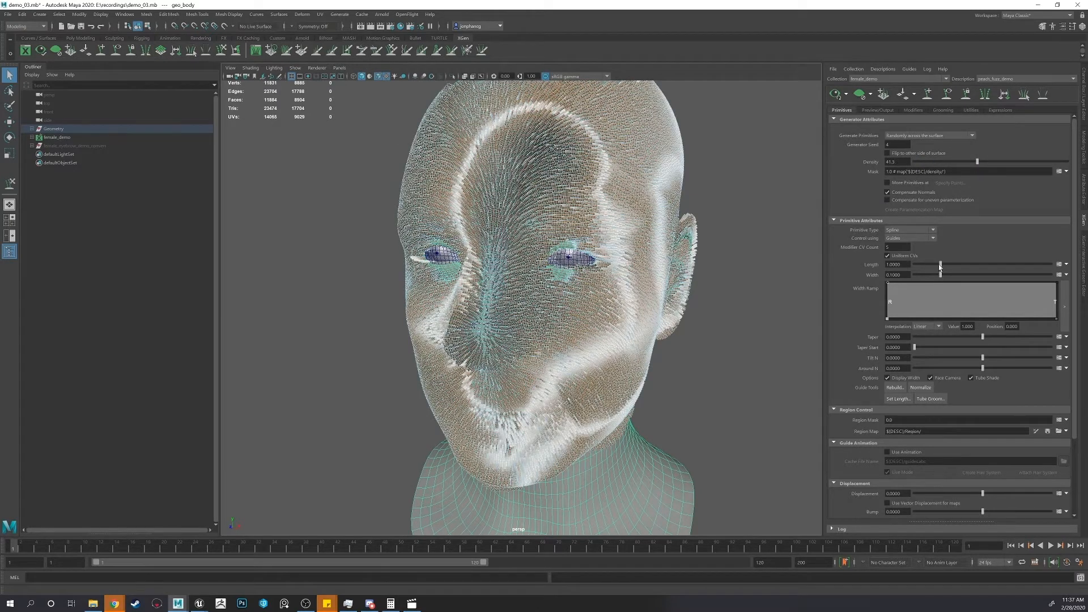
left_click_drag(943, 277, 914, 282)
scroll(801, 304, "up", 3)
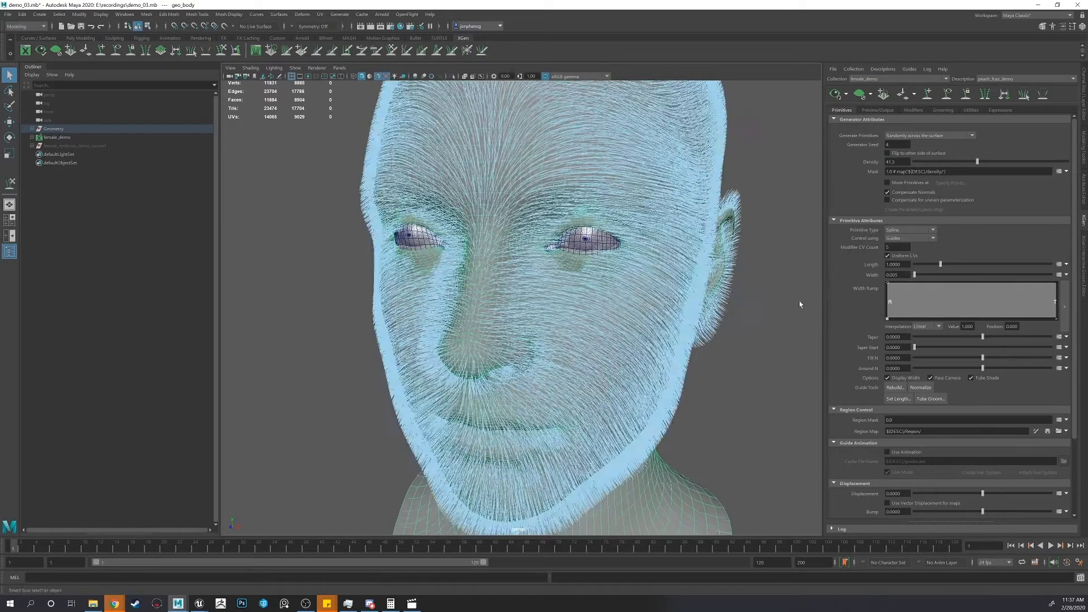
- Shorten the fuzz by setting the primitive length to about 0.215
left_click_drag(801, 304, 742, 315, "alt")
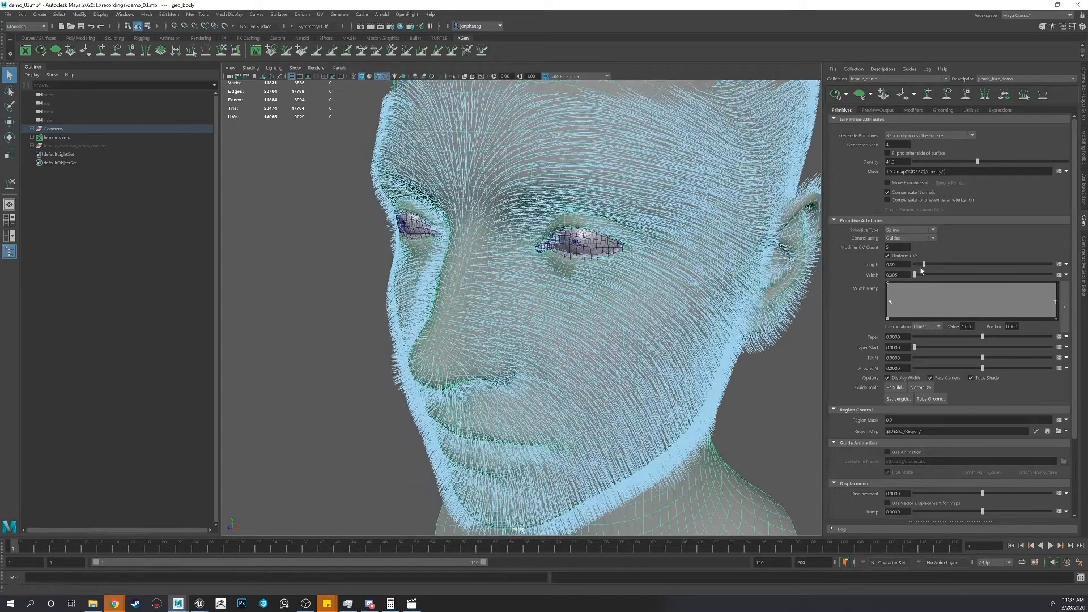
left_click_drag(937, 268, 917, 269)
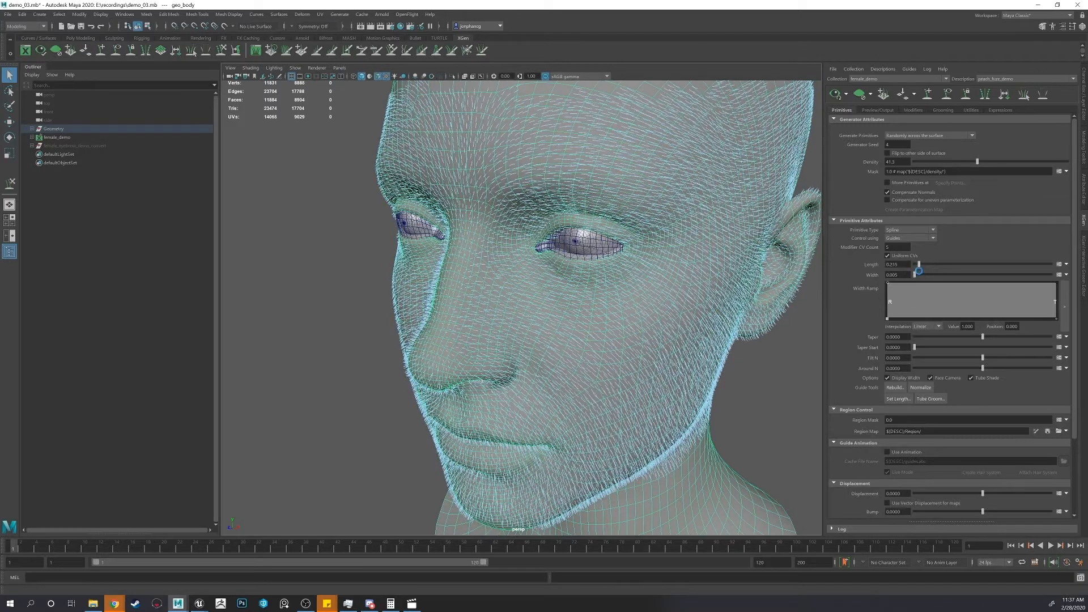
scroll(702, 254, "down", 3)
left_click_drag(702, 254, 744, 224, "alt")
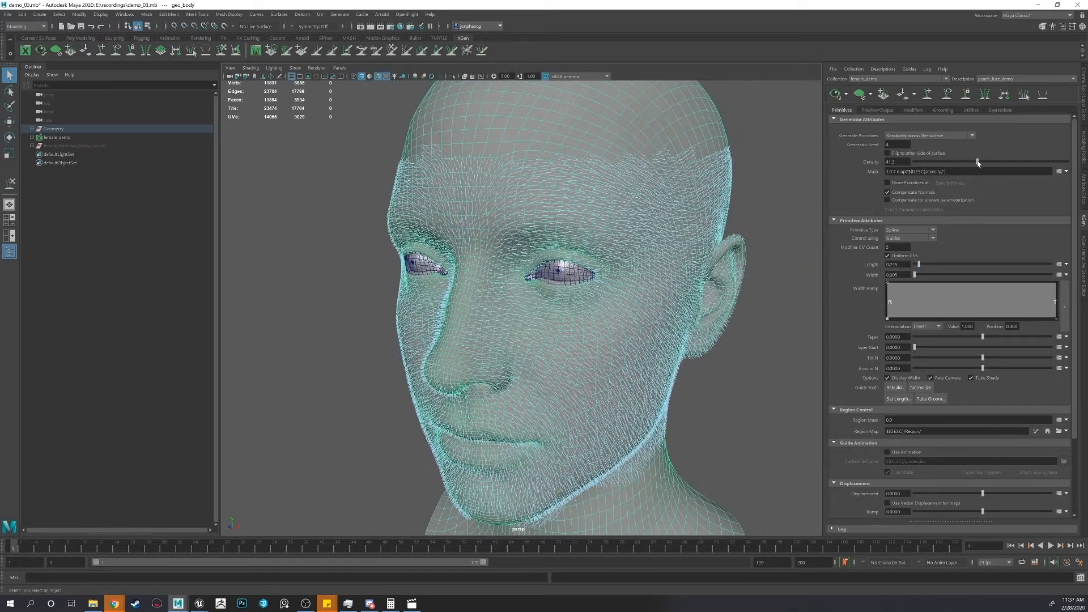
- Lower the fuzz density to about 25.2
left_click_drag(977, 163, 958, 163)
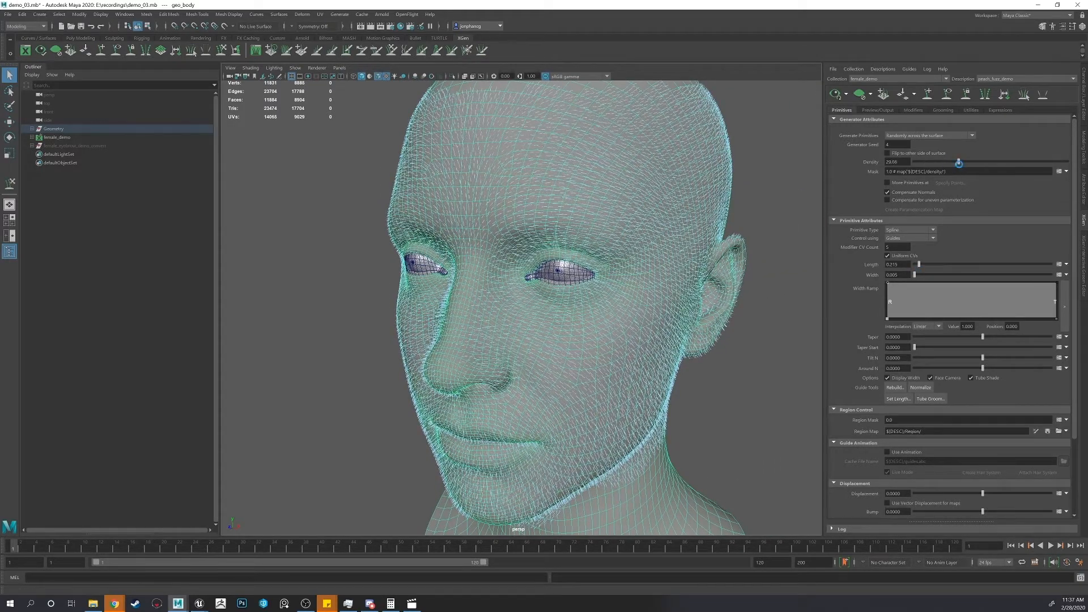
left_click_drag(729, 221, 754, 187, "alt")
left_click_drag(959, 162, 952, 161)
- Examine the fuzz coverage over the face, especially around the nose and on the lips
left_click_drag(613, 258, 567, 275, "alt")
left_click(745, 242)
scroll(744, 241, "up", 3)
left_click(586, 252)
scroll(649, 250, "down", 3)
scroll(656, 250, "up", 2)
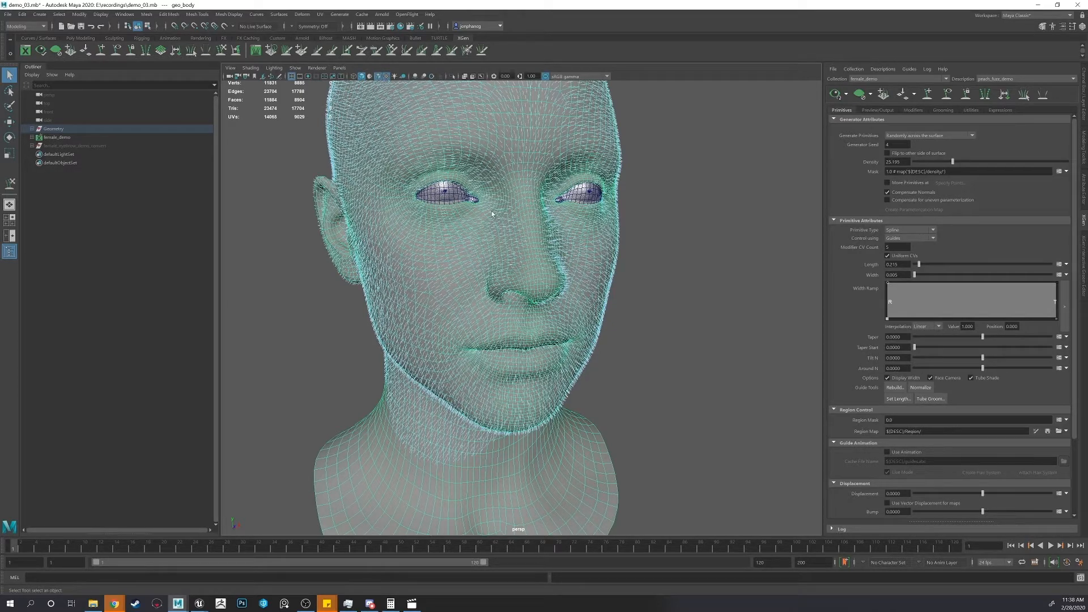
left_click_drag(561, 177, 508, 202, "alt")
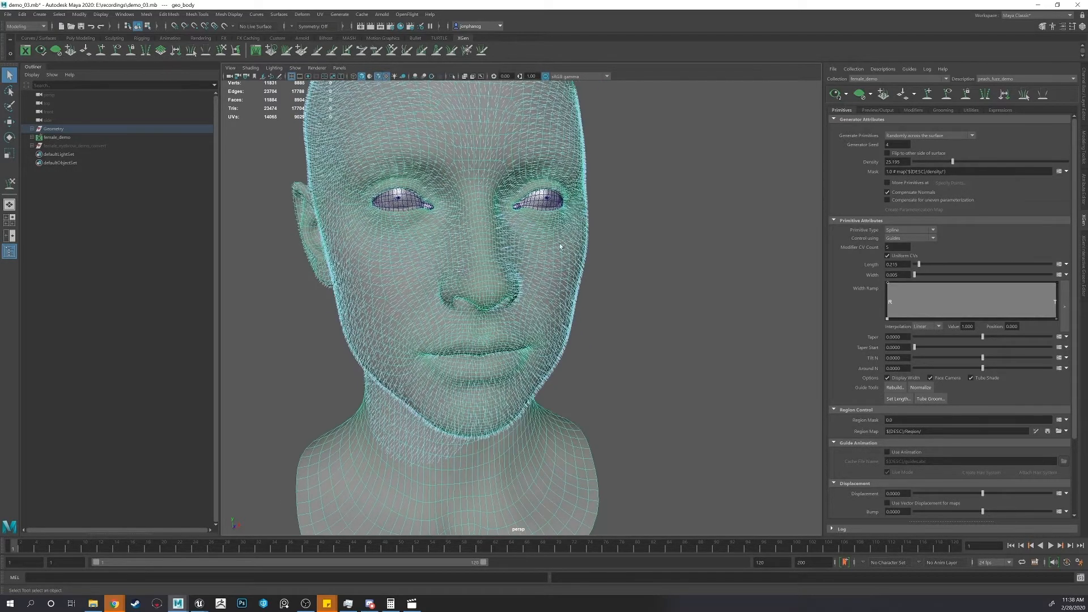
left_click_drag(480, 345, 498, 347, "alt")
right_click_drag(498, 346, 607, 326, "alt")
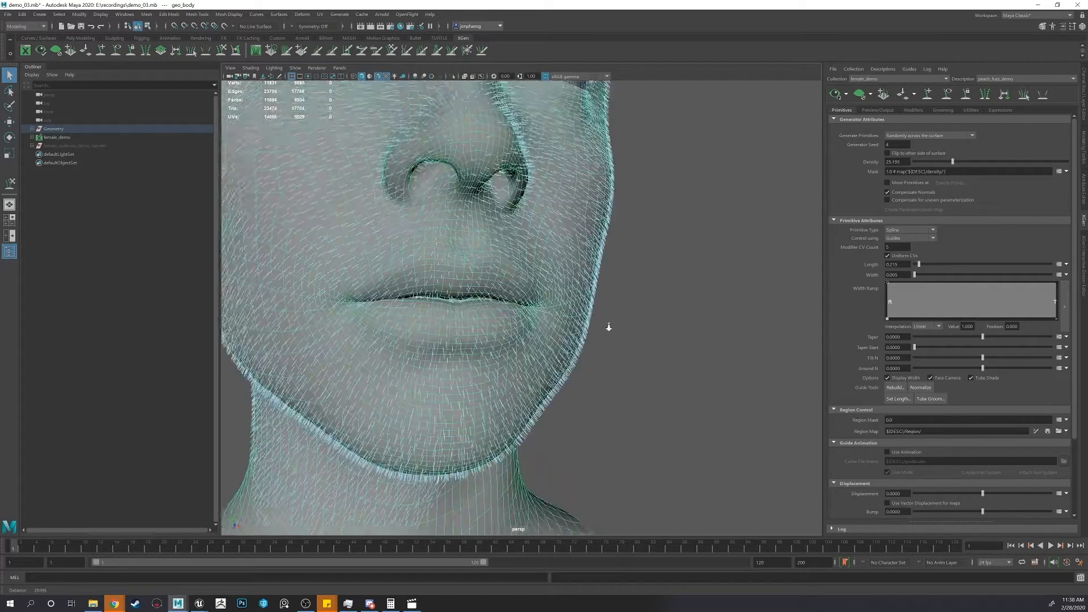
right_click_drag(444, 308, 489, 306, "alt")
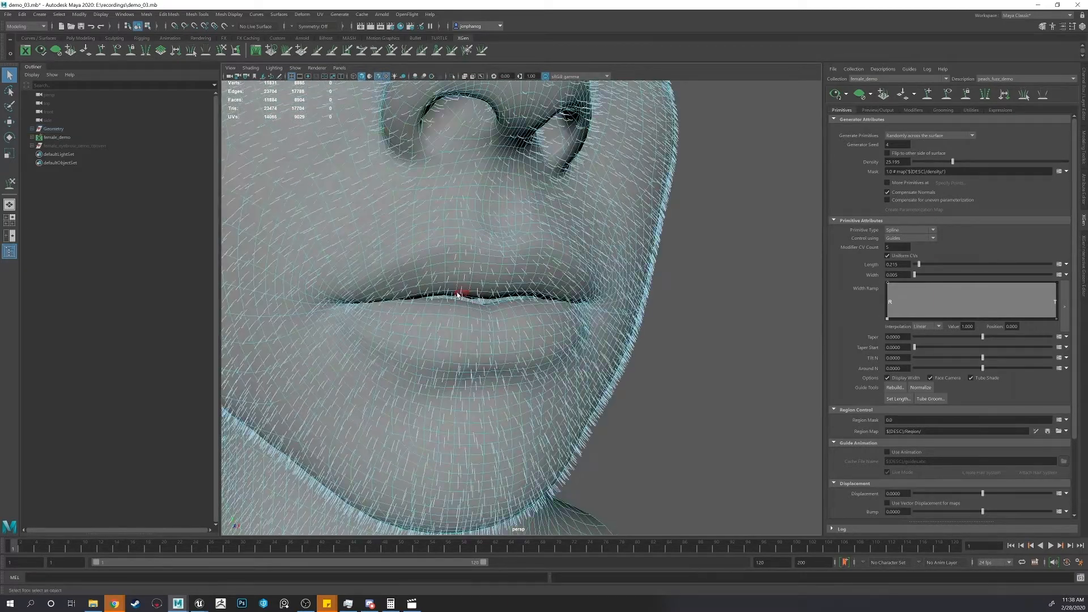
double_click(471, 297)
left_click_drag(470, 298, 478, 311, "alt")
right_click_drag(517, 294, 650, 259)
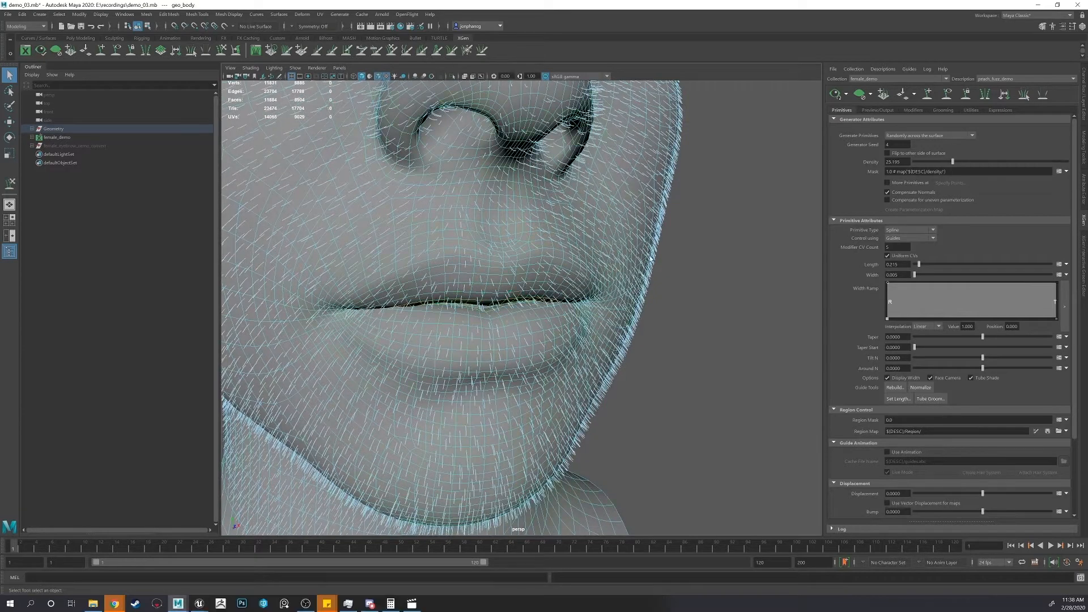
- Create a paintable map for the mask attribute, named peach_fuzz_mask, and choose its start color
left_click(1066, 171)
left_click(1046, 180)
left_click(516, 308)
left_click(508, 324)
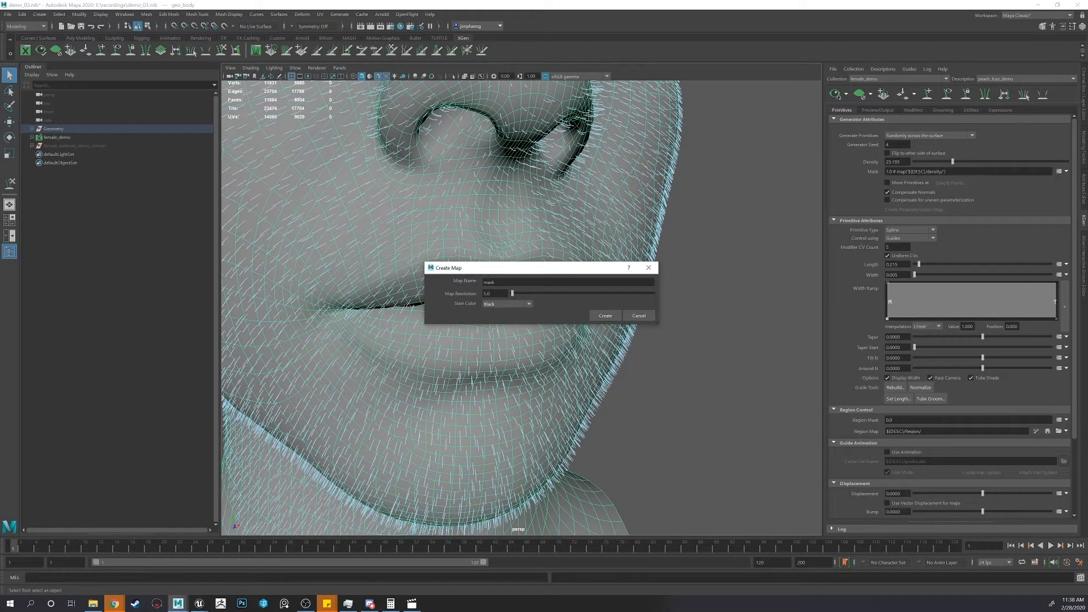
left_click(510, 304)
left_click(508, 321)
left_click_drag(501, 282, 454, 279)
type("peach_fuzz_mask")
left_click(603, 316)
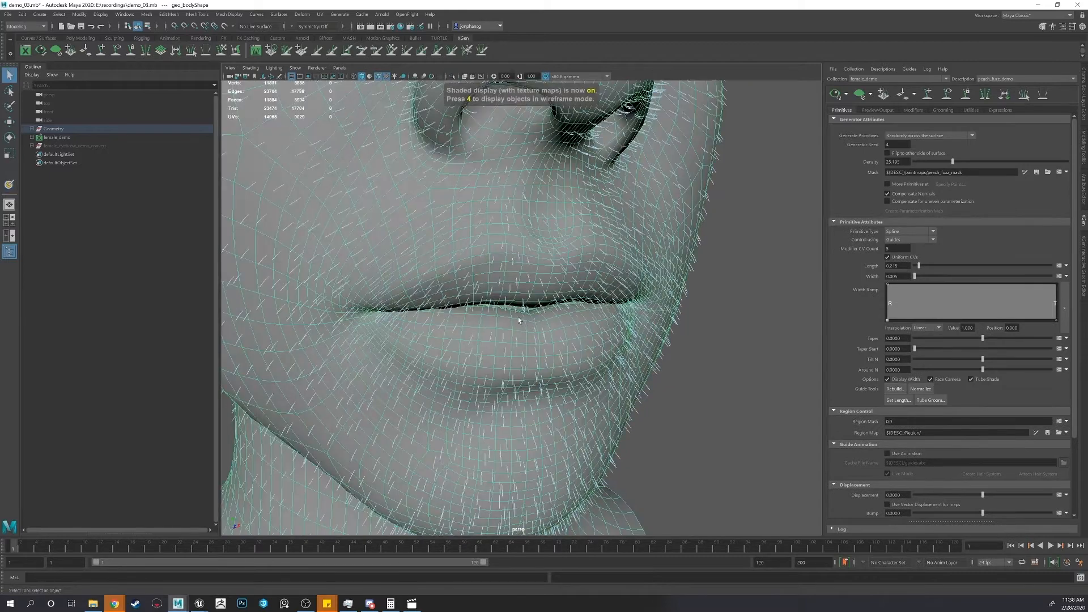
- Select the faces covering both lips by growing a face selection outward from the mouth opening
key("F11")
left_click_drag(507, 314, 540, 333, "alt")
right_click_drag(540, 334, 589, 309, "shift")
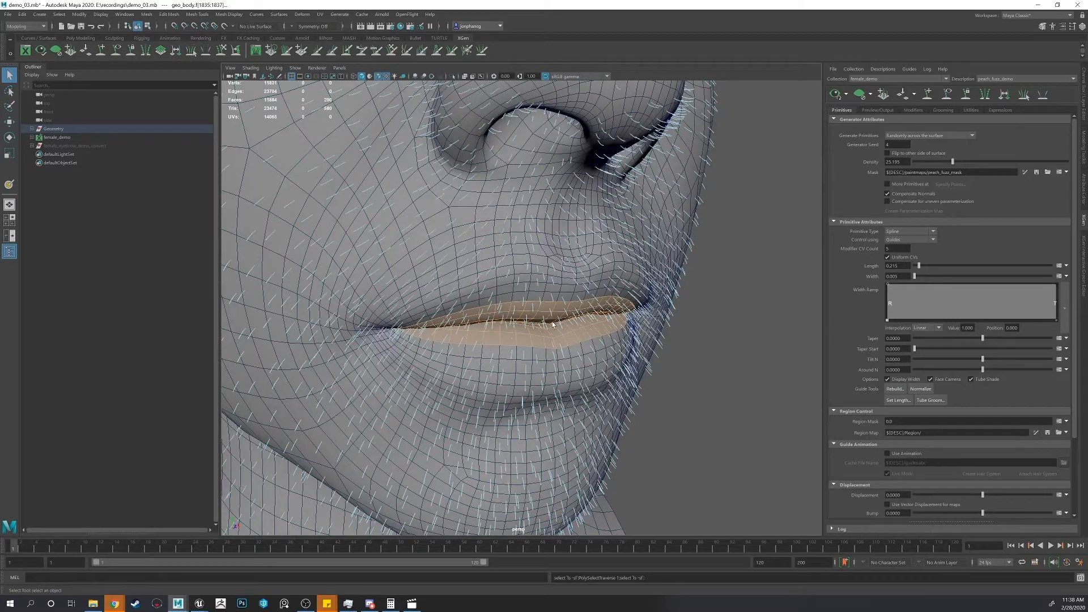
key("greater")
key("greater")
key("greater")
key("greater")
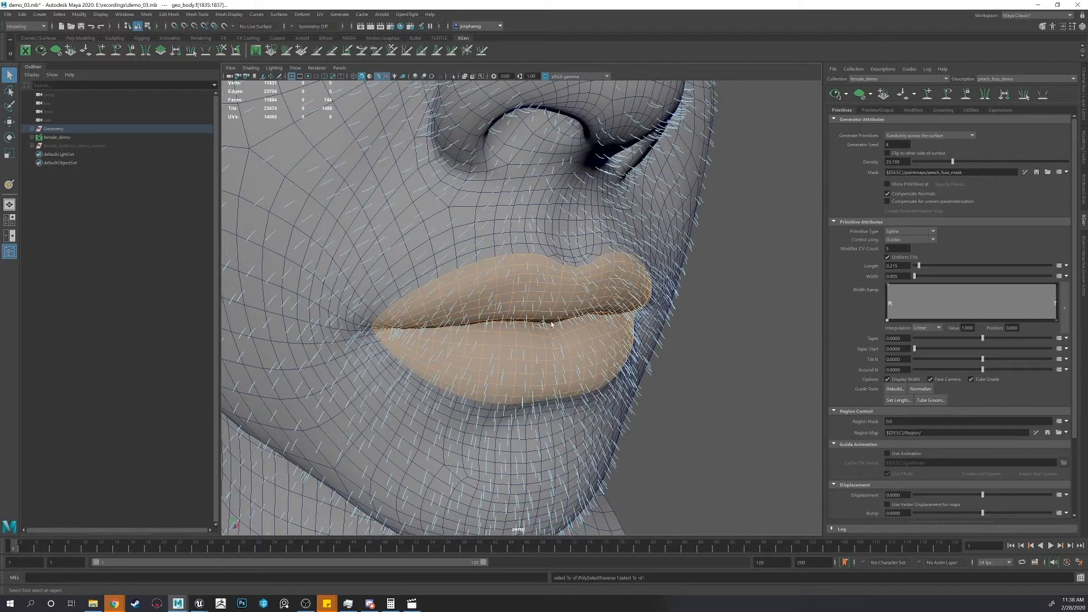
mouse_move(551, 324)
left_mouse_down("alt")
mouse_move(627, 302)
mouse_move(612, 283)
mouse_move(542, 309)
left_mouse_up("alt")
key("less")
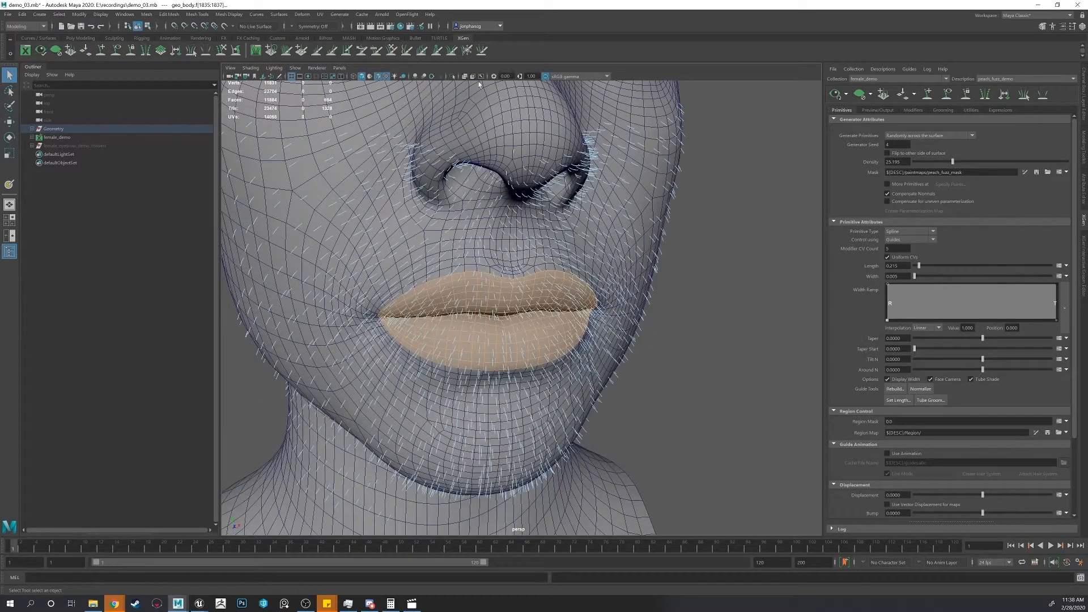
- Isolate the selected lip faces in the viewport and clear the selection
left_click(452, 78)
left_click_drag(498, 214, 510, 170, "alt")
left_click(746, 224)
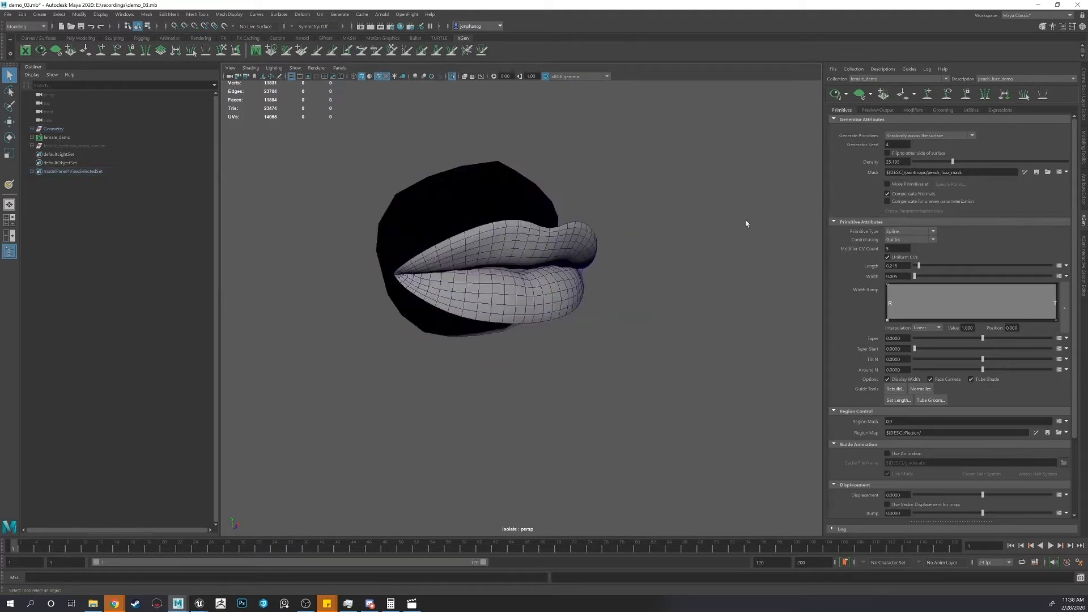
- Paint both isolated lips fully black in the peach_fuzz_mask map with a solid round brush, covering every side
left_click(1025, 173)
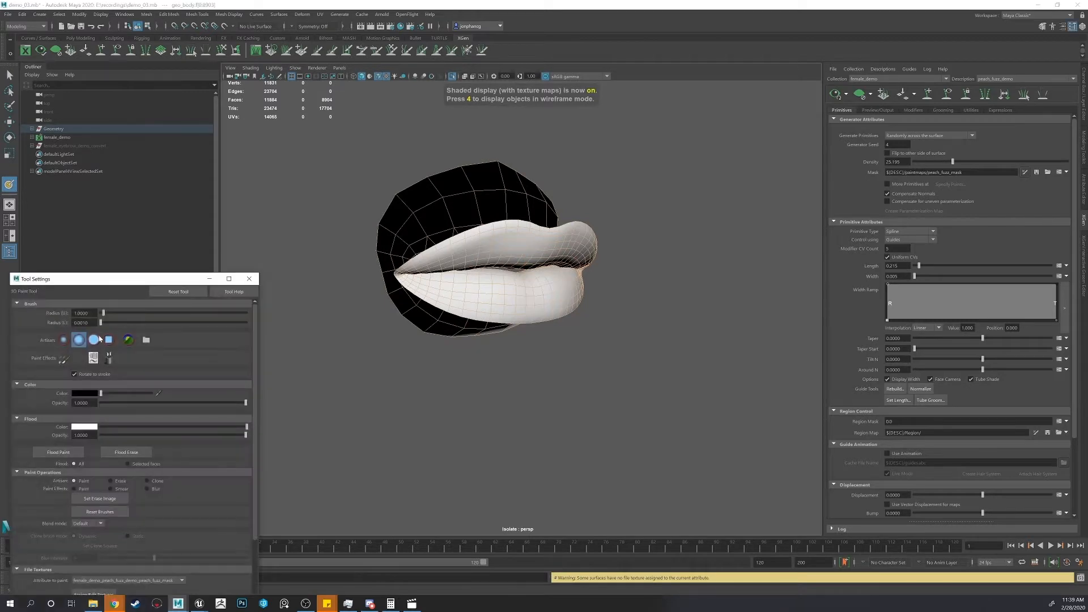
left_click(94, 340)
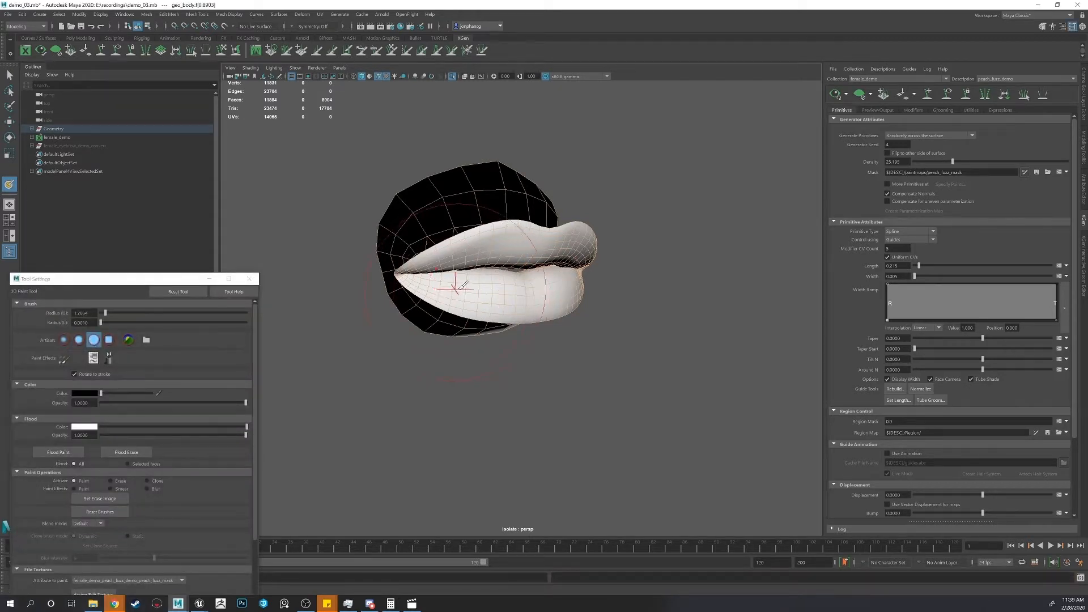
left_click_drag(464, 285, 682, 267, "alt")
key("q")
mouse_move(497, 284)
left_mouse_down("alt")
mouse_move(541, 282)
mouse_move(639, 219)
mouse_move(630, 228)
left_mouse_up("alt")
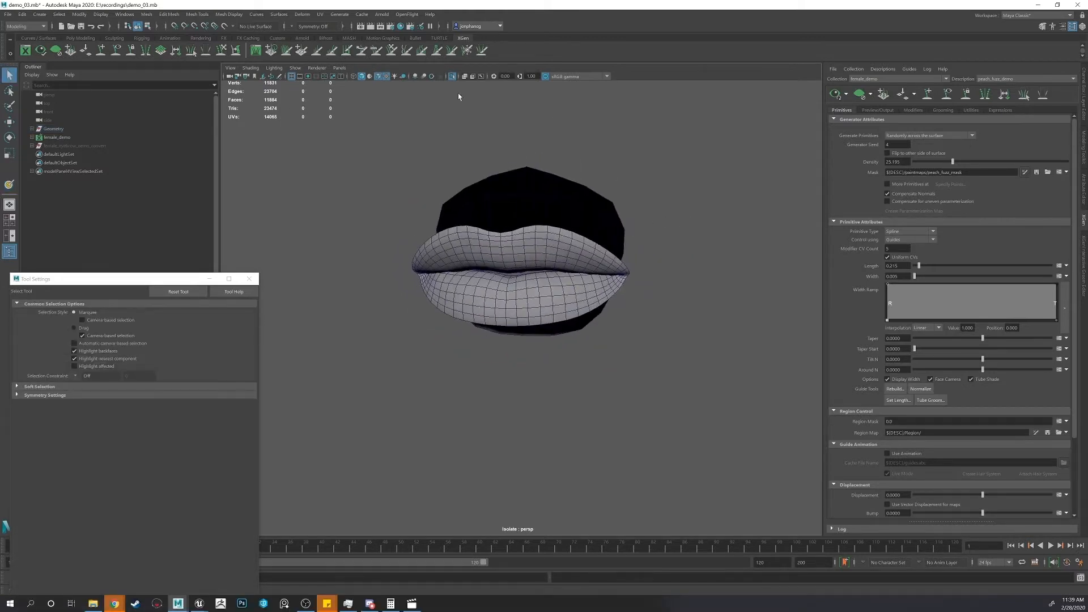
- Leave the isolated view and apply the painted lip mask to the fuzz, ending with nothing selected
left_click(452, 76)
left_click_drag(558, 153, 533, 170, "alt")
left_click(1024, 173)
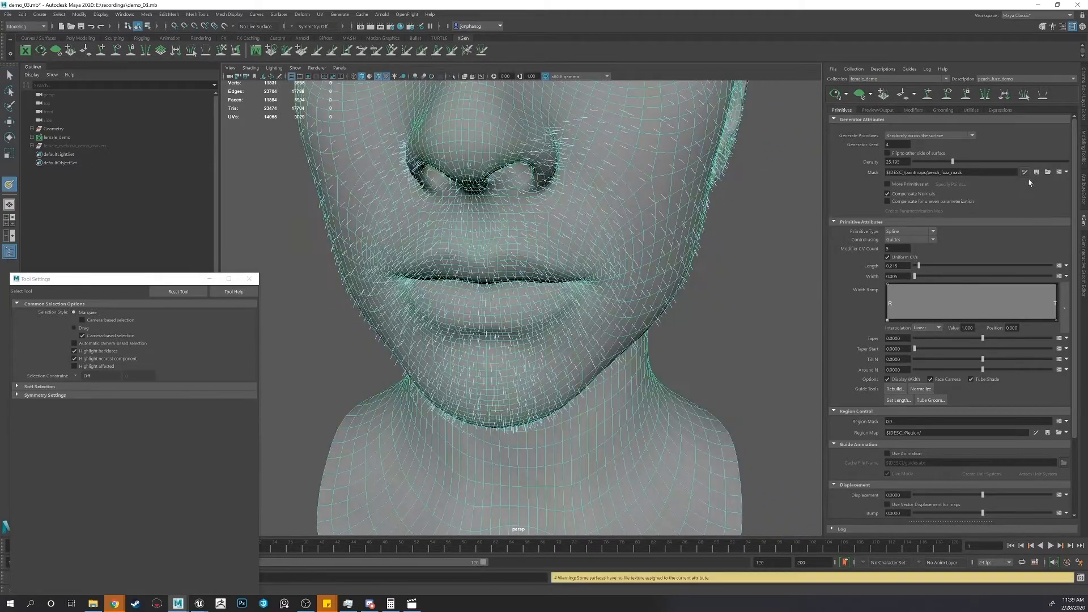
key("q")
mouse_move(680, 248)
left_mouse_down("alt")
mouse_move(657, 269)
mouse_move(668, 273)
left_mouse_up("alt")
left_click(755, 211)
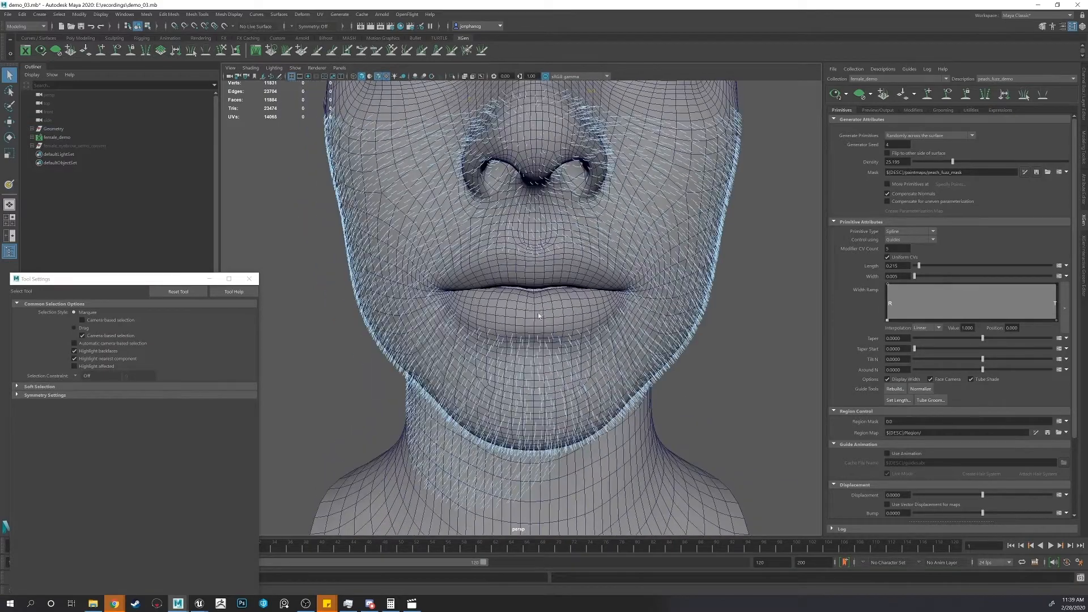
- Enable Object X symmetry and work in face mode on the skin beside the inner eye corner
middle_click_drag(539, 250, 533, 439, "alt")
scroll(552, 323, "up", 4)
left_click_drag(595, 323, 562, 323, "alt")
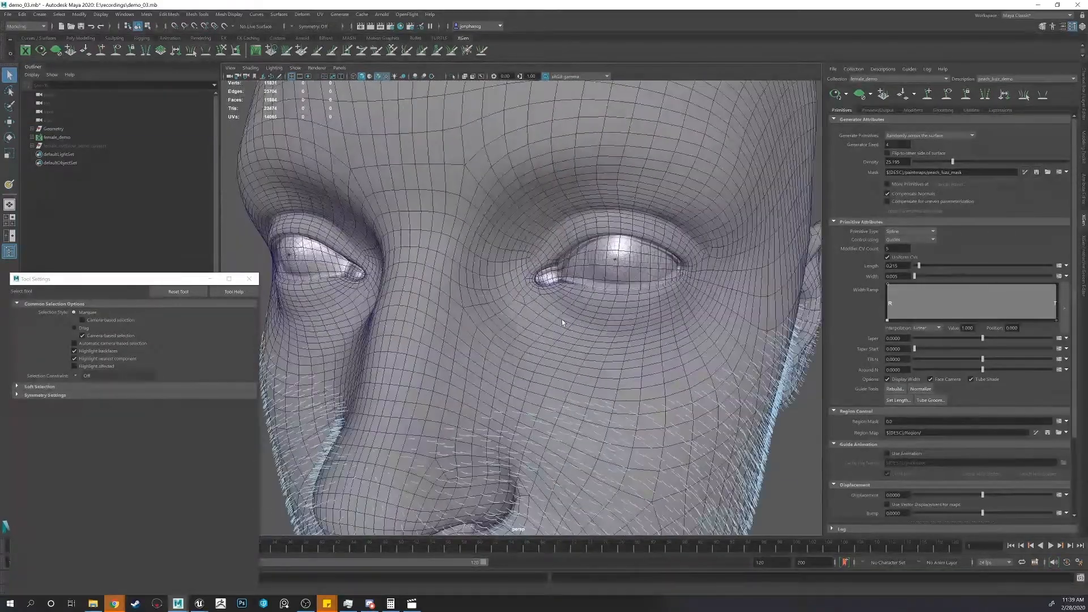
left_click(563, 322)
right_click_drag(562, 323, 575, 266, "alt")
key("F11")
left_click(509, 294)
key("F8")
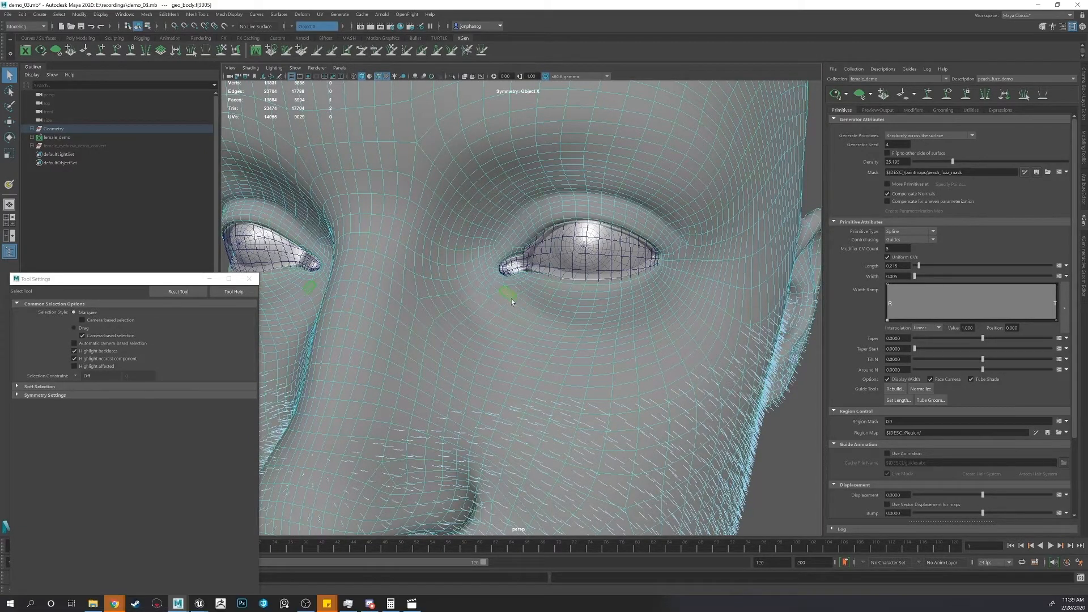
double_click(516, 300, "shift")
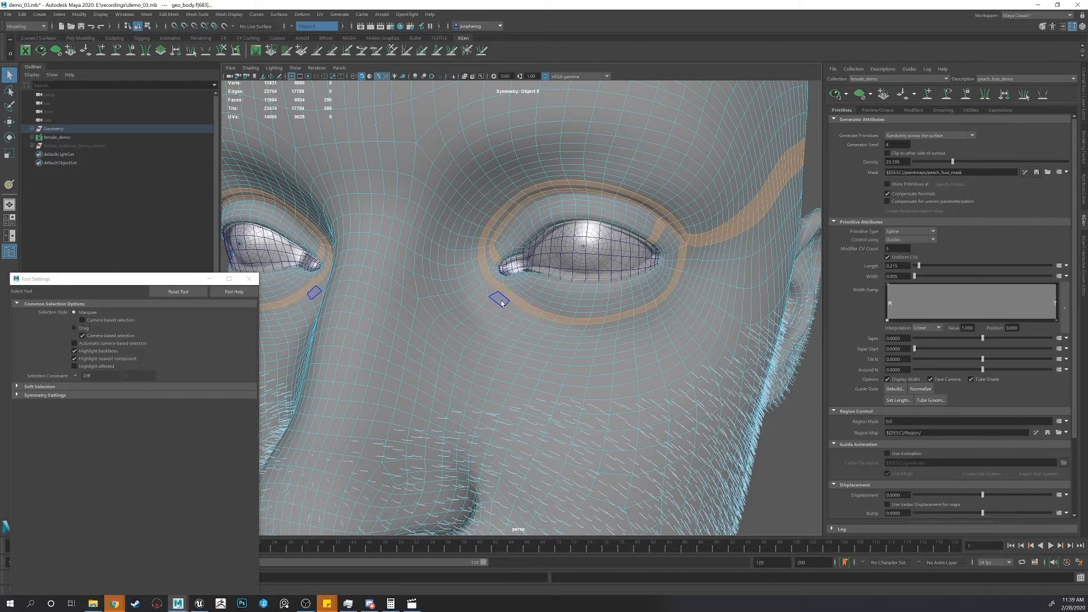
left_click(512, 307)
left_click(523, 311, "shift")
double_click(522, 312, "shift")
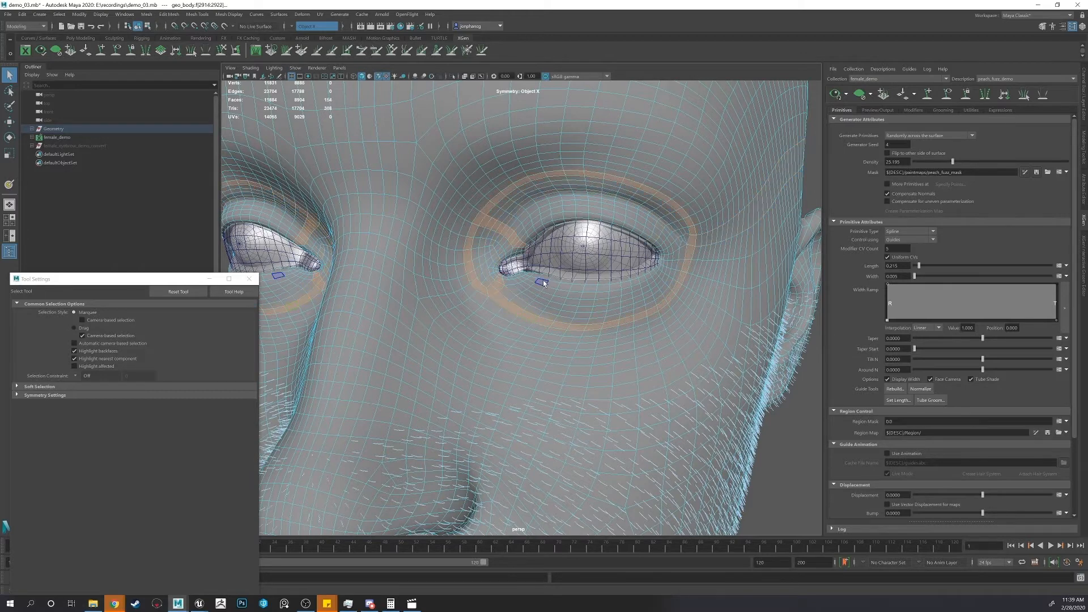
- Select the face loop along the eyelid rims of both eyes and grow the selection outward five times
double_click(543, 280)
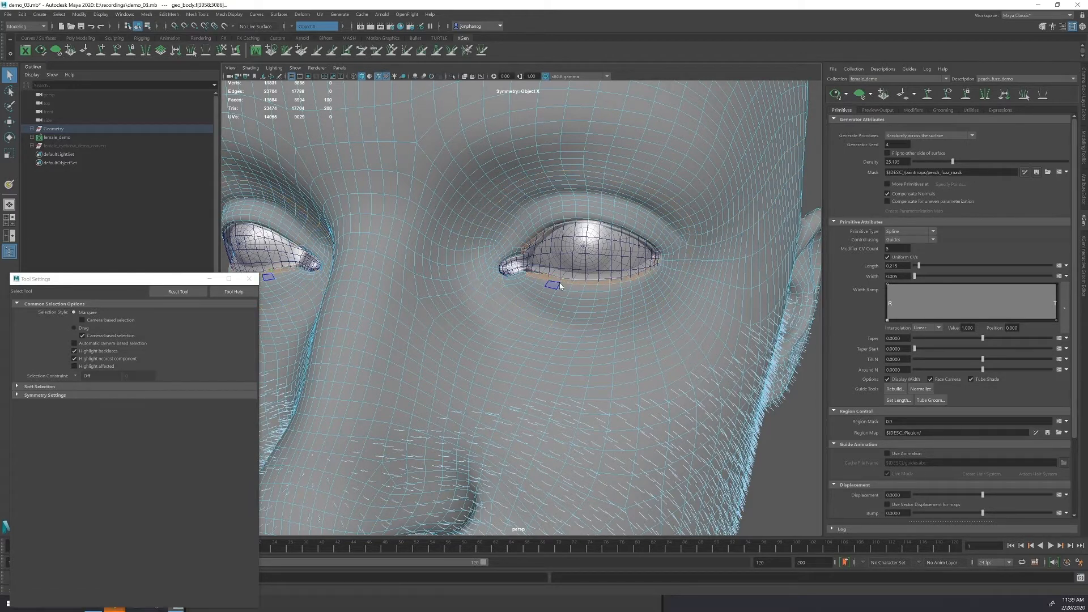
key("greater")
key("greater")
key("greater")
key("greater")
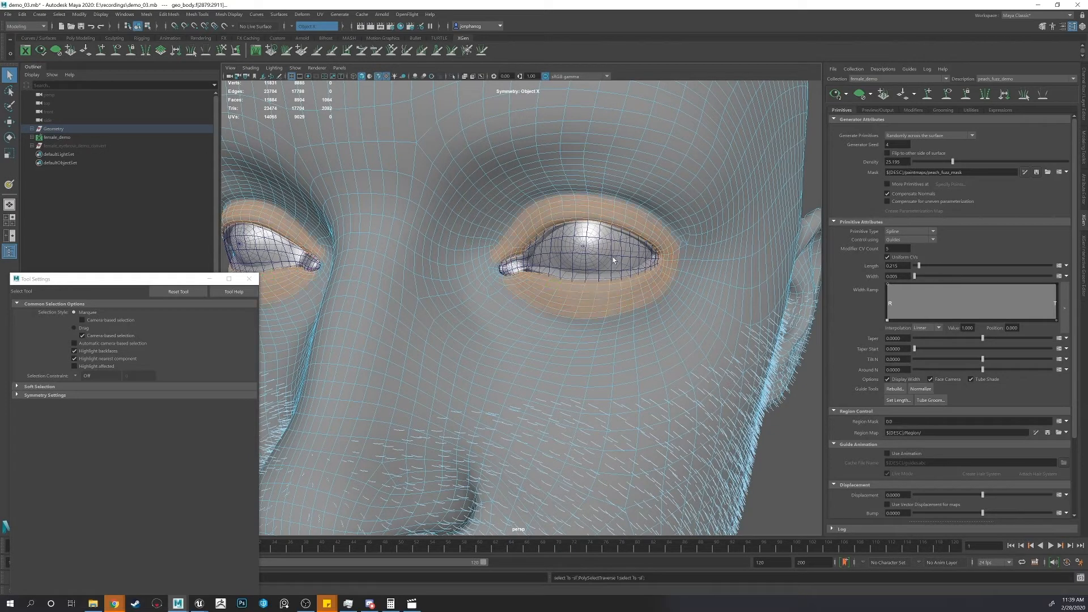
key("greater")
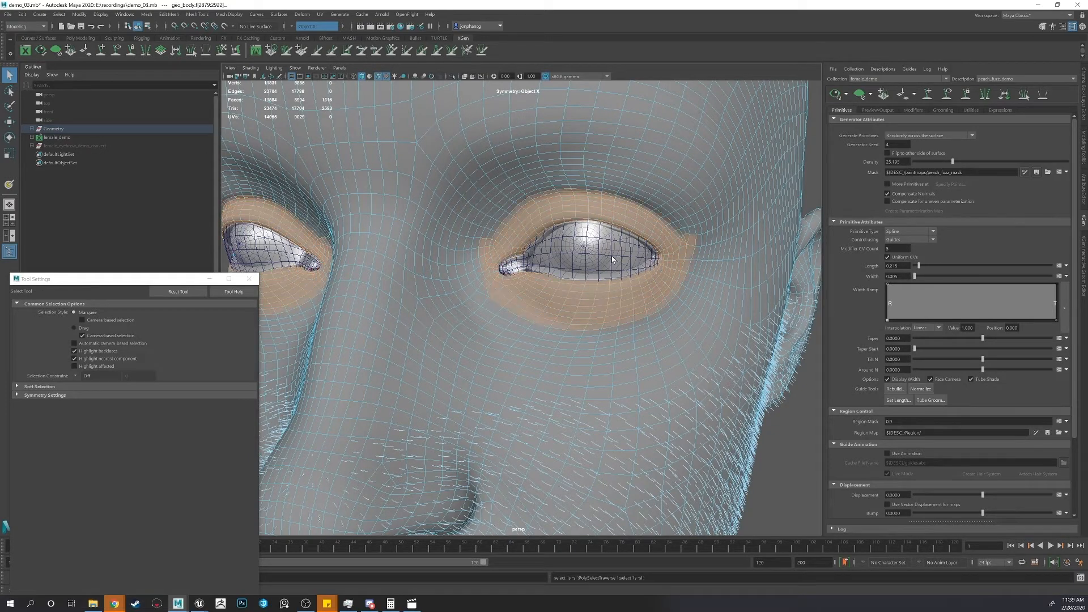
- Extend the face selection by another ring around both eyes and fill the missed upper-eyelid faces with the Paint Selection tool
left_click(690, 231, "ctrl")
left_click(483, 278, "ctrl")
left_click(482, 278, "shift")
left_click(484, 289, "shift")
left_click_drag(485, 288, 486, 275, "alt")
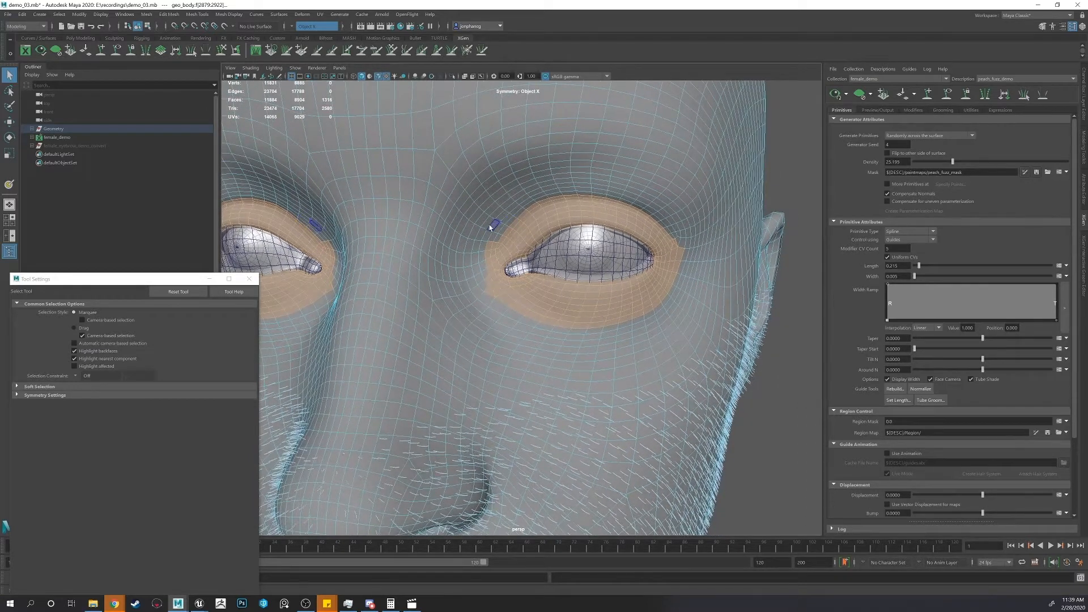
key("greater")
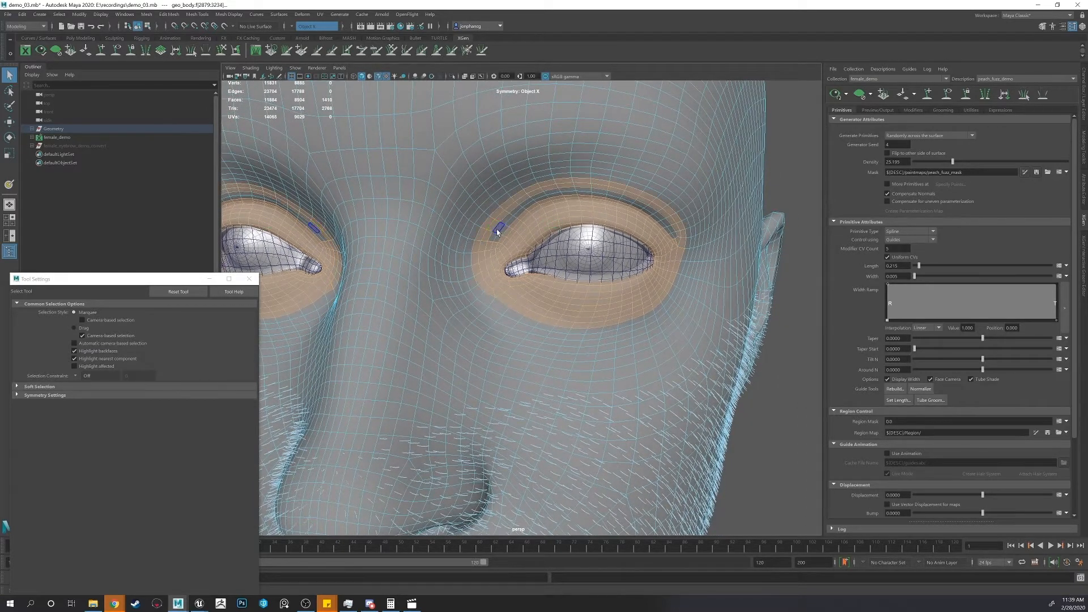
mouse_move(498, 237)
right_mouse_down("ctrl+shift")
mouse_move(503, 213)
mouse_move(498, 238)
mouse_move(457, 237)
right_mouse_up("ctrl+shift")
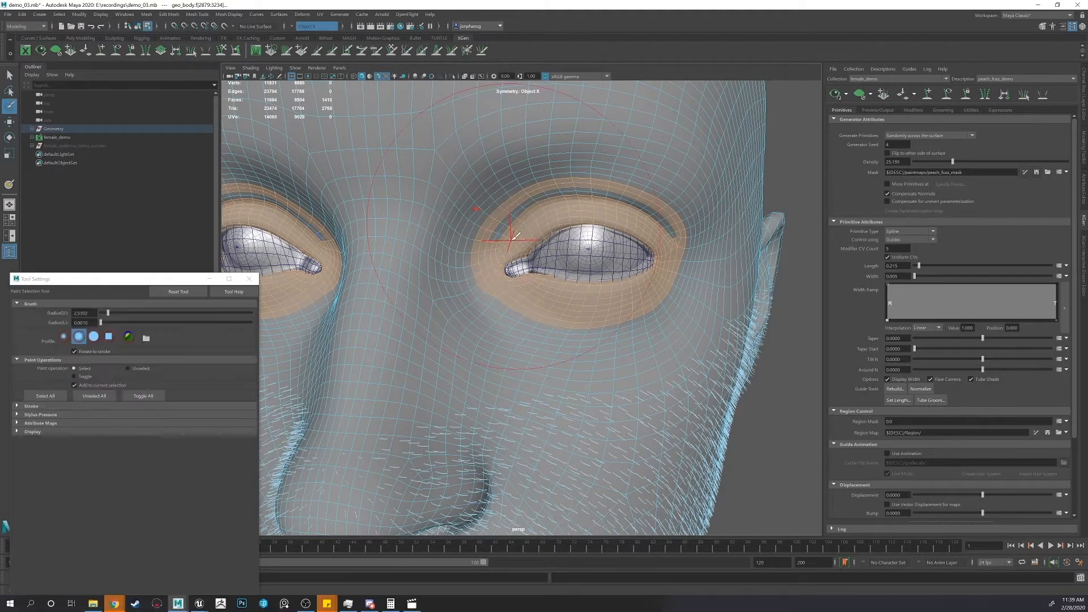
left_click_drag(517, 245, 494, 244)
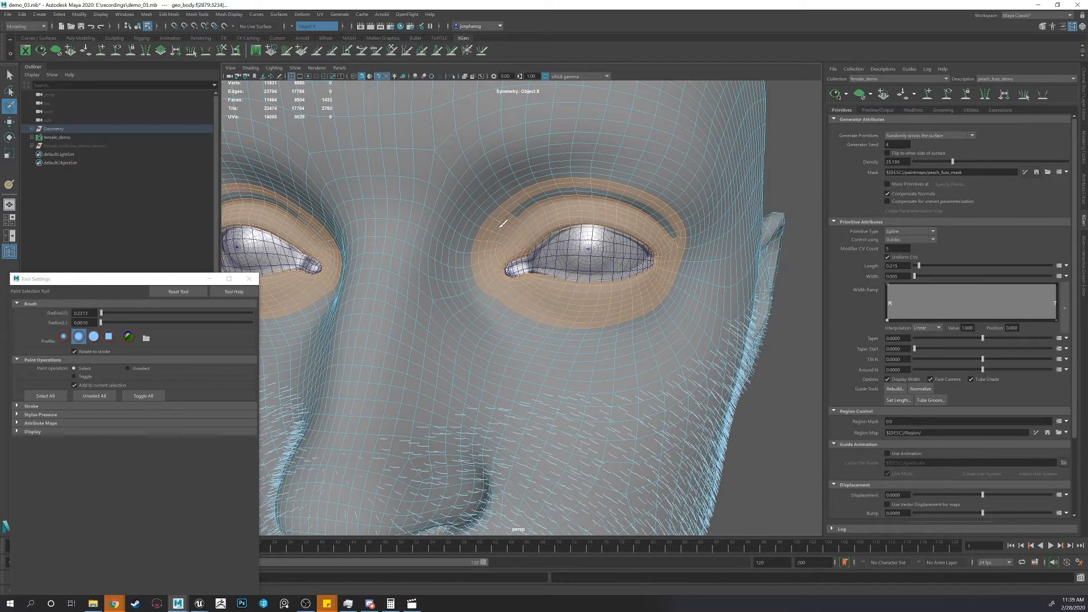
mouse_move(503, 223)
left_mouse_down()
mouse_move(583, 189)
mouse_move(636, 205)
left_mouse_up()
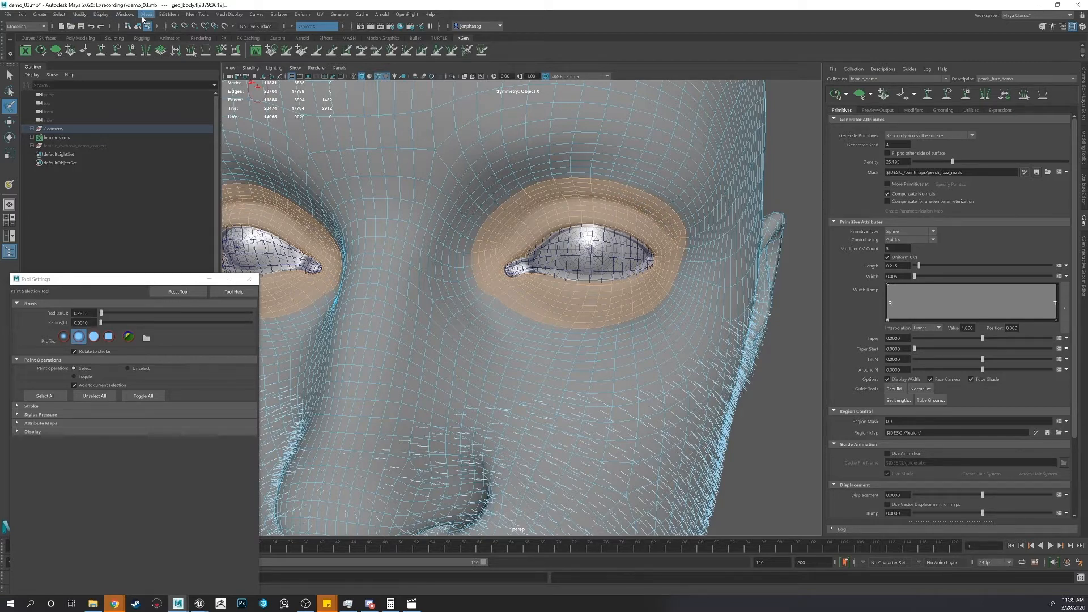
- Return to the Select tool, check its soft selection and symmetry settings, and close the settings window
left_click(59, 15)
mouse_move(91, 149)
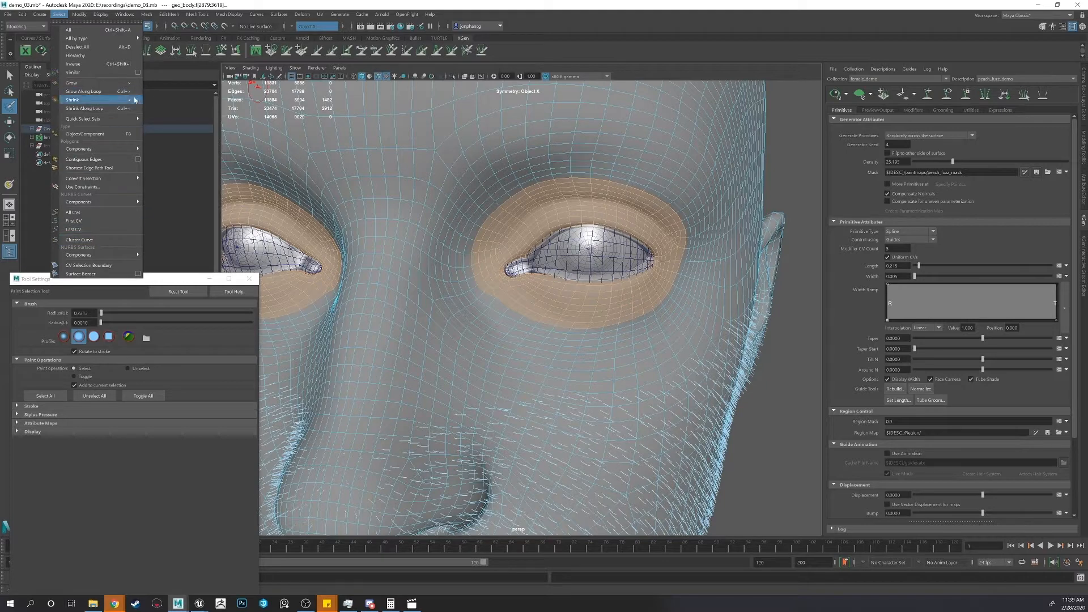
left_click(11, 77)
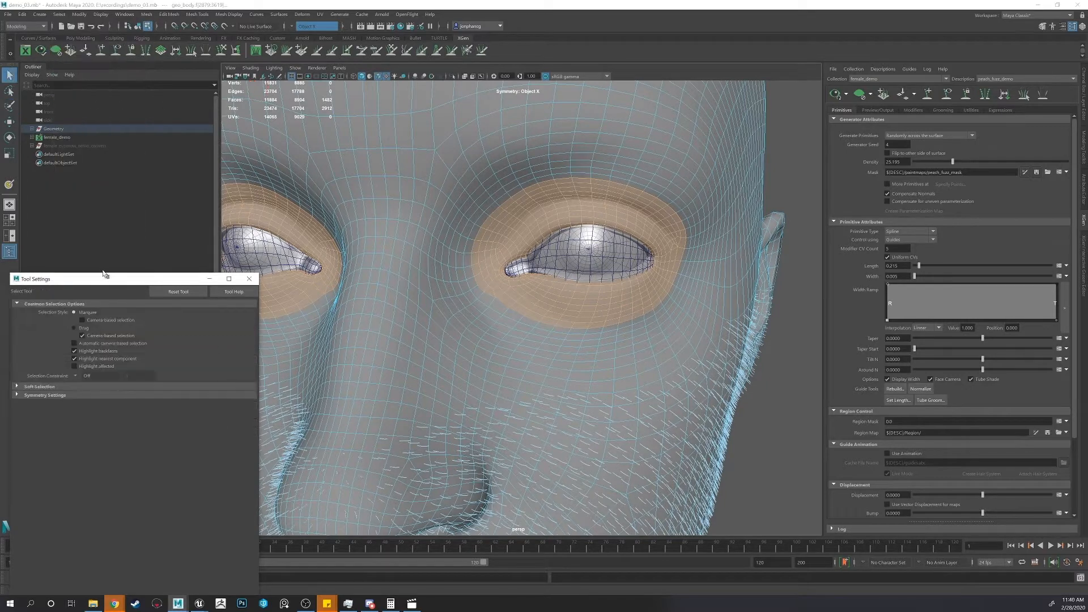
left_click(55, 387)
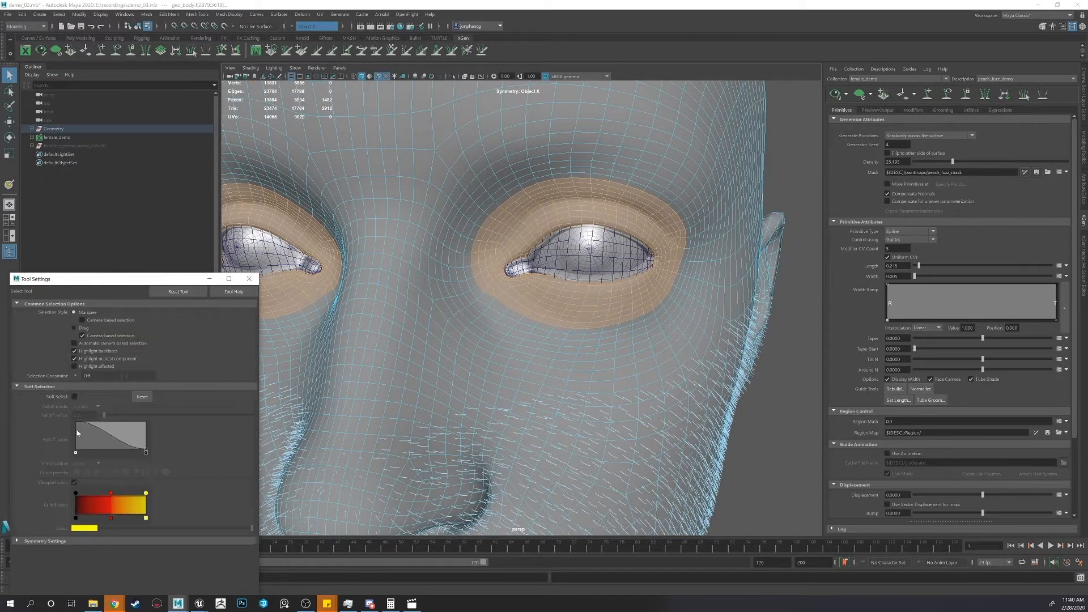
left_click(46, 541)
scroll(150, 429, "down", 1)
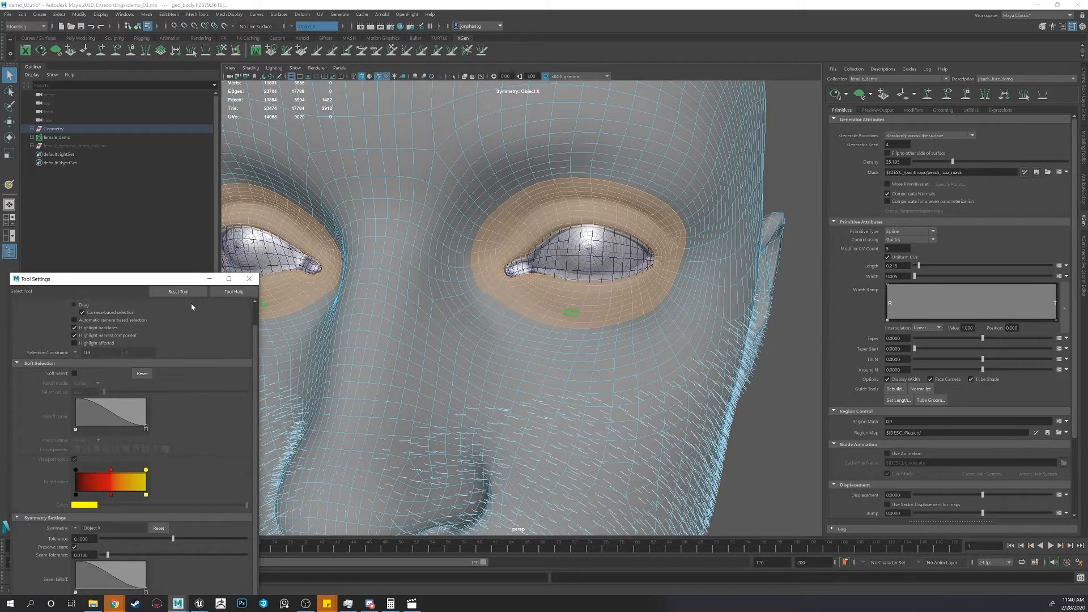
left_click(249, 278)
- Isolate the selected eye-area faces in the viewport and return to object mode
left_click_drag(617, 261, 551, 268, "alt")
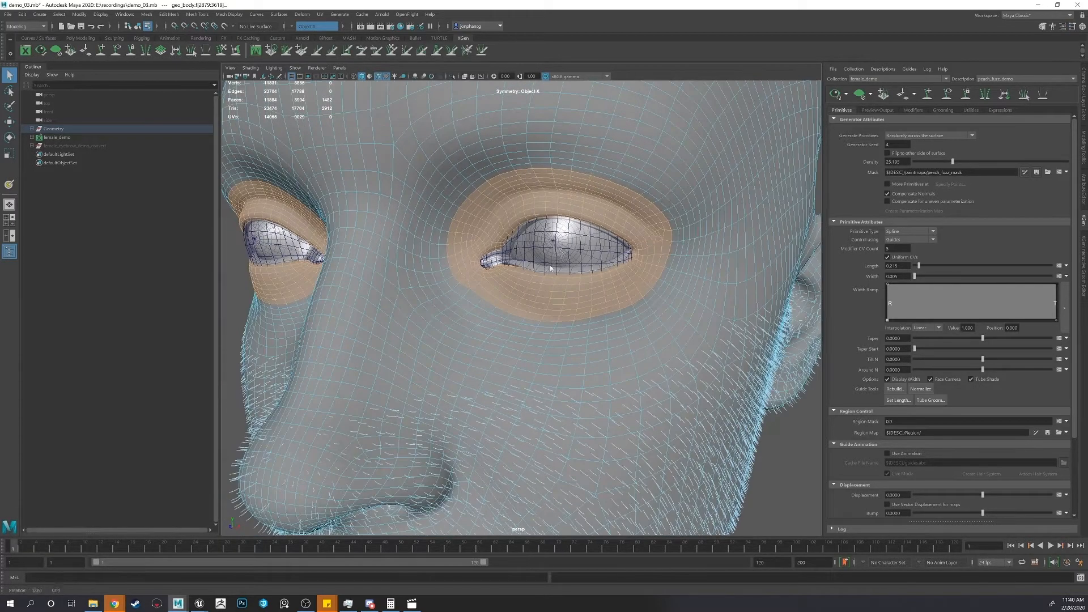
key("ctrl+1")
left_click_drag(510, 182, 609, 203, "alt")
right_click_drag(609, 203, 661, 161)
left_click_drag(640, 160, 675, 161, "alt")
- Start painting the fuzz mask again and turn on stroke reflection for the 3D Paint Tool
left_click(1026, 172)
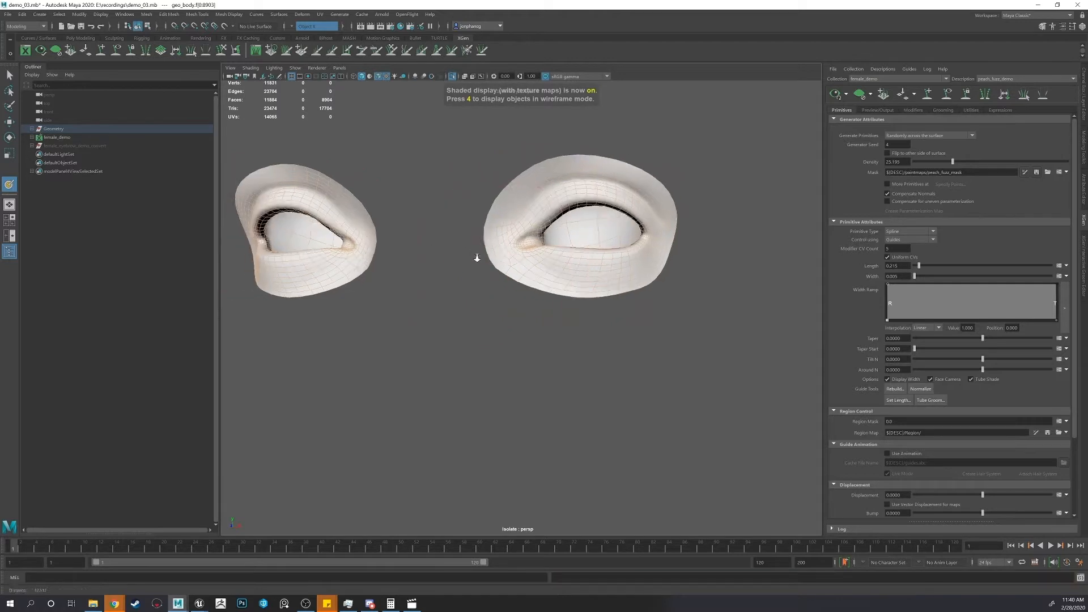
left_click_drag(476, 249, 284, 227, "alt")
double_click(10, 186)
scroll(142, 408, "down", 2)
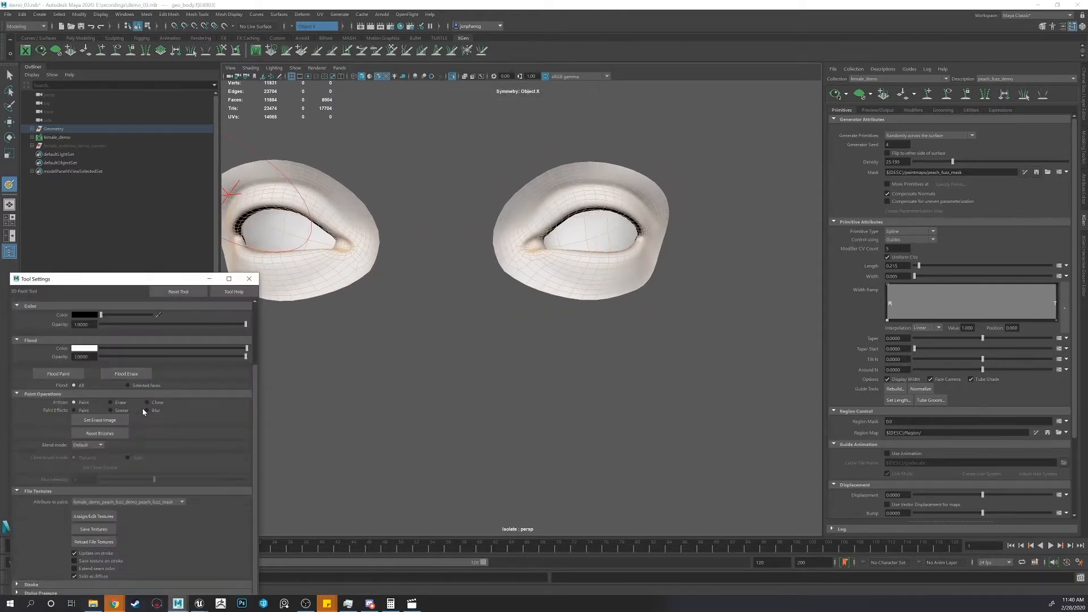
left_click(108, 584)
left_click_drag(170, 278, 181, 156)
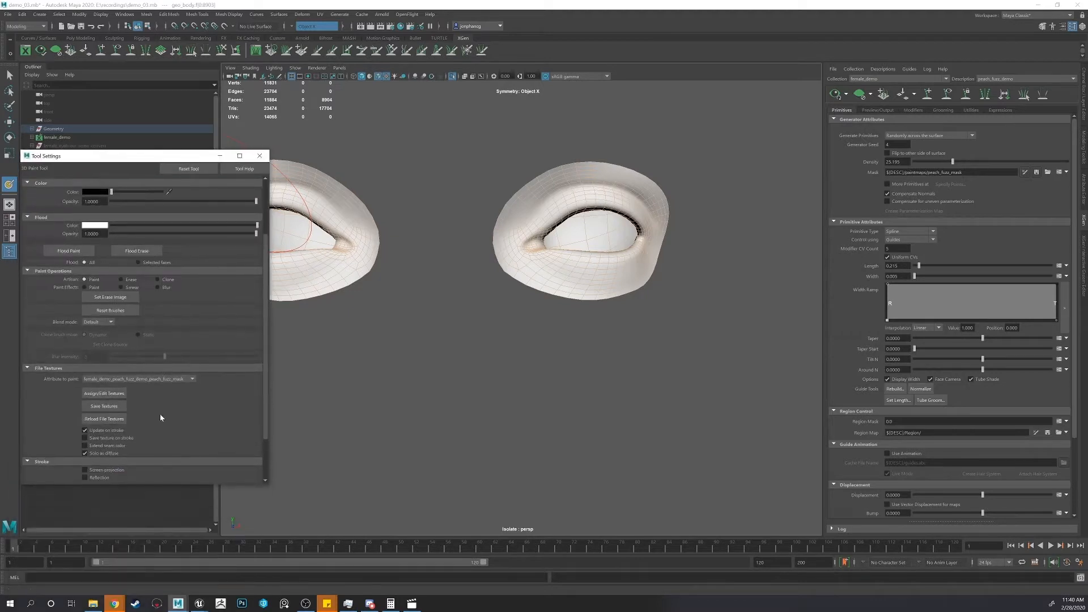
scroll(106, 432, "down", 2)
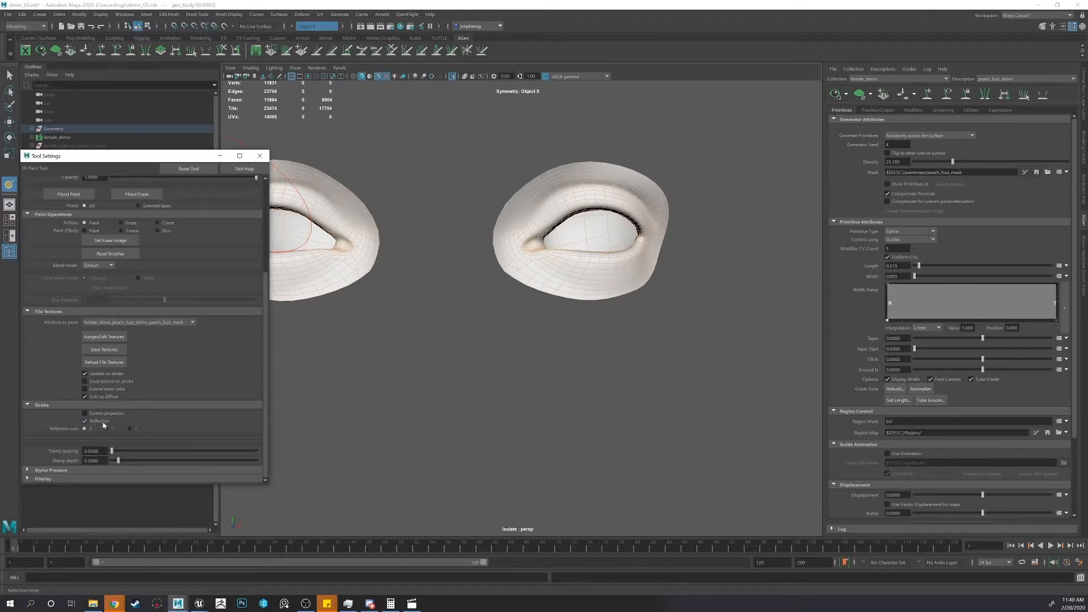
- Paint the skin around both eyes fully black in the mask and save the map
mouse_move(627, 237)
left_mouse_down("alt")
mouse_move(619, 250)
mouse_move(538, 255)
mouse_move(561, 237)
mouse_move(667, 223)
left_mouse_up("alt")
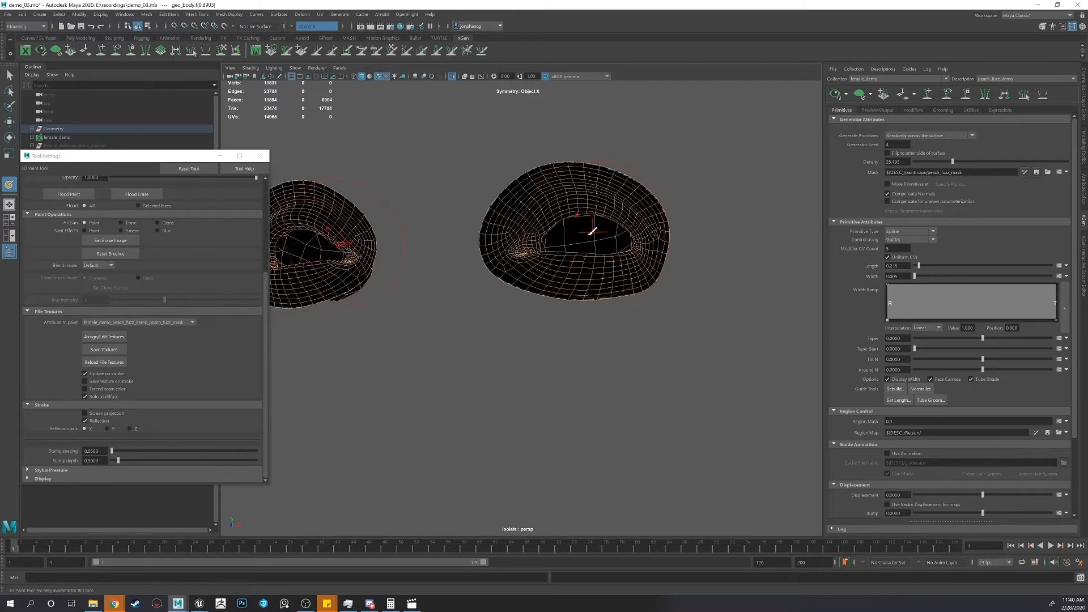
mouse_move(585, 225)
left_mouse_down("alt")
mouse_move(521, 242)
mouse_move(553, 259)
mouse_move(651, 244)
left_mouse_up("alt")
left_click(1036, 172)
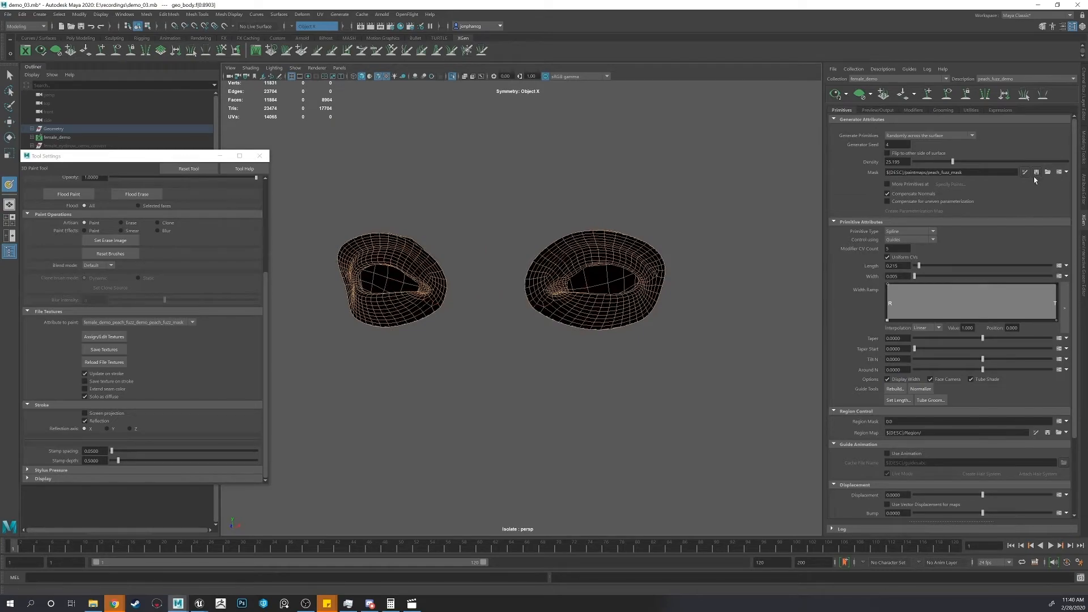
- Leave the isolated view to show the whole head and inspect the face from several angles
left_click(452, 76)
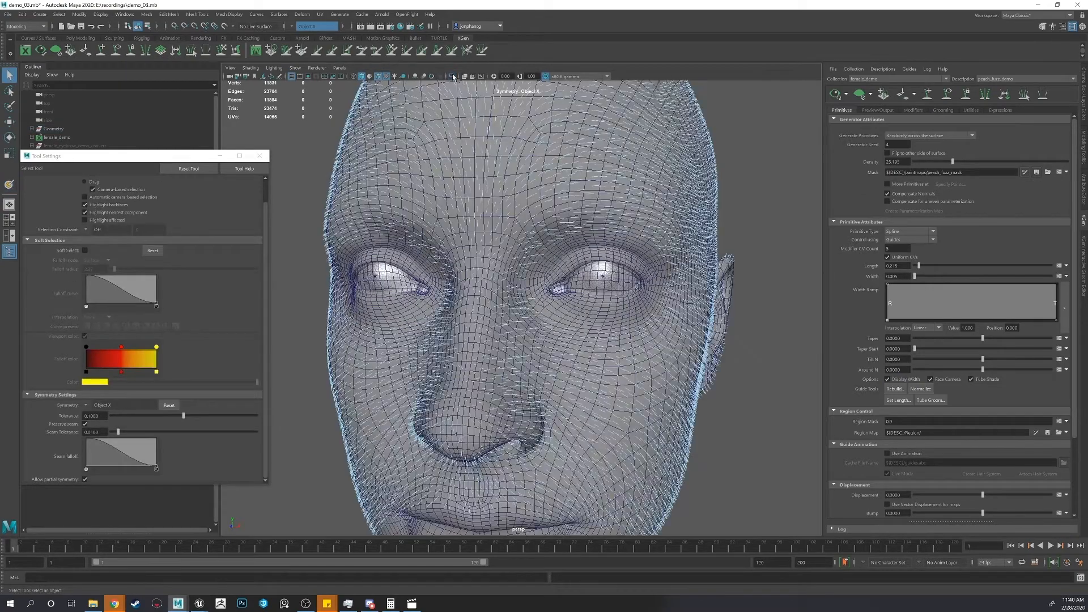
left_click_drag(711, 266, 636, 243, "alt")
scroll(636, 243, "down", 3)
middle_click_drag(637, 243, 629, 217, "alt")
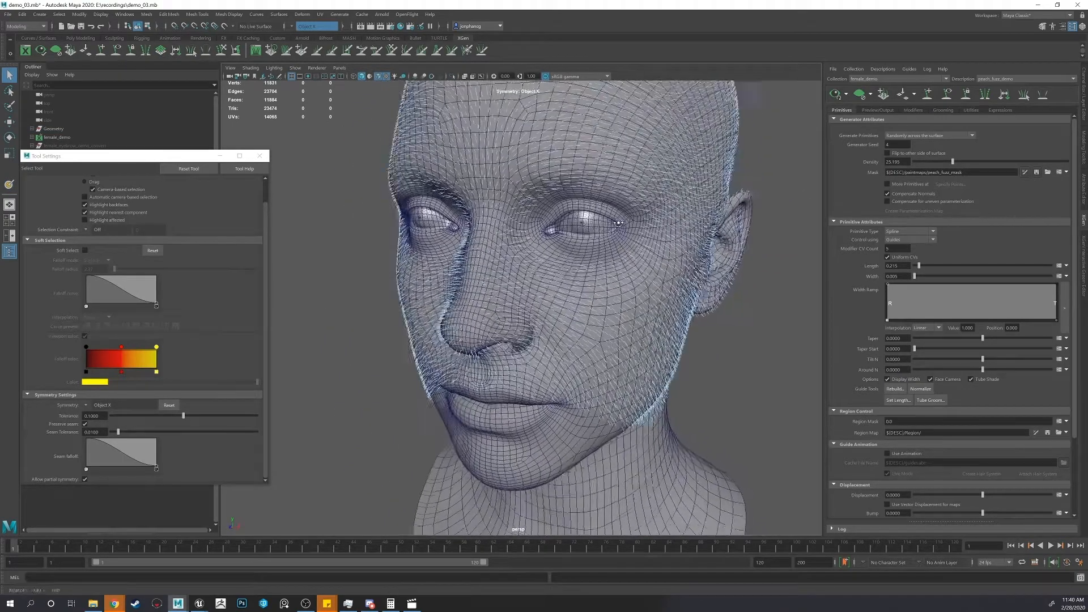
left_click_drag(734, 212, 799, 185, "alt")
right_click_drag(799, 184, 768, 142, "alt")
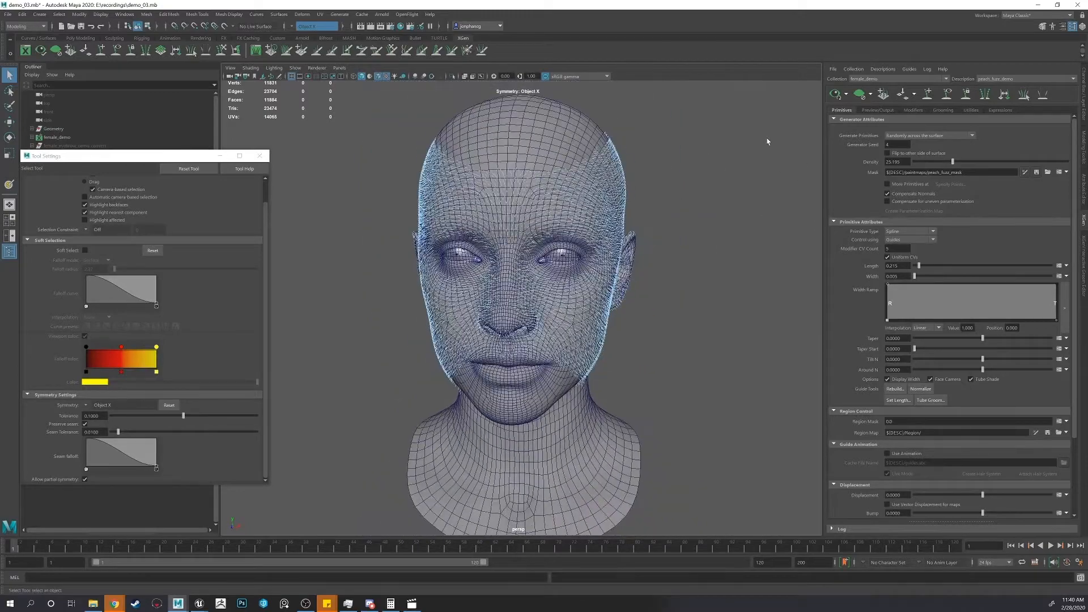
- Update the XGen preview and examine the fuzz coverage around the eyes and lips
left_click(837, 96)
left_click_drag(731, 170, 678, 175, "alt")
right_click_drag(677, 175, 707, 182, "alt")
left_click_drag(707, 182, 754, 187, "alt")
middle_click_drag(675, 191, 669, 169, "alt")
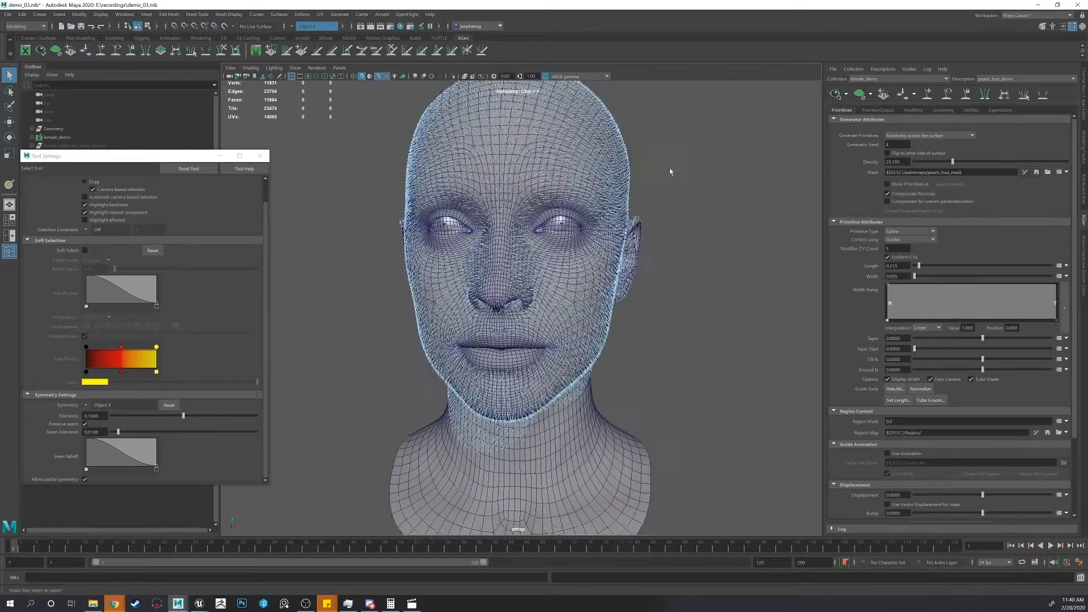
left_click_drag(671, 171, 705, 199, "alt")
right_click_drag(705, 199, 666, 223, "alt")
- Select the head mesh and reactivate the 3D Paint Tool with textures displayed to paint the fuzz mask
left_click(647, 211)
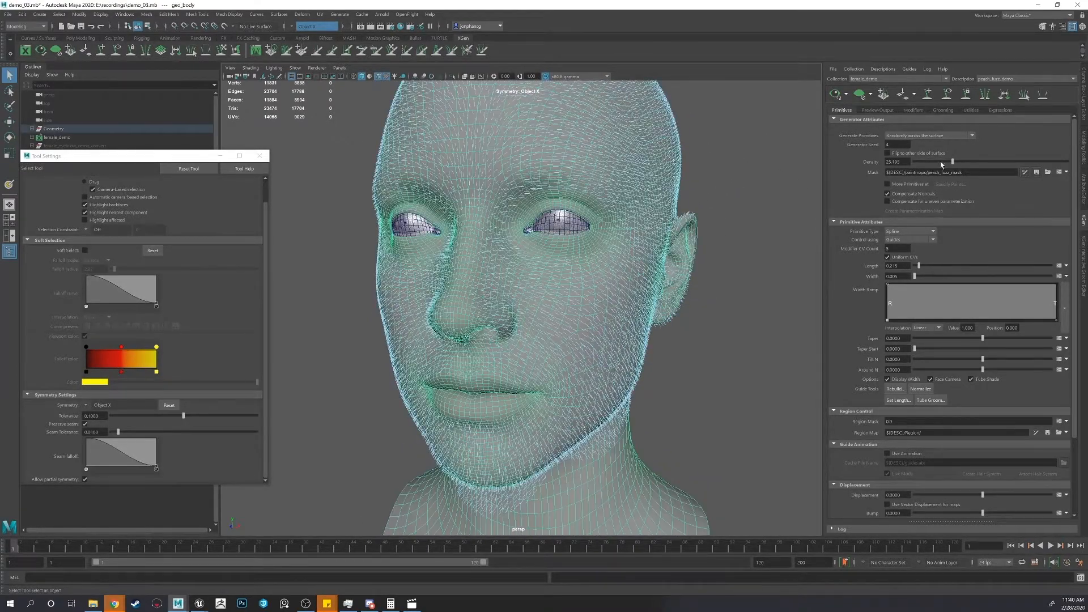
key("y")
key("6")
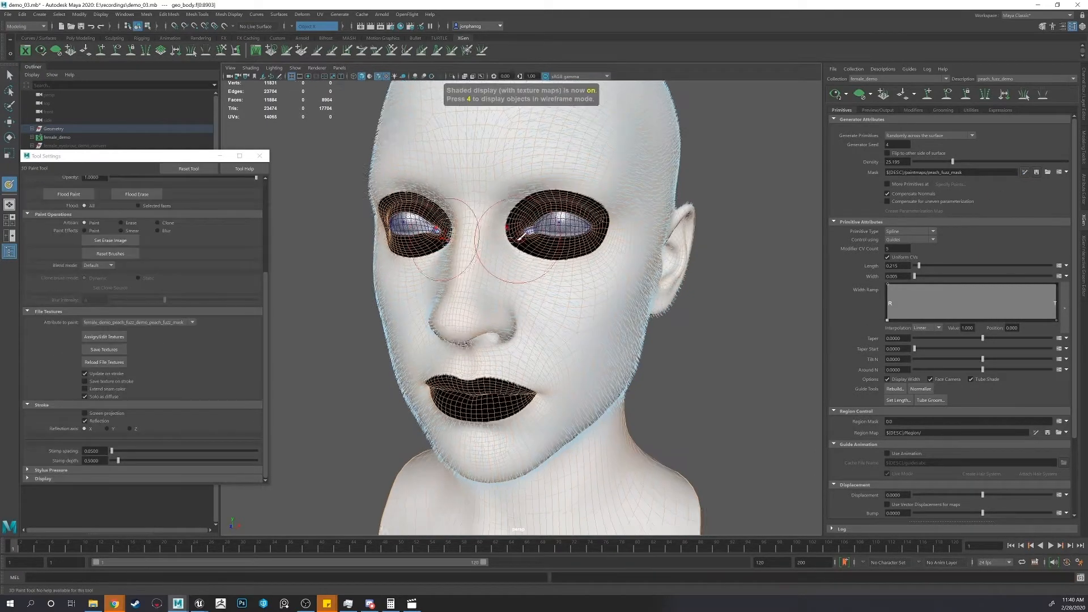
- Try to soften the mask's black edges around both eyes with the Blur paint operation
scroll(199, 244, "up", 5)
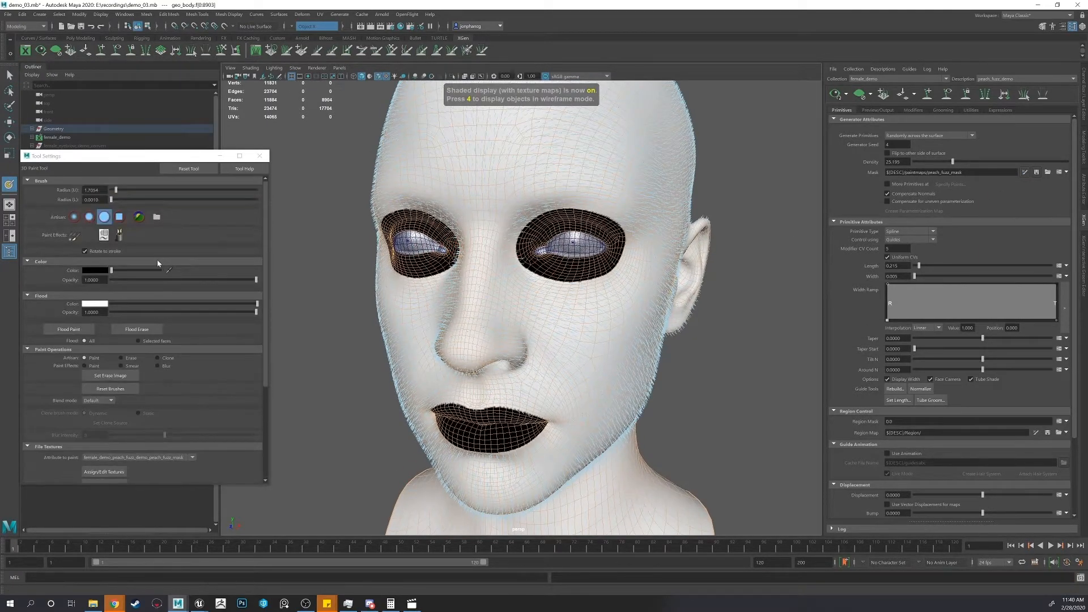
left_click(157, 365)
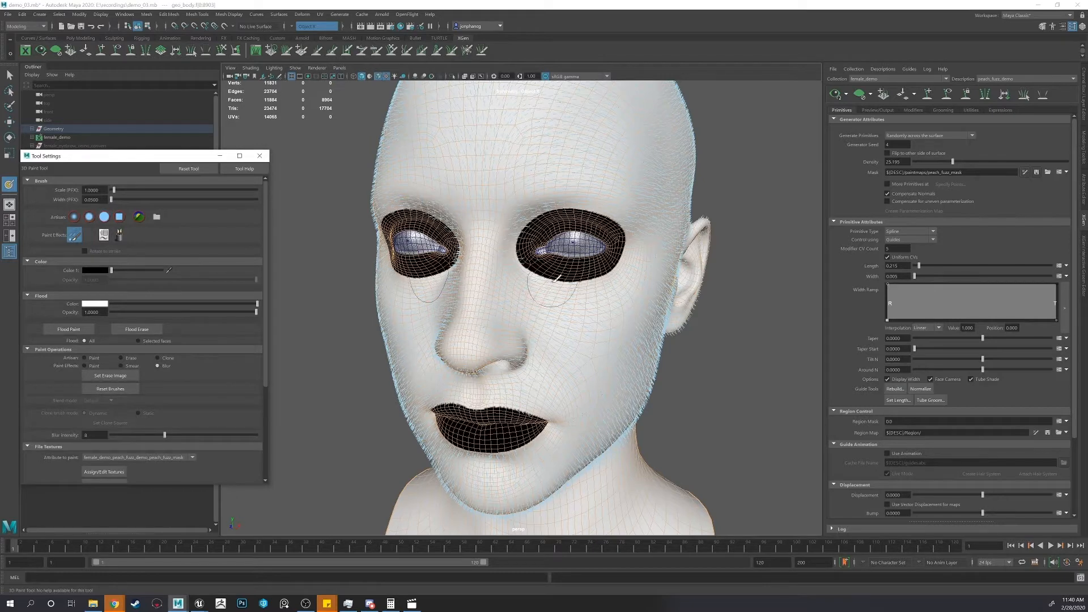
right_click_drag(538, 269, 566, 291, "alt")
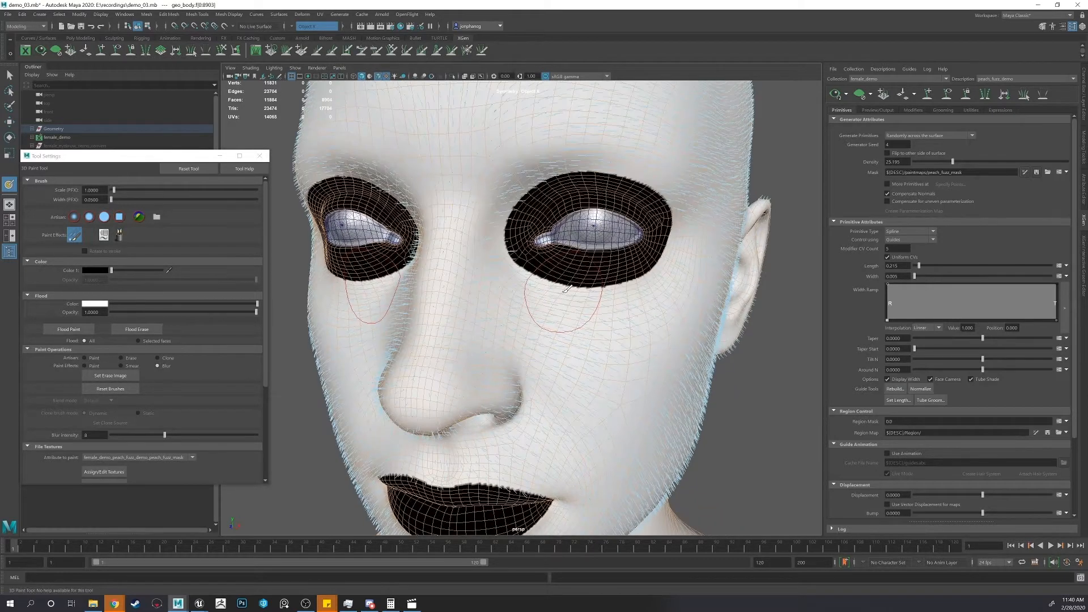
mouse_move(563, 291)
left_mouse_down()
mouse_move(554, 287)
mouse_move(640, 278)
mouse_move(665, 240)
left_mouse_up()
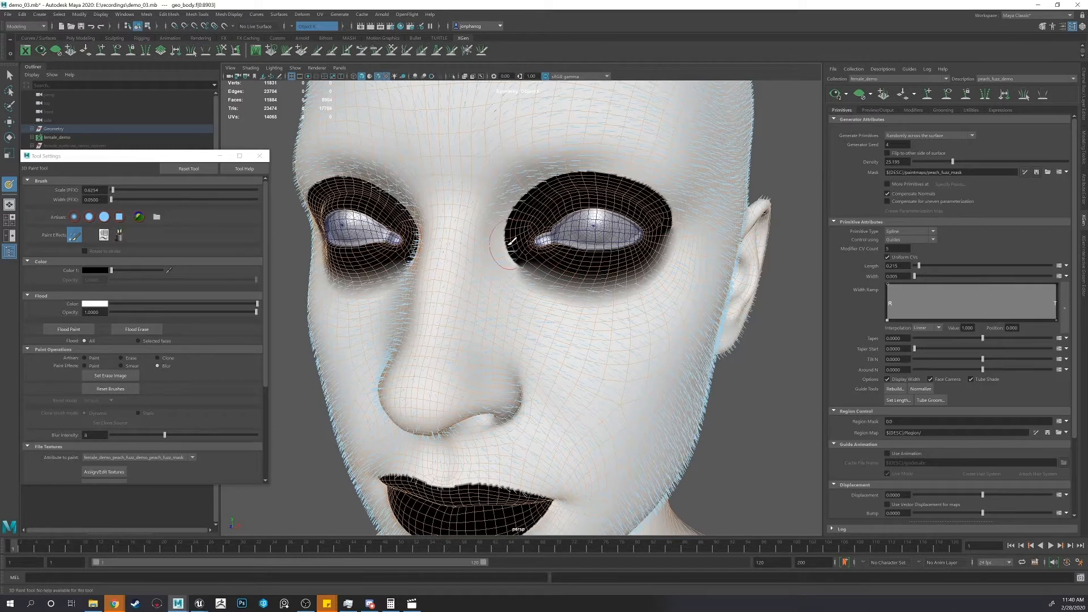
mouse_move(504, 231)
left_mouse_down()
mouse_move(534, 276)
mouse_move(504, 246)
mouse_move(505, 227)
mouse_move(547, 187)
mouse_move(619, 181)
mouse_move(658, 205)
mouse_move(679, 241)
left_mouse_up()
mouse_move(573, 182)
left_mouse_down("alt")
mouse_move(587, 192)
mouse_move(548, 189)
mouse_move(523, 251)
left_mouse_up("alt")
mouse_move(558, 188)
left_mouse_down()
mouse_move(643, 184)
mouse_move(670, 272)
mouse_move(546, 288)
left_mouse_up()
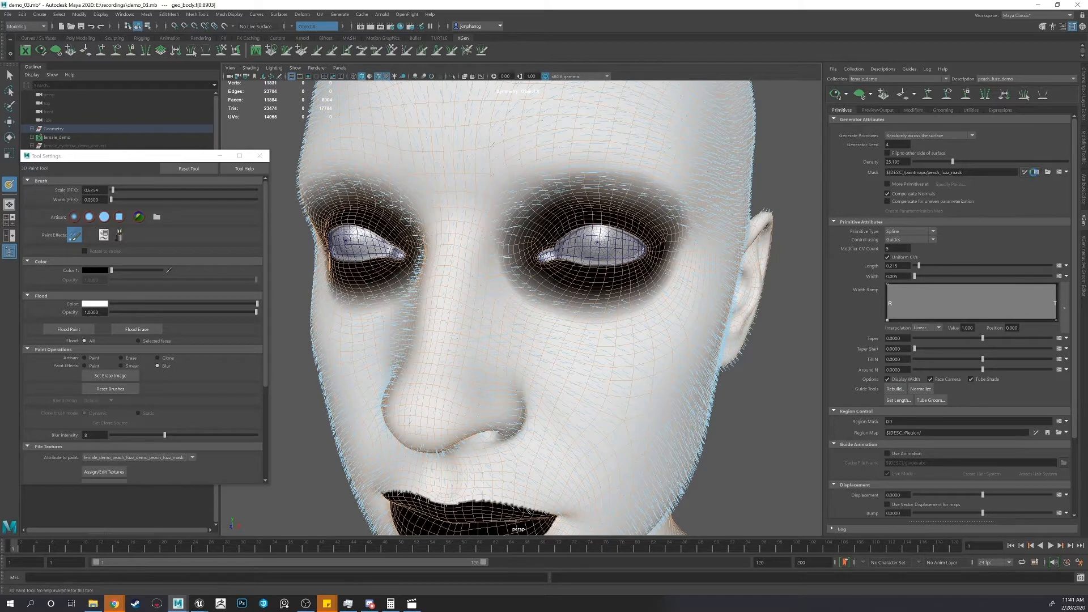
- Undo the blur strokes around the eyes
left_click_drag(706, 211, 623, 221, "alt")
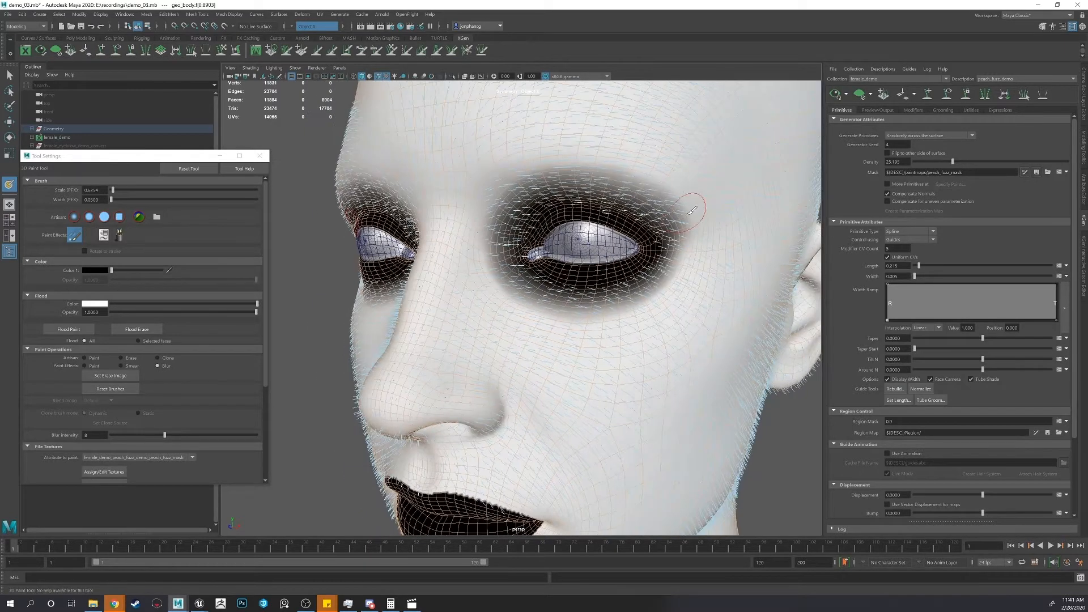
key("ctrl+z")
left_click_drag(574, 258, 669, 249, "alt")
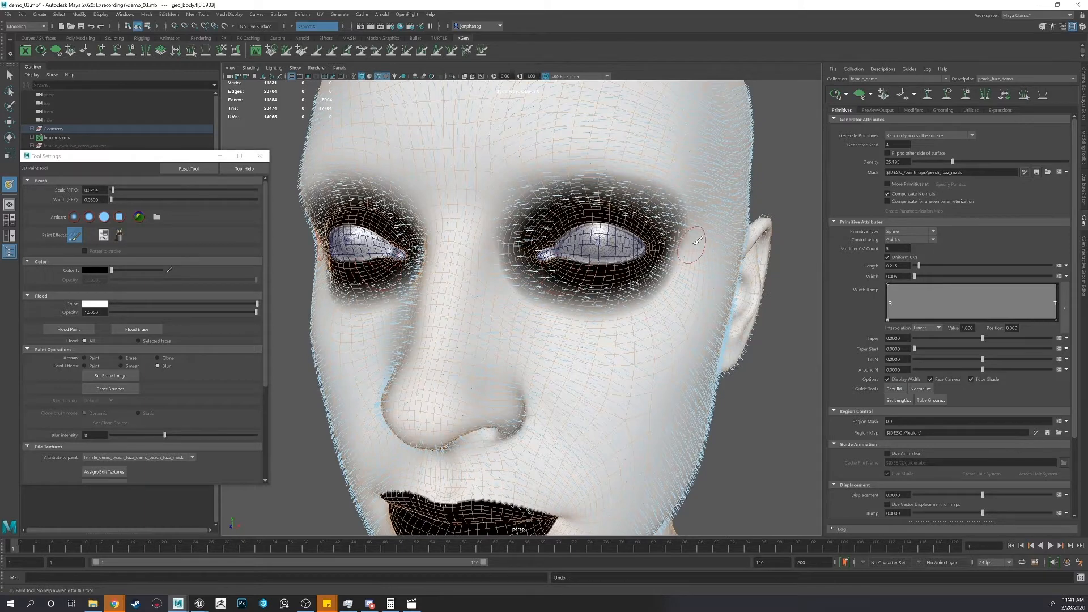
key("ctrl+z")
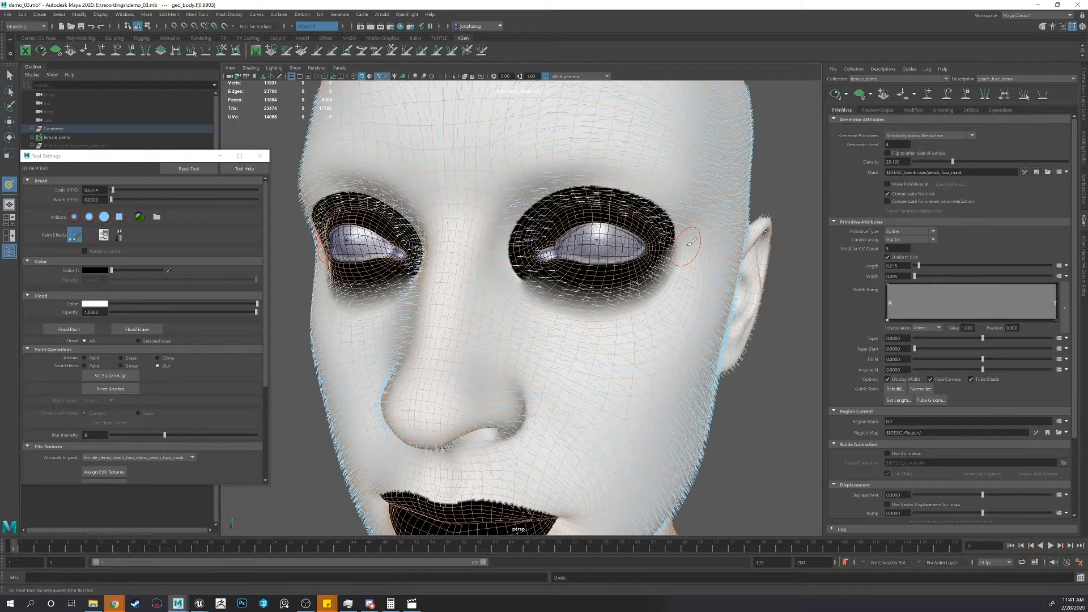
key("ctrl+z")
- Paint soft-edged black around the rims of both eye masks with a smaller soft Artisan brush, and leave the paint tool
left_click_drag(637, 259, 629, 272, "alt")
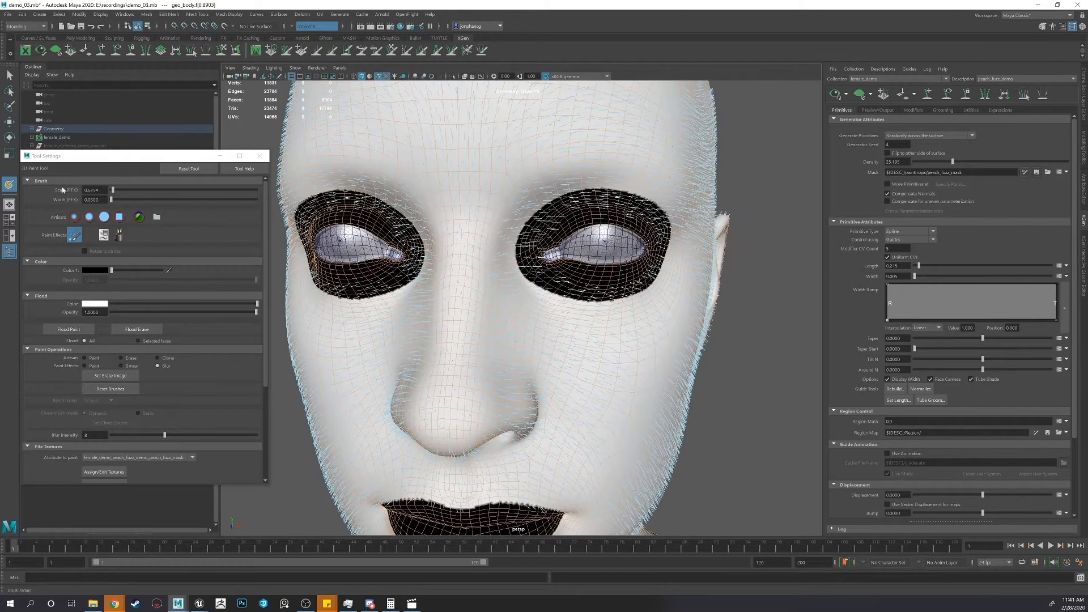
left_click(74, 216)
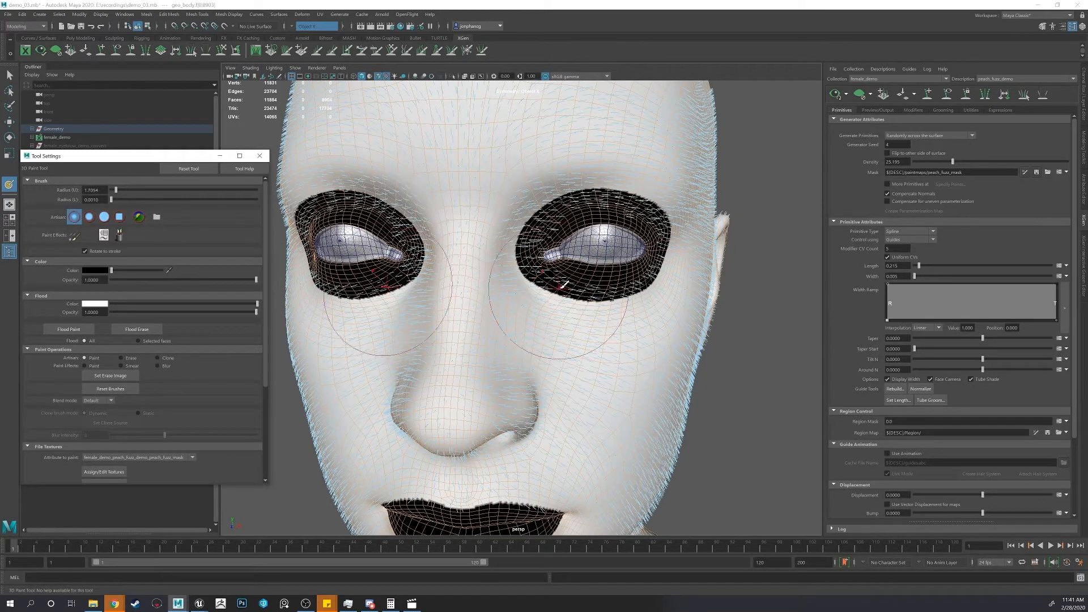
mouse_move(560, 284)
left_mouse_down()
mouse_move(547, 283)
mouse_move(573, 295)
mouse_move(633, 289)
mouse_move(648, 268)
left_mouse_up()
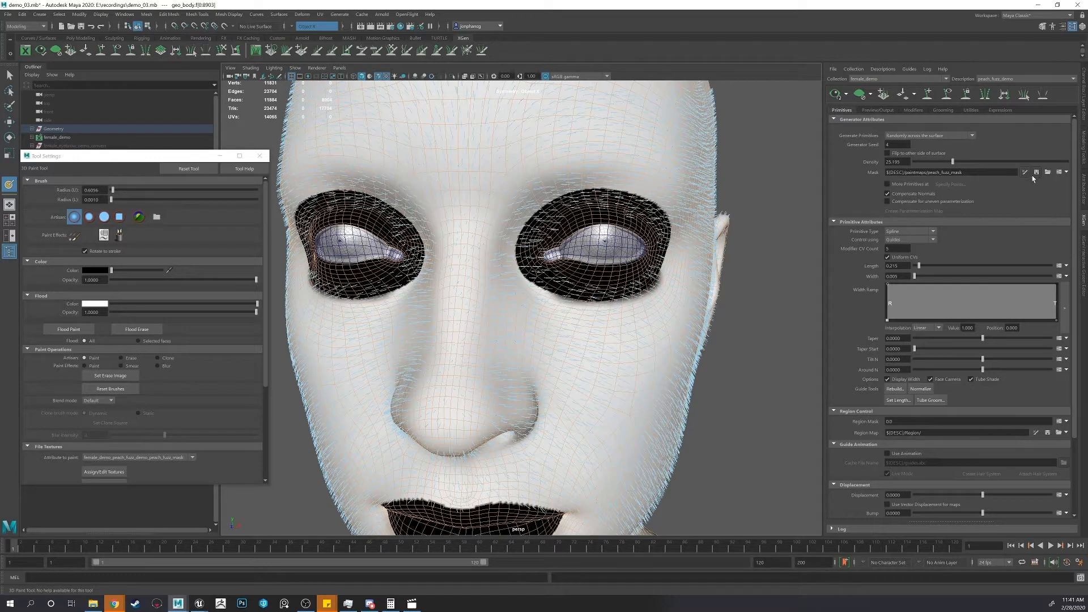
left_click_drag(776, 255, 738, 265, "alt")
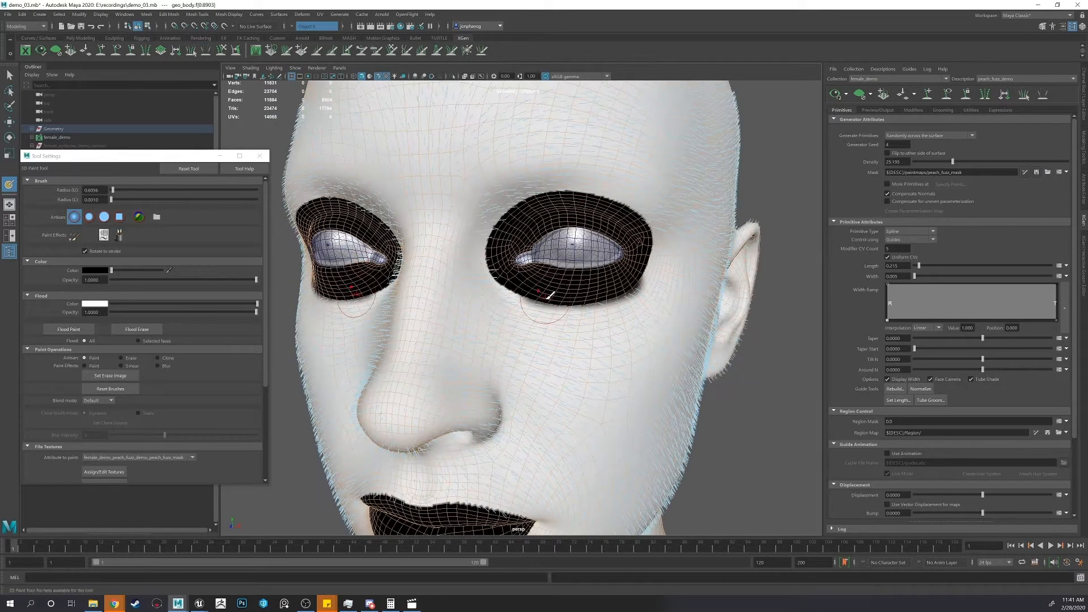
mouse_move(492, 281)
left_mouse_down()
mouse_move(566, 311)
mouse_move(620, 306)
mouse_move(643, 268)
left_mouse_up()
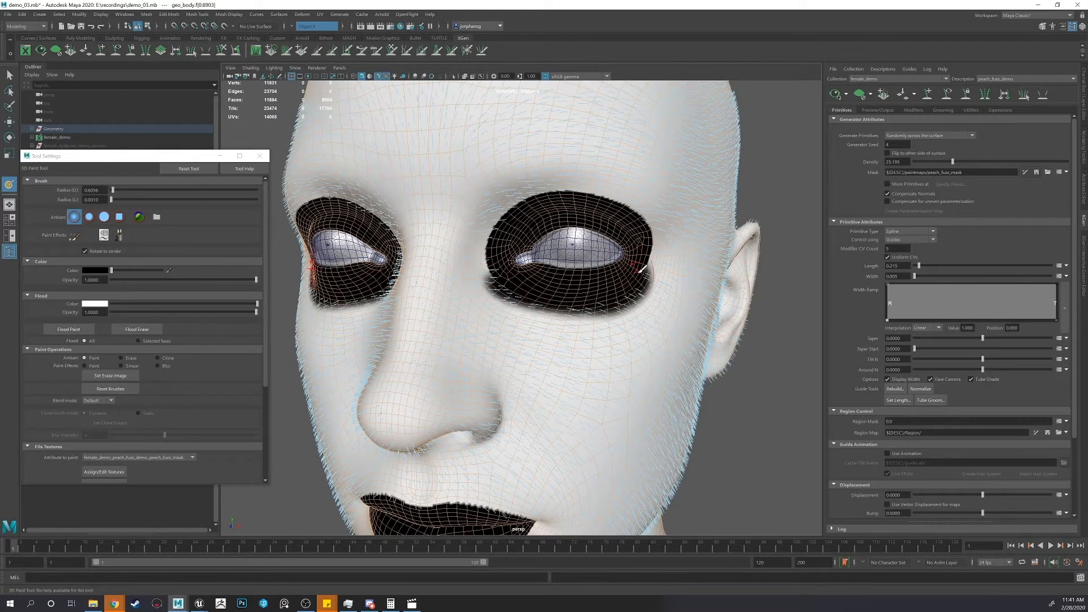
mouse_move(486, 276)
left_mouse_down()
mouse_move(491, 237)
mouse_move(524, 198)
mouse_move(624, 205)
mouse_move(643, 227)
left_mouse_up()
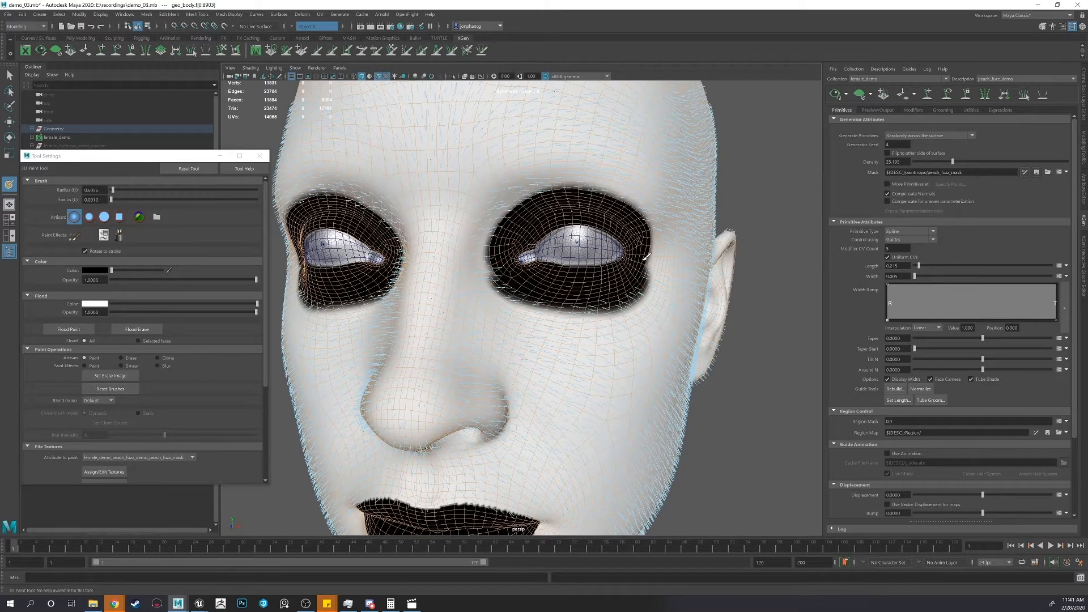
mouse_move(628, 285)
left_mouse_down("alt")
mouse_move(573, 299)
mouse_move(643, 279)
mouse_move(641, 231)
left_mouse_up("alt")
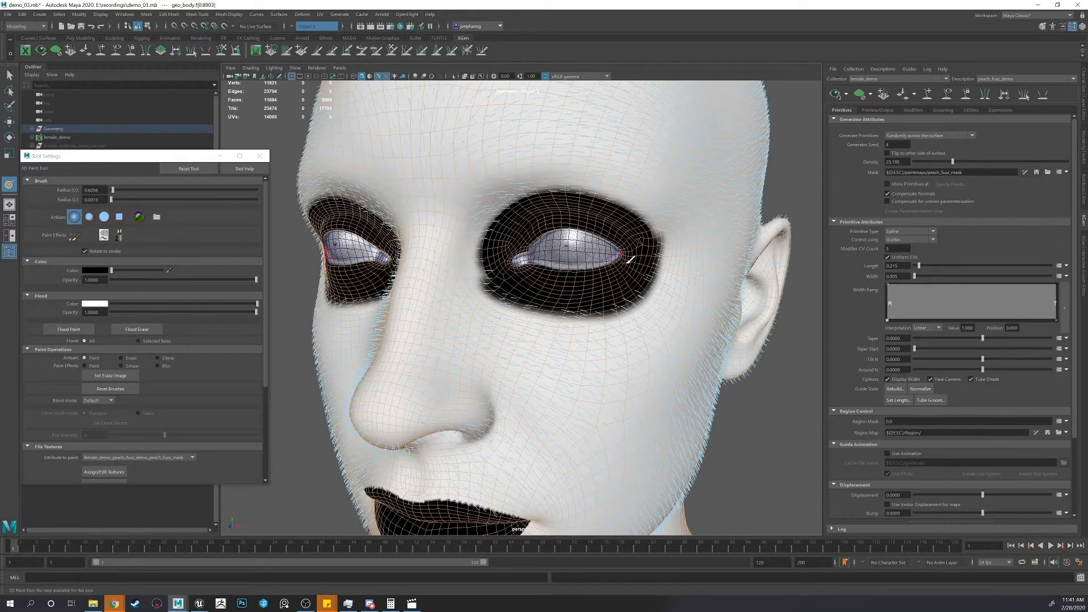
key("q")
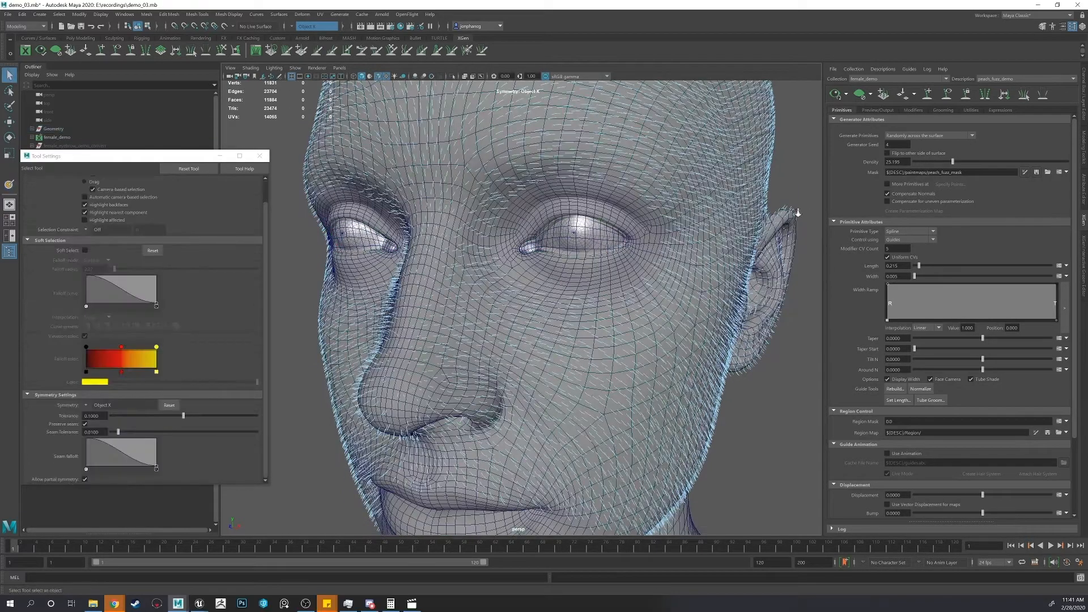
- Update the XGen preview and inspect the fuzz around the eyes and along the side of the face
left_click_drag(794, 213, 736, 218, "alt")
right_click_drag(736, 218, 606, 187, "alt")
left_click(835, 94)
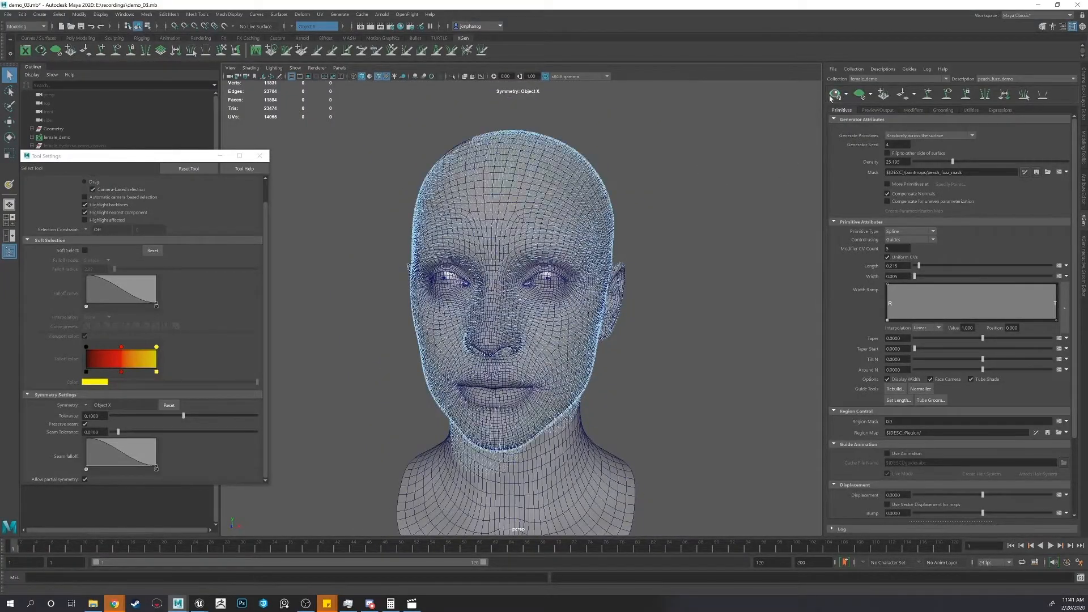
middle_click_drag(618, 249, 639, 217, "alt")
left_click_drag(640, 217, 585, 219, "alt")
right_click_drag(586, 219, 613, 214, "alt")
mouse_move(613, 214)
left_mouse_down("alt")
mouse_move(652, 217)
mouse_move(598, 211)
left_mouse_up("alt")
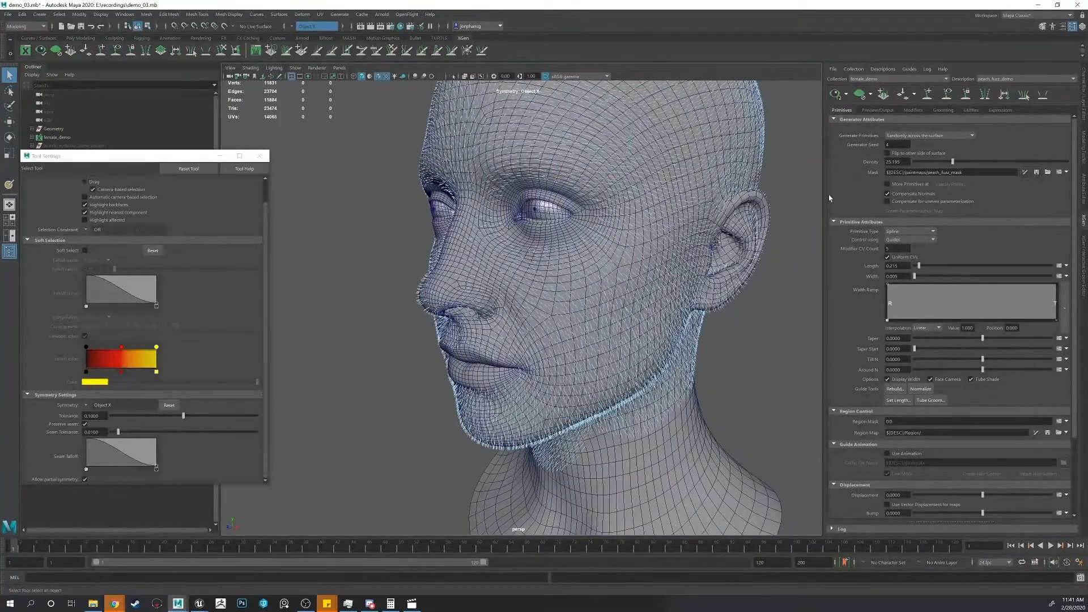
- Add a Noise modifier to the peach fuzz description
left_click(913, 110)
left_click(1036, 129)
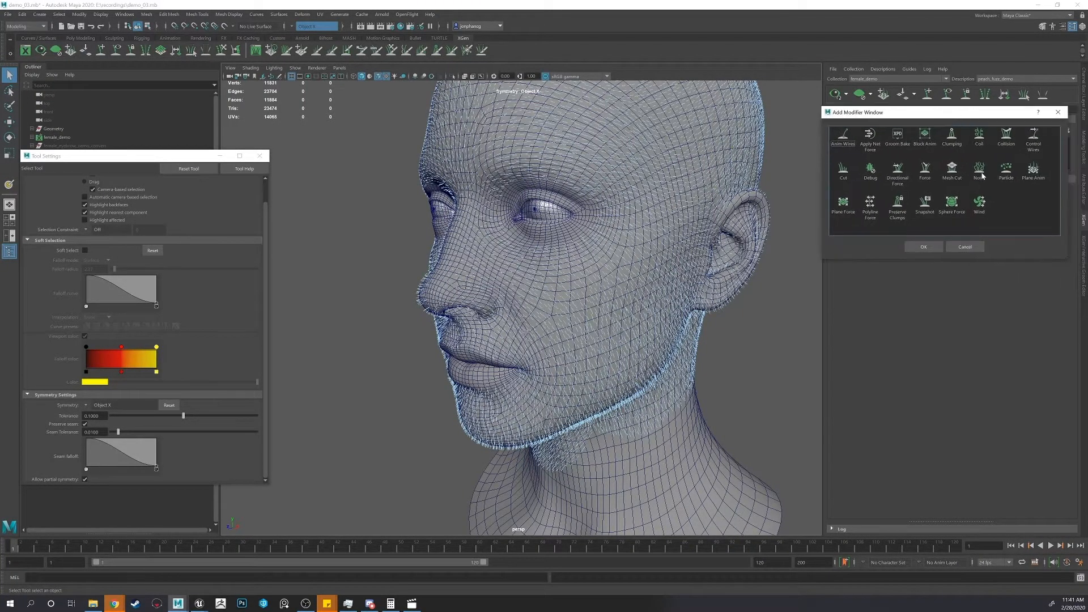
left_click(923, 246)
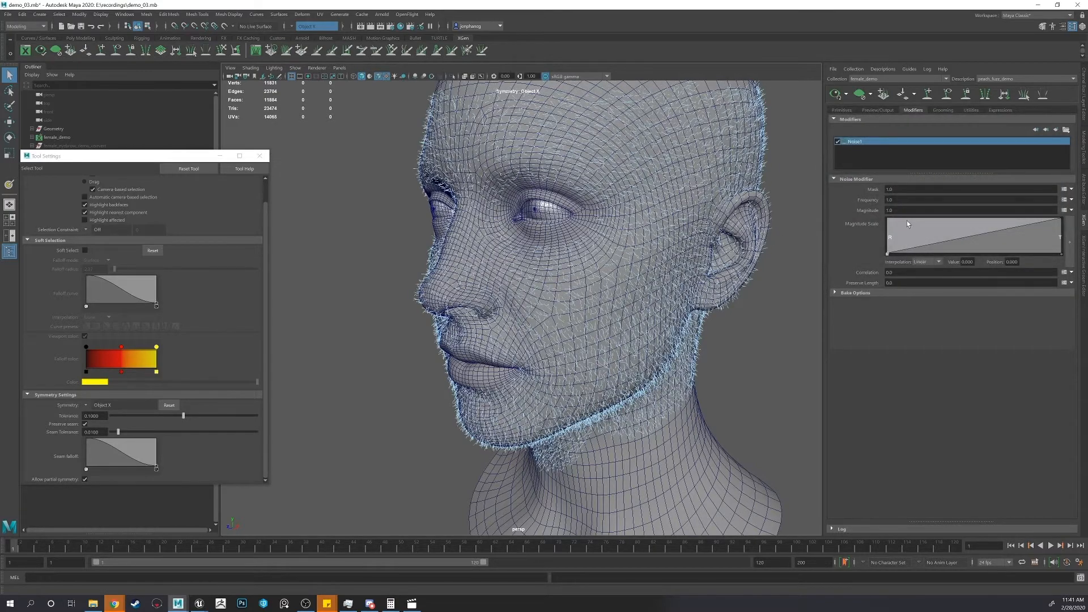
- Set the Noise magnitude scale's start point to Spline interpolation, lower its end point to 0.242, and check the fuzz over the whole head
scroll(522, 308, "up", 3)
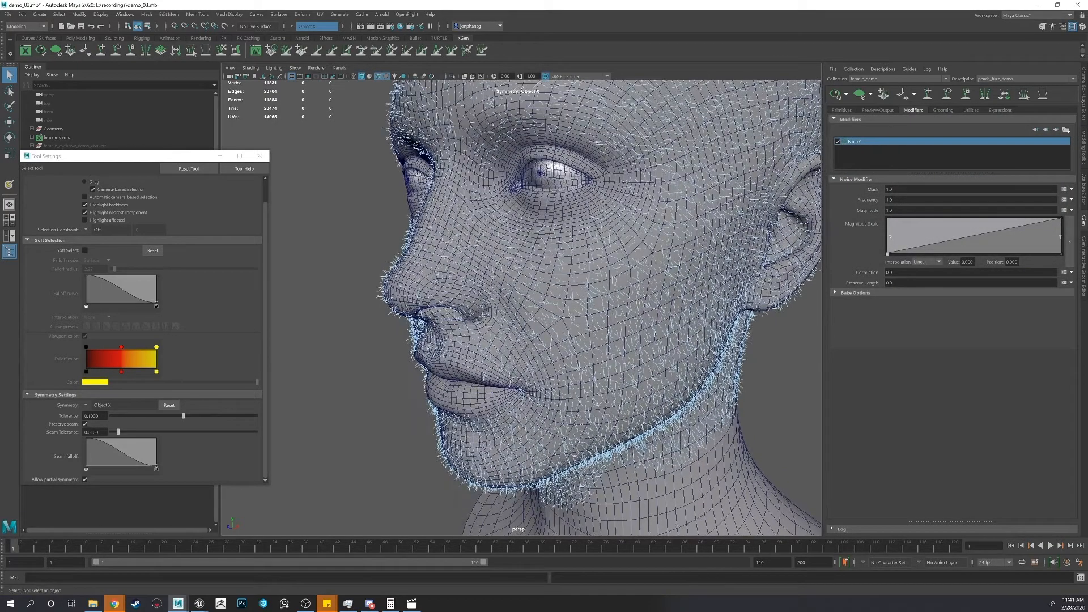
left_click(939, 262)
left_click(923, 288)
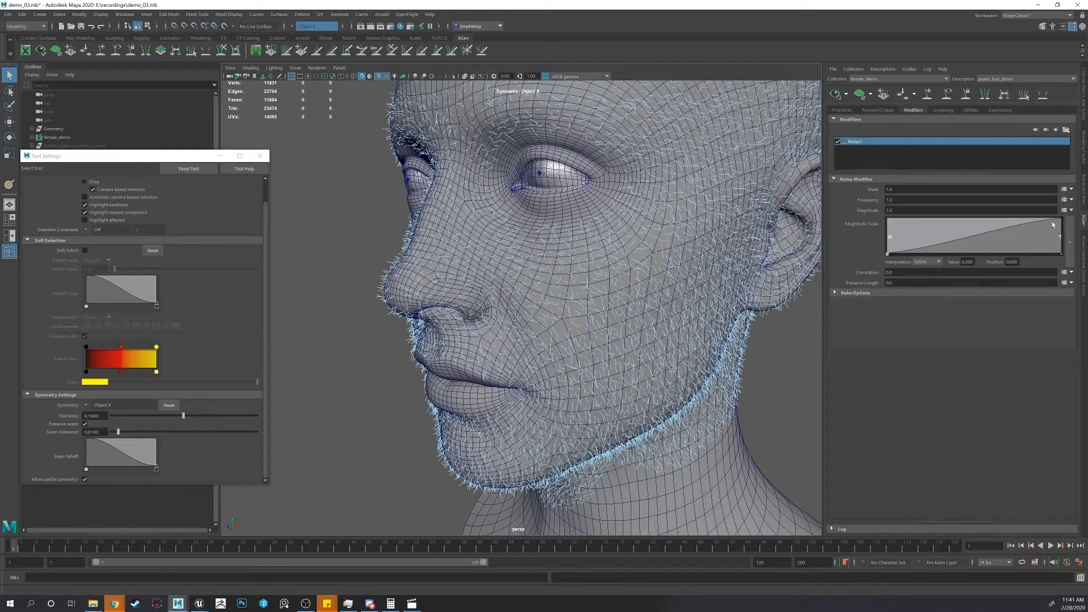
left_click_drag(1061, 220, 1049, 246)
right_click_drag(702, 231, 629, 234, "alt")
middle_click_drag(629, 234, 601, 262, "alt")
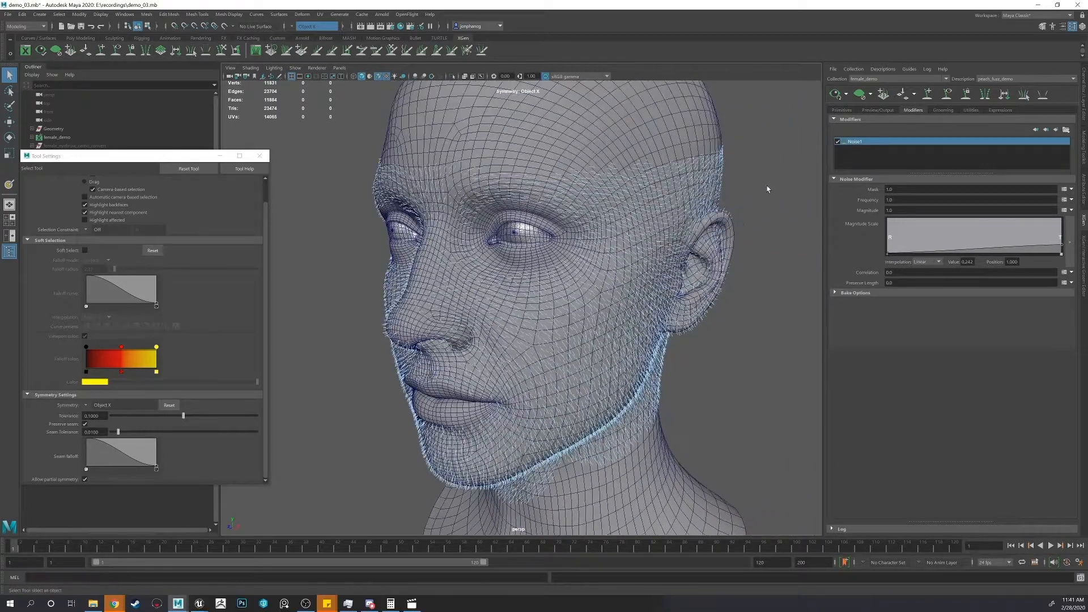
right_click_drag(768, 188, 708, 193, "alt")
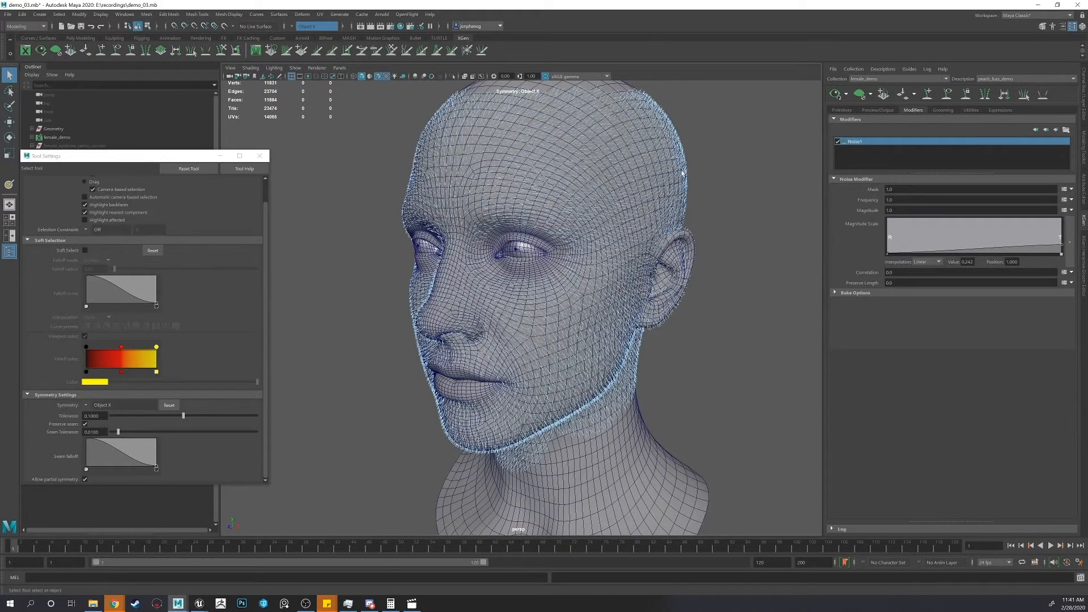
middle_click_drag(683, 172, 662, 187, "alt")
left_click(652, 181)
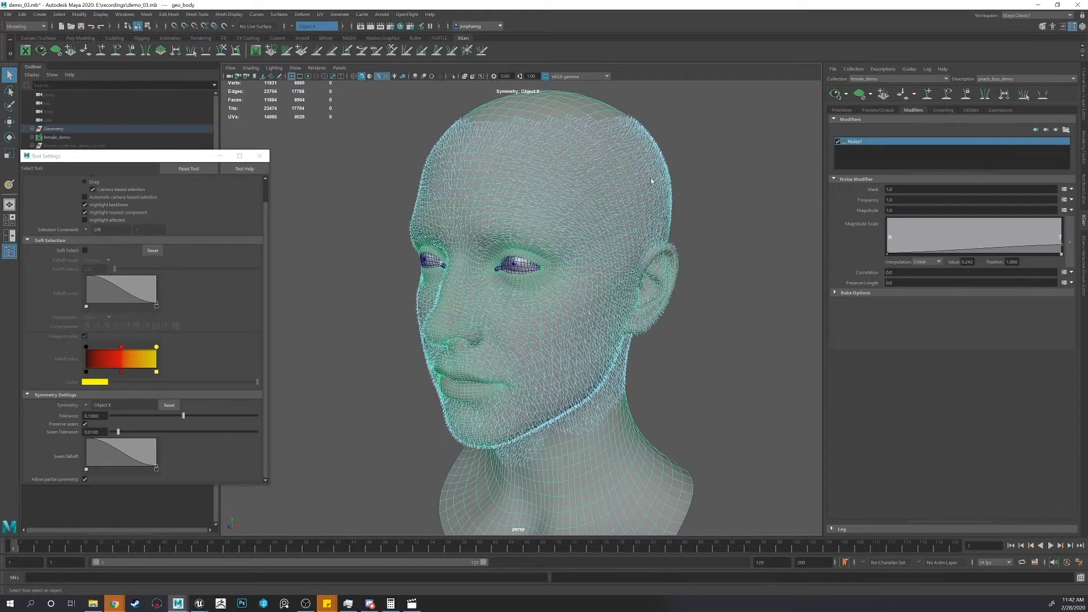
left_click(711, 153)
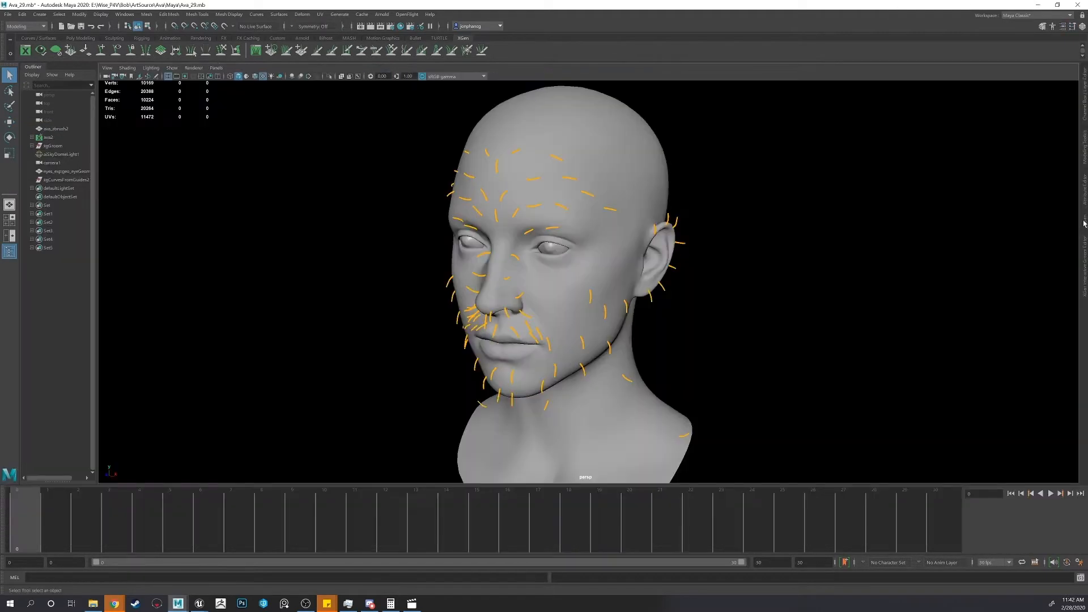
- Show the XGen settings in the Ava_29 scene and switch to the baby_hairs description
left_click(1083, 223)
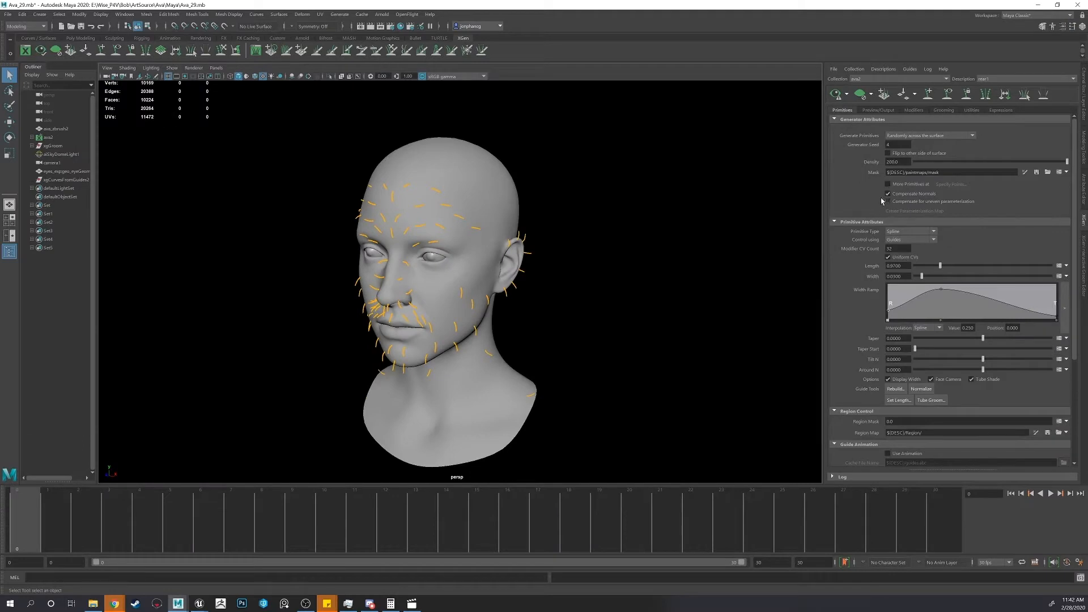
left_click(1000, 79)
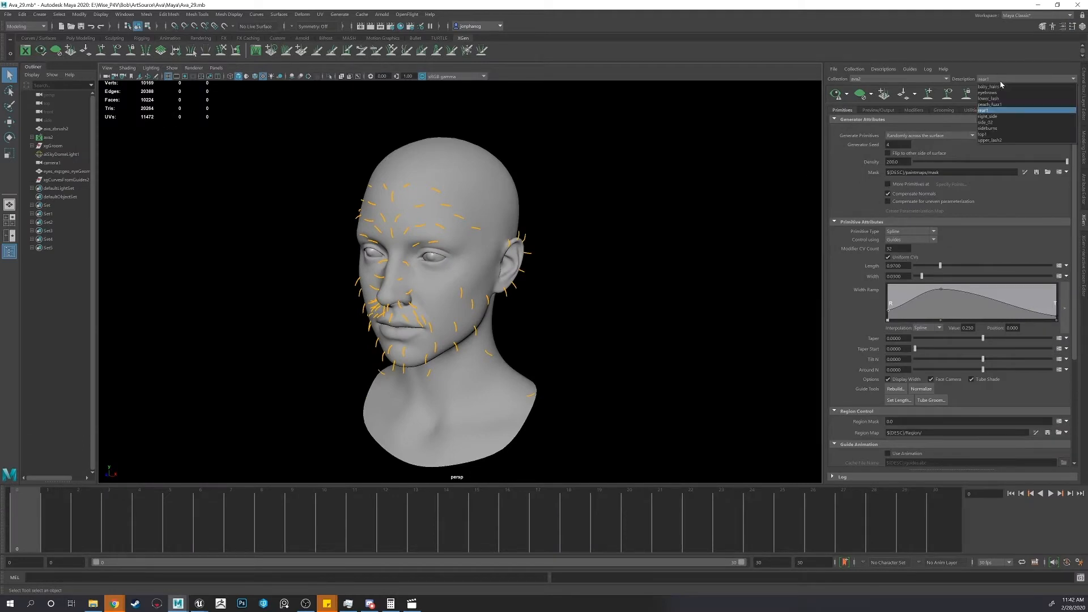
left_click(1002, 87)
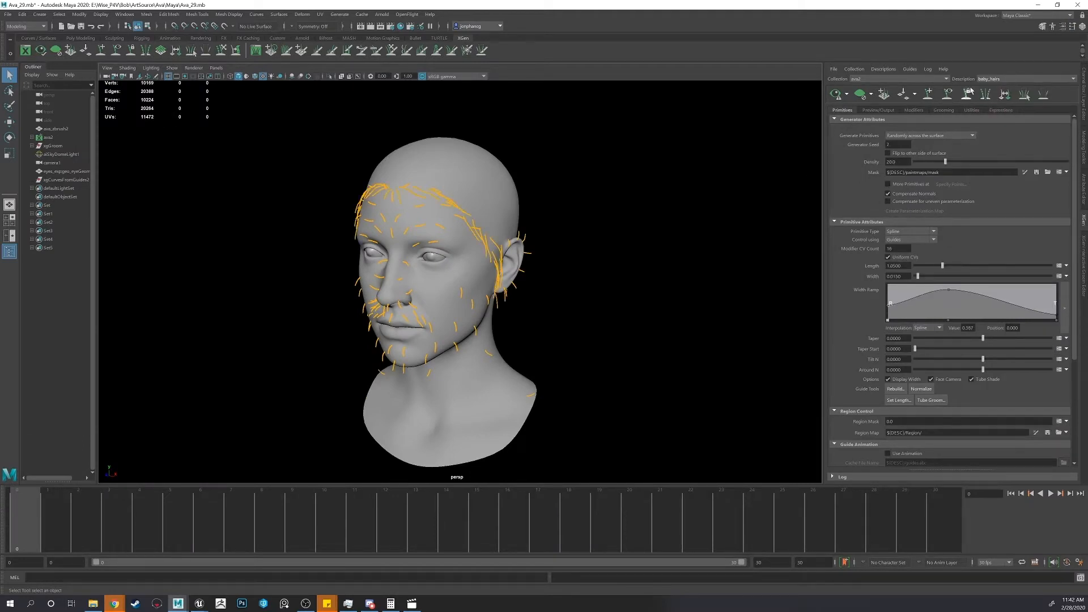
left_click(1006, 79)
- Preview all XGen collections on the head in profile, and clear the preview
left_click_drag(669, 149, 538, 167, "alt")
middle_click_drag(537, 166, 547, 182, "alt")
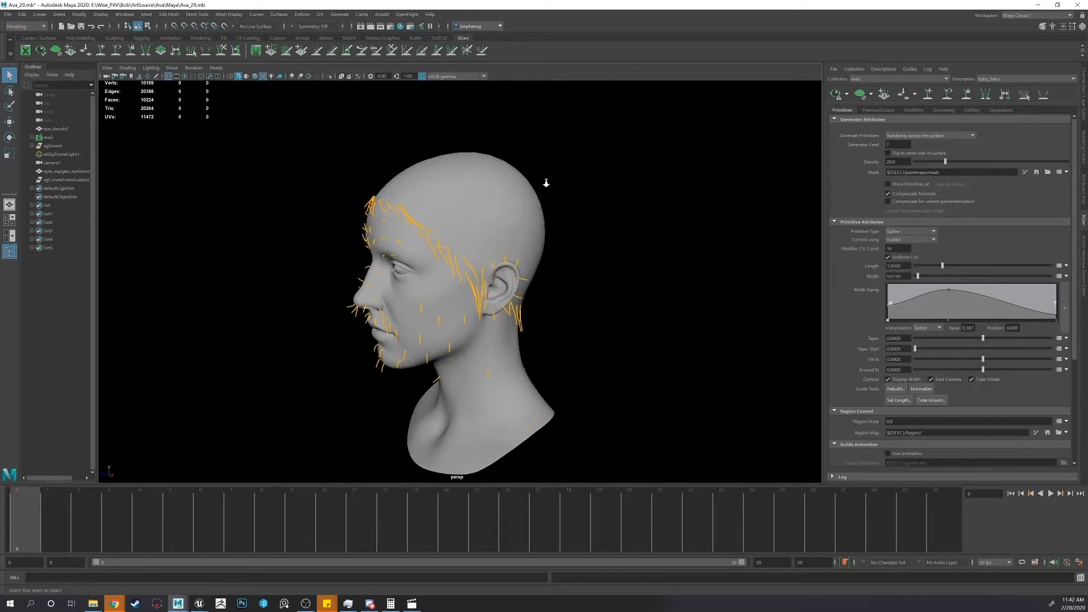
right_click_drag(547, 182, 646, 160, "alt")
left_click(835, 93)
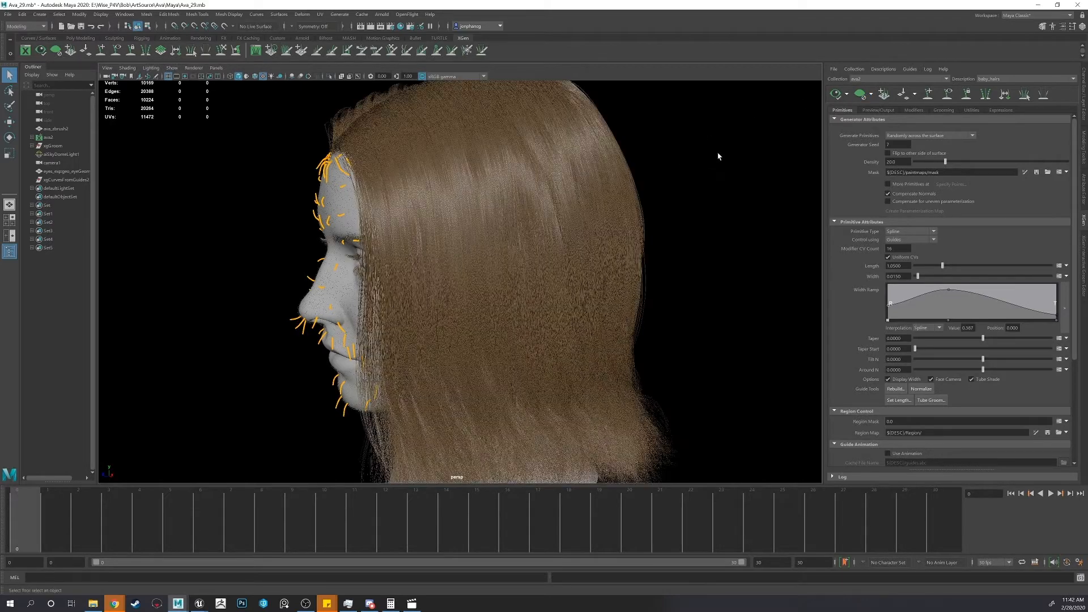
scroll(719, 156, "down", 2)
left_click(859, 96)
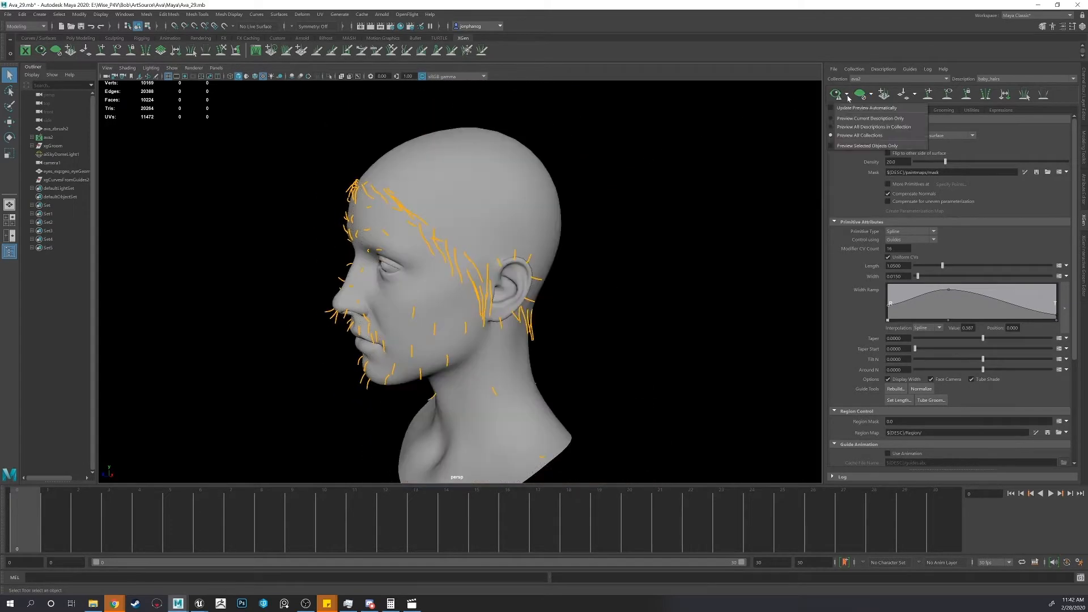
- Preview only the current baby_hairs description and examine the hairline from the front
scroll(585, 175, "up", 3)
left_click_drag(585, 175, 617, 191, "alt")
left_click(836, 94)
scroll(617, 191, "down", 2)
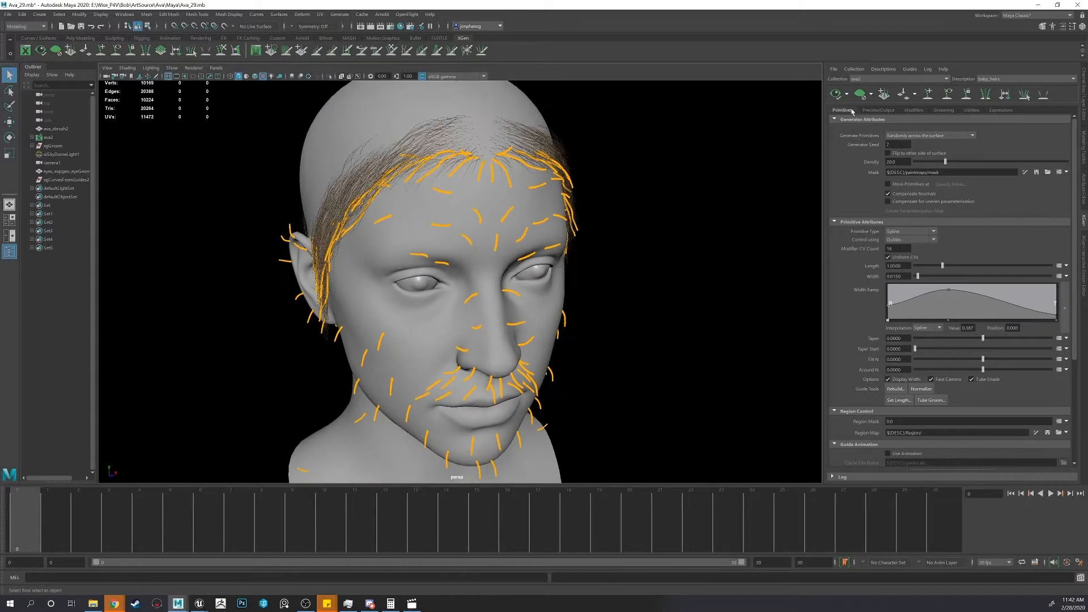
- Select the baby_hairs description and hide its guides along the hairline
left_click(1034, 80)
left_click(1035, 84)
left_click(951, 99)
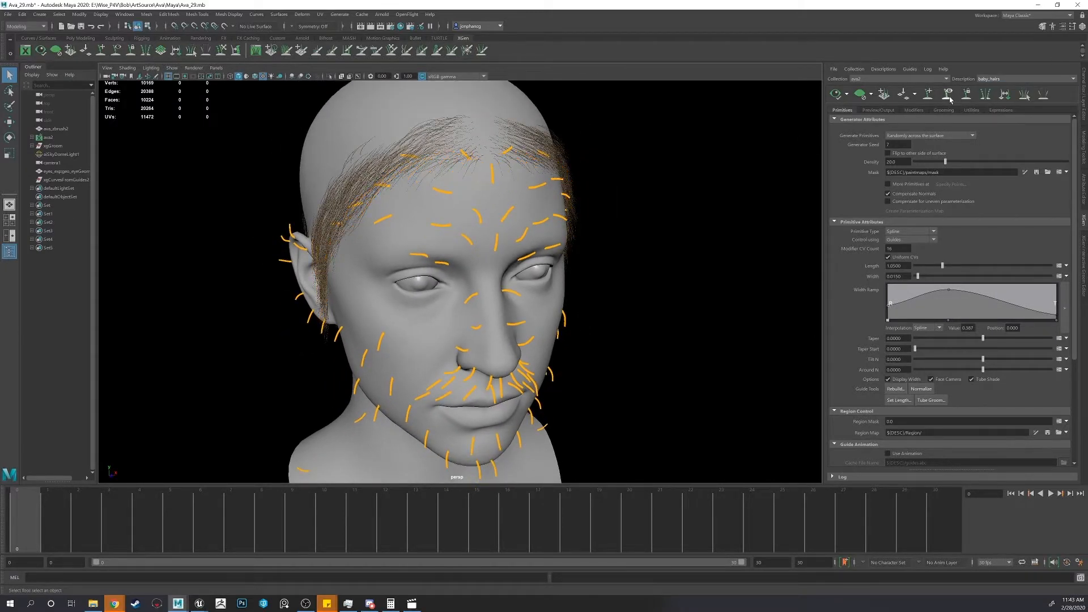
left_click(950, 99)
left_click(950, 99)
- Switch to the peach_fuzz1 description, preview it, and examine the fuzz on both sides of the face
left_click(1034, 80)
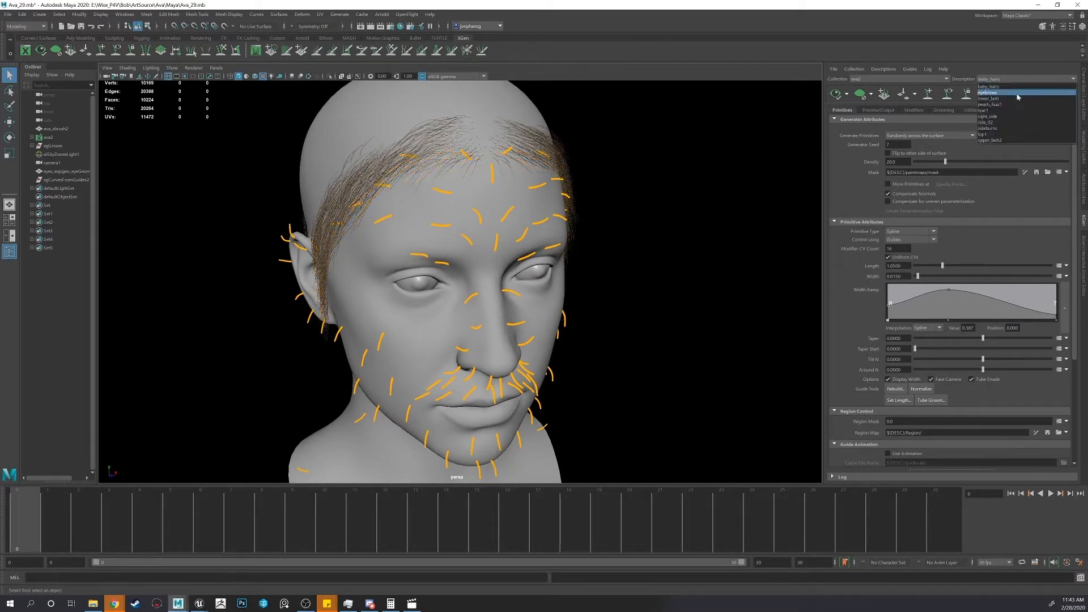
left_click(997, 105)
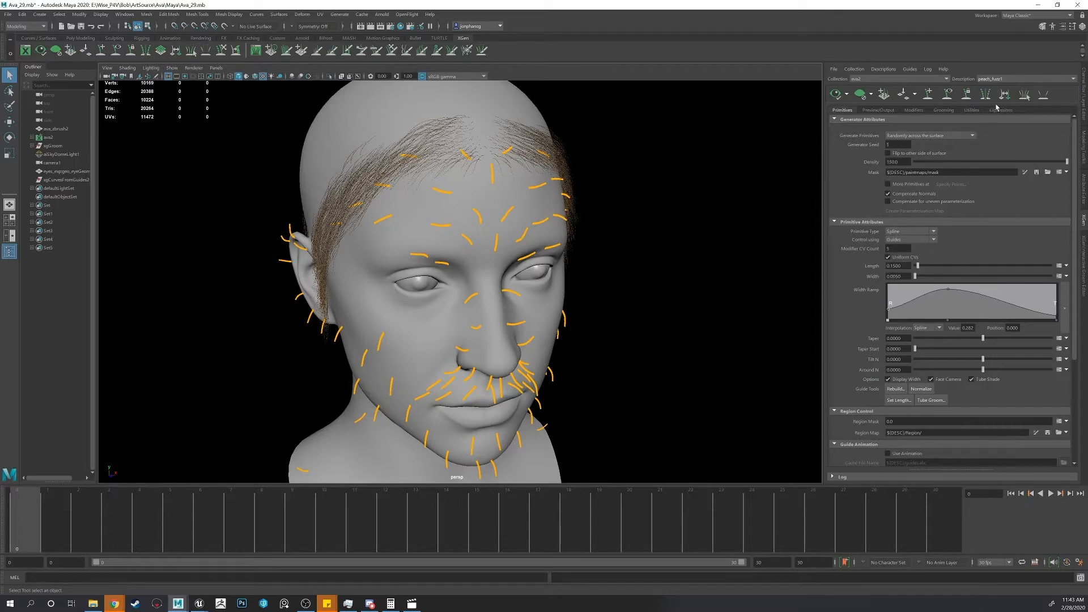
left_click_drag(729, 191, 786, 136, "alt")
left_click(836, 95)
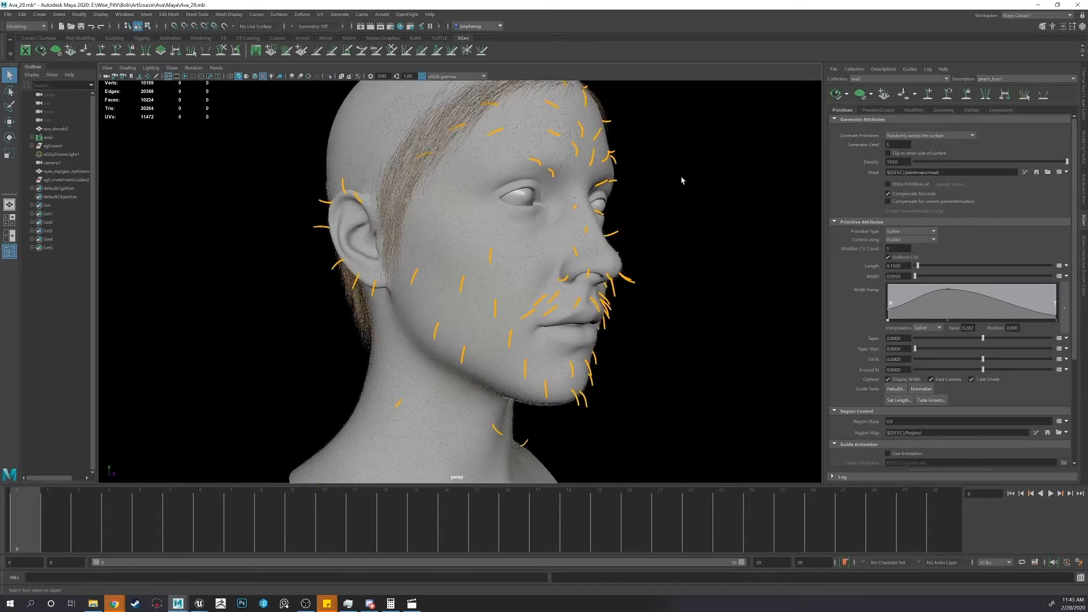
middle_click_drag(614, 207, 646, 125, "alt")
right_click_drag(646, 125, 616, 212, "alt")
left_click_drag(617, 212, 615, 237, "alt")
right_click_drag(615, 237, 528, 211, "alt")
left_click_drag(528, 213, 674, 222, "alt")
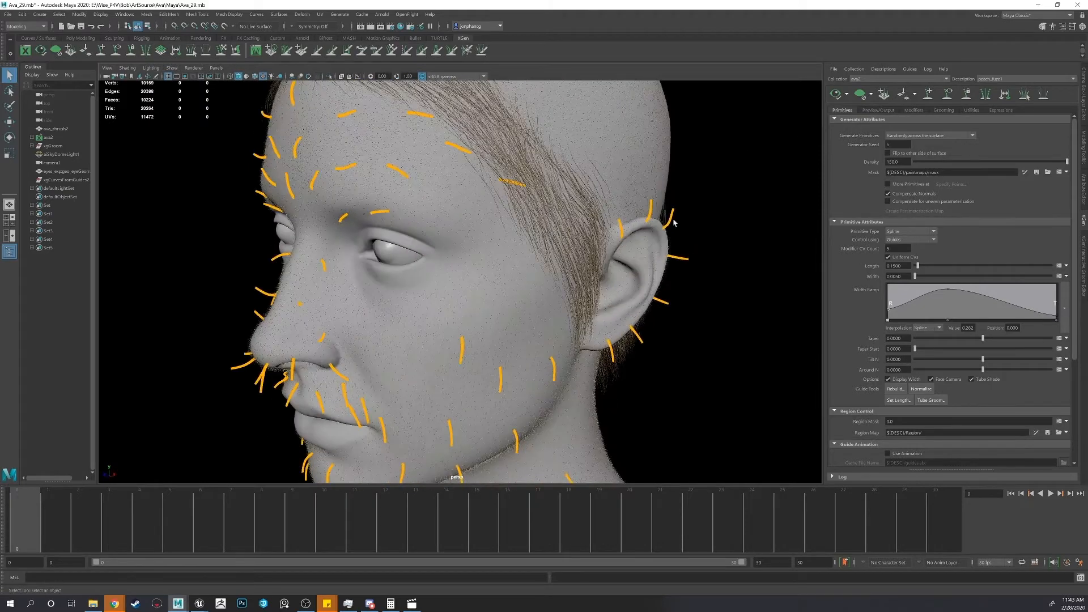
left_click_drag(614, 244, 558, 247, "alt")
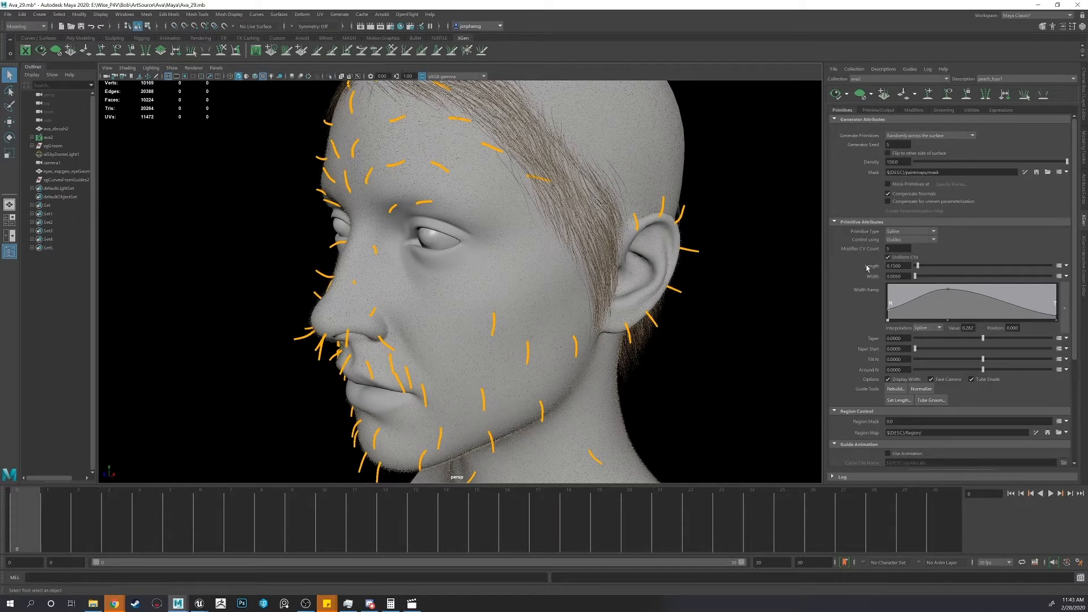
- Review the peach fuzz description's primitive attributes, Noise modifier and preview and output settings
scroll(872, 268, "down", 3)
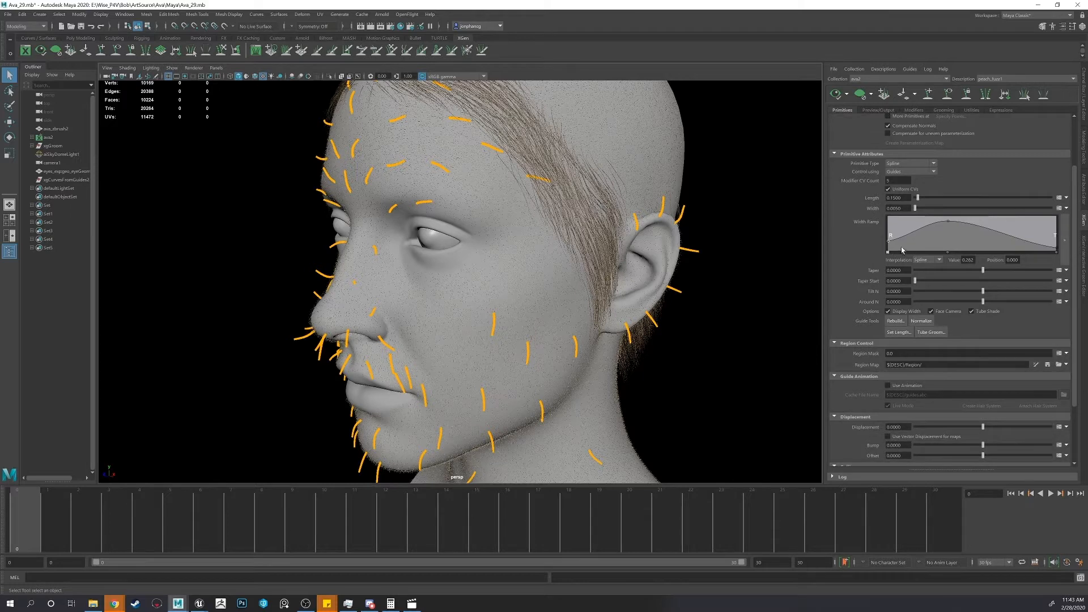
scroll(873, 305, "down", 3)
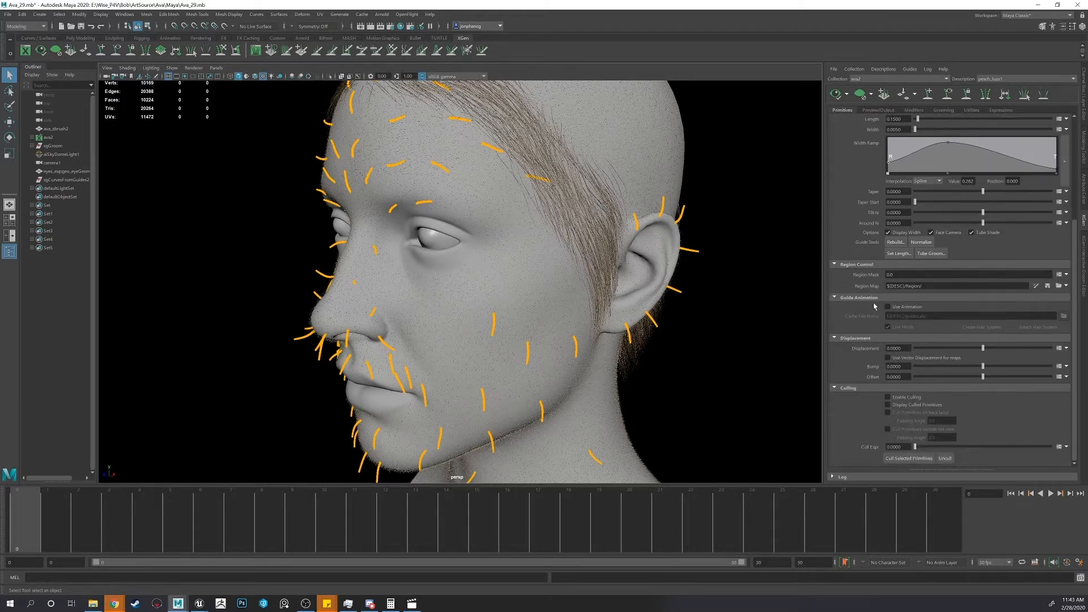
scroll(870, 300, "up", 3)
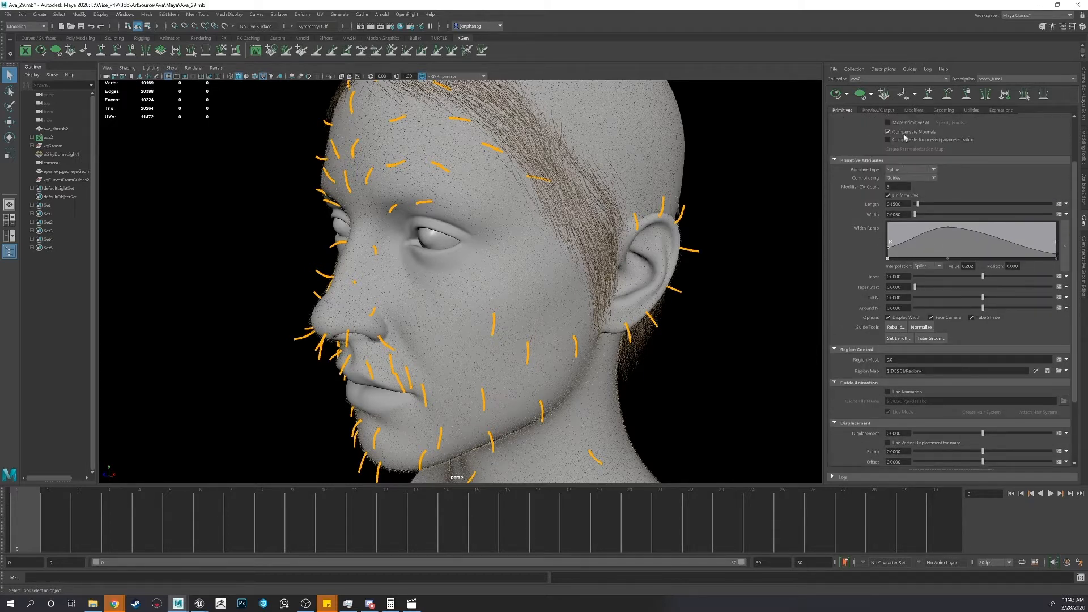
left_click(914, 110)
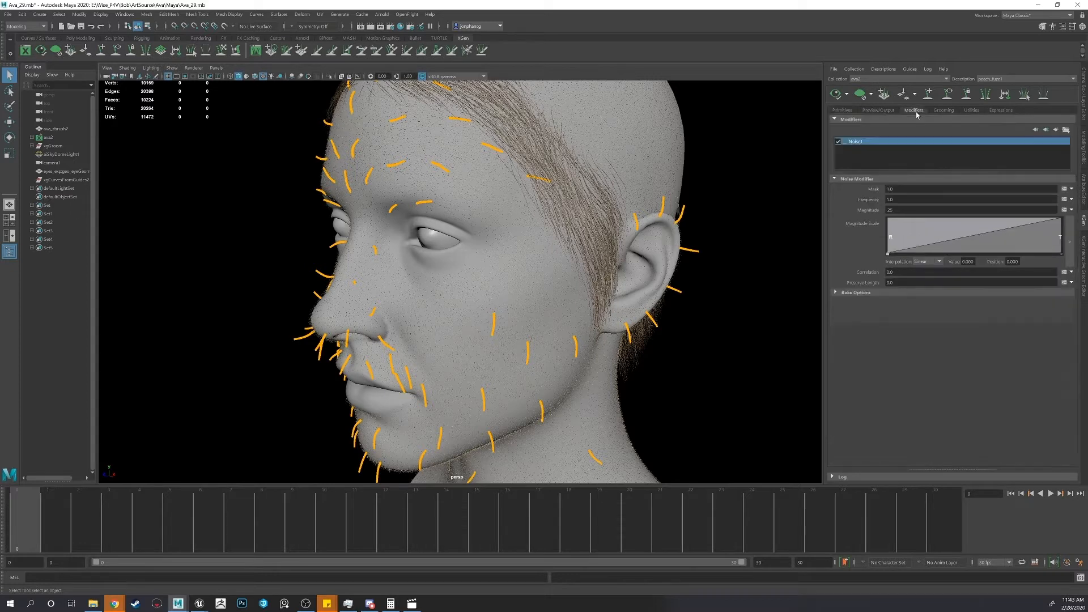
left_click(879, 110)
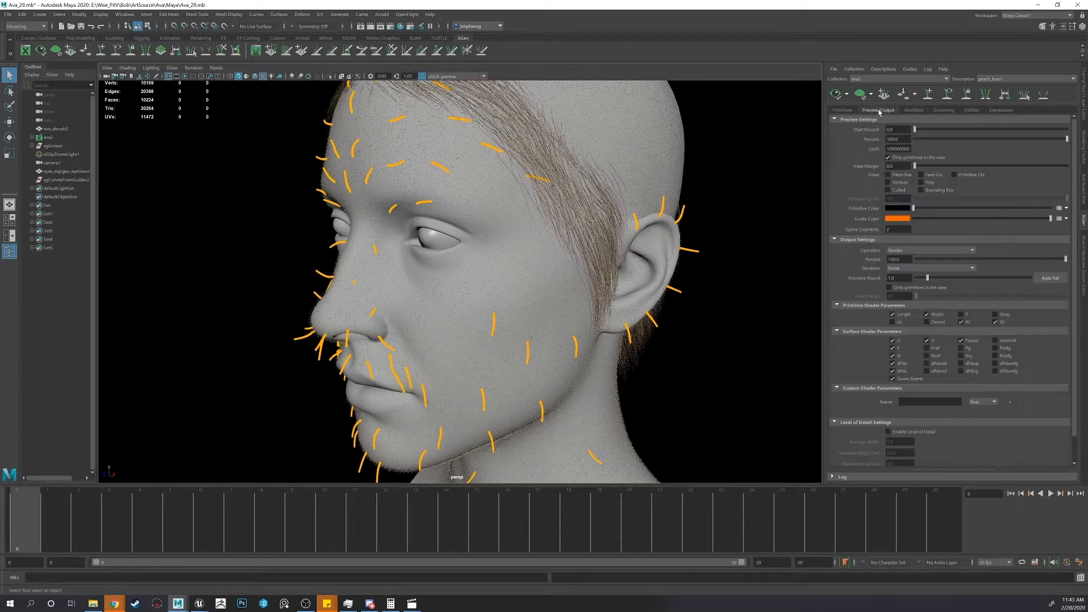
left_click(851, 111)
- Switch back to the baby_hairs description and review its generator and primitive attributes against the hairline
left_click(1008, 78)
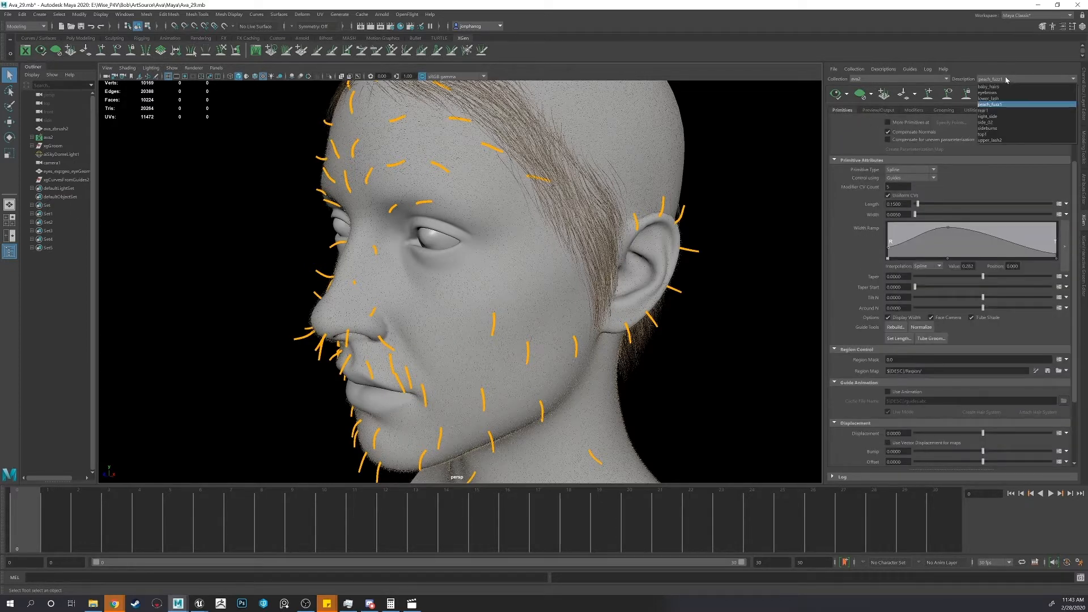
left_click(979, 96)
scroll(860, 173, "up", 3)
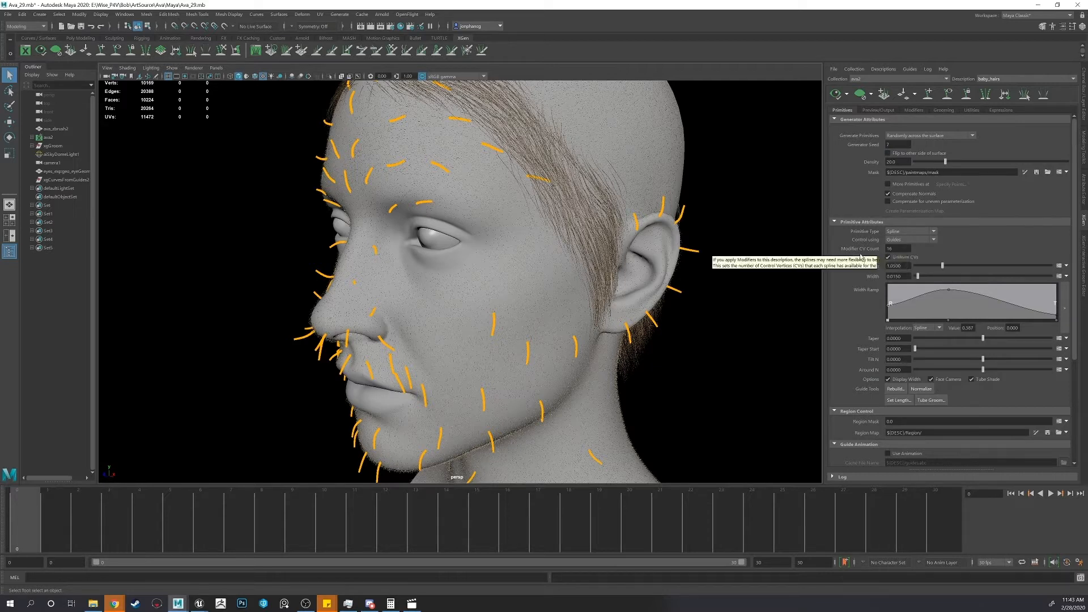
scroll(863, 322, "down", 3)
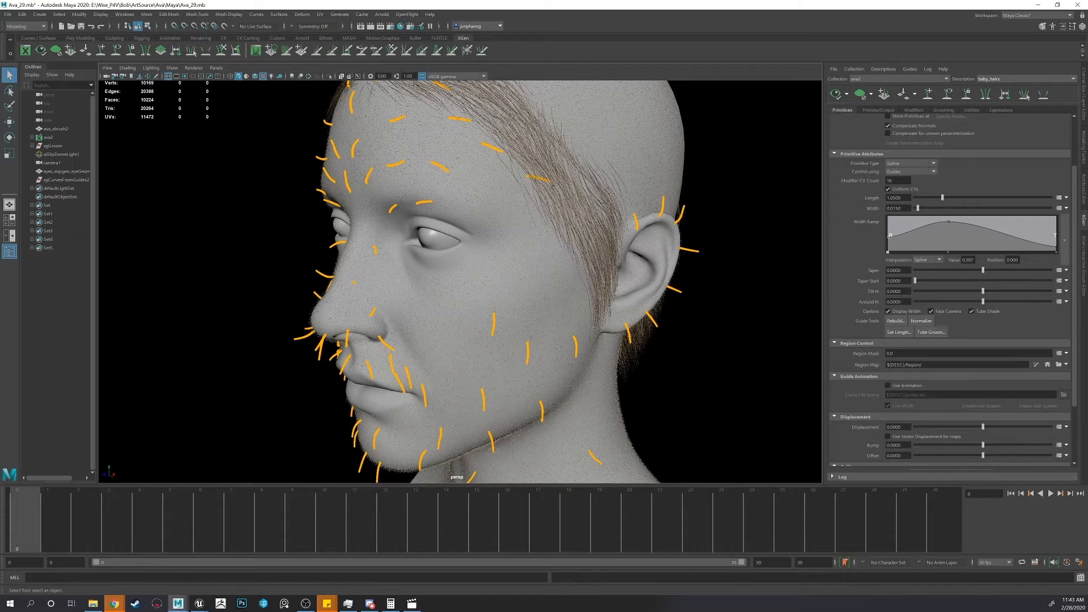
left_click_drag(713, 150, 799, 143, "alt")
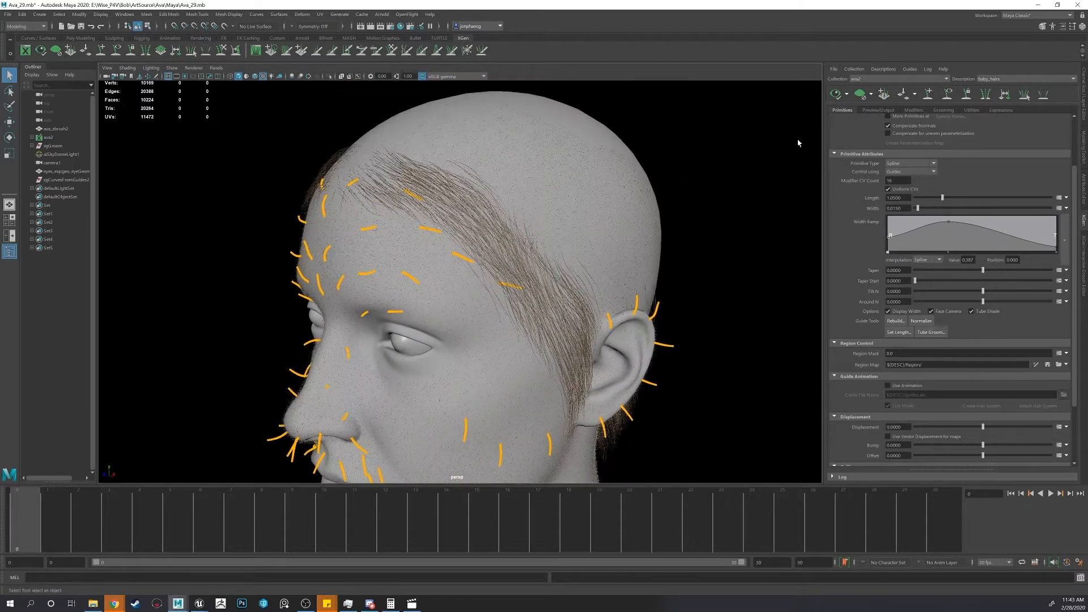
- Inspect the baby hairs' Clumping1, Clumping2, Noise1 and Cut1 modifier settings while viewing the head in profile
left_click(912, 110)
left_click(859, 164)
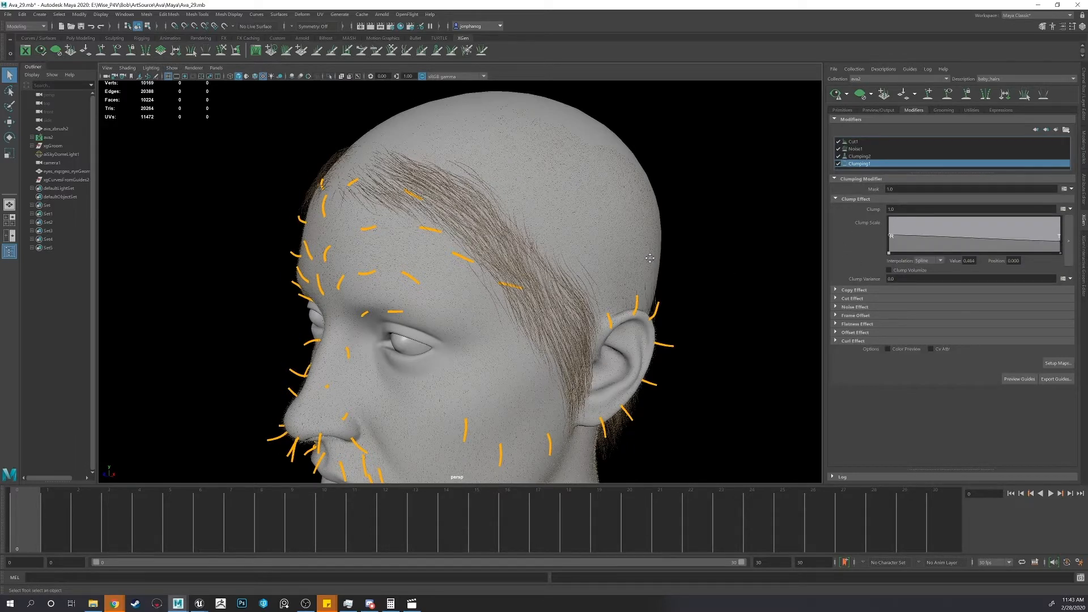
left_click_drag(649, 259, 613, 258, "alt")
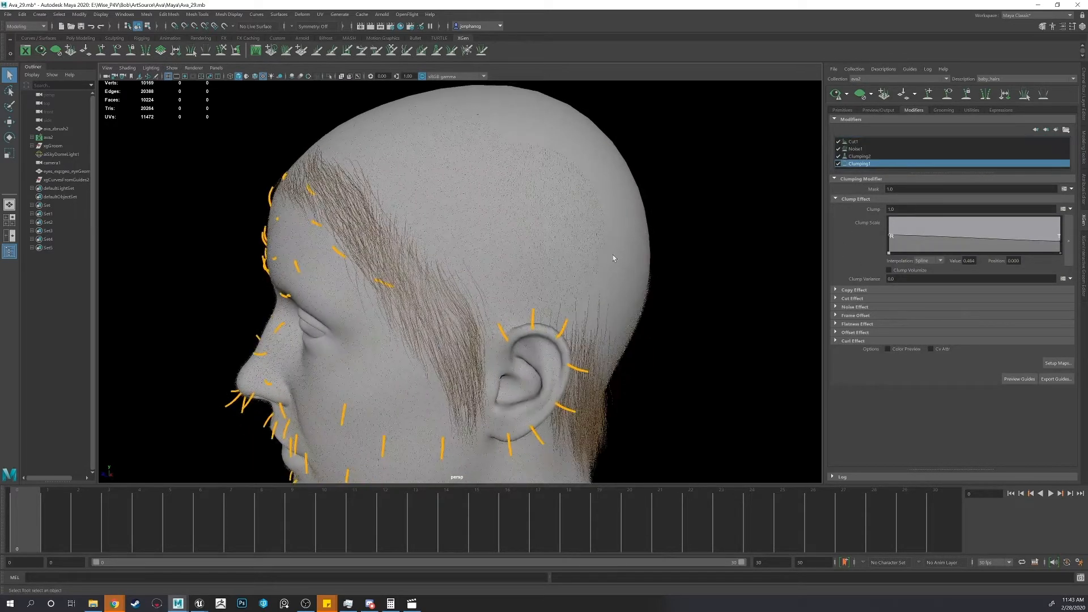
left_click(866, 157)
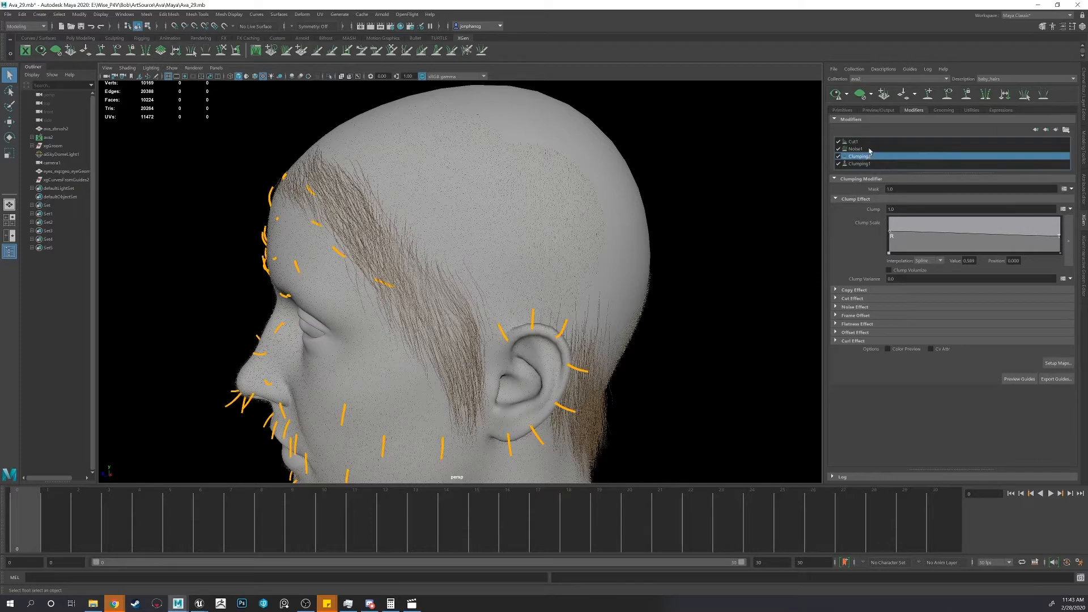
left_click(870, 149)
left_click(873, 141)
mouse_move(629, 210)
left_mouse_down("alt")
mouse_move(644, 210)
mouse_move(619, 193)
left_mouse_up("alt")
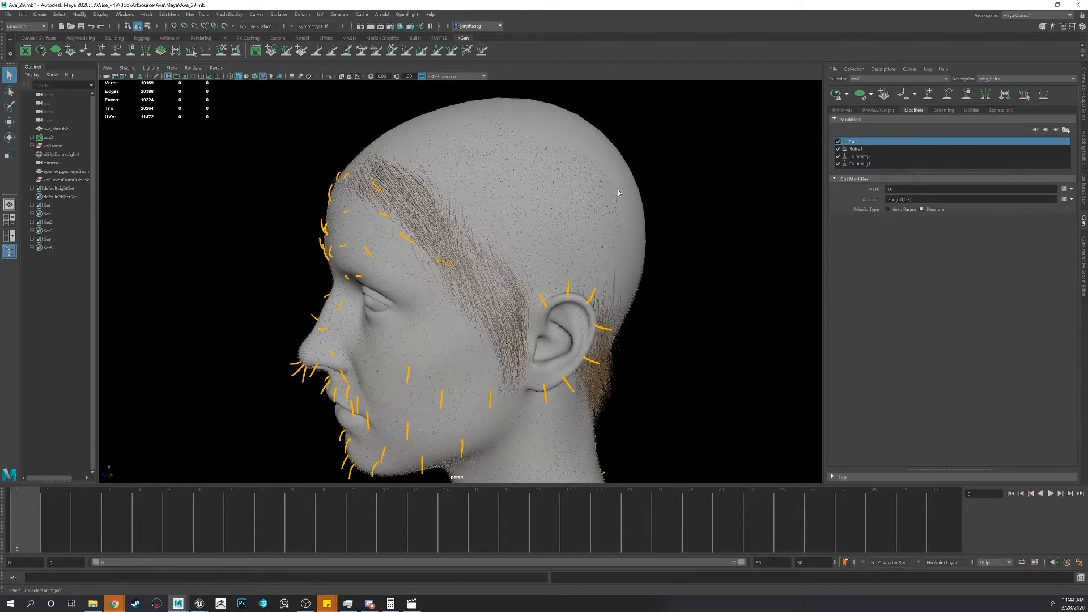
- Switch to the sideburns description and preview its hair in front of the ear
left_click(1001, 79)
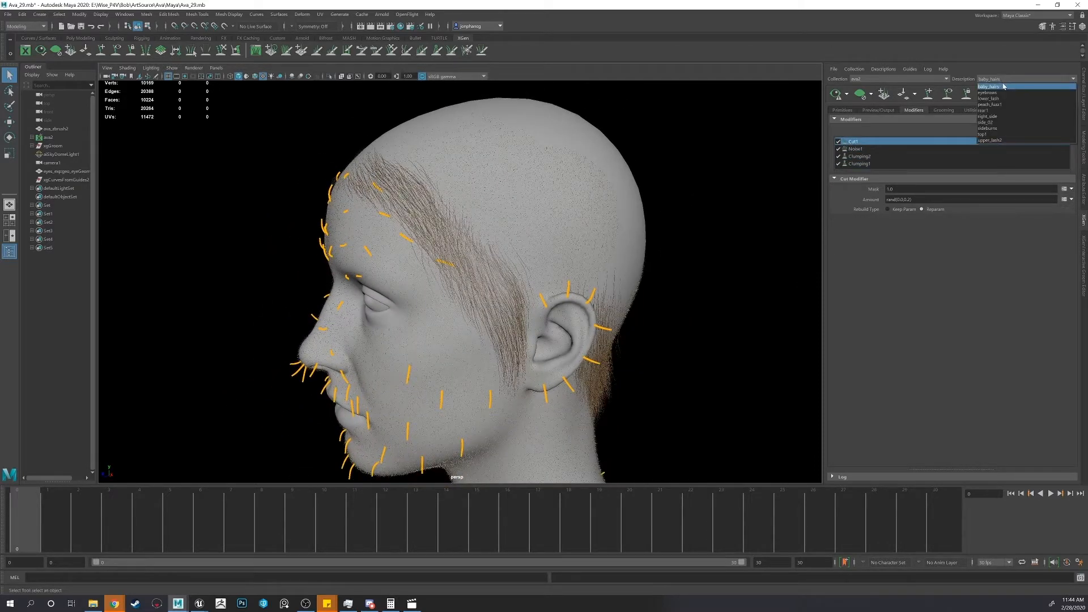
left_click(997, 129)
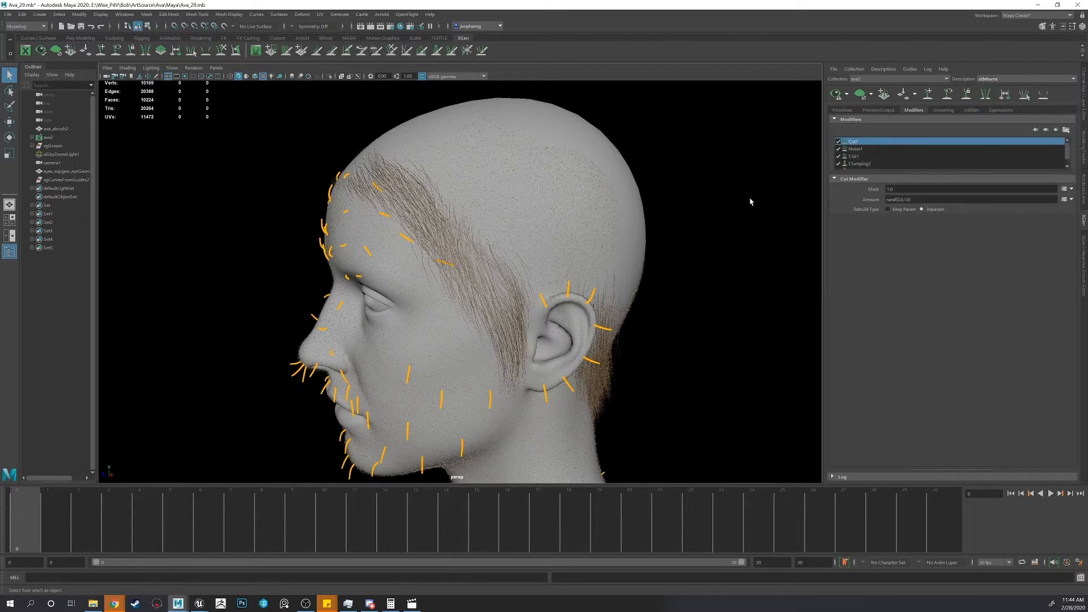
middle_click_drag(658, 227, 665, 201, "alt")
right_click_drag(664, 202, 818, 172, "alt")
key("Delete")
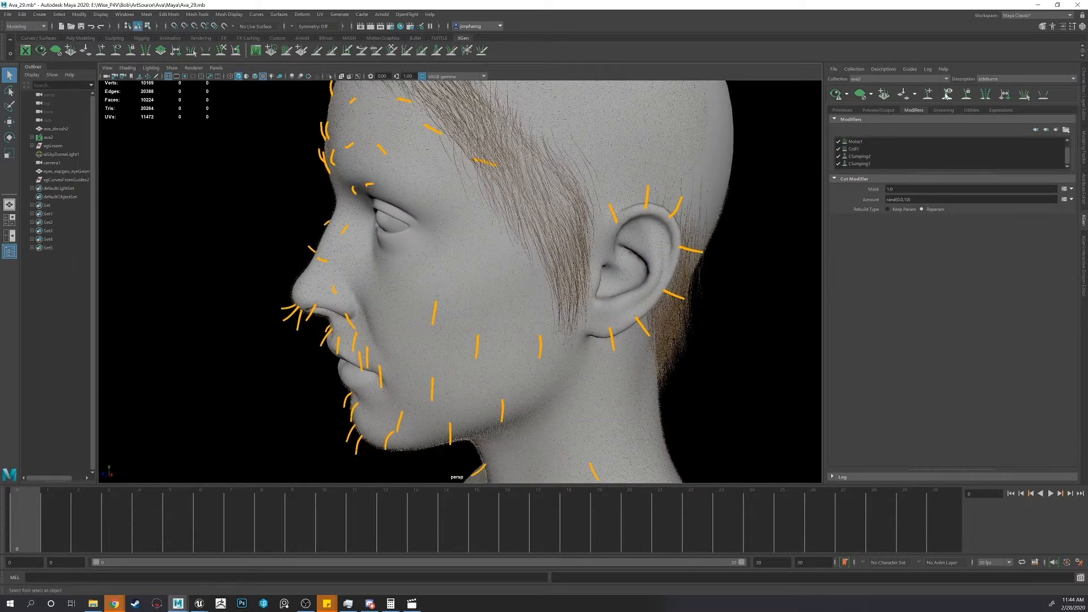
left_click_drag(726, 182, 794, 125, "alt")
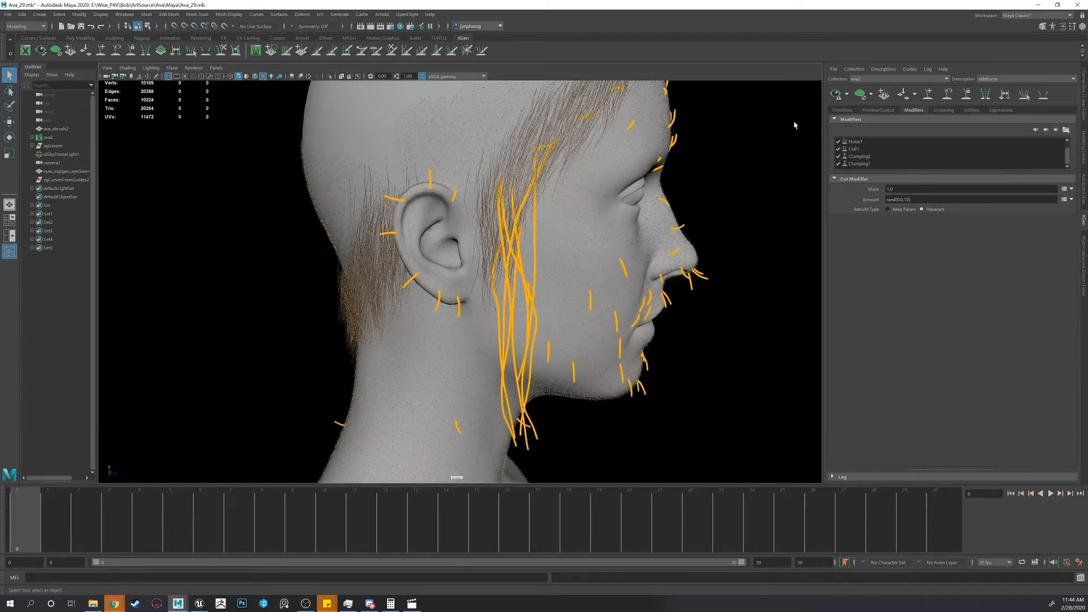
left_click(835, 94)
left_click_drag(708, 170, 606, 199, "alt")
middle_click_drag(606, 200, 651, 192, "alt")
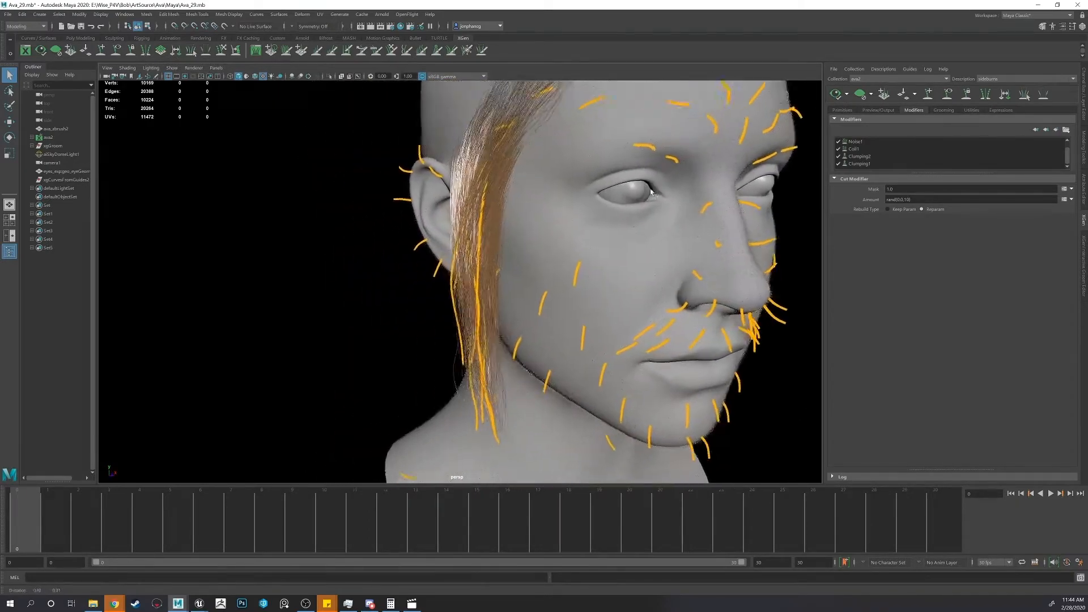
right_click_drag(651, 192, 782, 143, "alt")
- Inspect the sideburns' Clumping1, Coil1 and Noise1 modifier settings
left_click(873, 165)
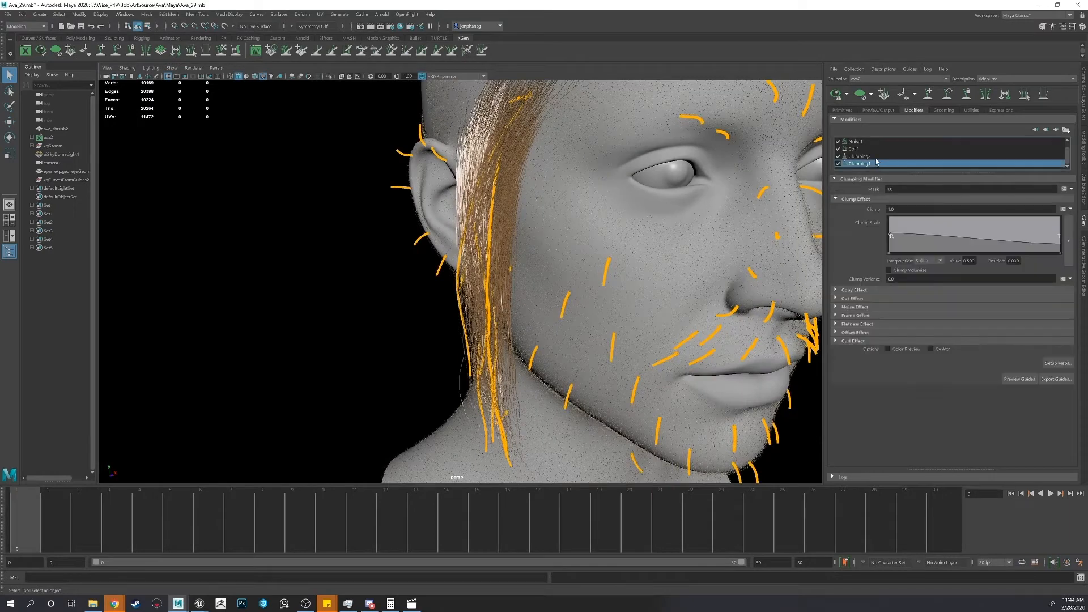
left_click(883, 149)
scroll(880, 163, "up", 1)
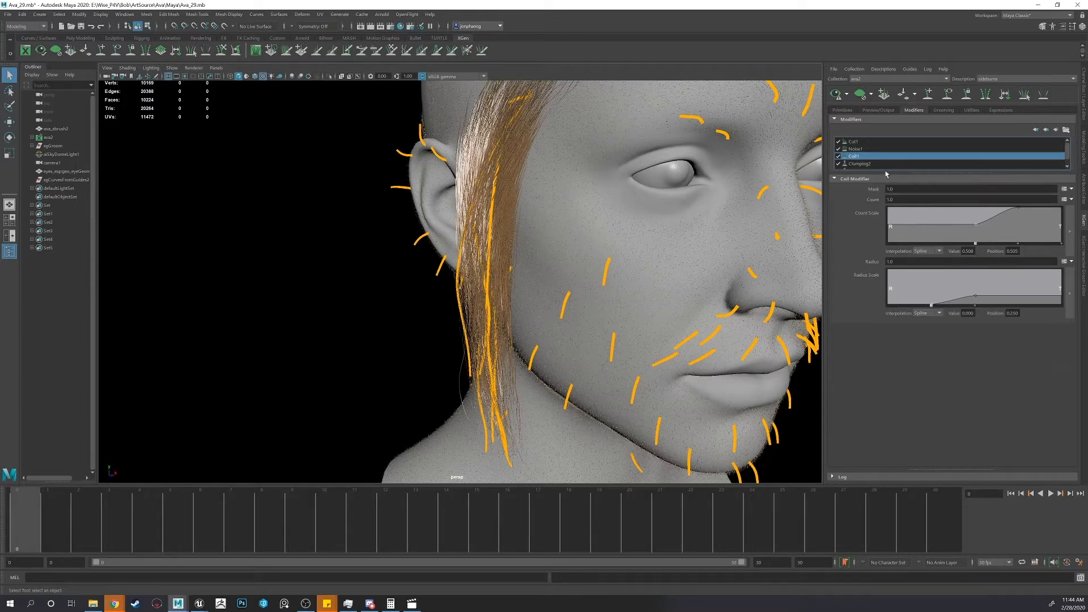
left_click_drag(762, 213, 810, 185, "alt")
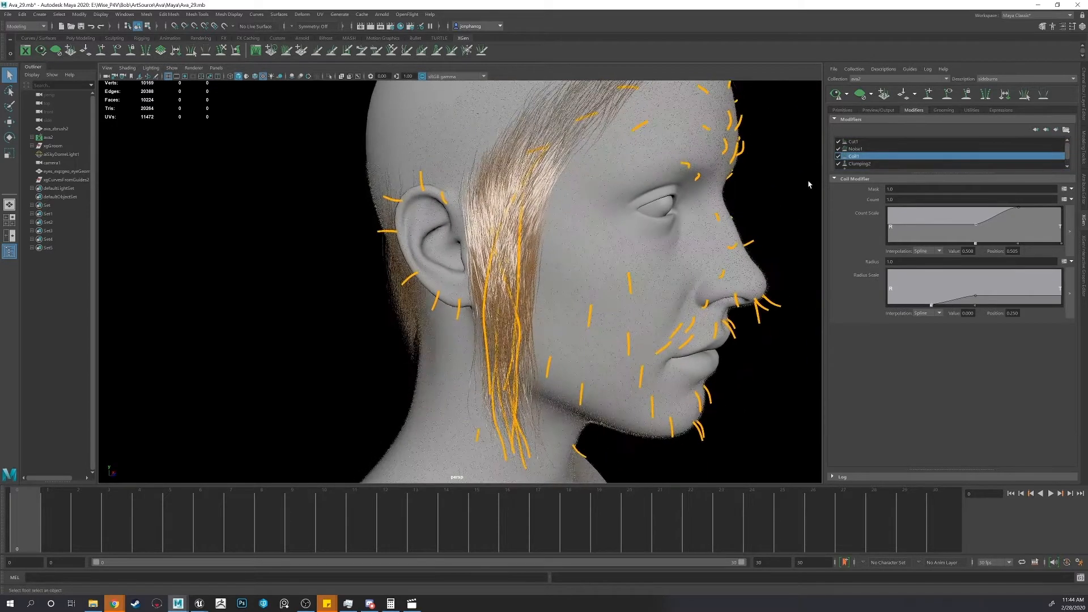
left_click(862, 149)
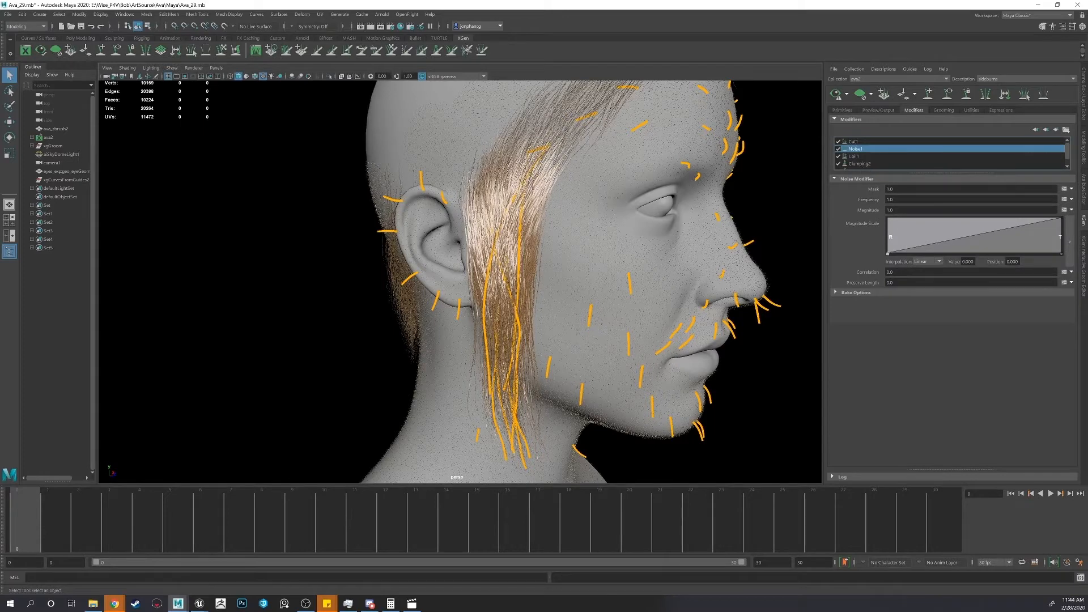
- Review the sideburns' generator and primitive attributes
left_click(840, 111)
right_click_drag(743, 173, 697, 181, "alt")
middle_click_drag(697, 180, 674, 173, "alt")
scroll(859, 255, "down", 2)
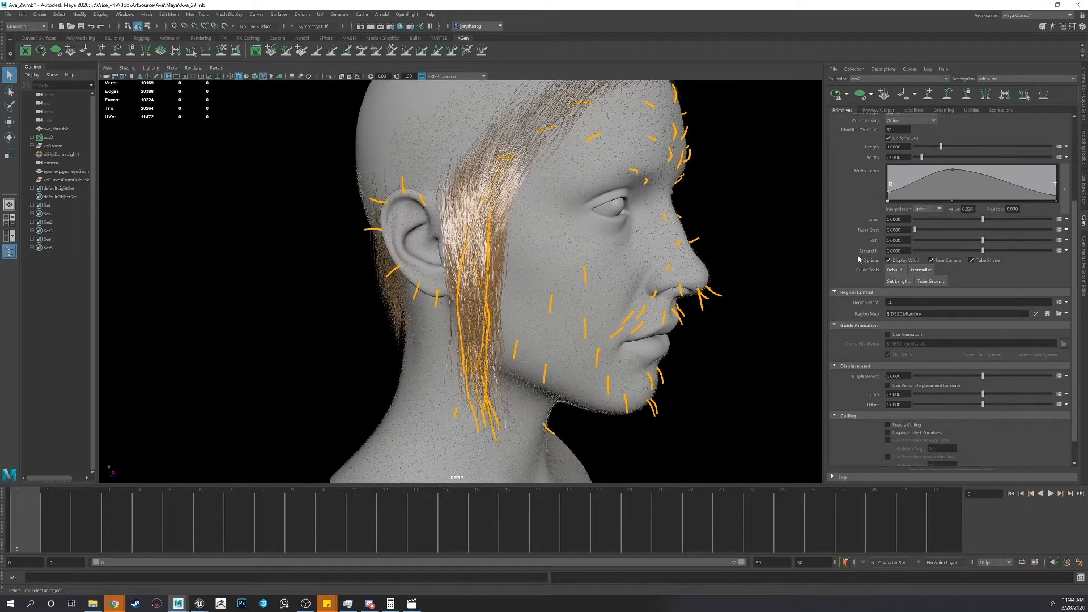
scroll(849, 261, "up", 4)
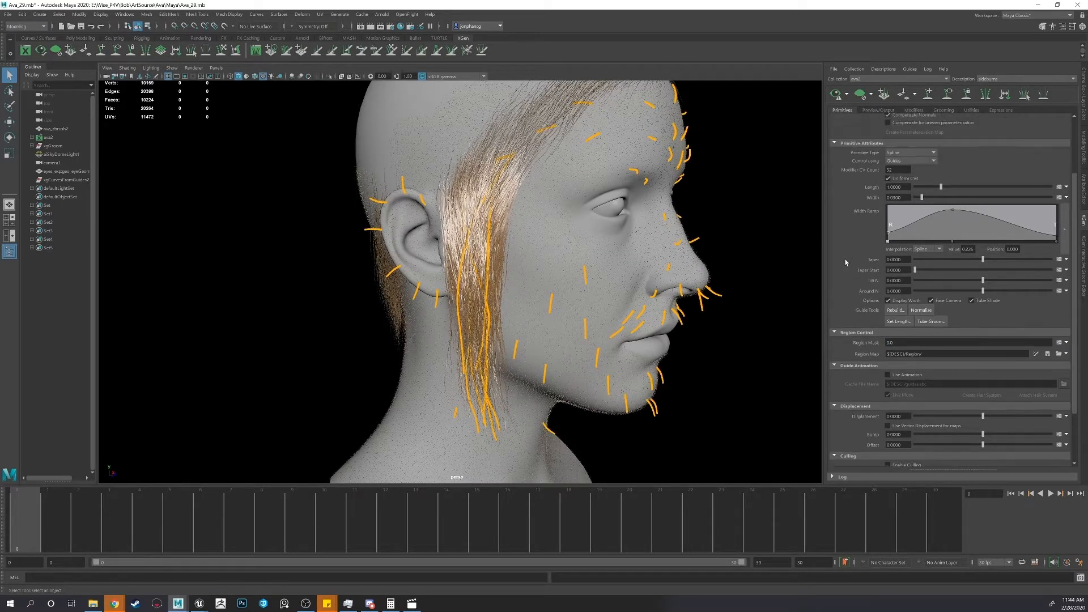
scroll(842, 263, "up", 1)
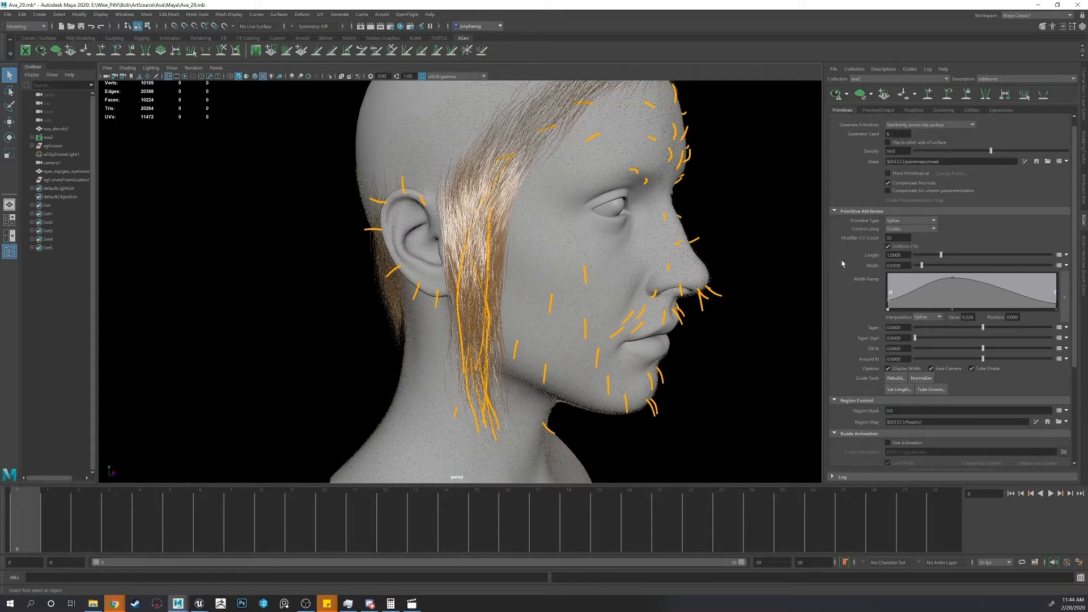
scroll(861, 307, "up", 1)
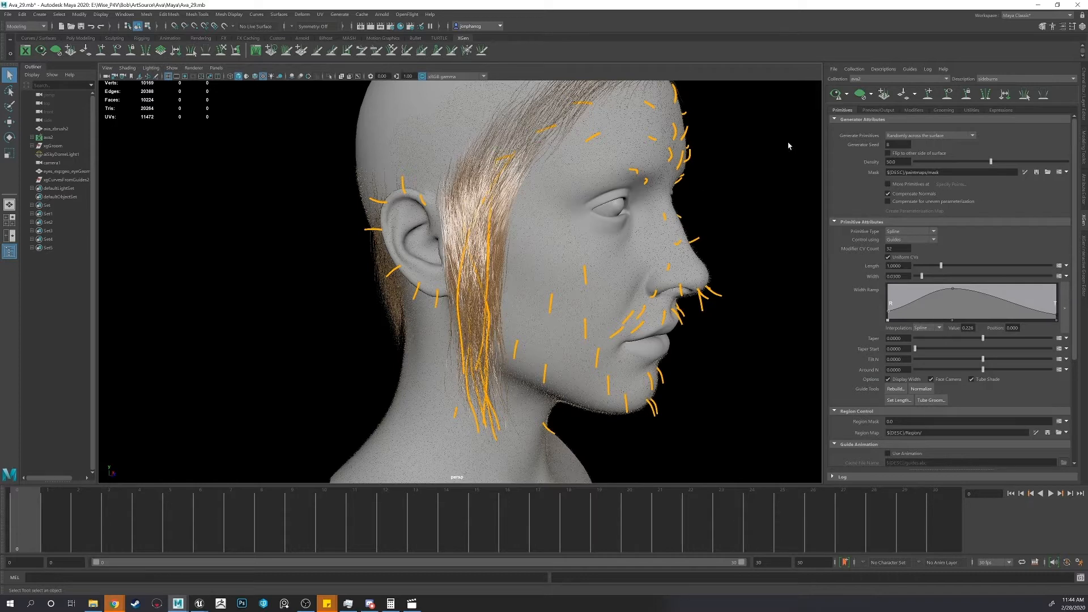
- Check the sideburns' Cut1 and Coil1 modifier settings
left_click(922, 111)
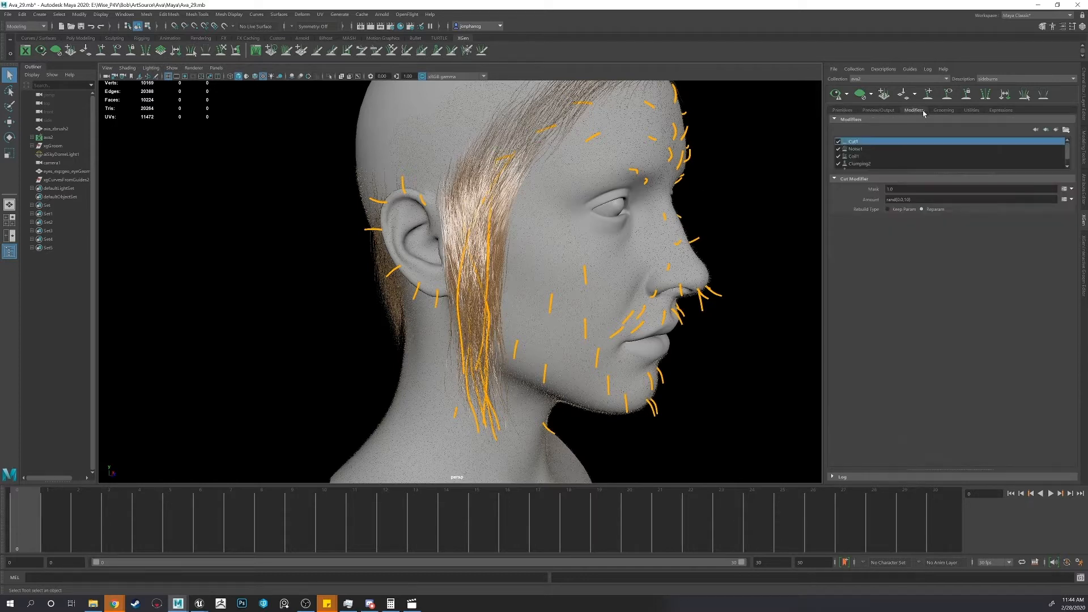
left_click(865, 156)
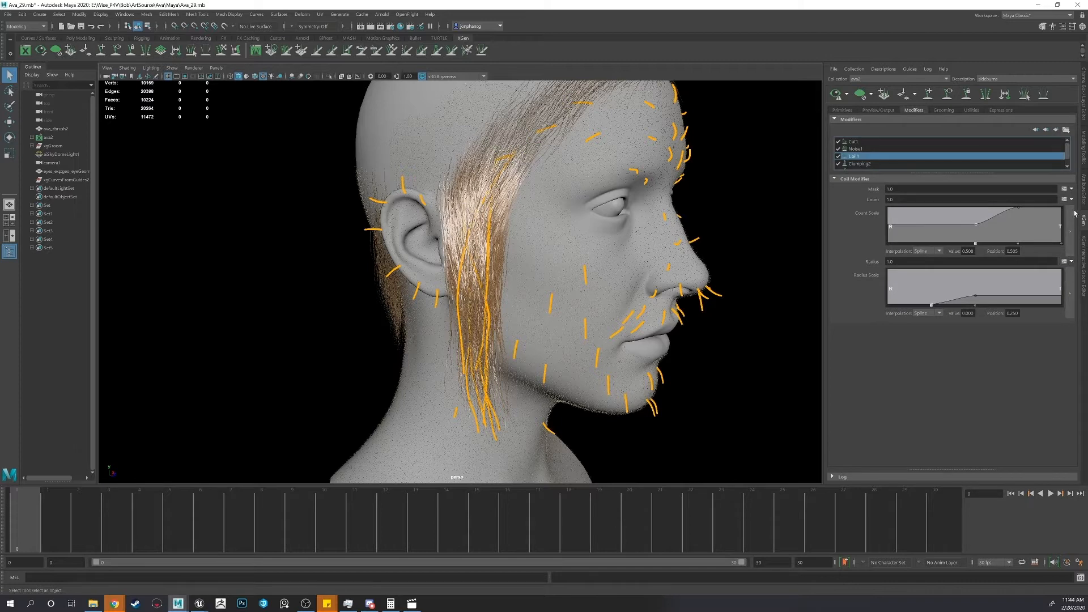
- Switch to the eyebrows description and show its guides on the head
left_click(1020, 81)
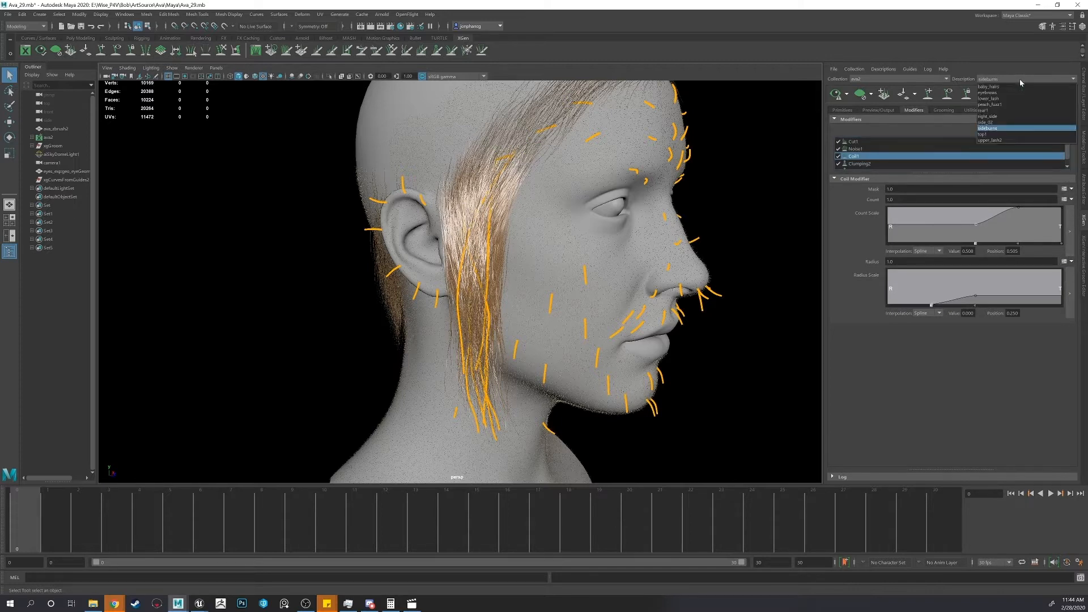
left_click(988, 92)
left_click_drag(761, 175, 650, 200, "alt")
left_click(947, 95)
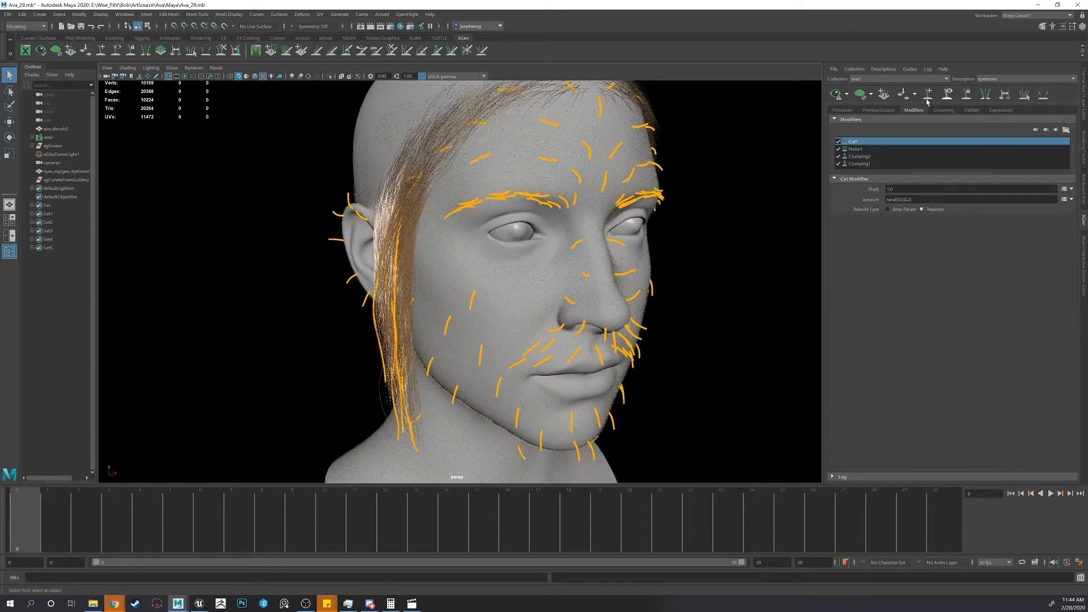
- Examine the direction and placement of the eyebrow guides up close from the side, three-quarter and front
left_click_drag(737, 182, 601, 176, "alt")
right_click_drag(601, 175, 645, 176, "alt")
middle_click_drag(645, 176, 628, 192, "alt")
left_click_drag(548, 187, 506, 200, "alt")
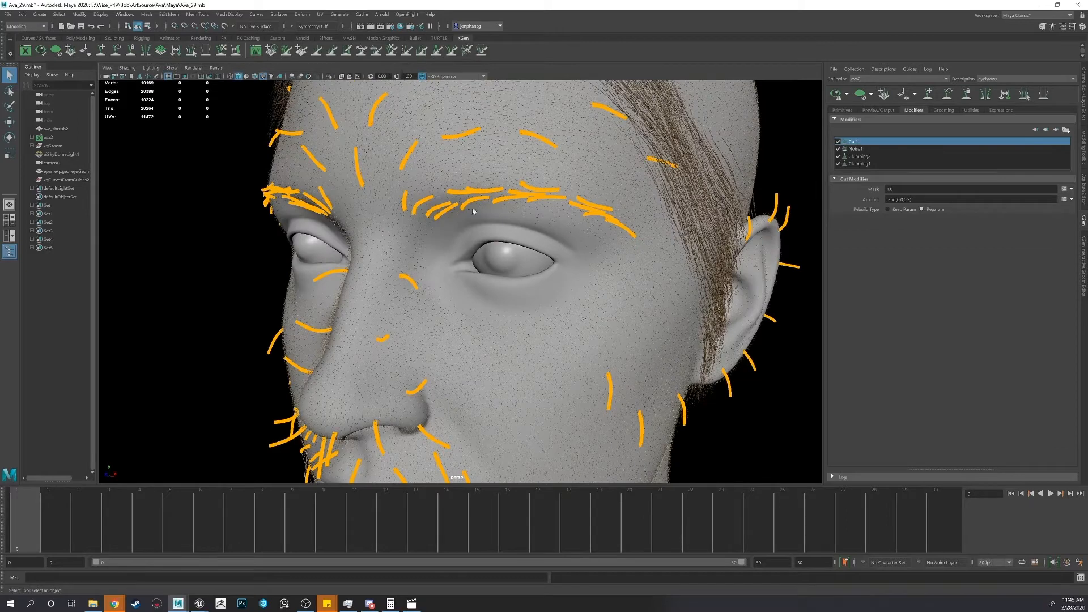
left_click_drag(626, 221, 536, 197, "alt")
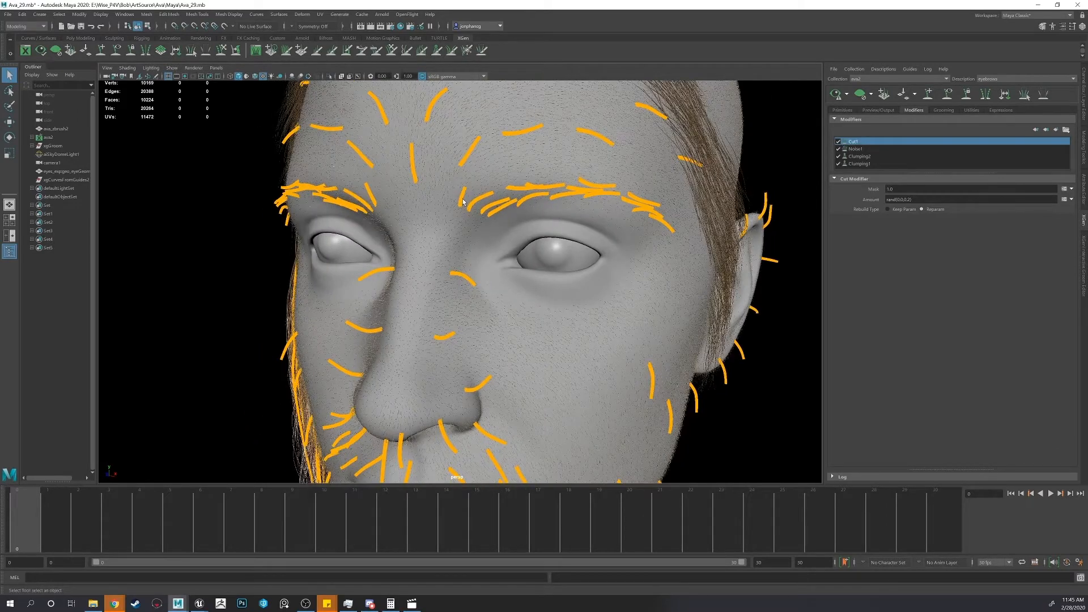
mouse_move(463, 202)
left_mouse_down("alt")
mouse_move(498, 194)
mouse_move(476, 212)
left_mouse_up("alt")
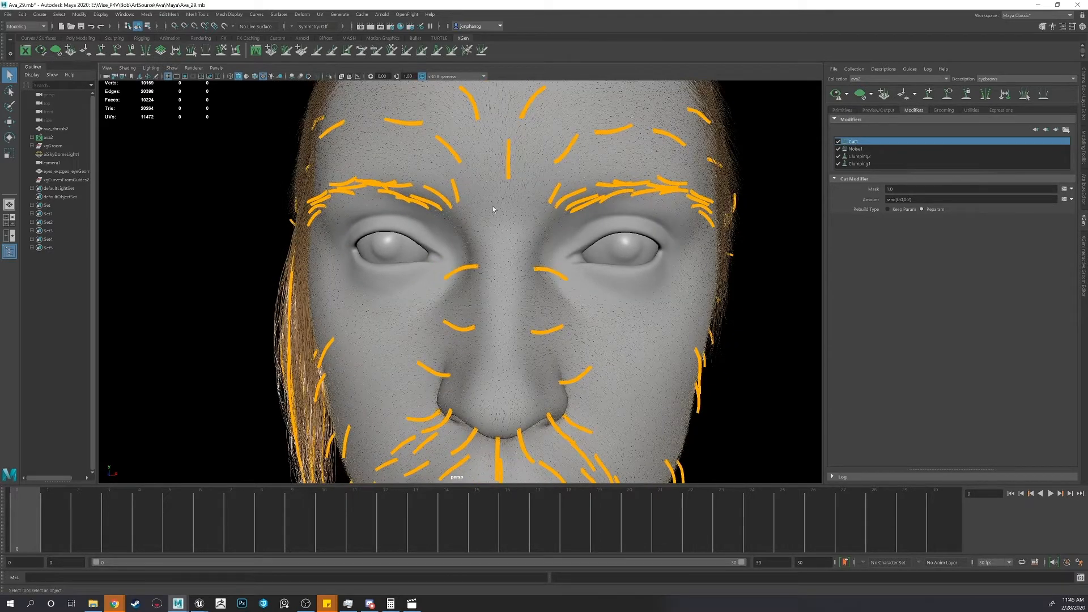
left_click_drag(554, 210, 523, 204, "alt")
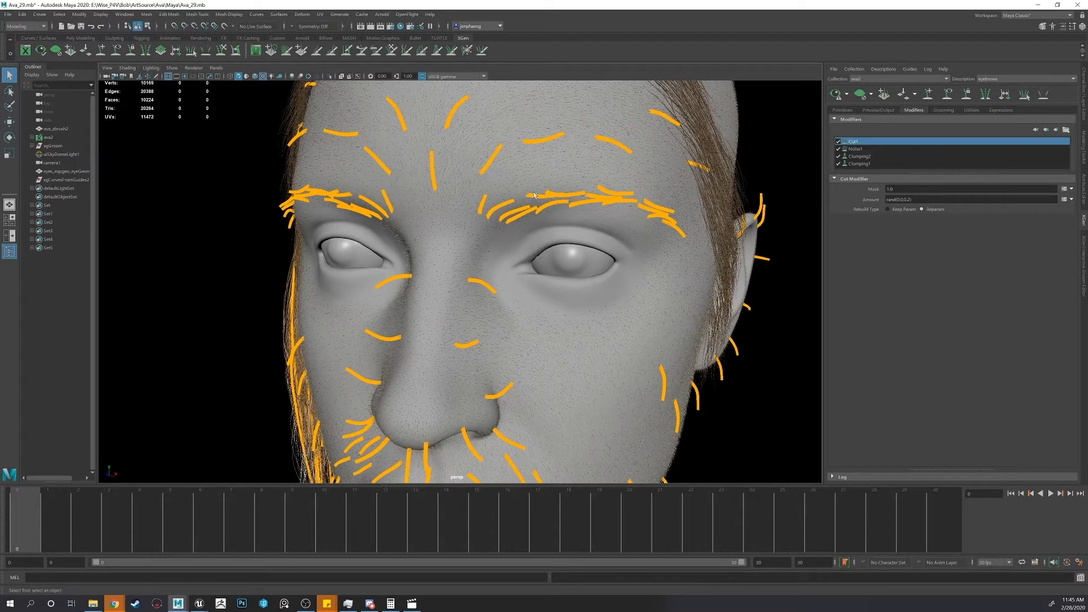
left_click_drag(534, 196, 558, 199, "alt")
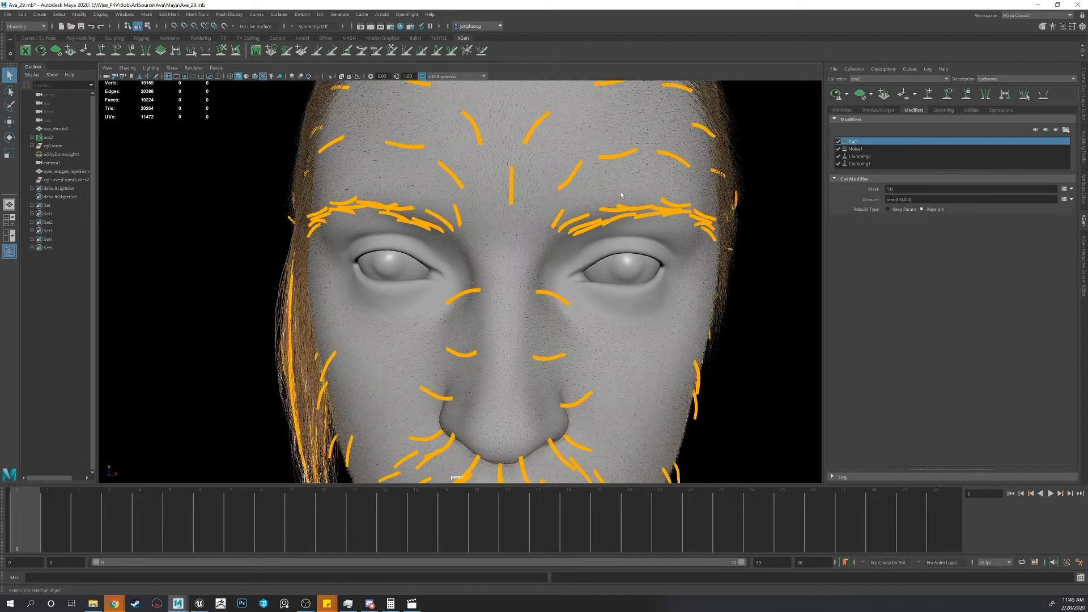
- Inspect the eyebrows' Clumping1, Clumping2, Noise1 and Cut1 modifier settings
left_click(866, 164)
left_click(867, 156)
left_click(873, 148)
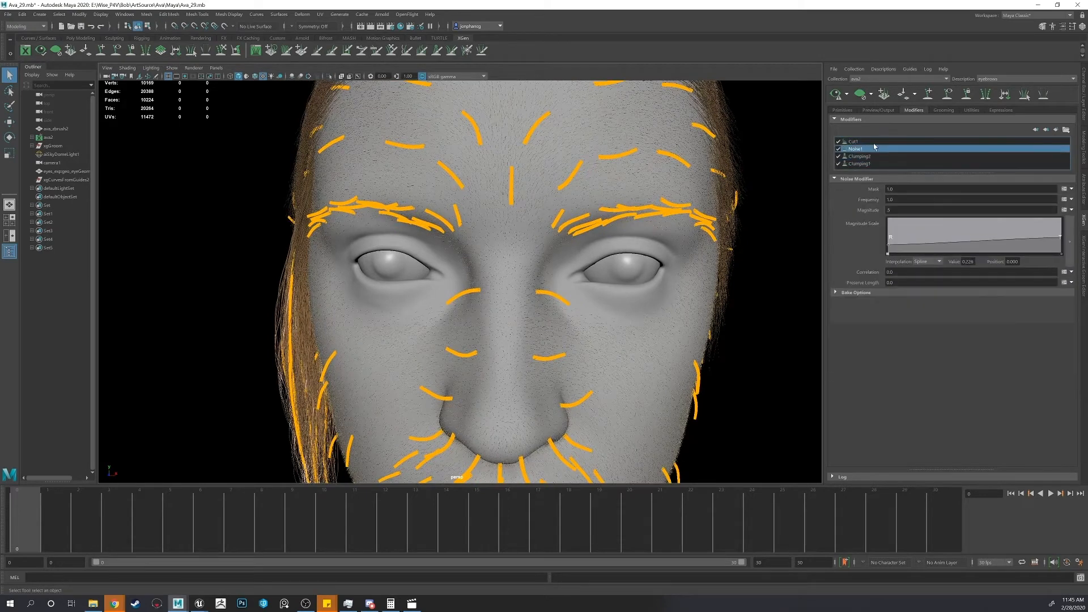
left_click(875, 142)
- Review the eyebrows' density, mask, length and width attributes with both brows in view from the front
left_click(841, 110)
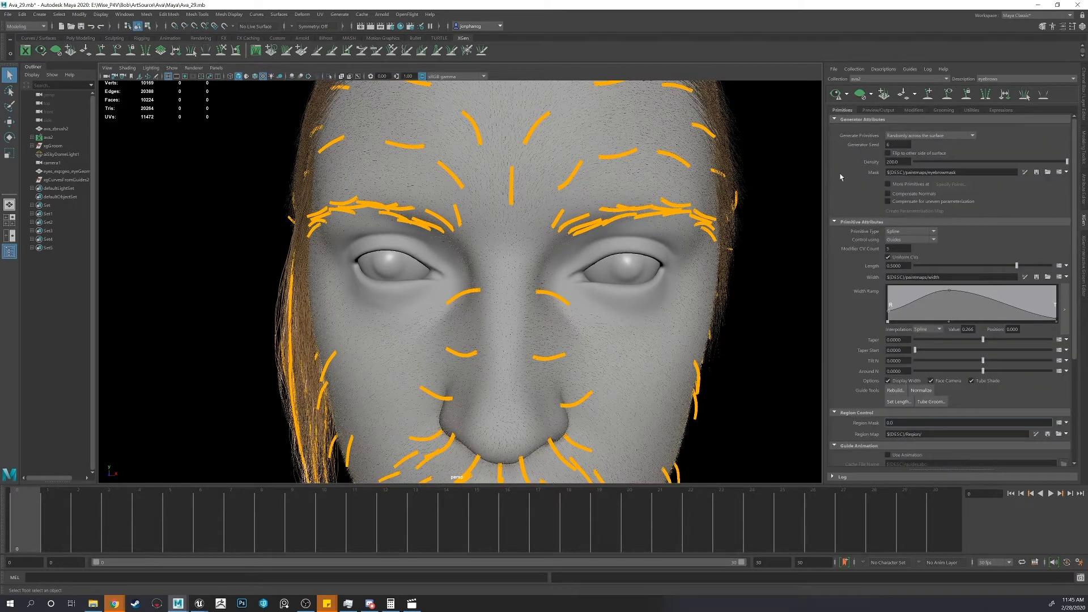
middle_click_drag(747, 182, 719, 170, "alt")
left_click_drag(719, 170, 738, 168, "alt")
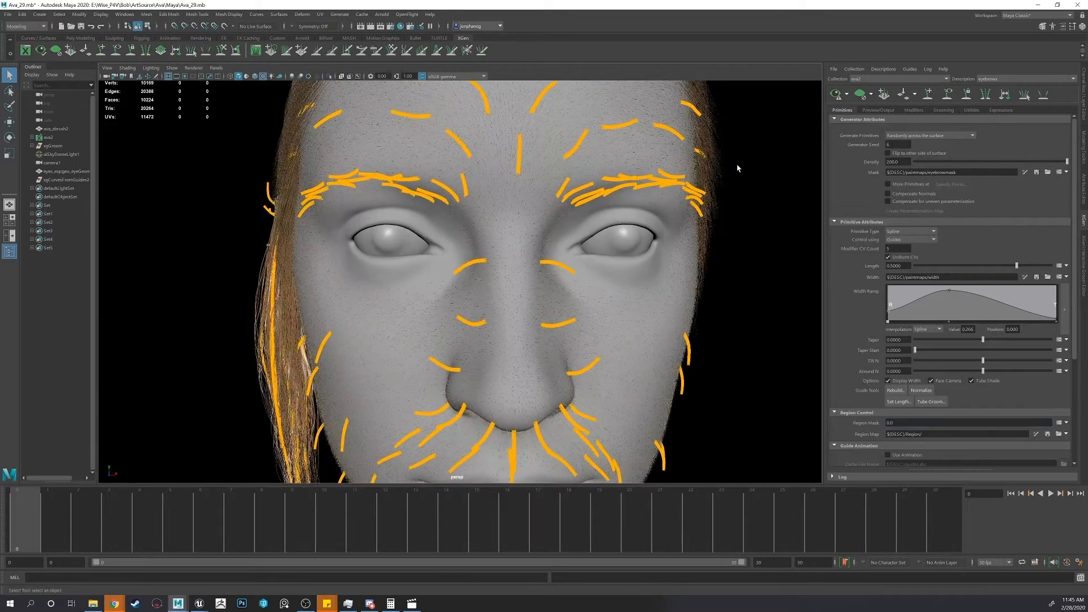
middle_click_drag(739, 168, 715, 172, "alt")
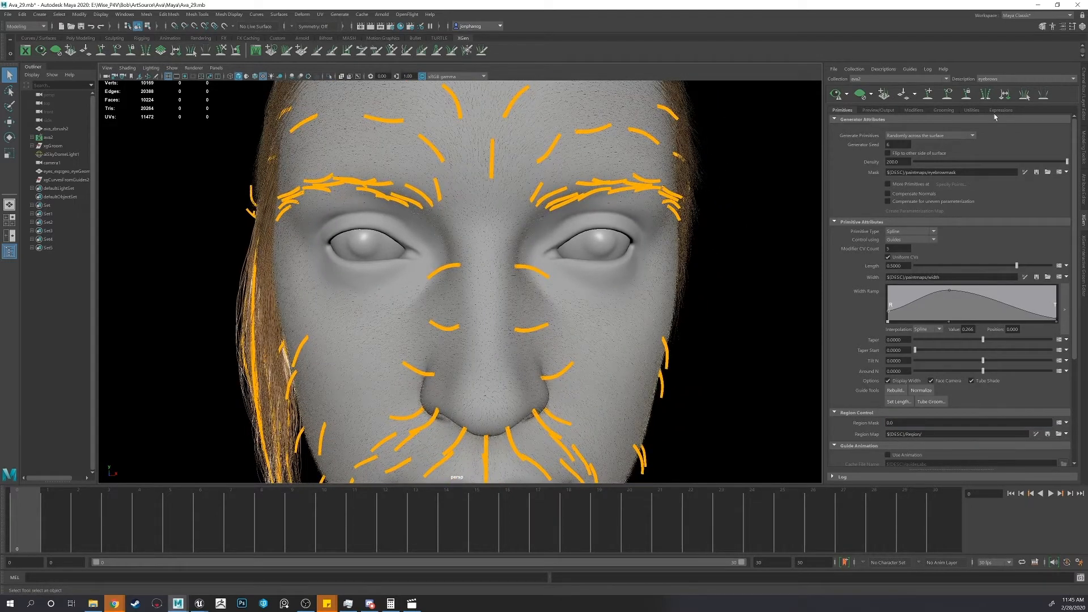
- Browse the global, local and user modifier presets available for the eyebrows without loading one
left_click(922, 112)
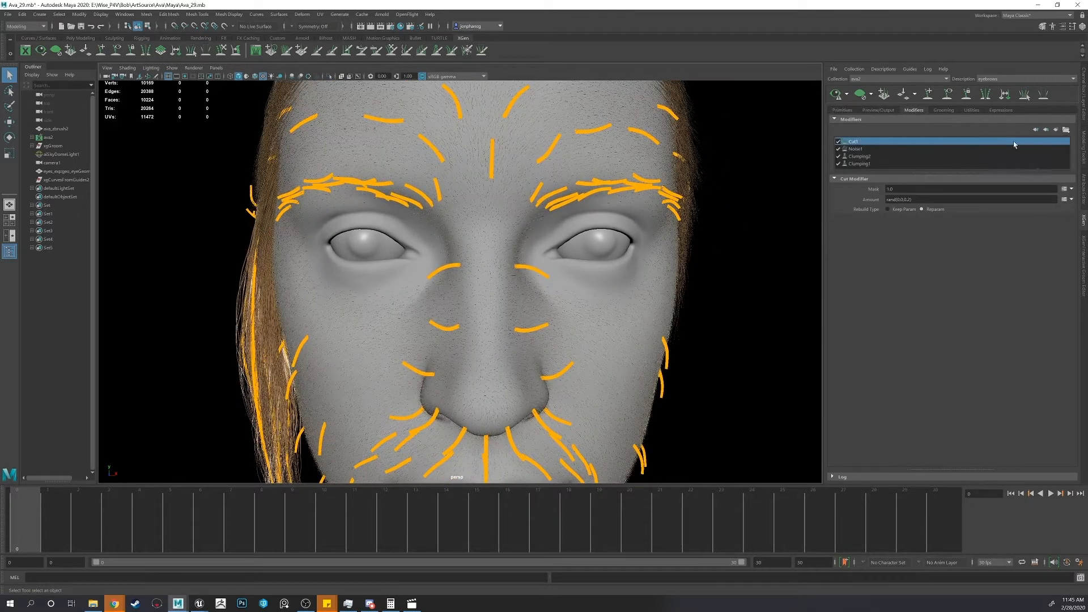
left_click(1066, 130)
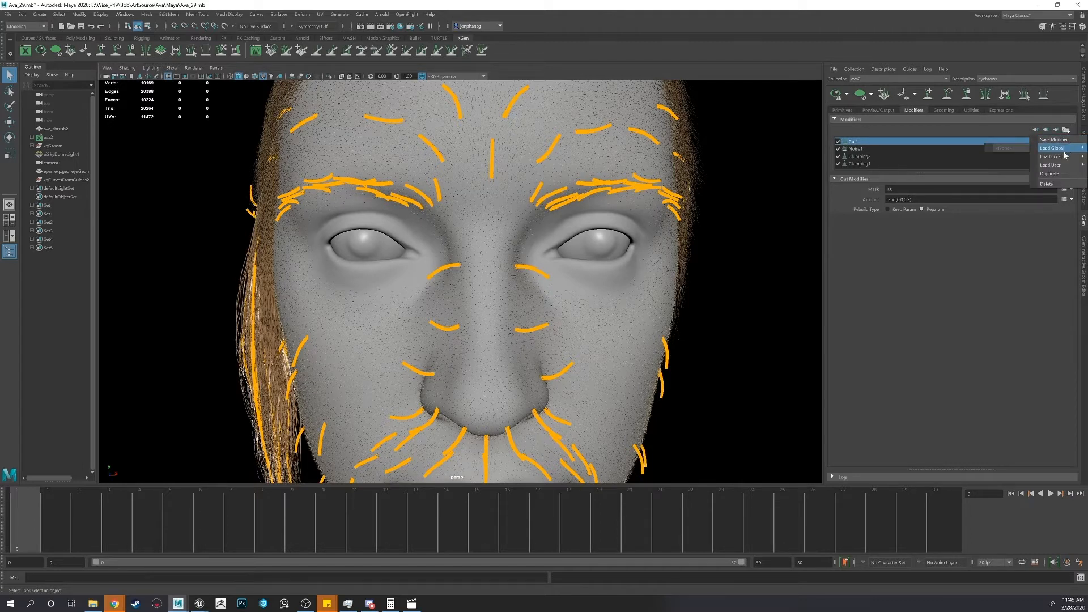
mouse_move(1065, 159)
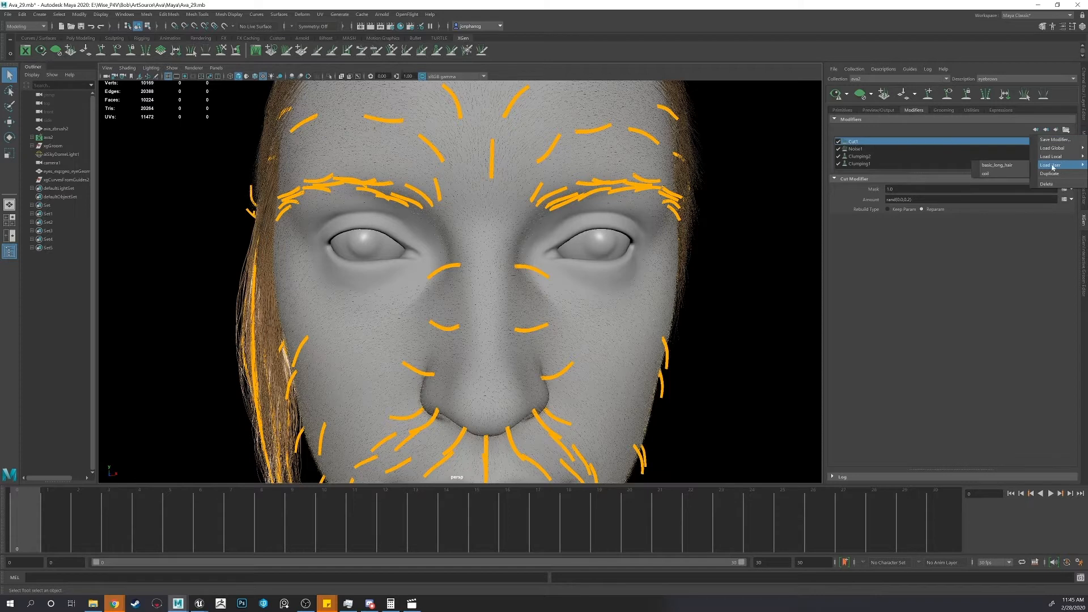
left_click(969, 129)
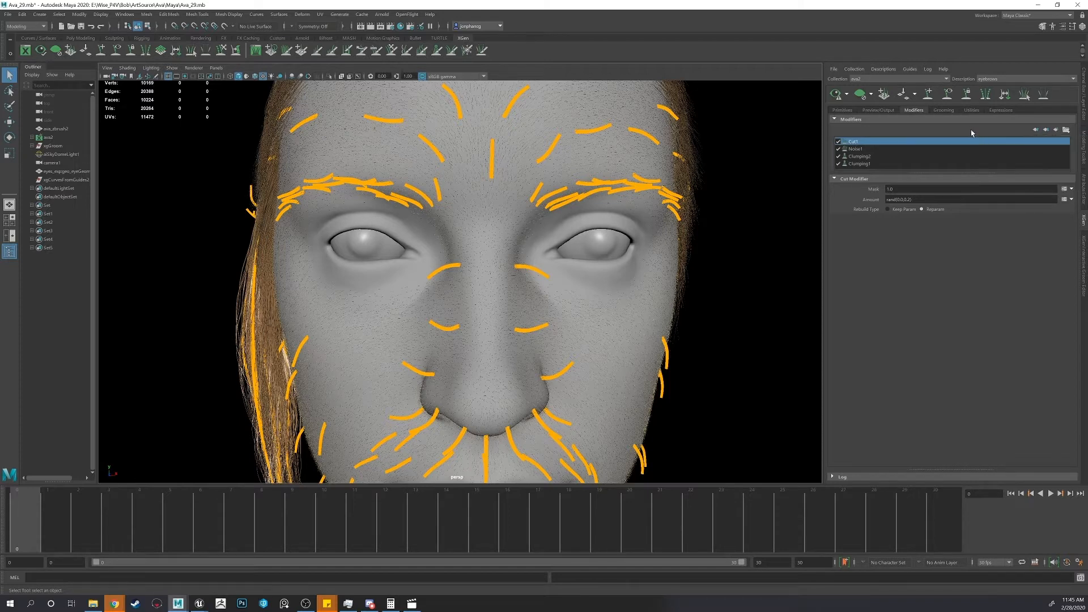
- Preview the eyebrow hair, hide the eyebrow guides and frame one brow in close-up
left_click(843, 110)
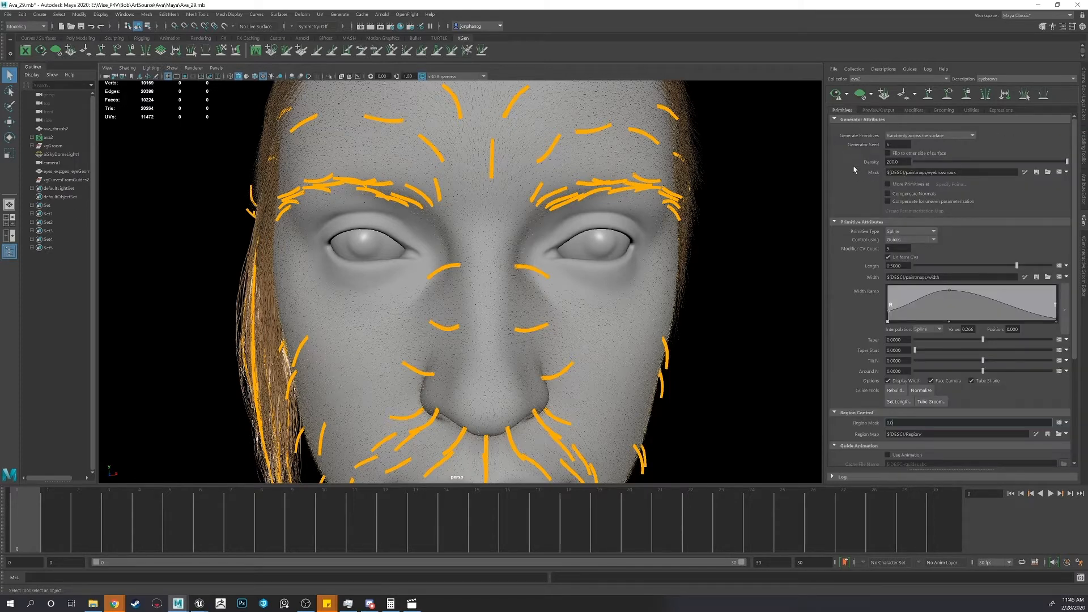
left_click(835, 94)
left_click_drag(767, 134, 708, 180, "alt")
left_click(947, 94)
scroll(599, 164, "up", 5)
scroll(706, 178, "up", 2)
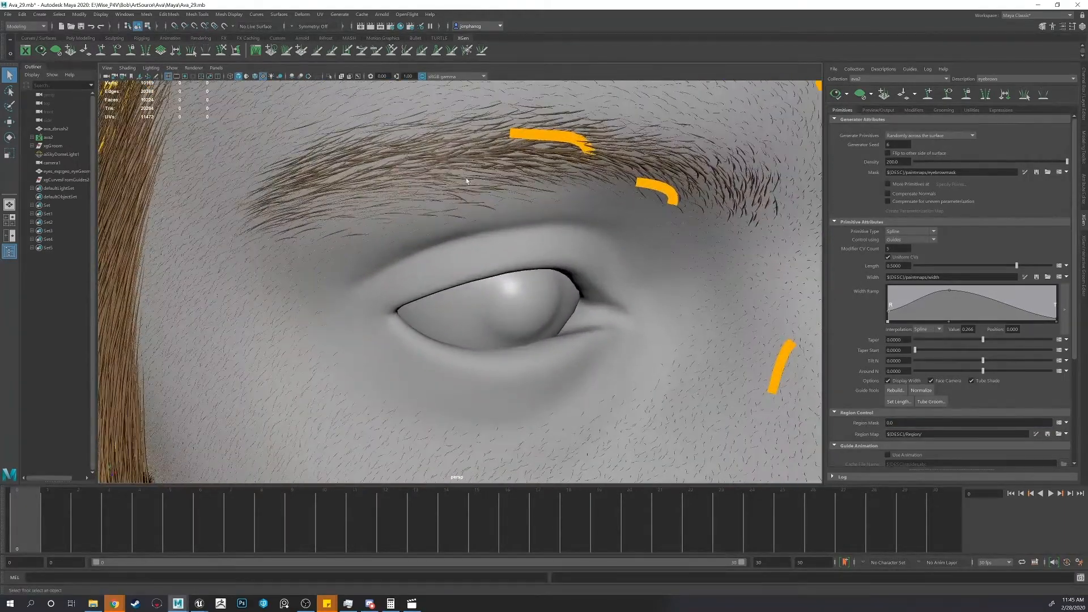
- Review all of the eyebrows' primitive attributes, from the generator settings down to culling, beside the previewed brow
scroll(867, 252, "down", 1)
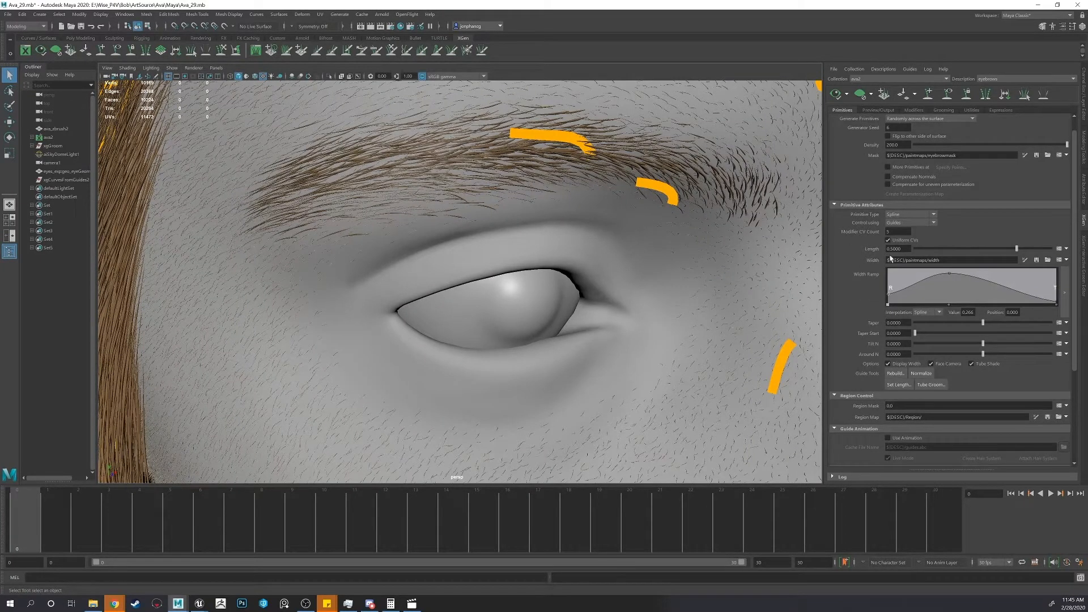
scroll(884, 256, "down", 1)
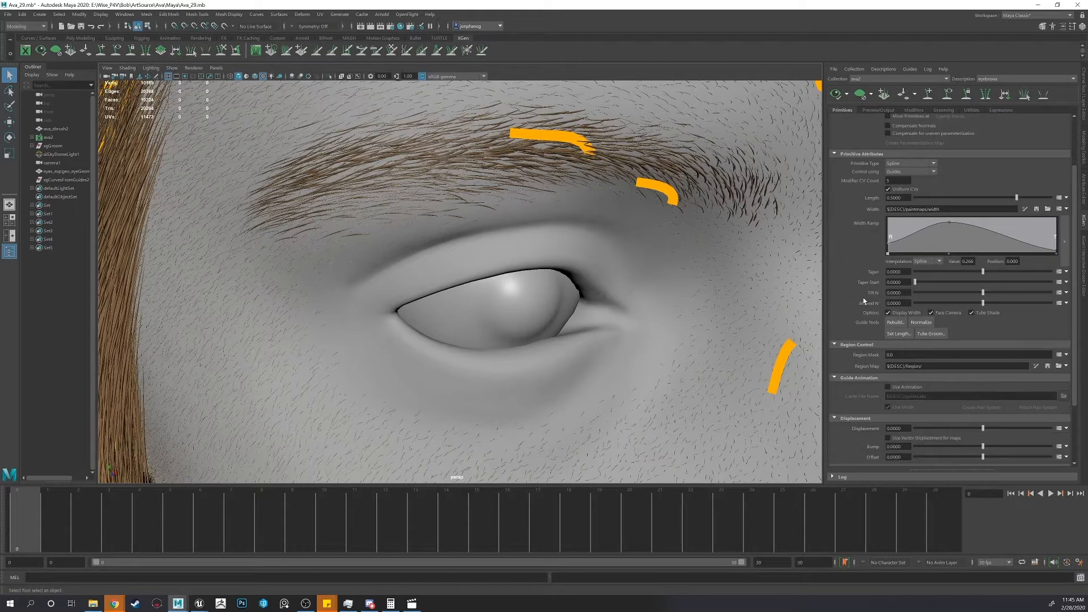
left_click_drag(469, 209, 642, 237, "alt")
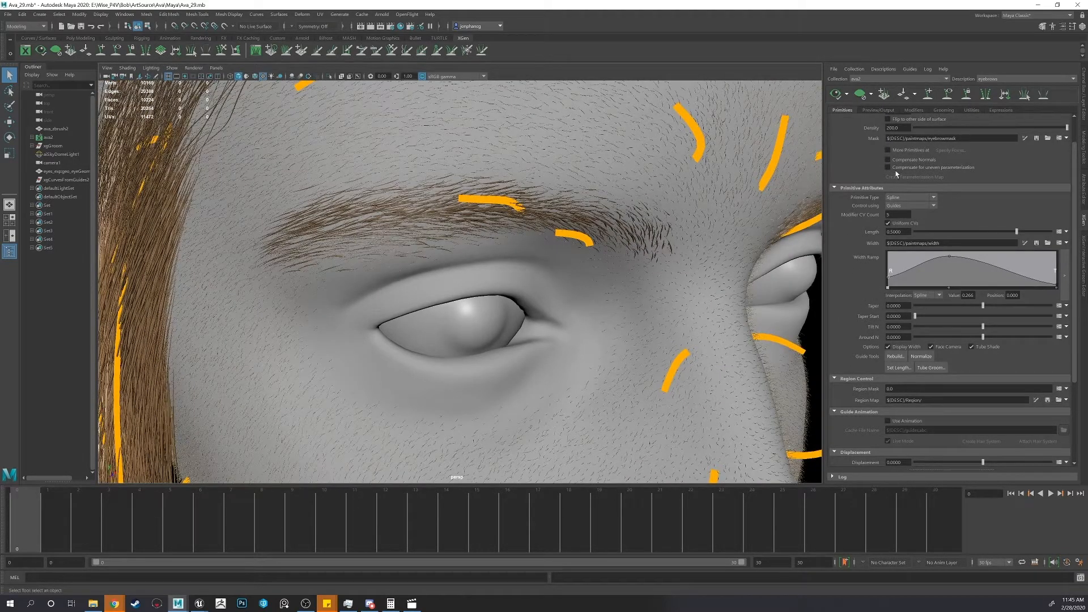
scroll(875, 263, "down", 5)
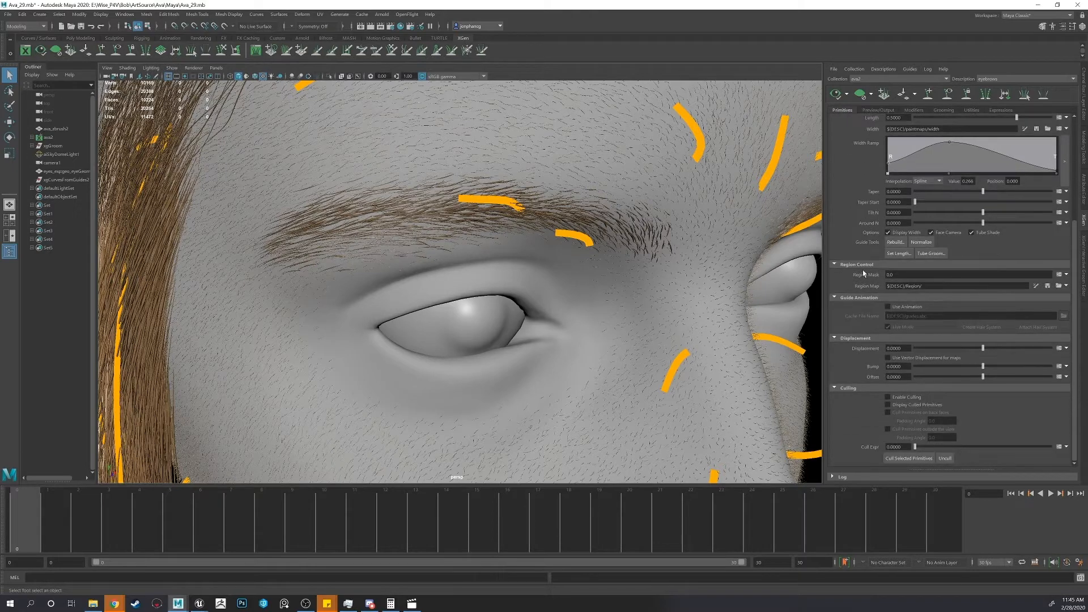
scroll(863, 274, "up", 6)
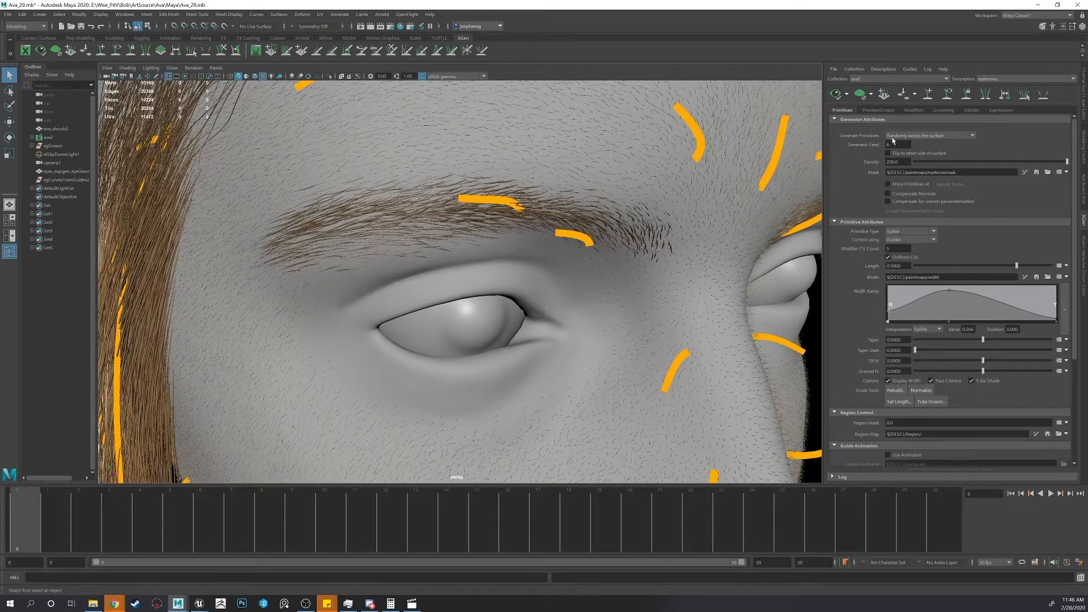
- Check the eyebrows' preview and output settings, then return to their primitive attributes
left_click(878, 110)
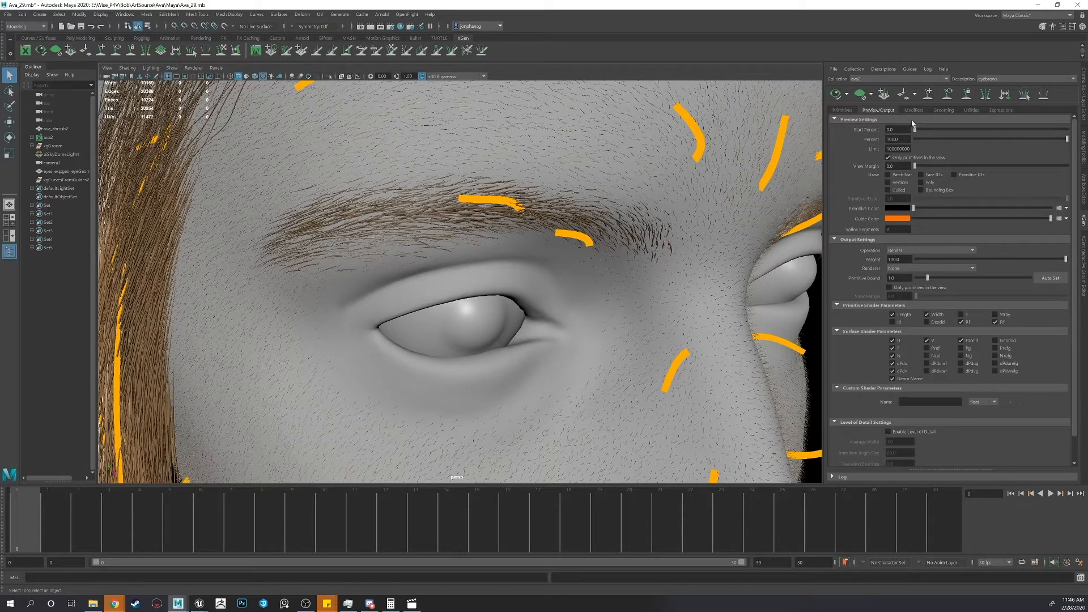
left_click(913, 110)
left_click(853, 110)
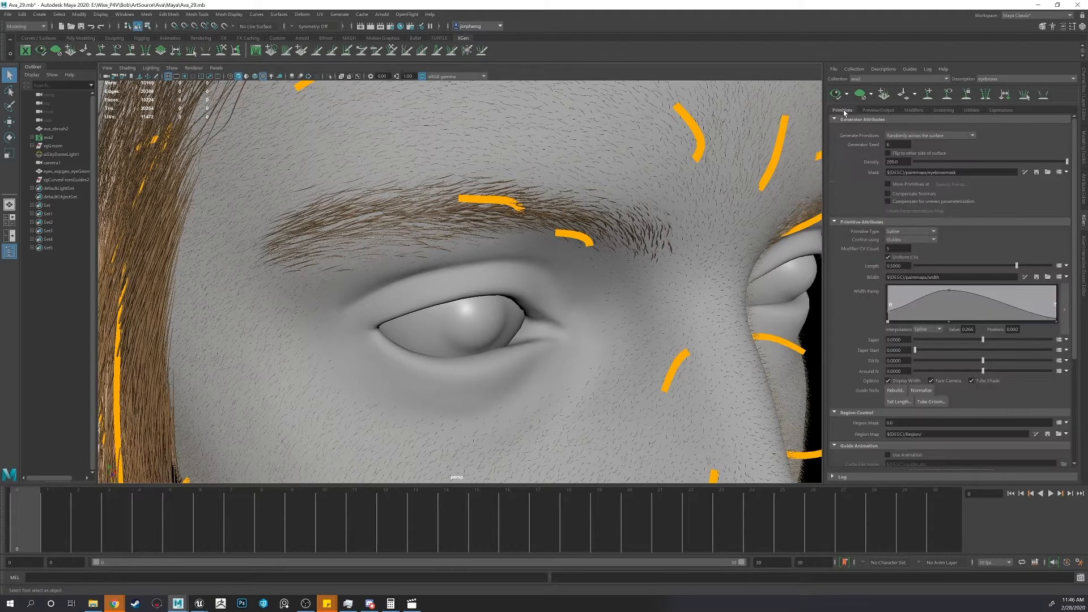
- Switch to the upper_lash2 description and show its guides around the upper eyelid
left_click(1023, 79)
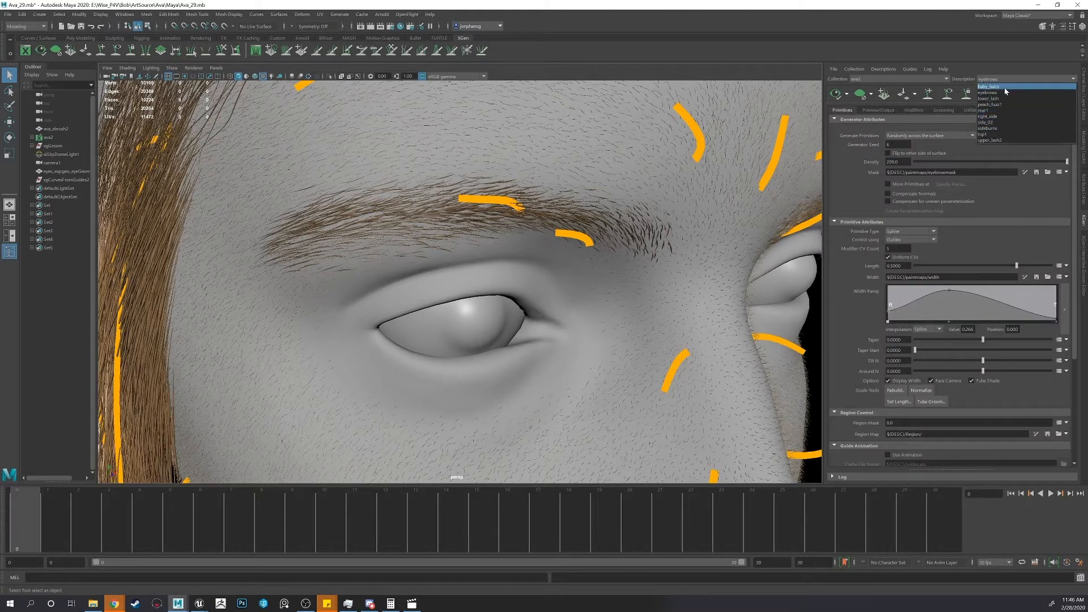
left_click(1001, 140)
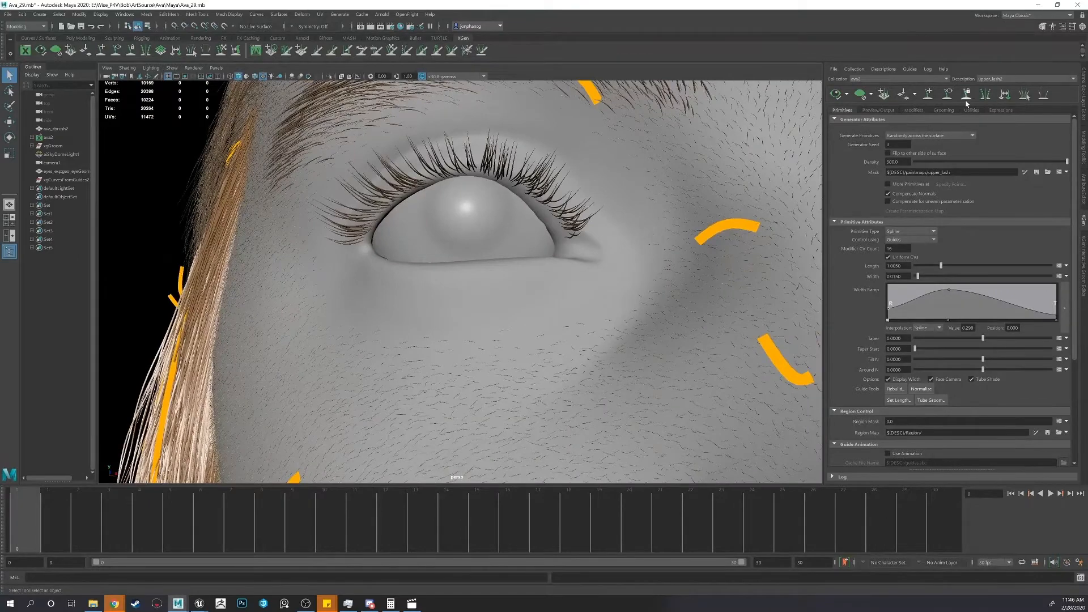
left_click(945, 96)
scroll(688, 186, "up", 2)
middle_click_drag(688, 186, 682, 225, "alt")
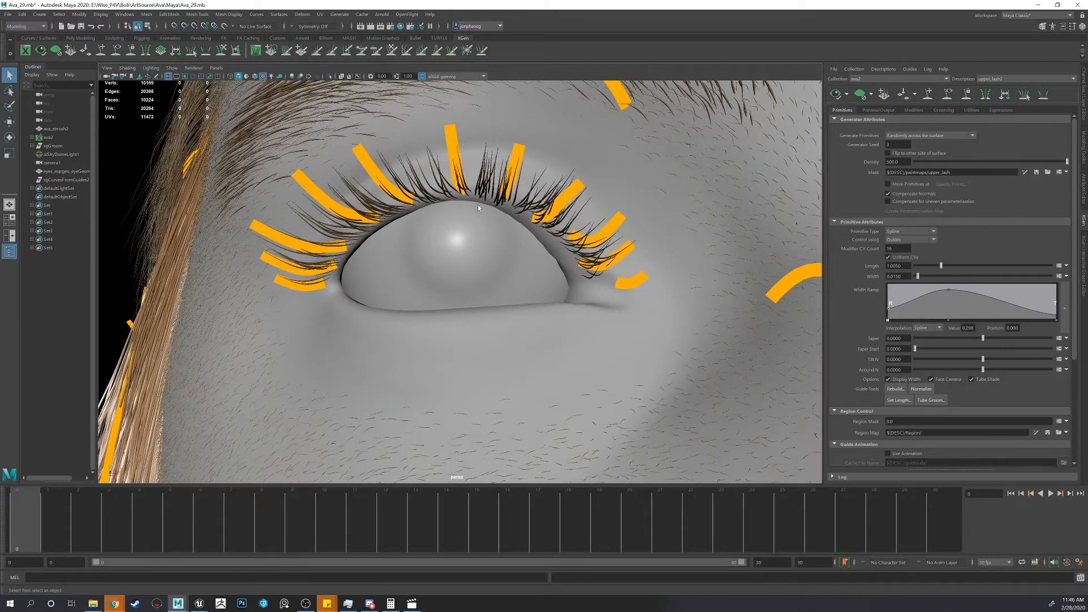
middle_click_drag(735, 187, 703, 327, "alt")
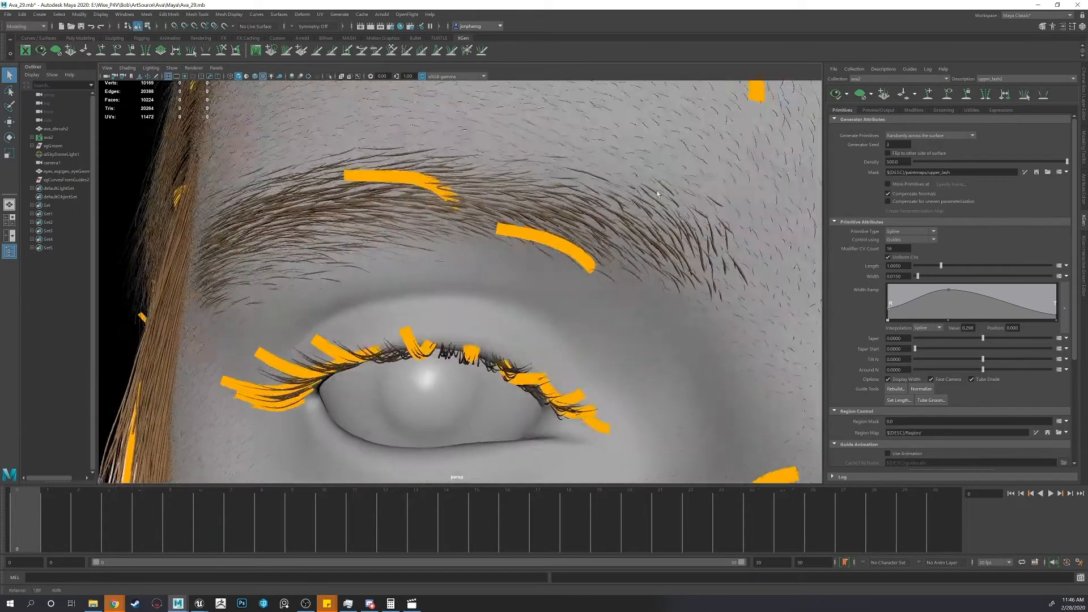
right_click_drag(703, 326, 608, 259, "alt")
middle_click_drag(608, 259, 667, 140, "alt")
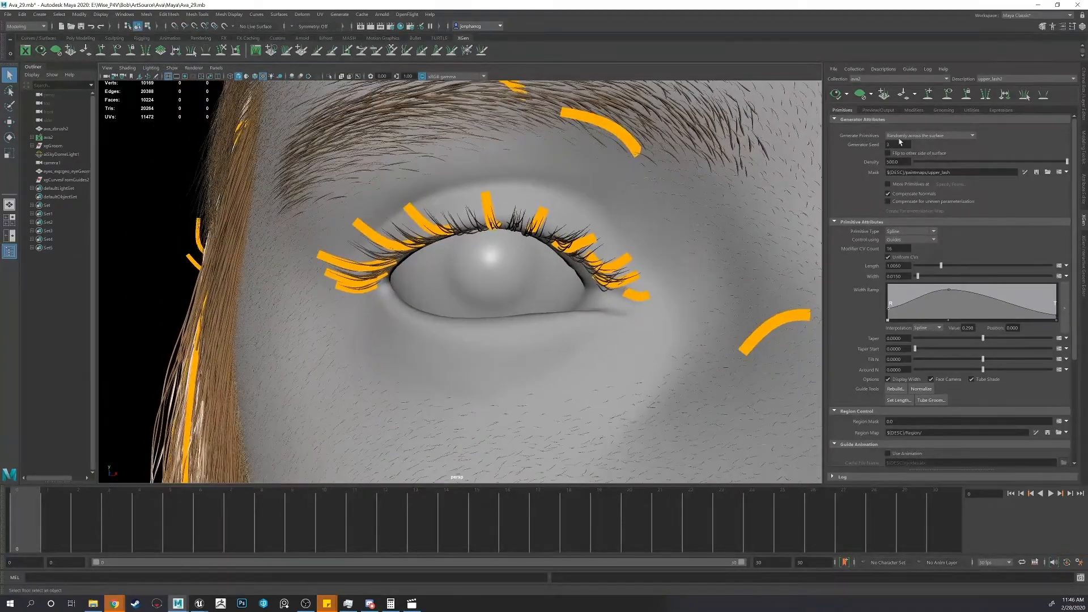
- Hide the upper lash guides and review the description's primitive attributes
left_click(947, 97)
left_click_drag(674, 152, 706, 226, "alt")
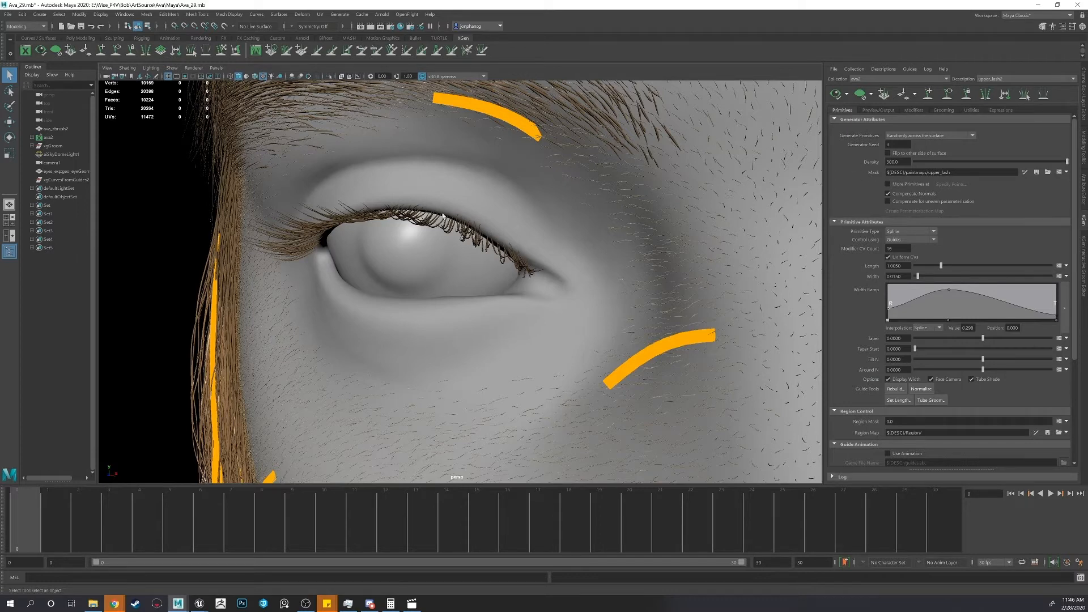
scroll(838, 210, "down", 5)
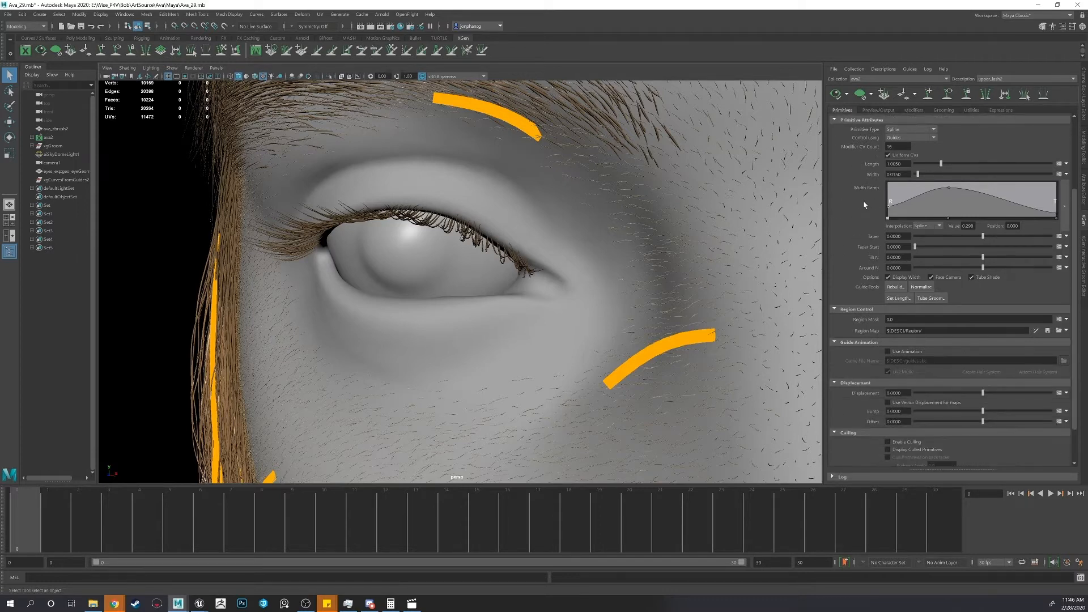
- Review the upper_lash2 modifiers, covering both Clumping modifiers, Noise and Cut, and look over the upper lashes
left_click(914, 109)
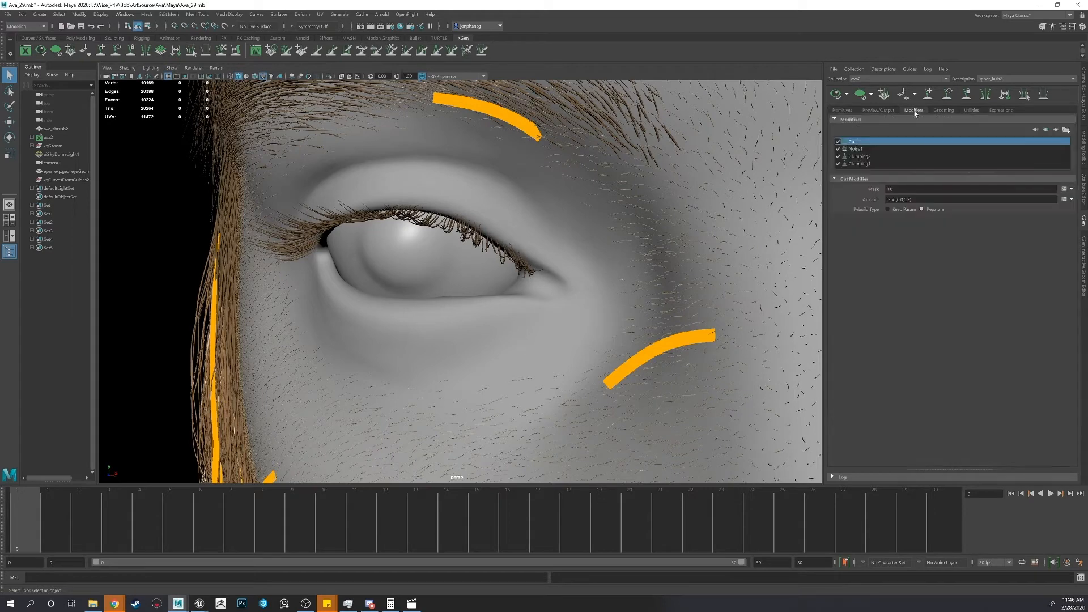
left_click(870, 163)
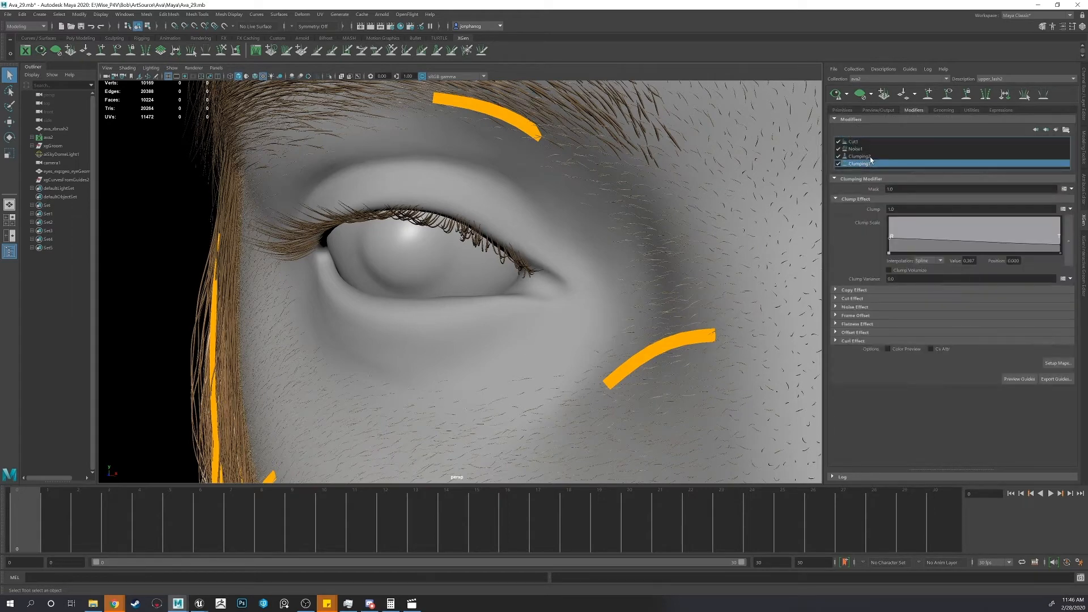
left_click(872, 156)
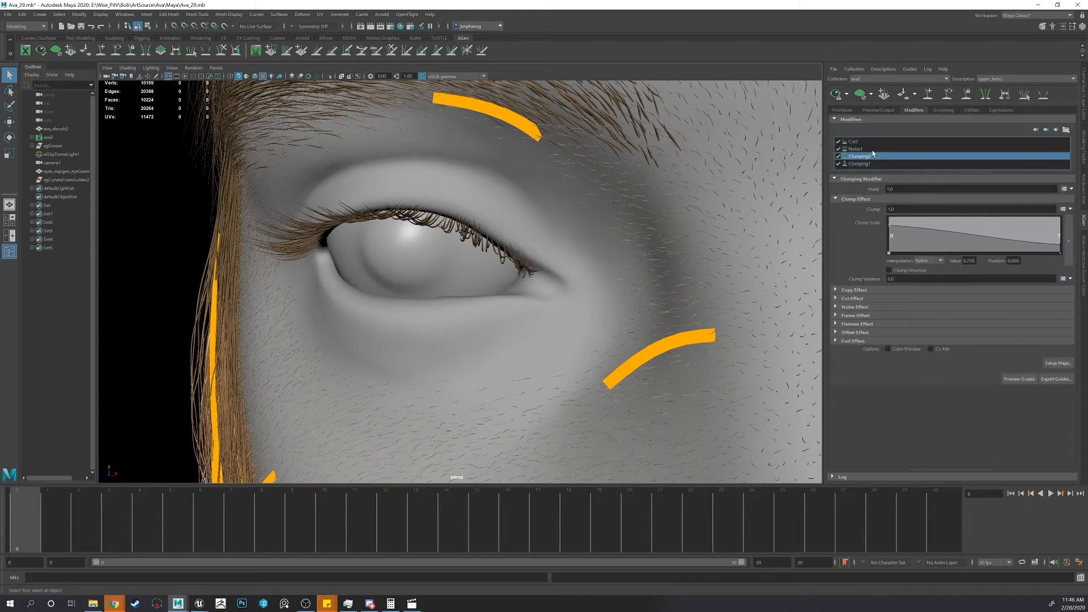
left_click(873, 149)
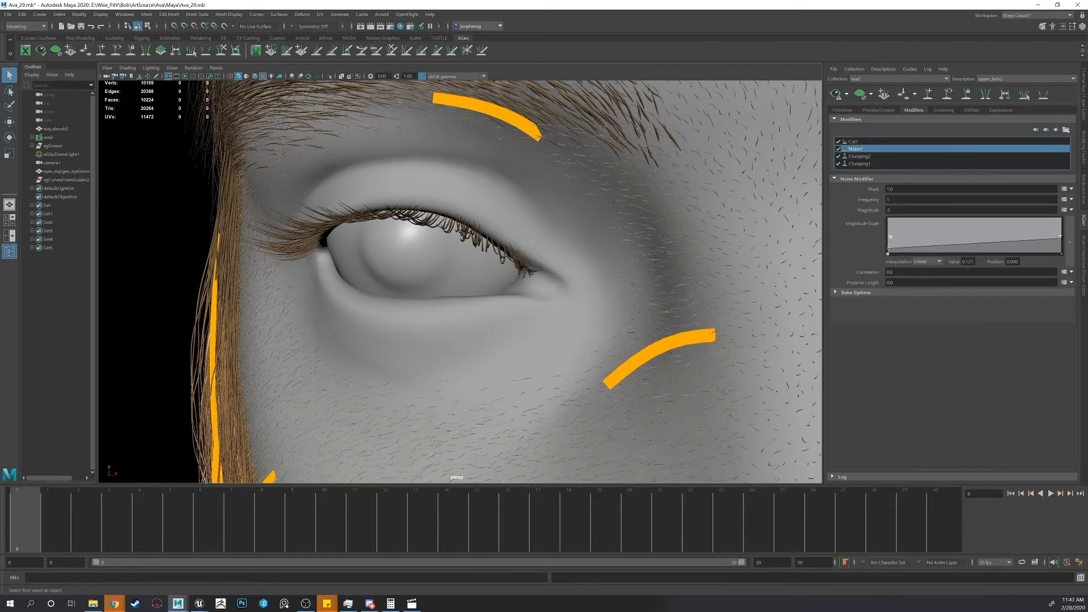
left_click(855, 142)
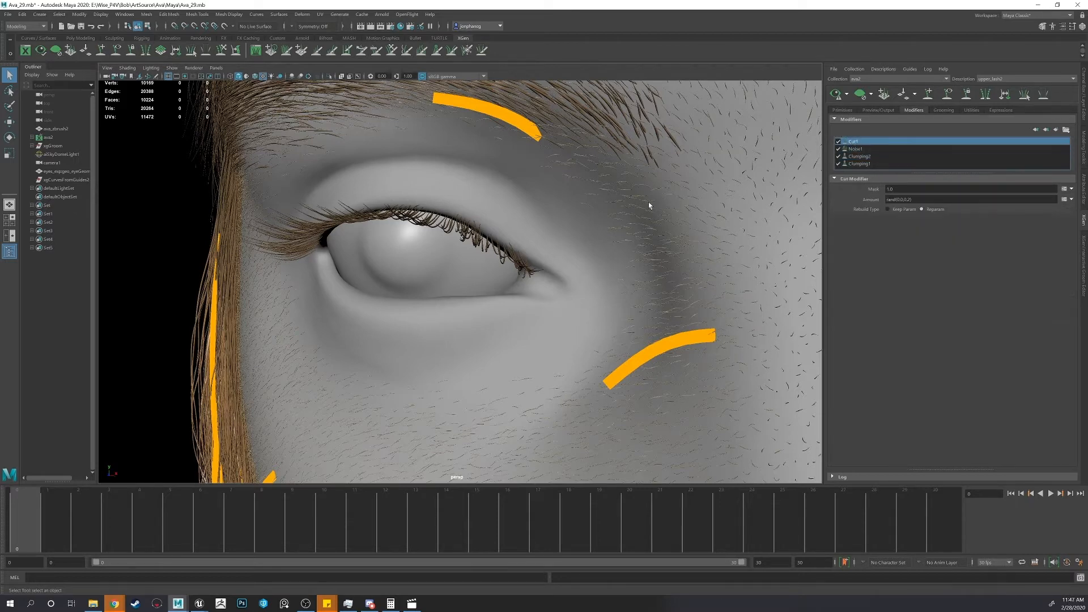
left_click_drag(590, 227, 641, 213, "alt")
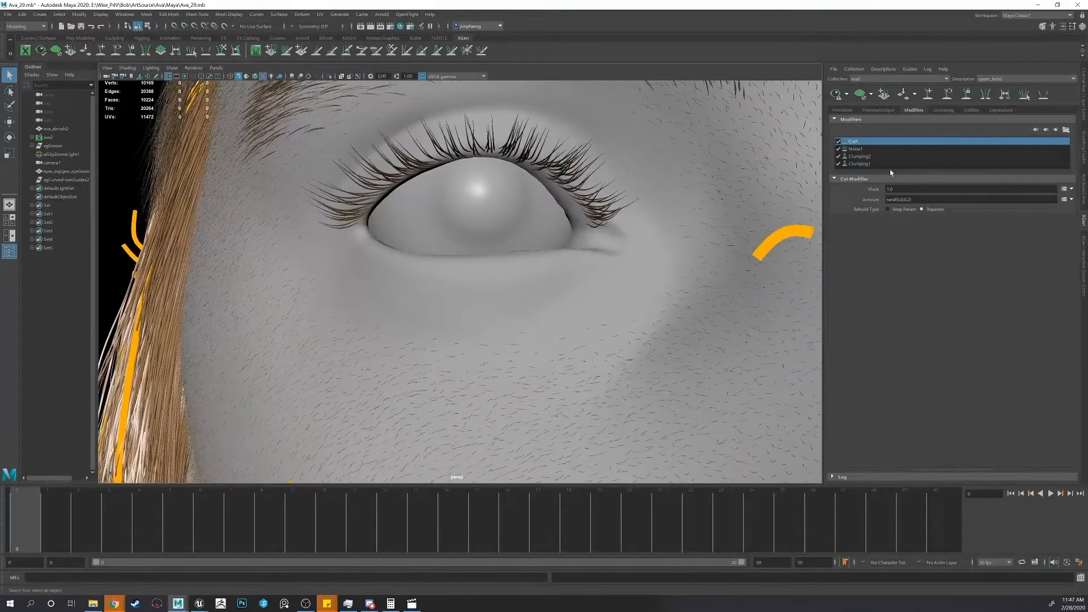
- Switch to the lower_lash description, preview its primitives on both eyes and hide its guides
left_click(1017, 81)
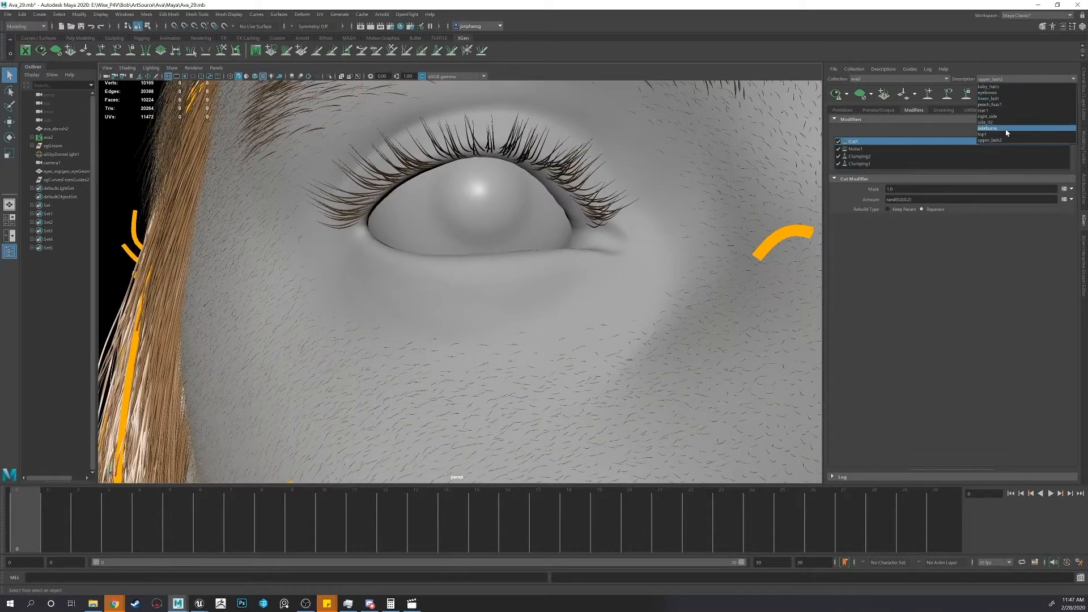
left_click(1011, 99)
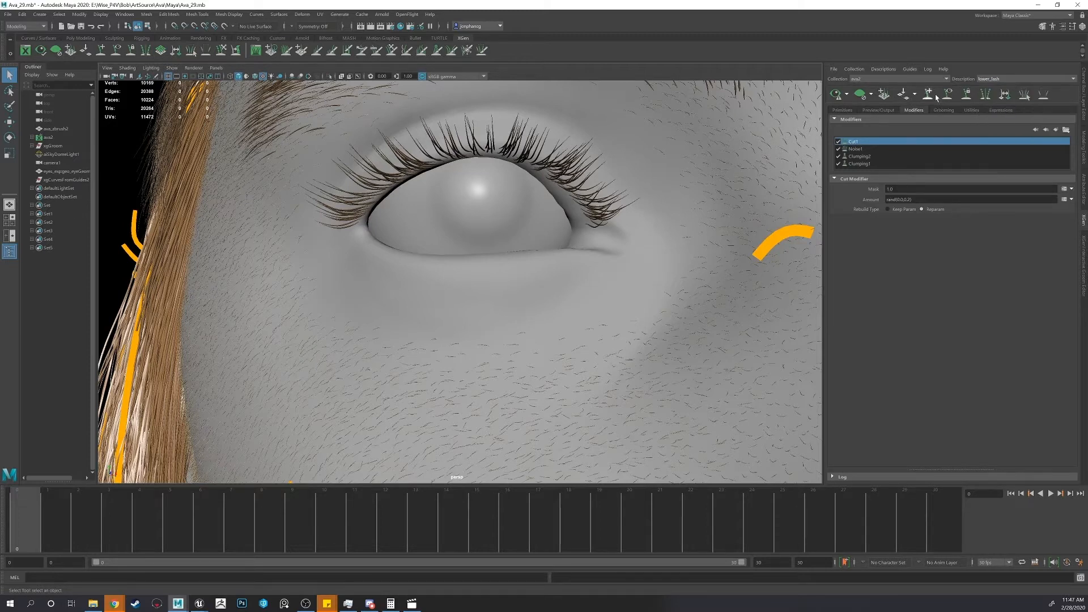
left_click_drag(668, 202, 658, 167, "alt")
right_click_drag(658, 168, 586, 190, "alt")
left_click(835, 94)
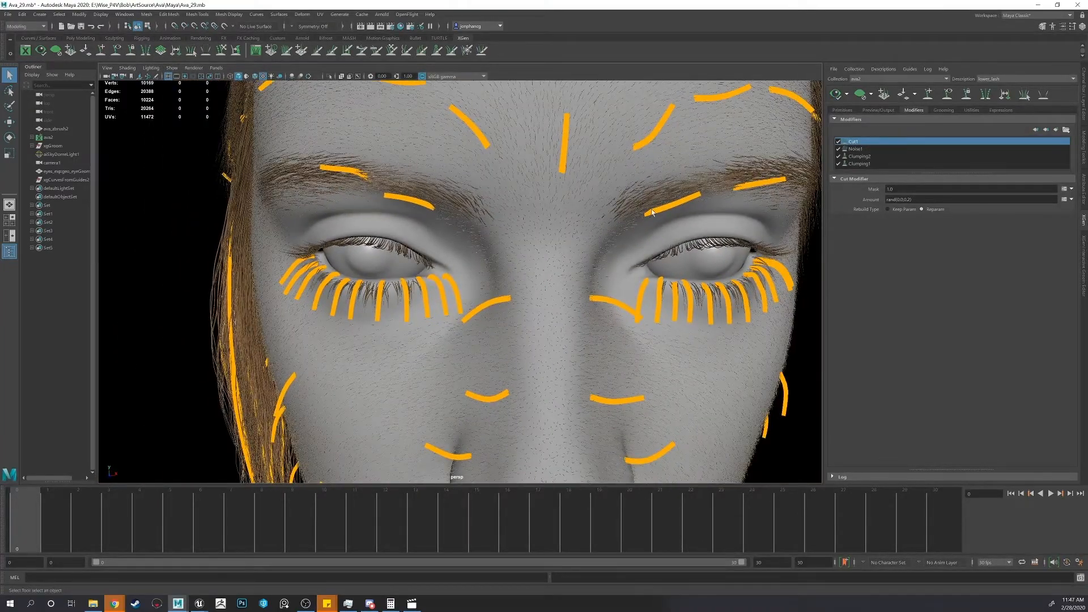
middle_click_drag(579, 214, 623, 202, "alt")
left_click(947, 94)
- Examine the previewed lower lashes up close along the eyelid
middle_click_drag(618, 243, 708, 221, "alt")
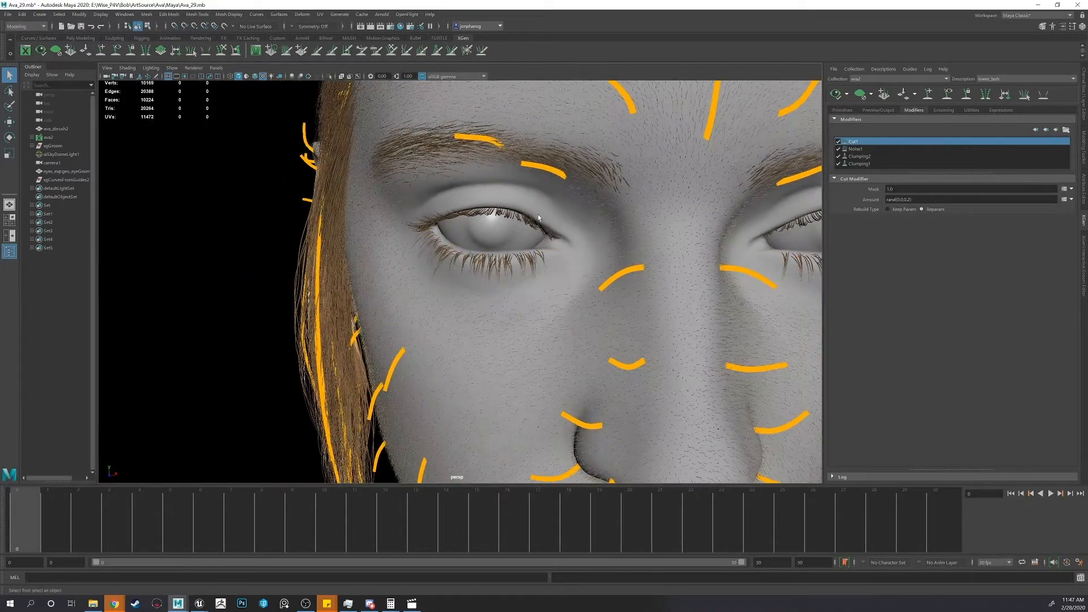
right_click_drag(564, 237, 628, 236, "alt")
left_click_drag(627, 232, 593, 236, "alt")
right_click_drag(594, 236, 628, 247, "alt")
middle_click_drag(628, 247, 659, 272, "alt")
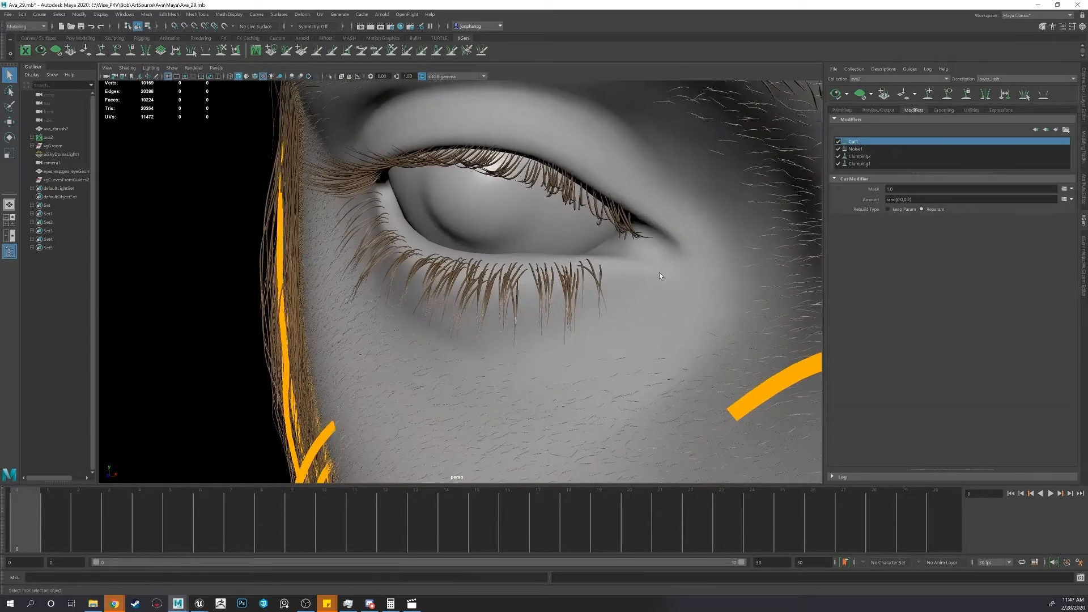
left_click_drag(623, 267, 685, 255, "alt")
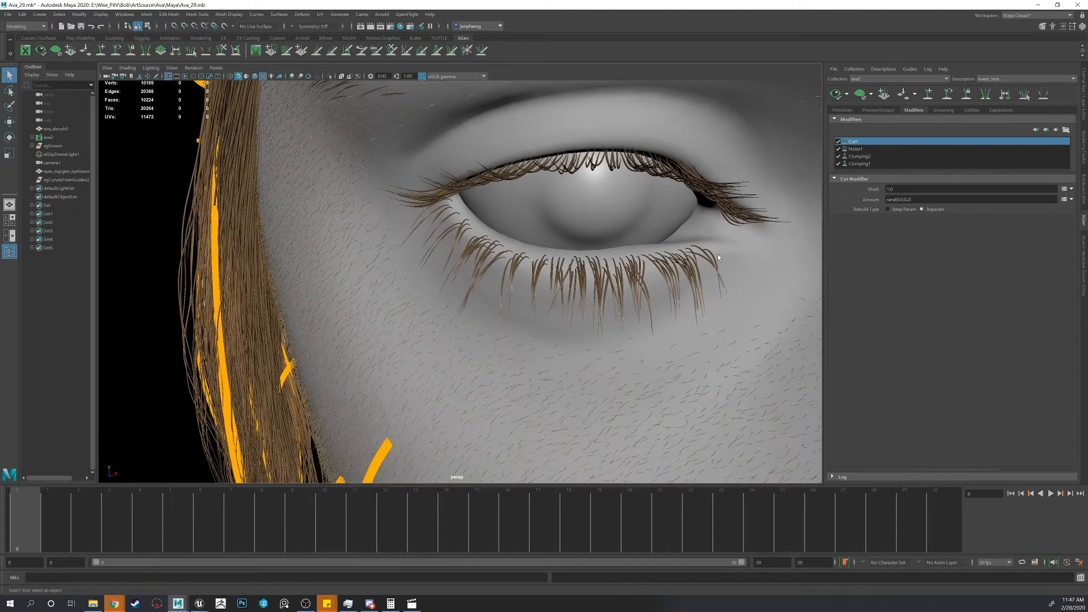
- Review the lower lashes' primitive attributes, including length, width ramp and generator settings, beside the eye
left_click(842, 109)
scroll(859, 334, "down", 3)
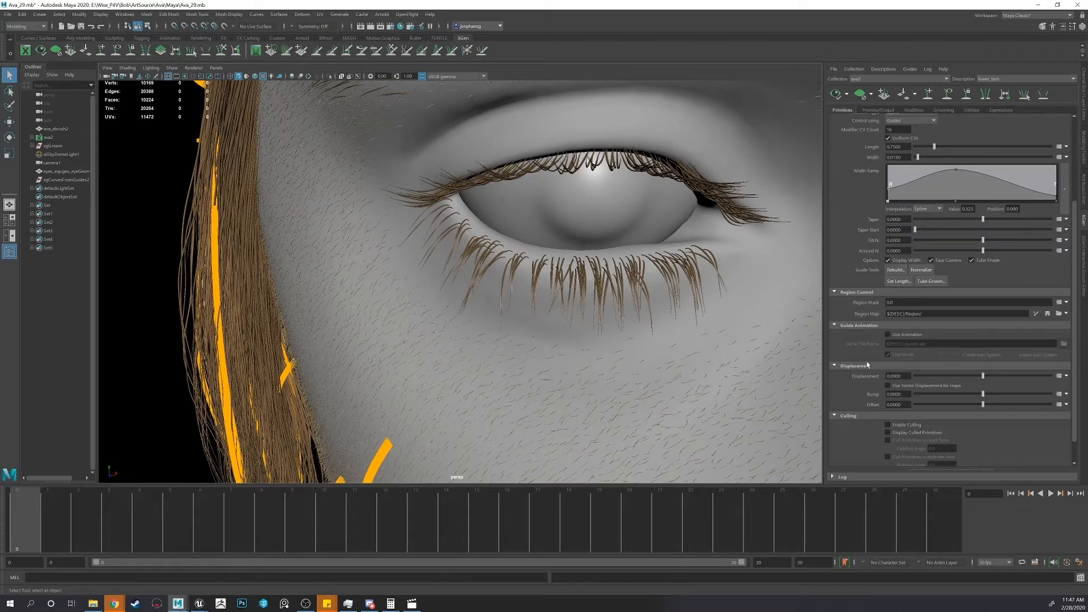
scroll(858, 334, "up", 4)
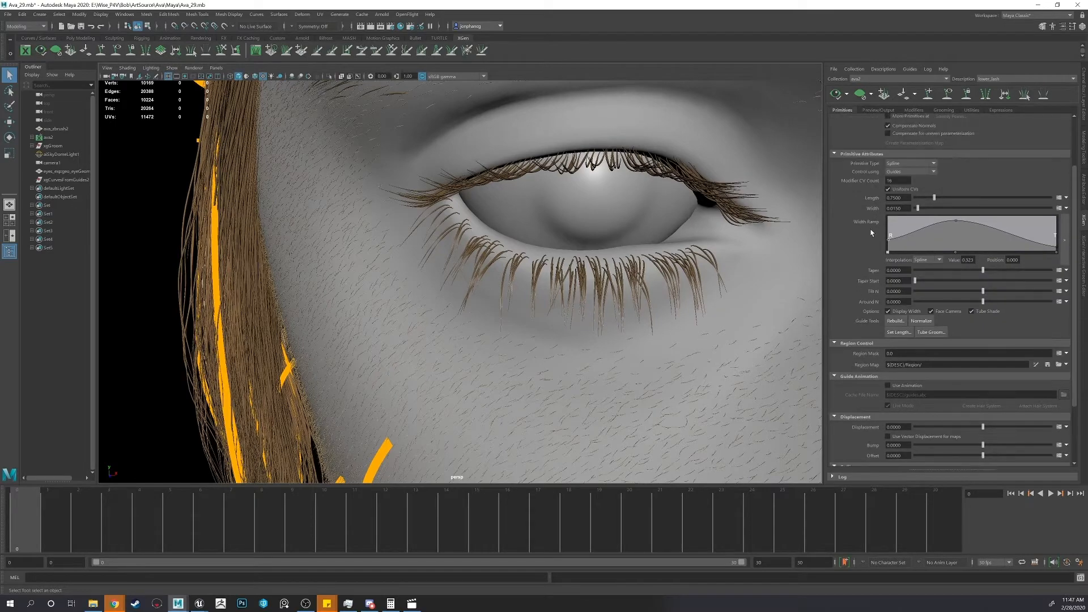
left_click_drag(731, 266, 607, 278, "alt")
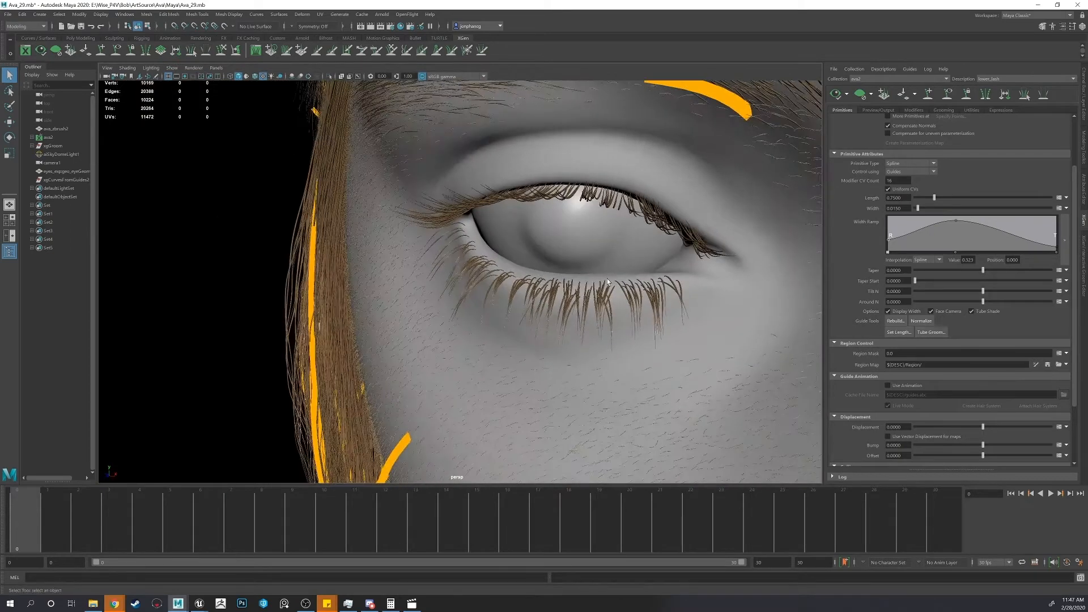
left_click_drag(465, 245, 525, 254, "alt")
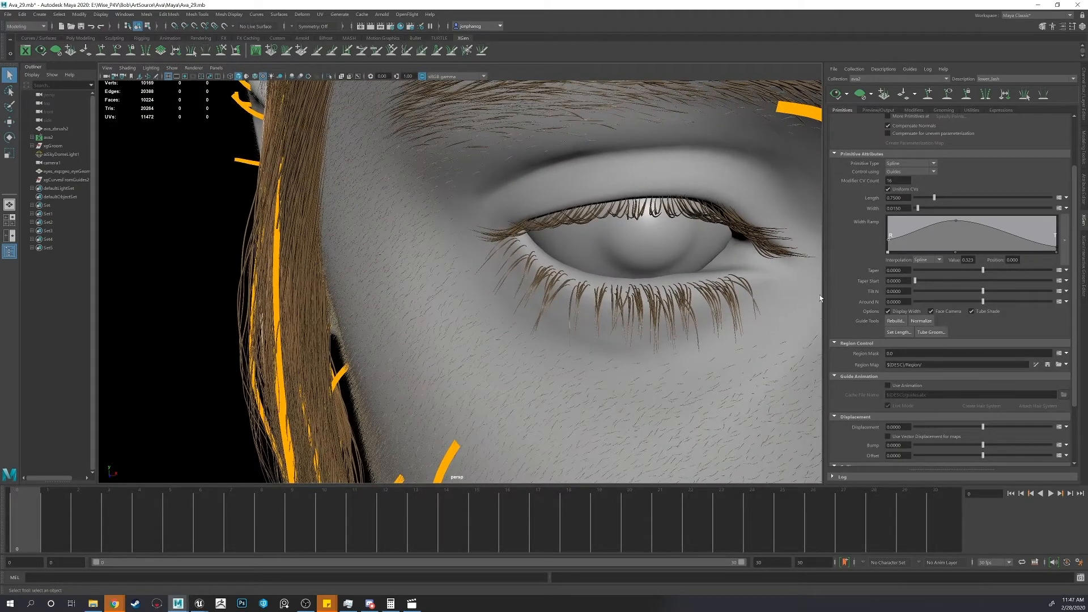
scroll(913, 302, "up", 2)
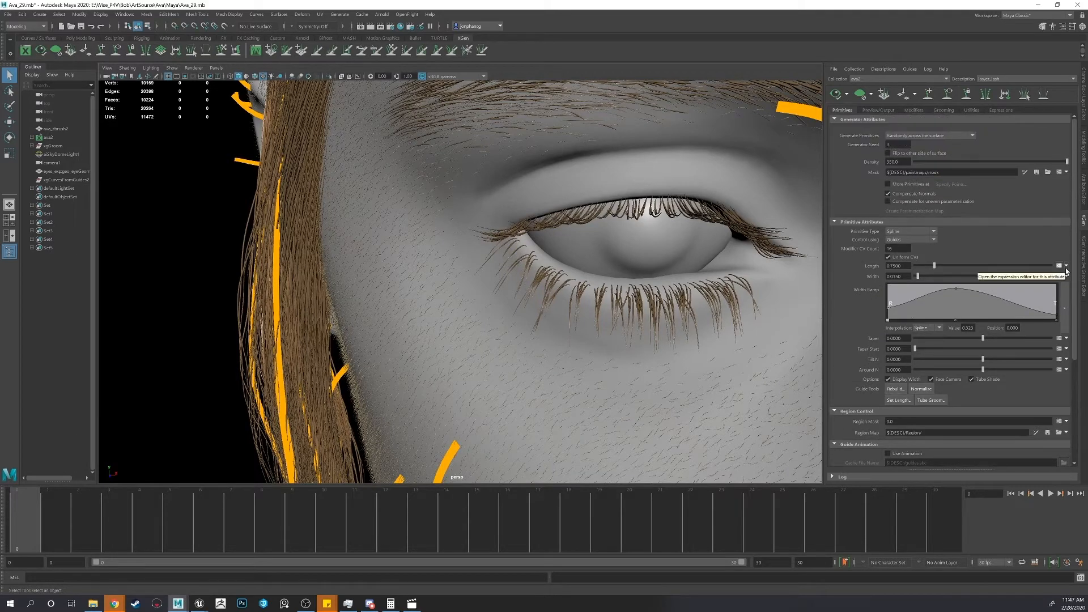
- Compare the lower lashes from several angles and go through their settings from generator seed and density down to culling
mouse_move(663, 288)
left_mouse_down("alt")
mouse_move(637, 274)
mouse_move(607, 287)
mouse_move(671, 288)
left_mouse_up("alt")
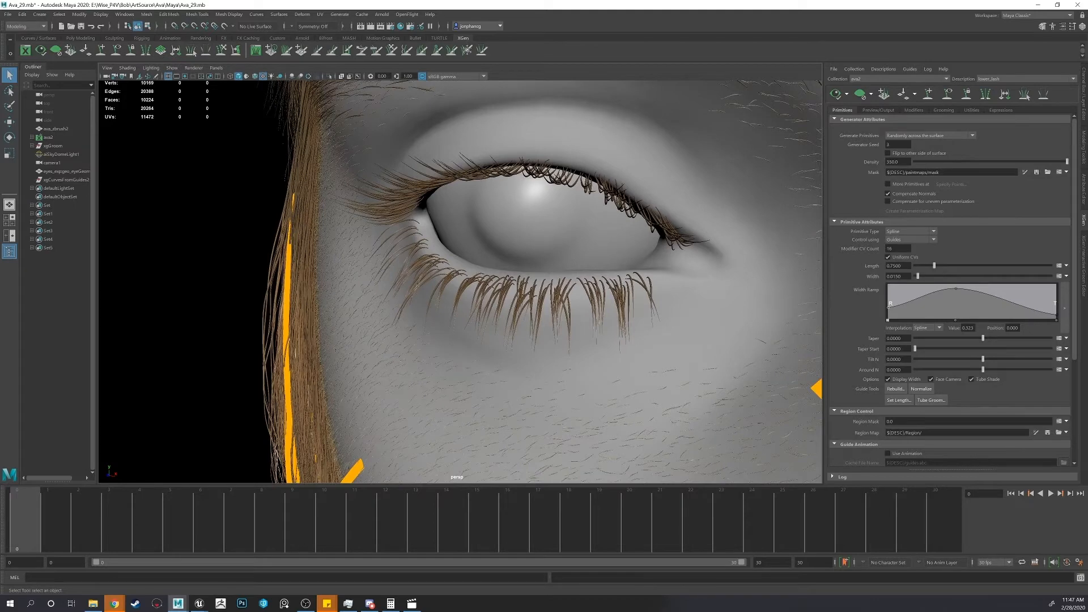
left_click_drag(611, 299, 620, 309, "alt")
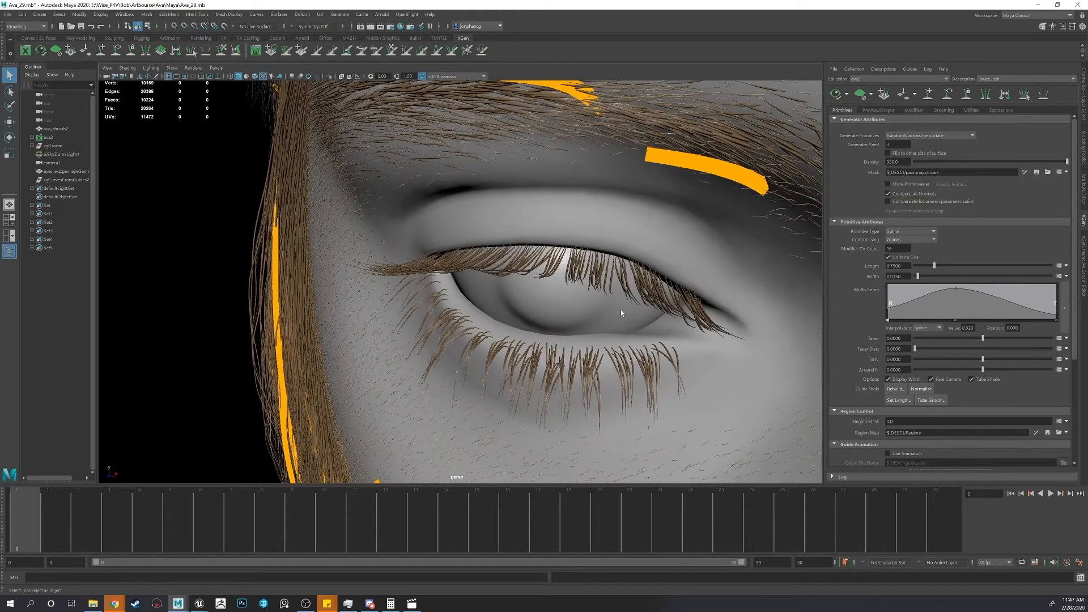
left_click_drag(480, 327, 548, 304, "alt")
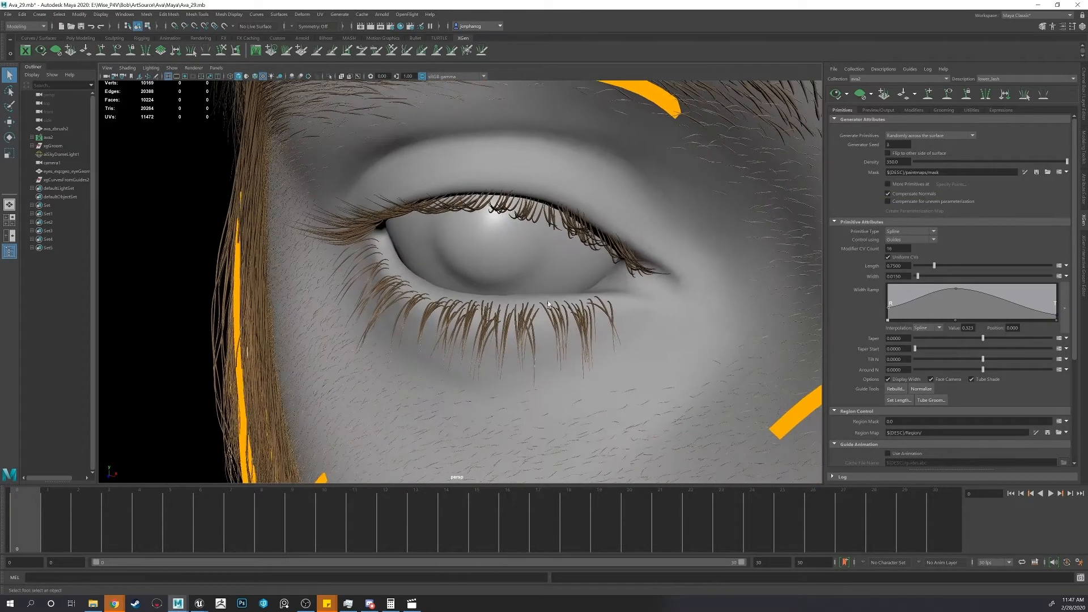
scroll(873, 218, "down", 2)
scroll(872, 210, "up", 2)
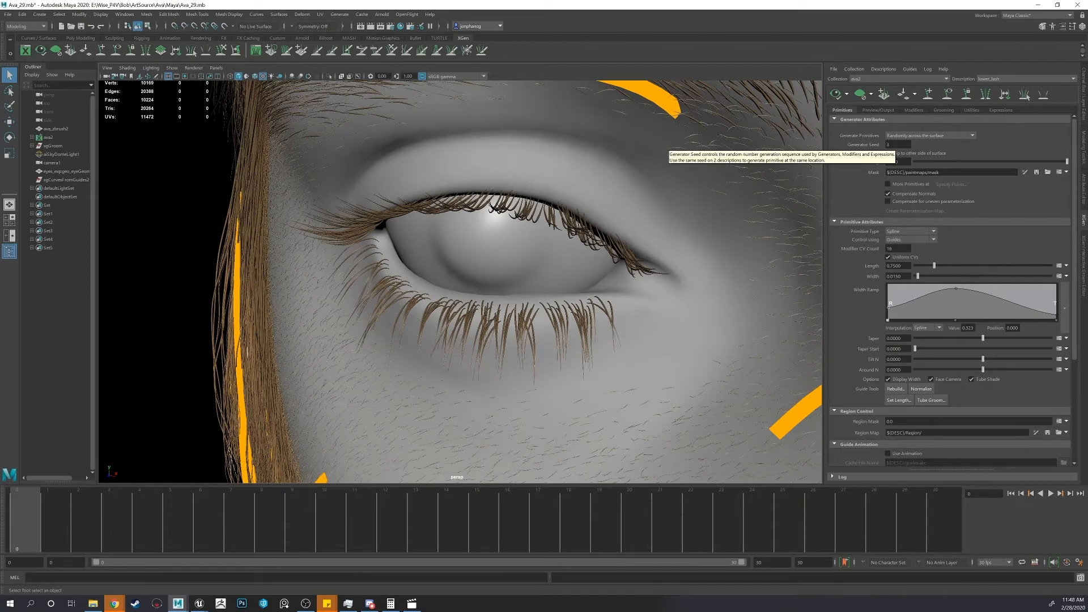
scroll(875, 180, "down", 3)
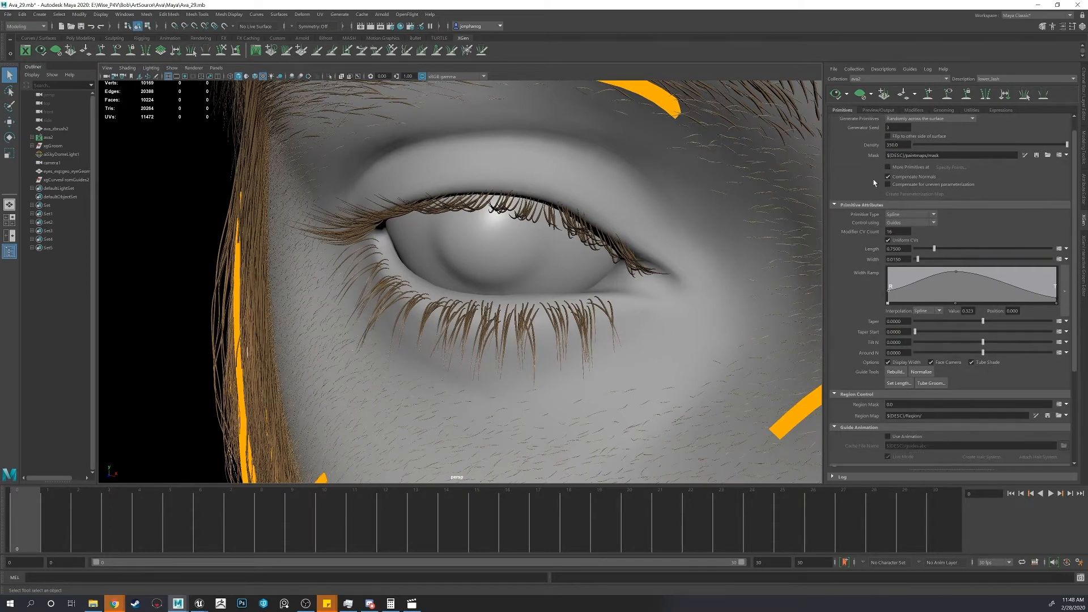
scroll(839, 247, "down", 2)
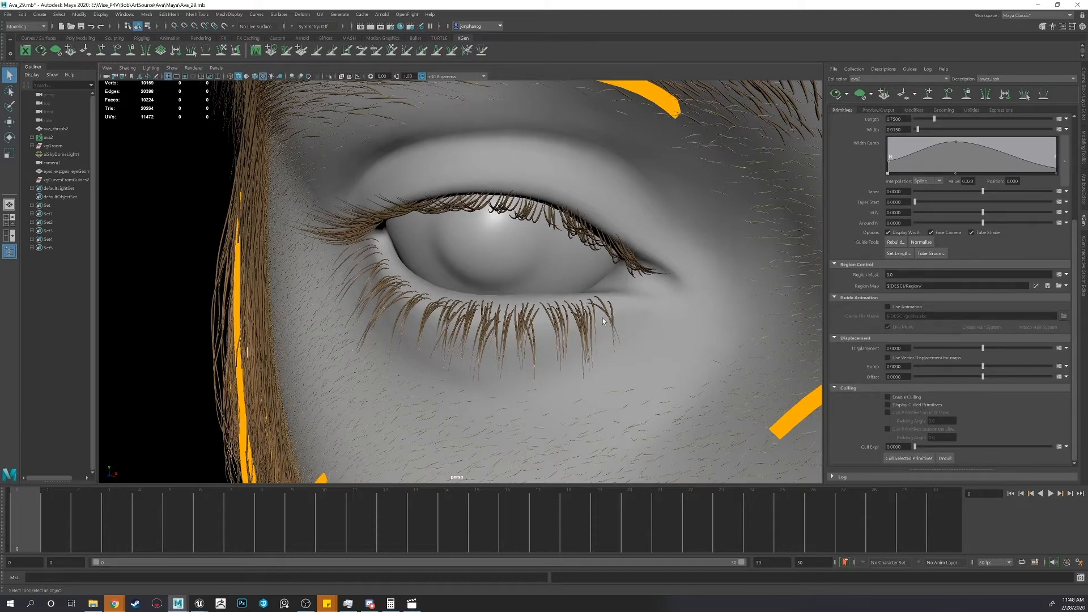
- Look over the lashes and eyebrows together in the context of the whole face
scroll(629, 325, "down", 2)
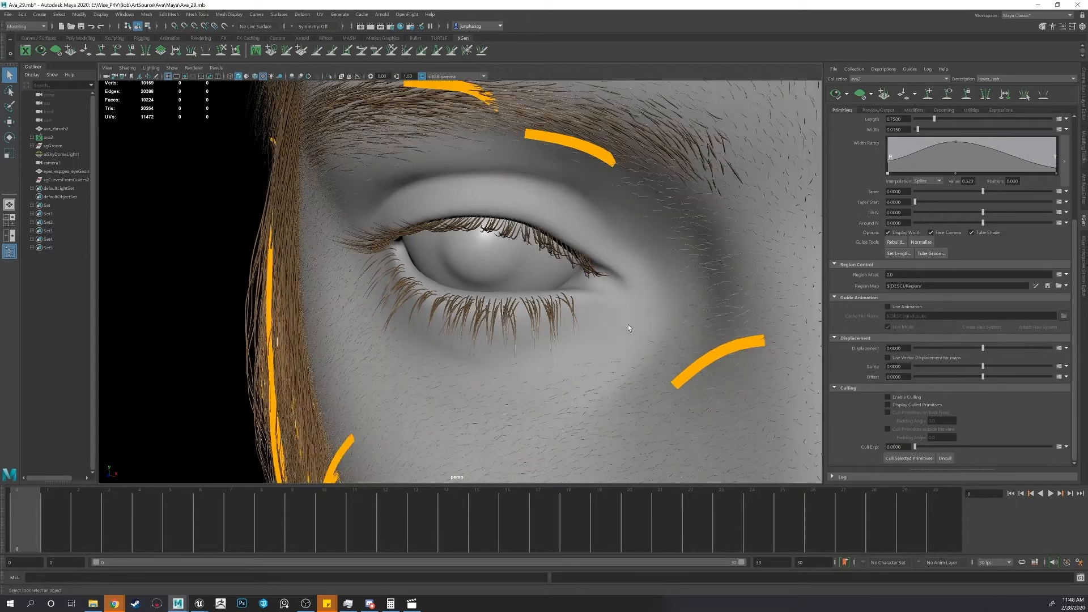
scroll(579, 337, "down", 2)
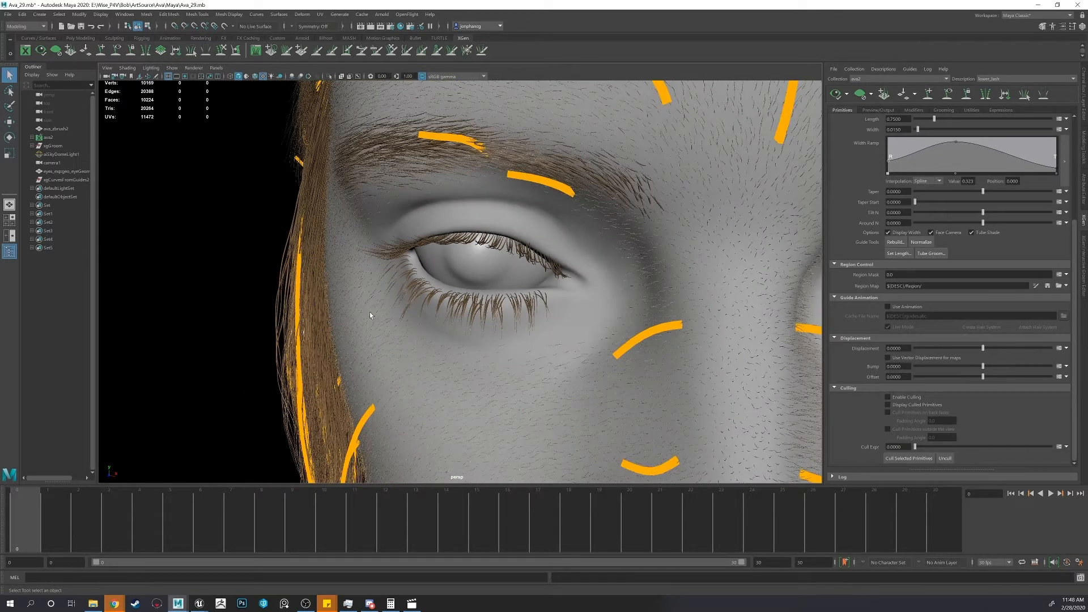
left_click_drag(348, 287, 450, 325, "alt")
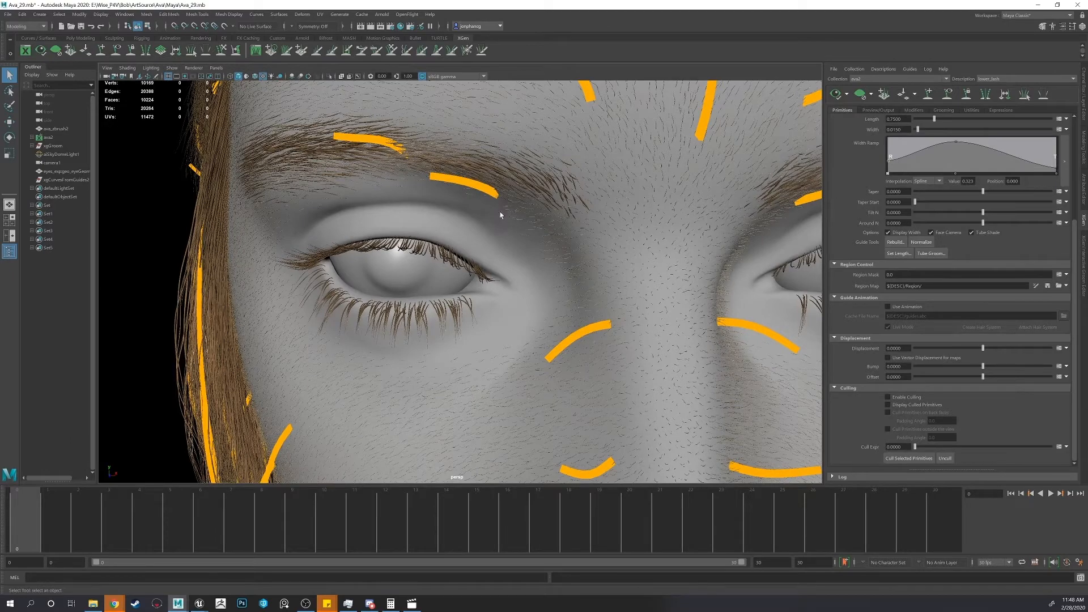
left_click_drag(500, 214, 367, 253, "alt")
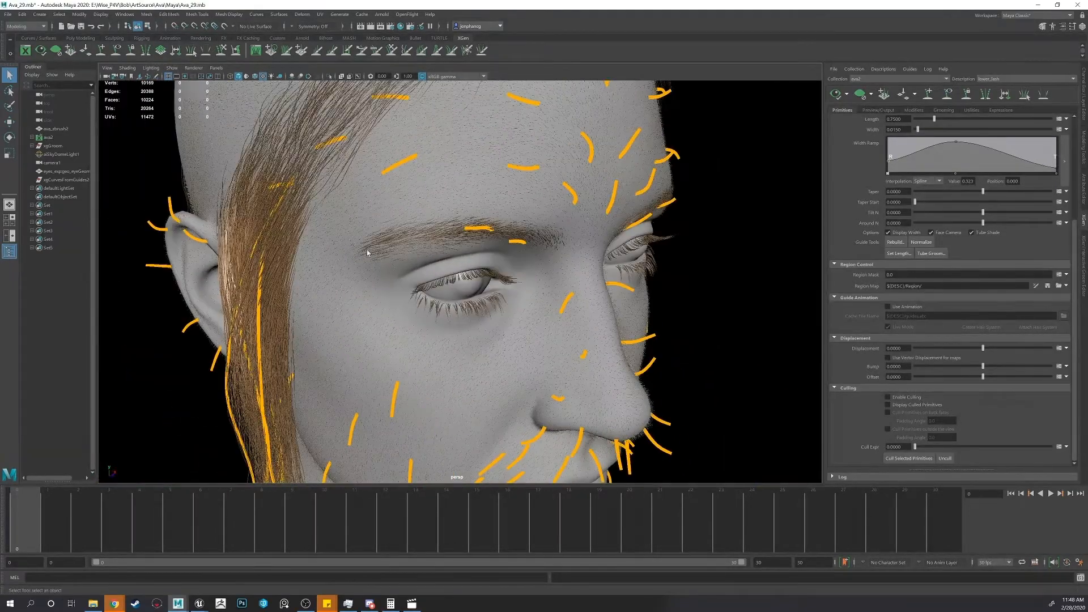
- Switch to the top1 description and preview its hair on the whole head
scroll(907, 198, "up", 5)
left_click(1035, 79)
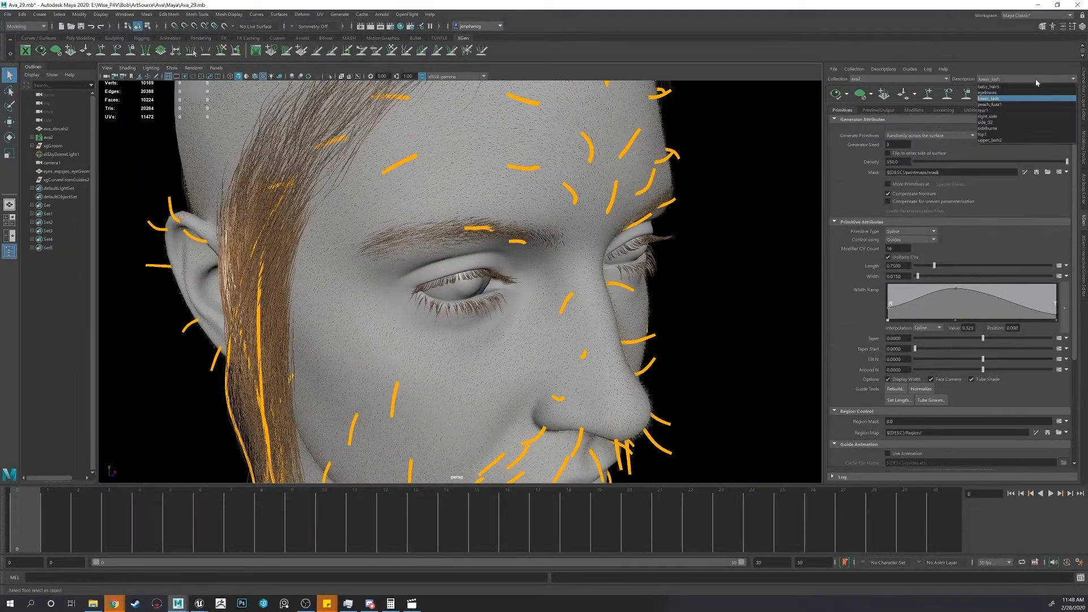
left_click(1008, 135)
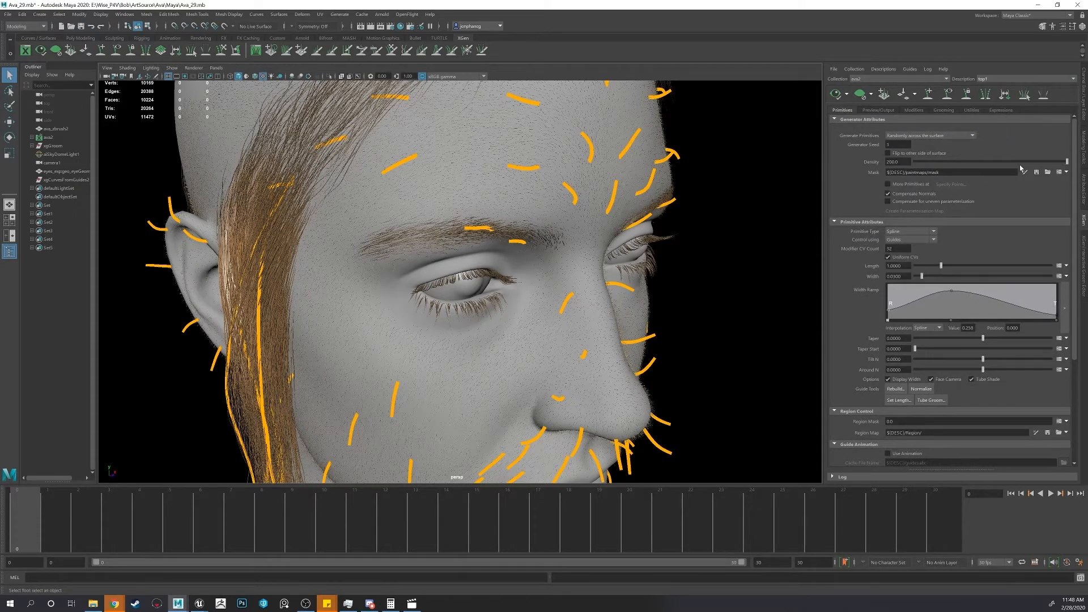
right_click_drag(668, 121, 615, 192, "alt")
left_click_drag(614, 192, 707, 149, "alt")
left_click(836, 93)
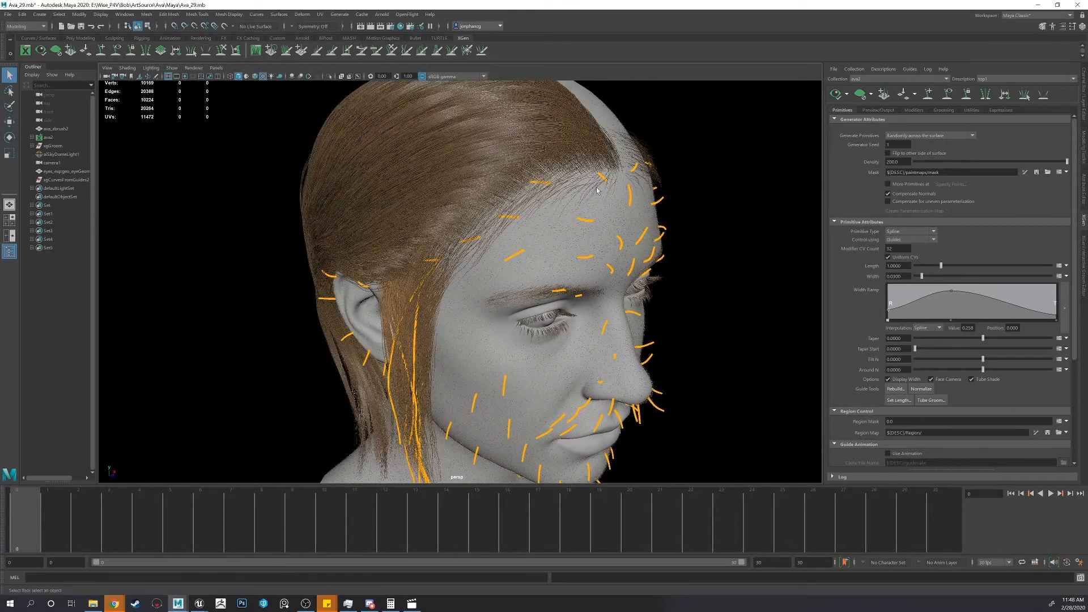
- Clear the hair preview and examine the top1 guides sweeping back over the head and behind the ear
left_click(860, 93)
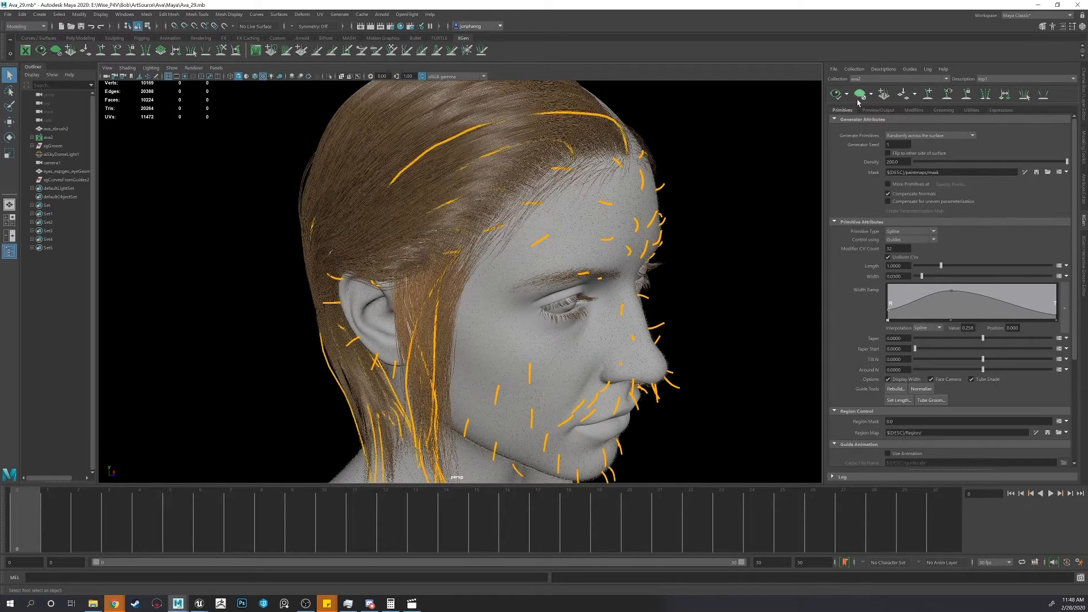
left_click_drag(621, 162, 476, 210, "alt")
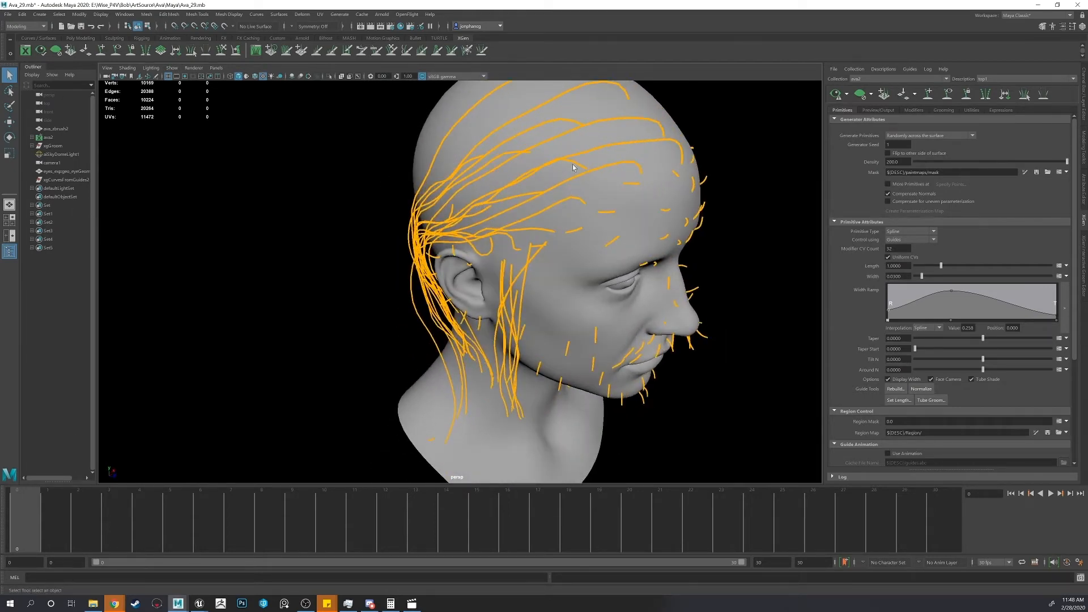
left_click_drag(573, 167, 473, 180, "alt")
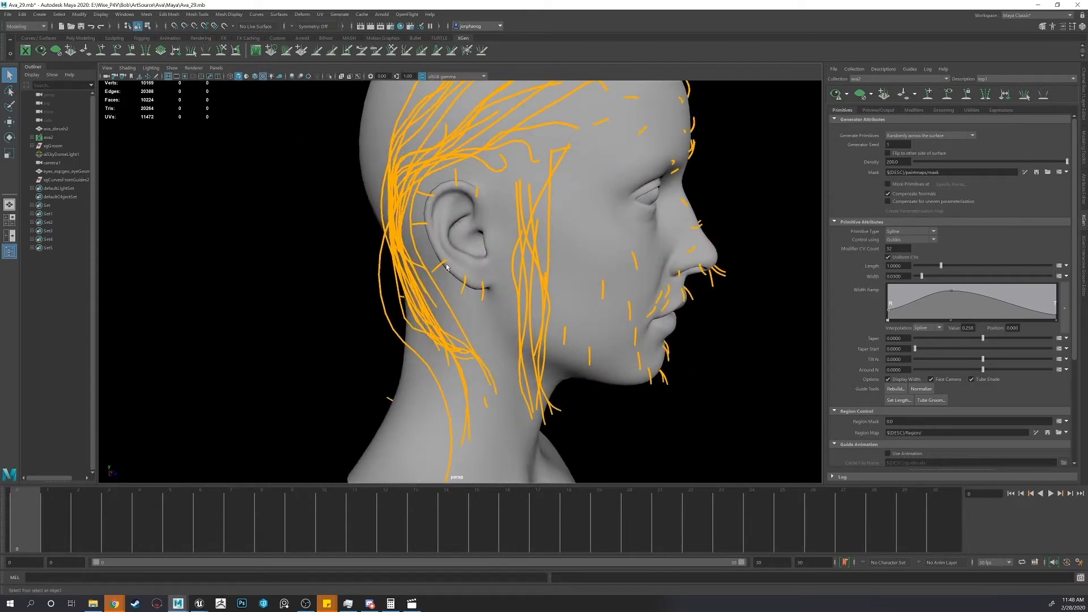
left_click_drag(440, 175, 487, 198, "alt")
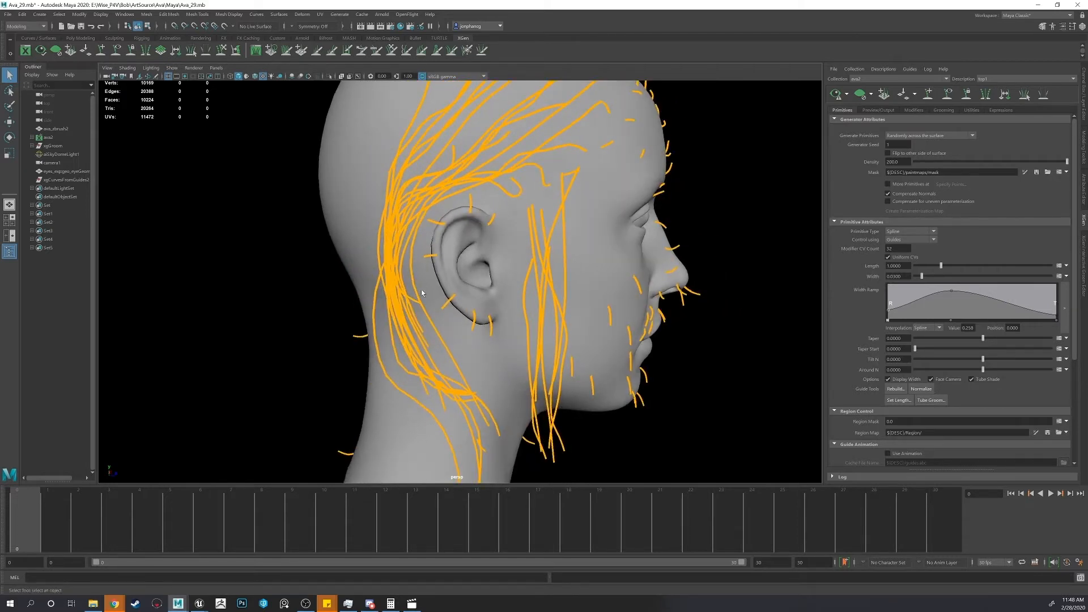
- Regenerate the preview of the top1 hair over its guides on the side of the head
left_click_drag(737, 132, 652, 184, "alt")
left_click(835, 93)
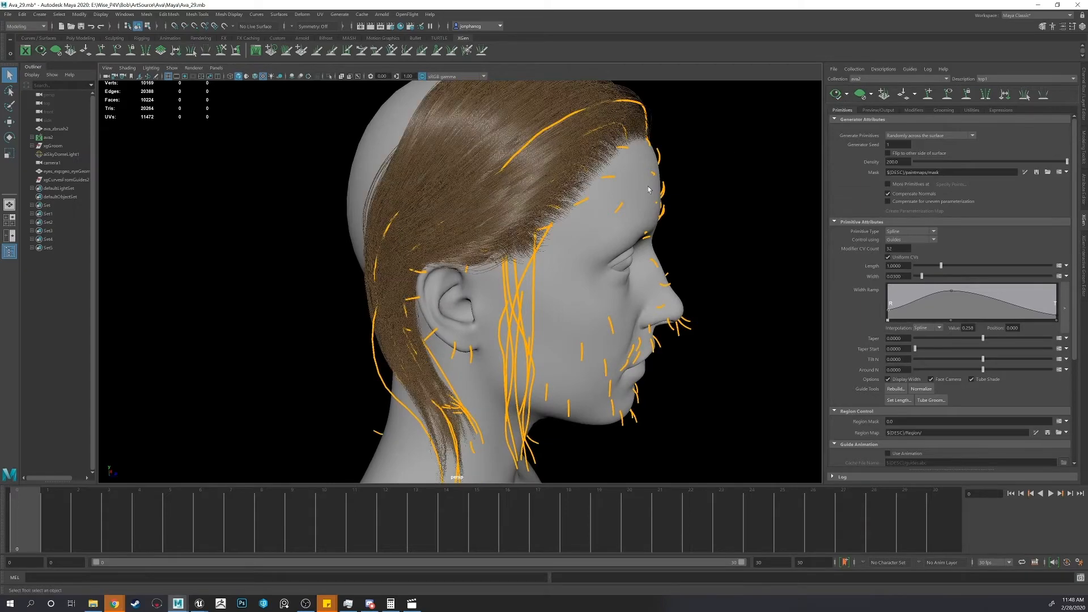
- Review the top1 hair on the head together with its primitive settings and its preview and output settings
scroll(605, 158, "down", 2)
left_click_drag(605, 158, 549, 181, "alt")
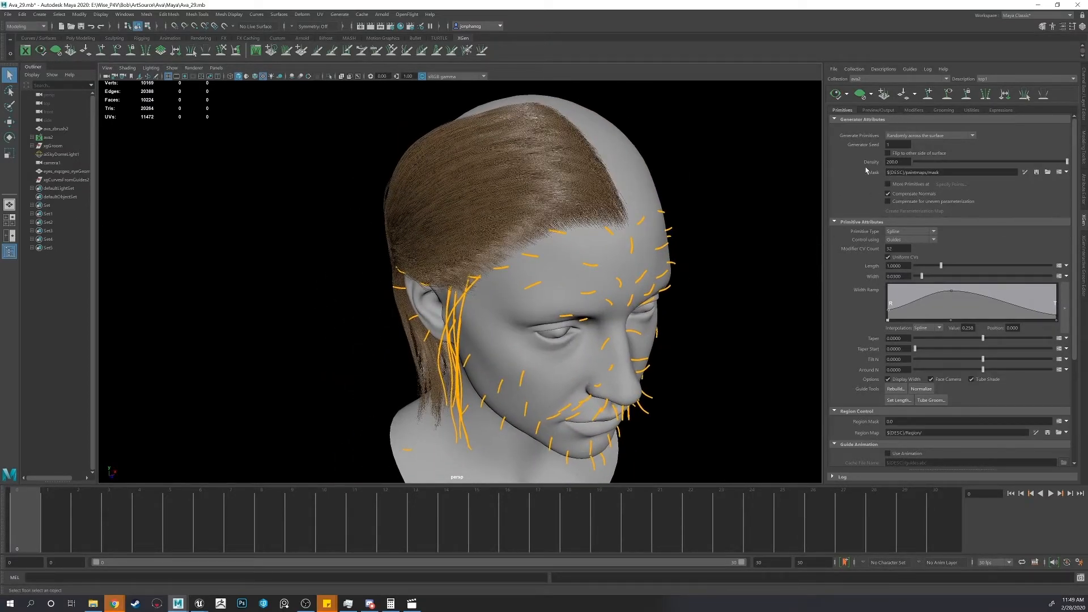
left_click_drag(711, 212, 802, 167, "alt")
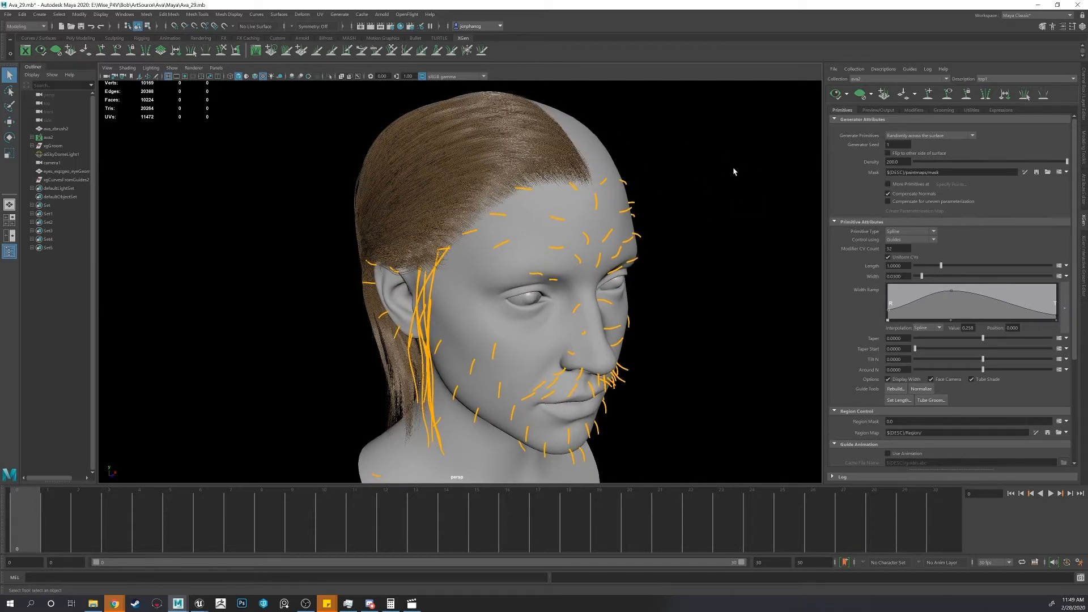
scroll(861, 228, "down", 4)
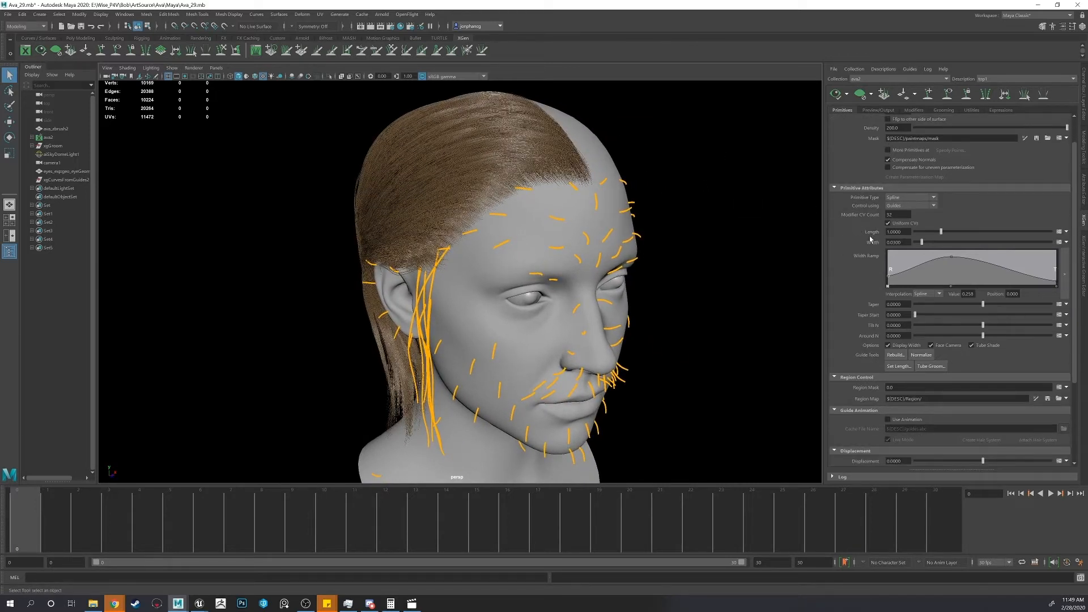
scroll(873, 280, "down", 2)
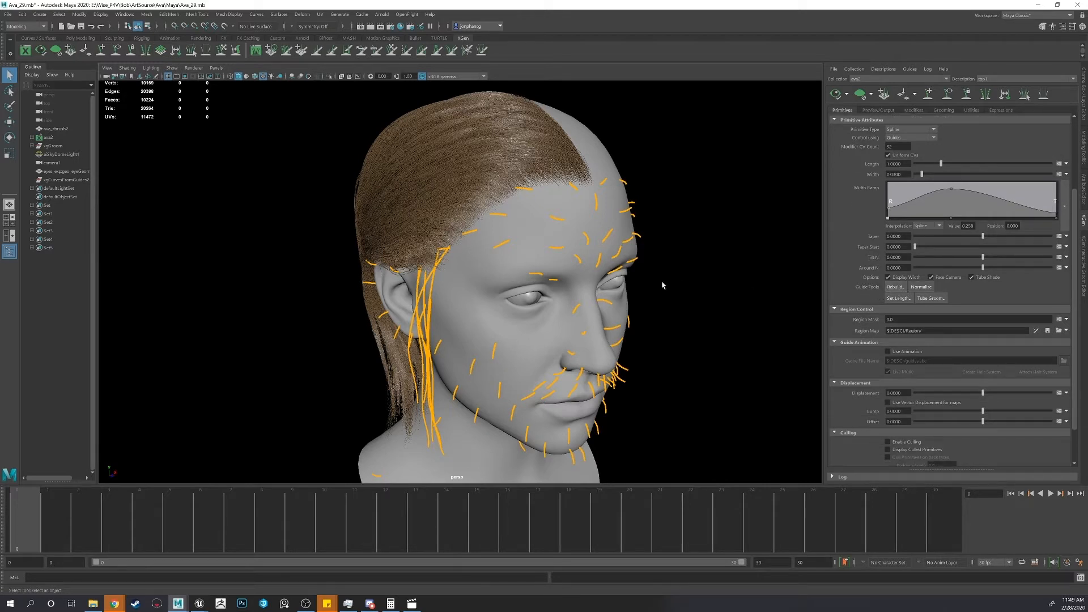
scroll(862, 247, "down", 3)
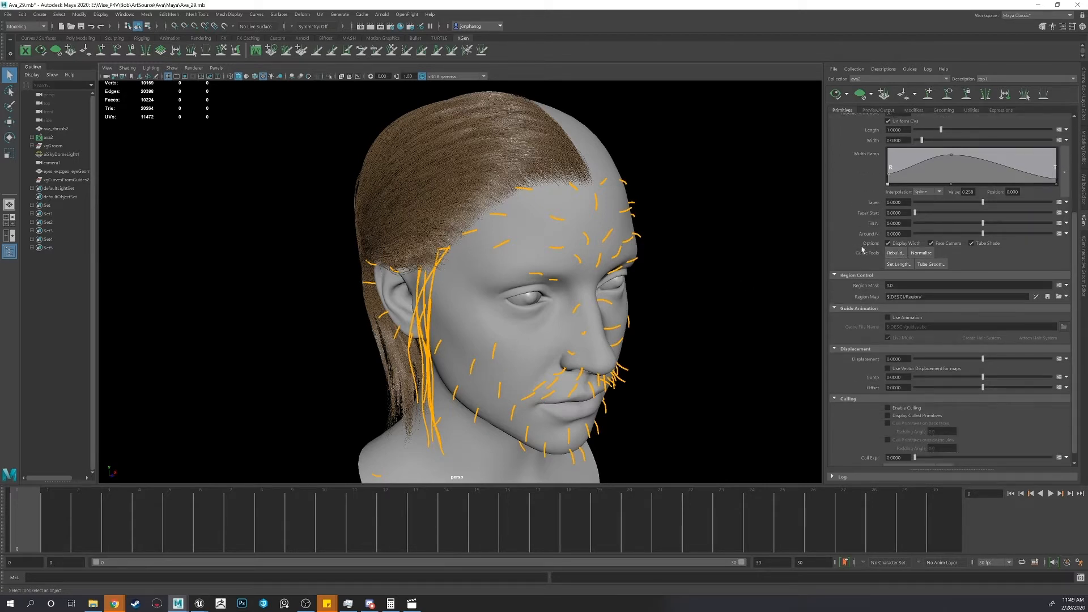
left_click(880, 111)
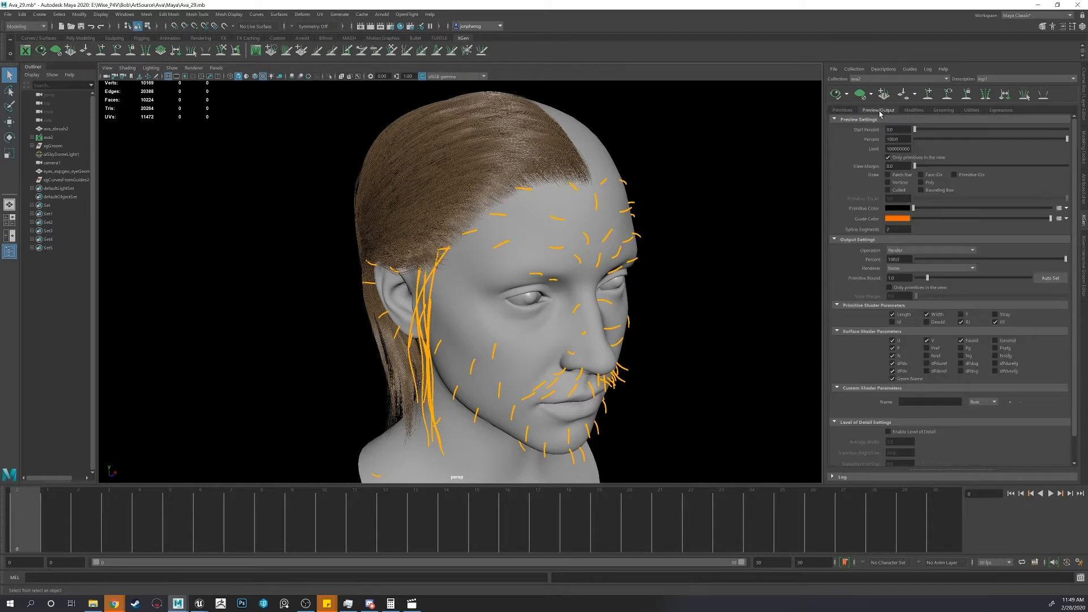
- Compare the clump settings and clump scale curves of top1's Clumping1, Clumping2 and Clumping3 modifiers
left_click(913, 112)
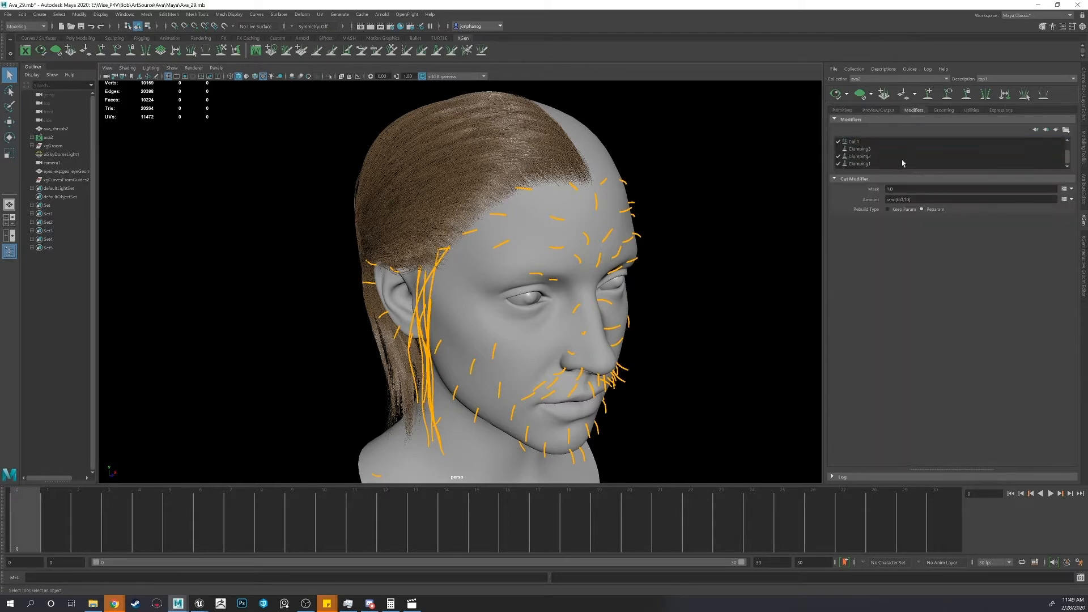
left_click(867, 165)
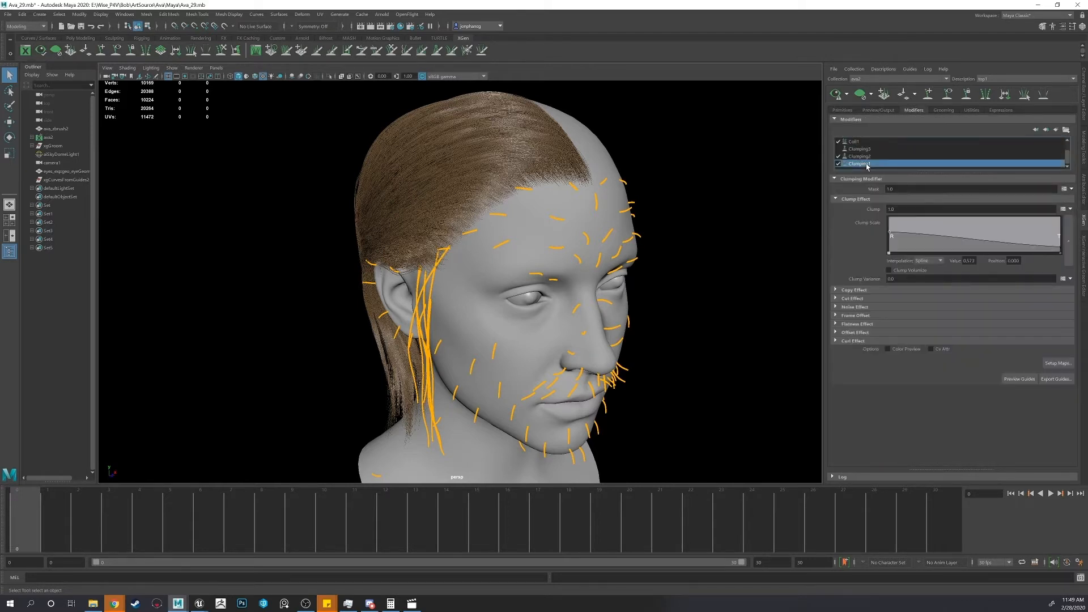
left_click(881, 149)
right_click_drag(745, 166, 888, 158, "alt")
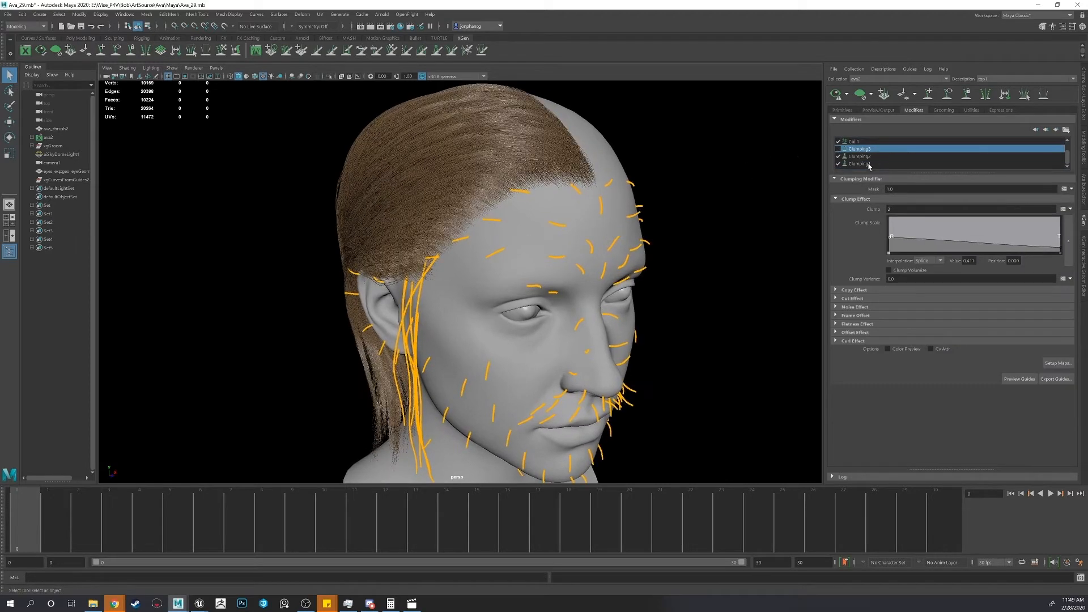
left_click(869, 164)
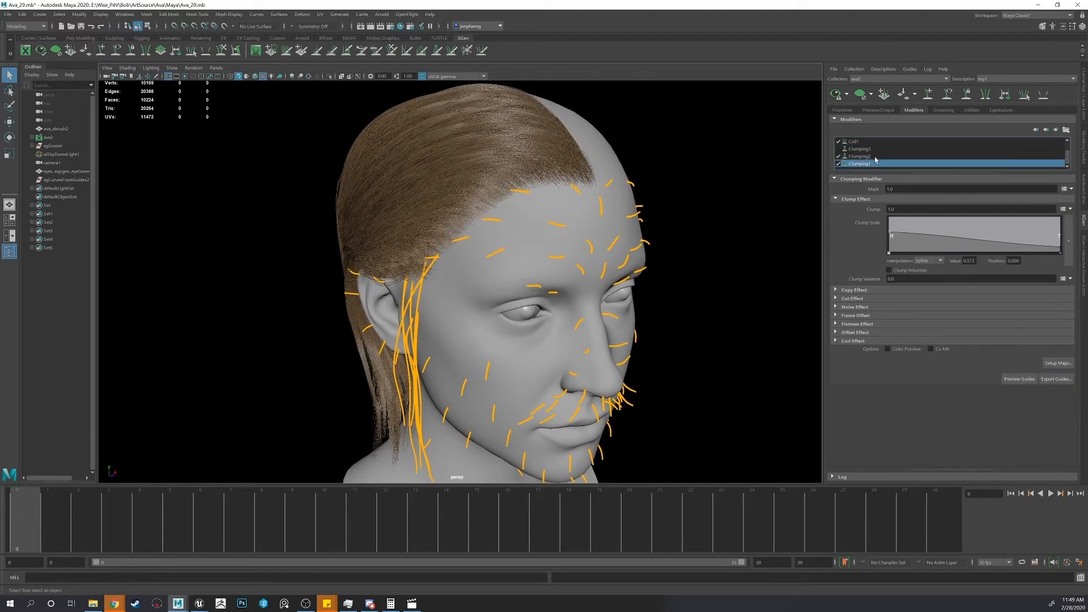
left_click(875, 157)
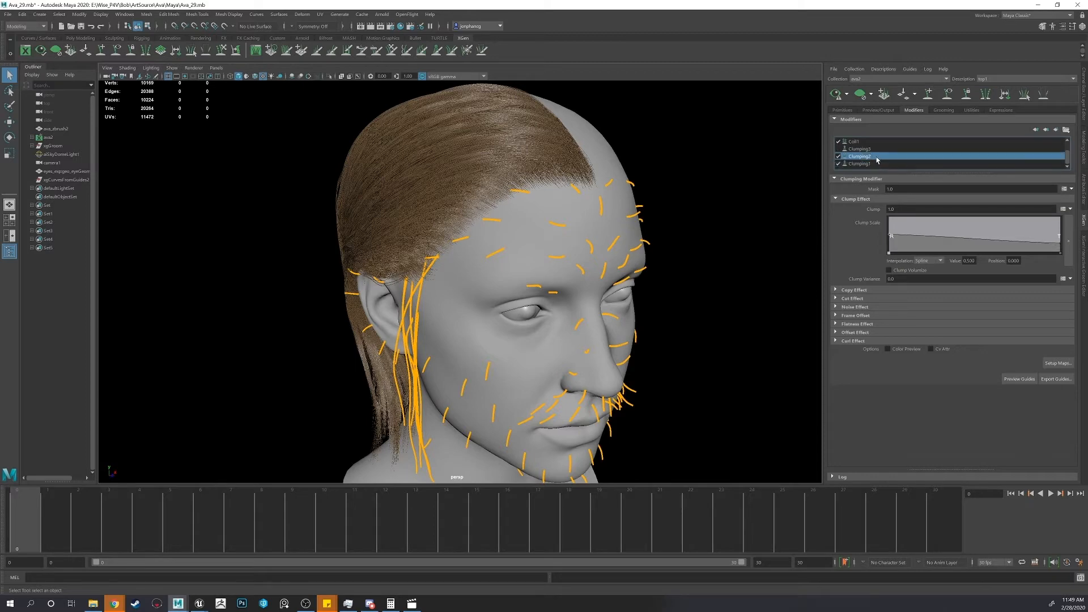
- Inspect the settings of top1's Coil1, Noise1 and Cut1 modifiers against the previewed hair
scroll(873, 159, "up", 1)
left_click(865, 157)
left_click_drag(638, 179, 552, 199, "alt")
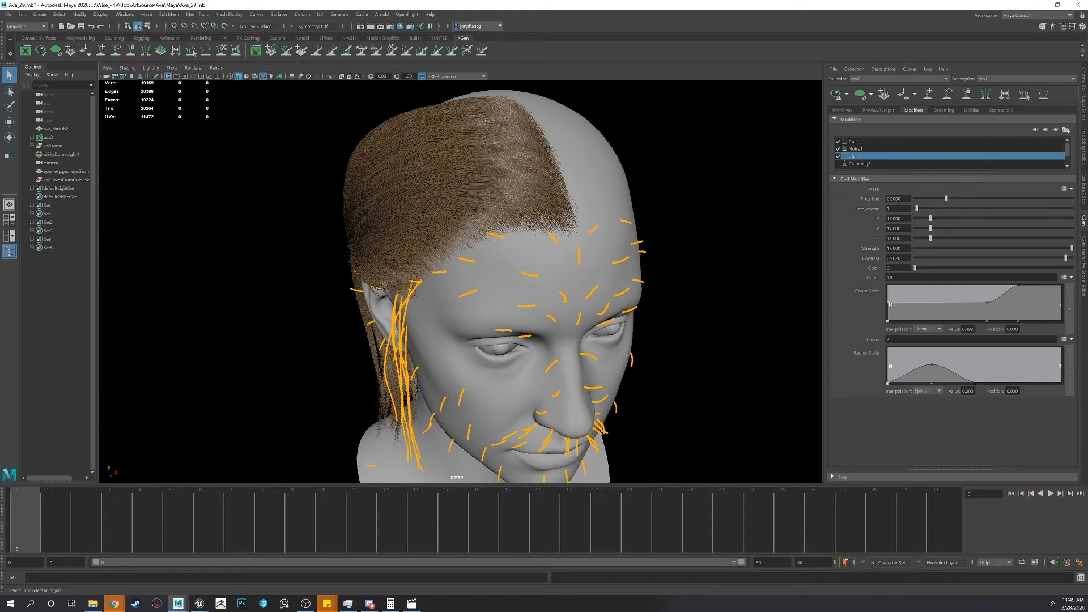
left_click(866, 150)
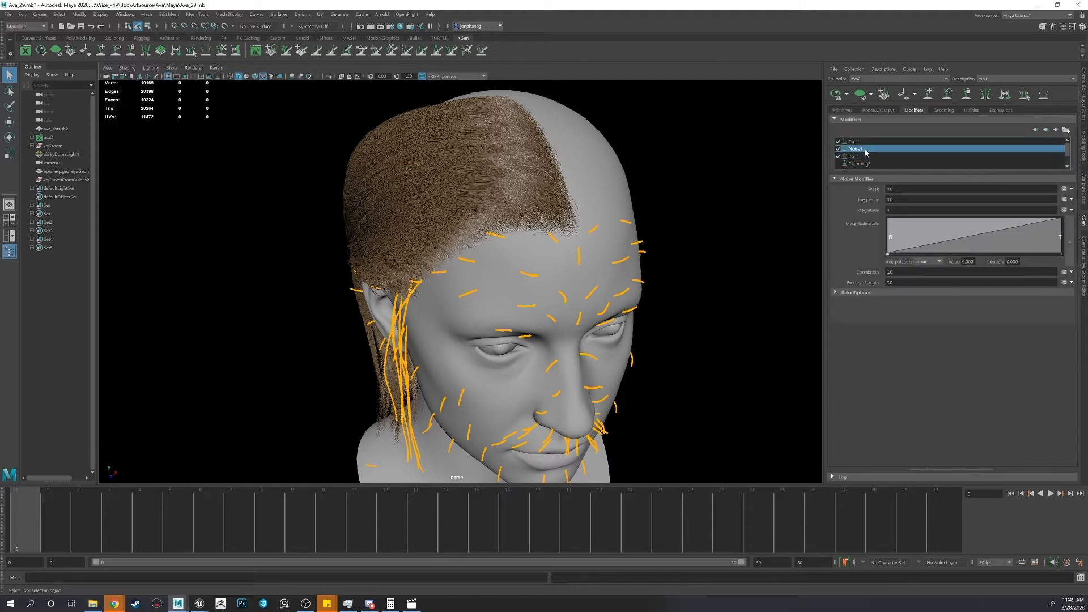
left_click(871, 142)
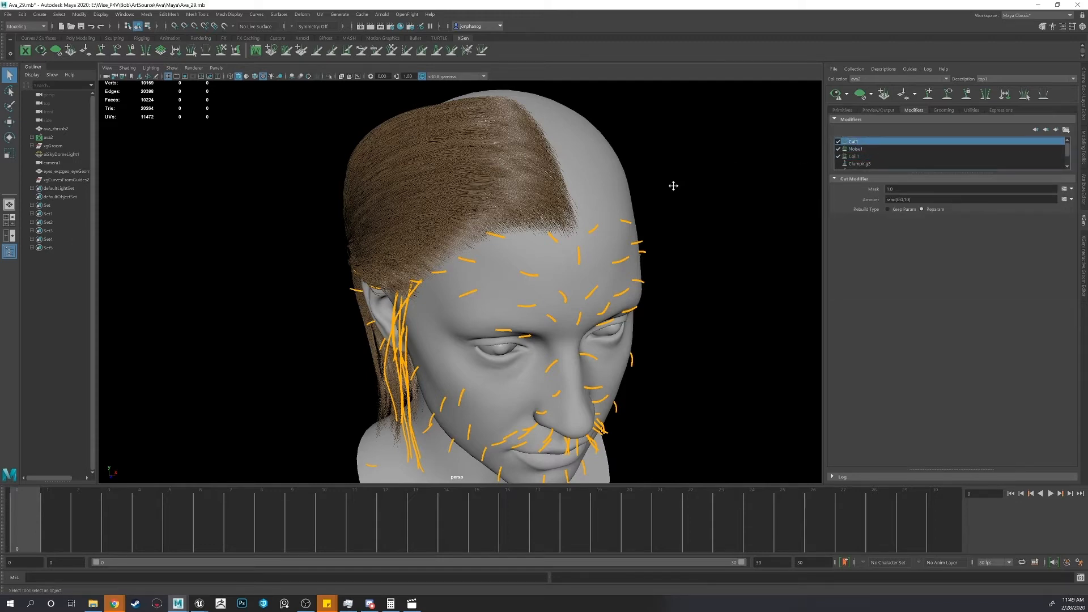
left_click_drag(670, 186, 685, 191, "alt")
- Switch to the side_02 description and preview its hair together with the top hair on the side of the head
left_click(1073, 78)
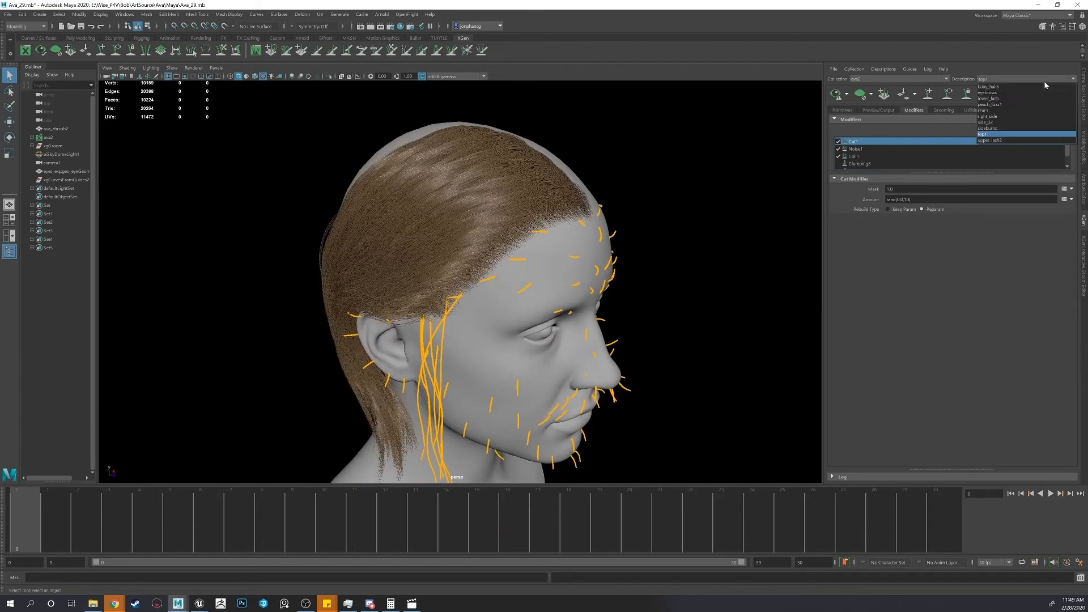
left_click(1028, 122)
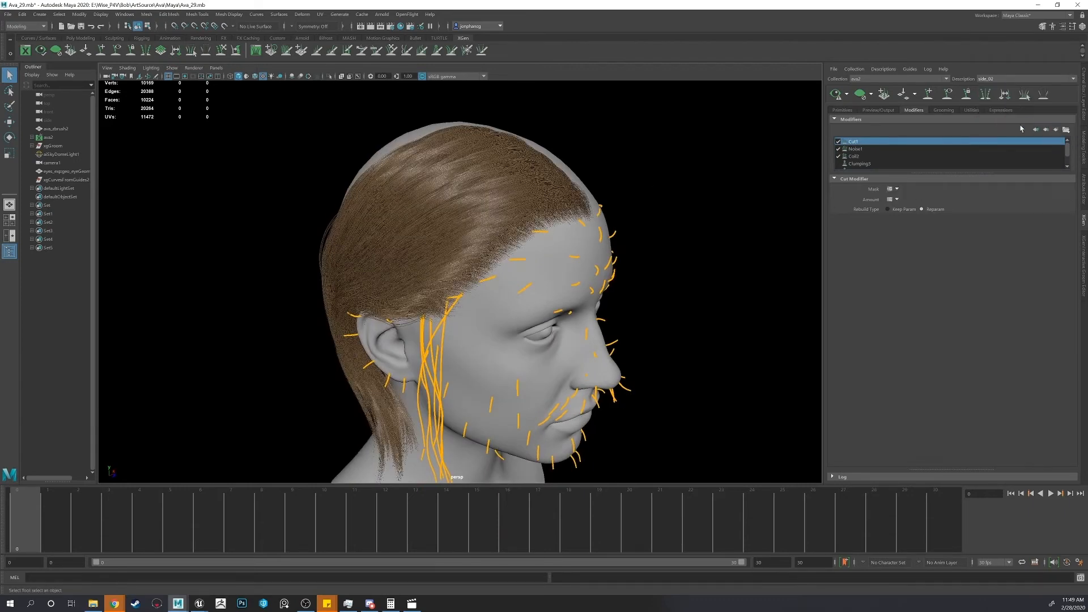
left_click_drag(662, 208, 766, 180, "alt")
left_click(836, 95)
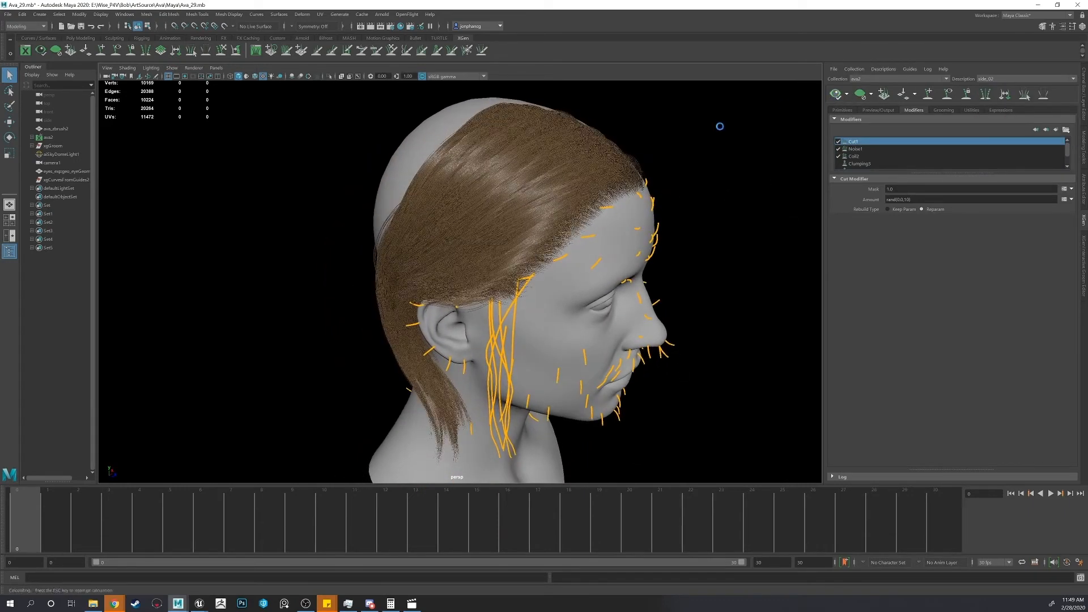
left_click_drag(546, 182, 578, 164, "alt")
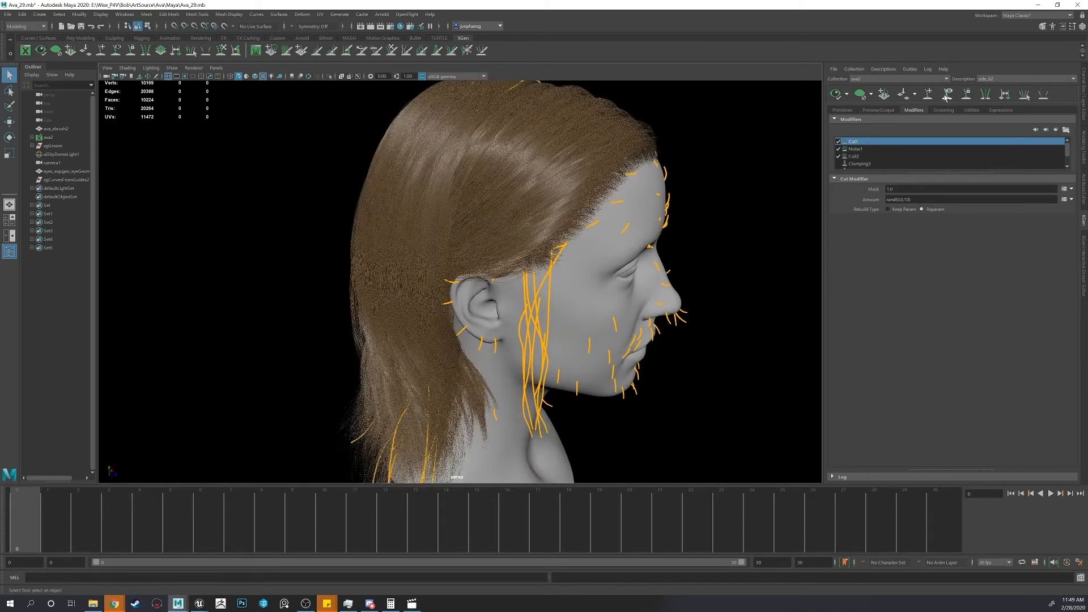
left_click_drag(737, 170, 760, 137, "alt")
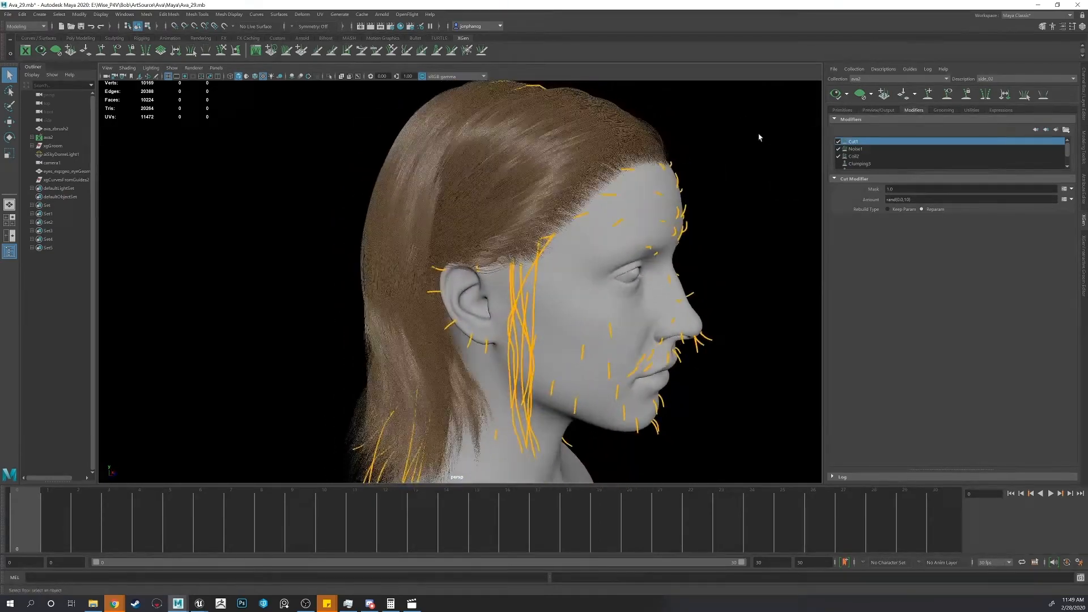
- Clear the hair preview to examine the side_02 guides behind the ear, and regenerate the side_02 preview
left_click(860, 94)
right_click_drag(629, 162, 499, 164, "alt")
left_click_drag(627, 164, 565, 185, "alt")
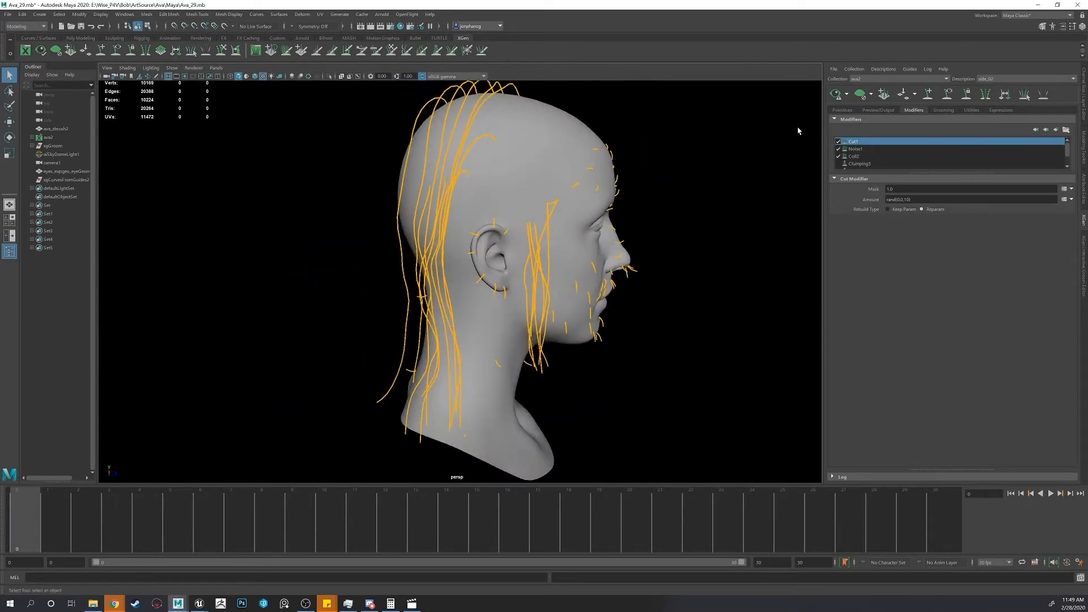
left_click_drag(652, 166, 617, 159, "alt")
left_click(836, 95)
left_click_drag(534, 277, 567, 286, "alt")
- Switch to the rear1 description, clear the side hair preview, and preview the rear1 hair on the back of the head
left_click(995, 80)
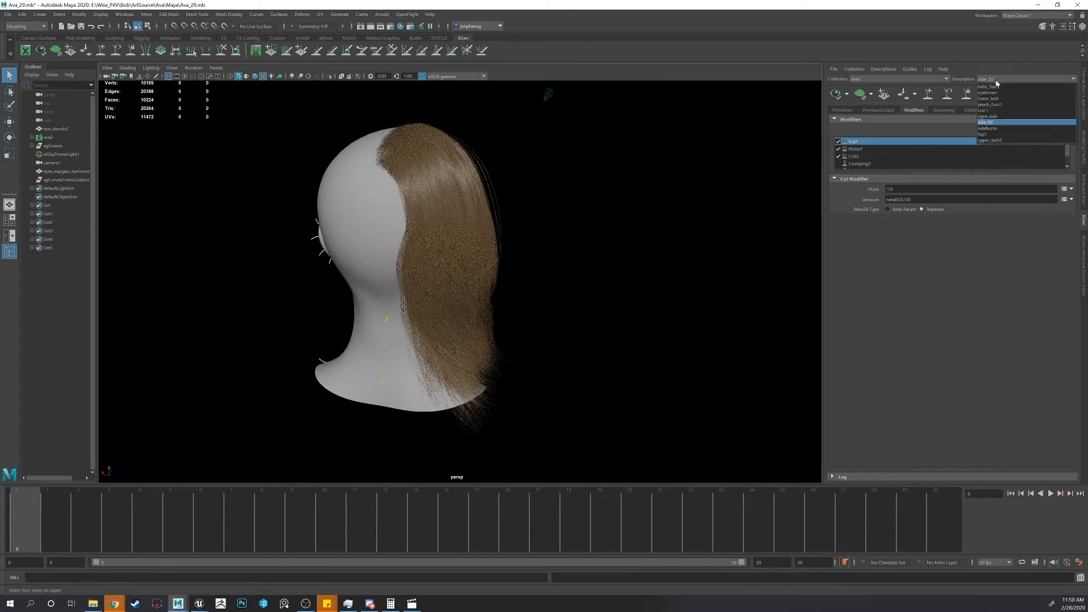
left_click(998, 110)
left_click_drag(619, 170, 742, 179, "alt")
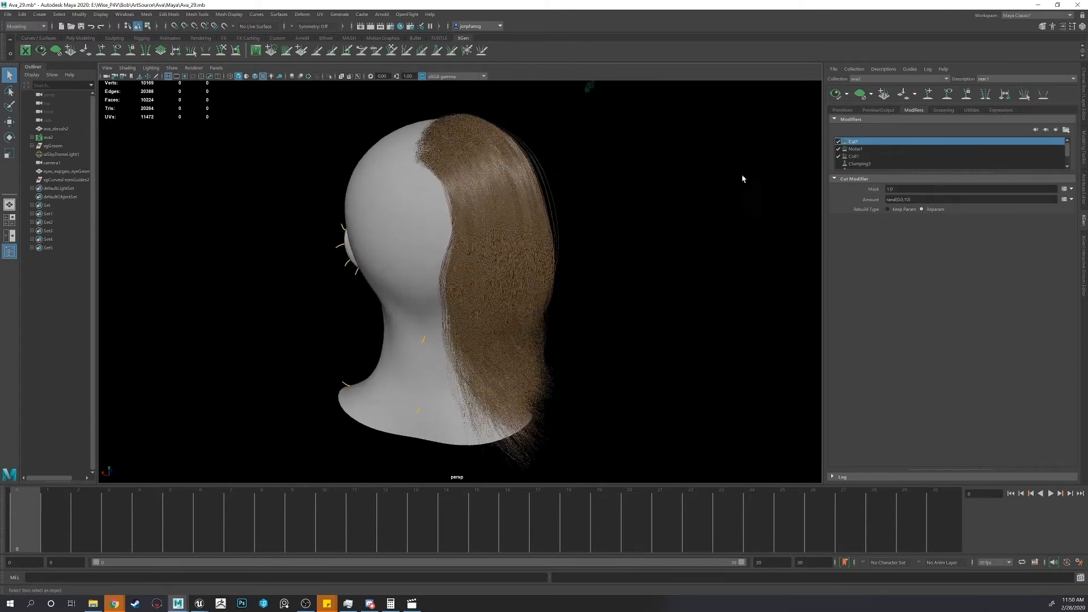
left_click(859, 94)
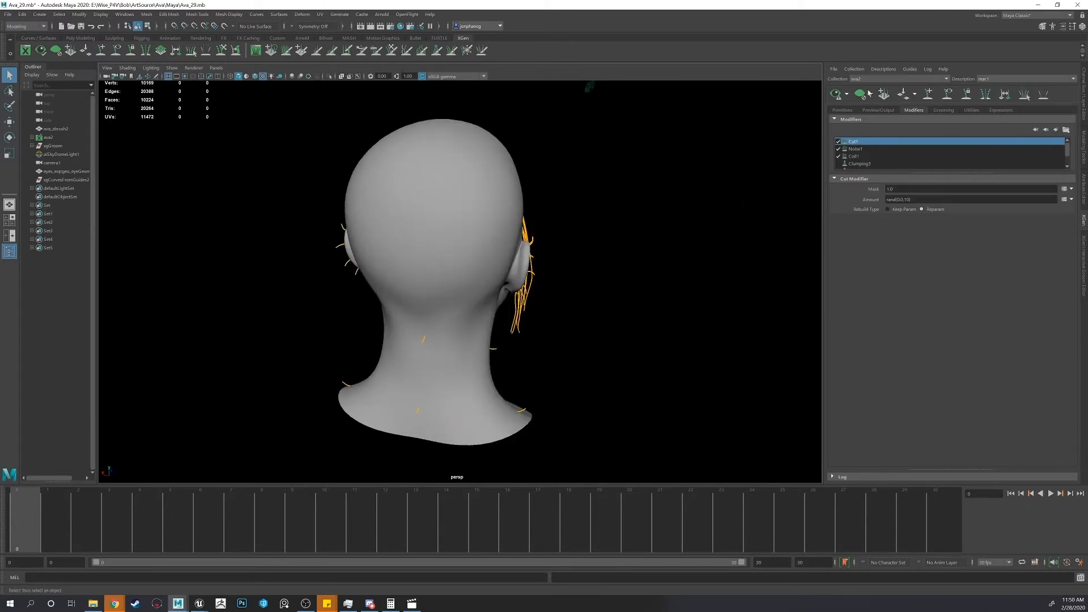
left_click(836, 94)
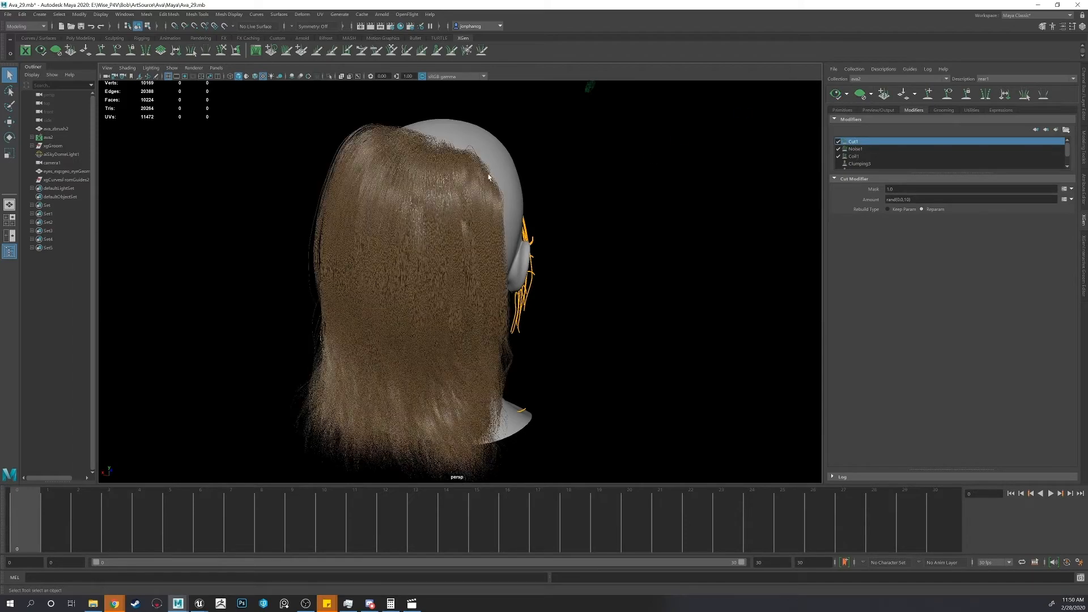
left_click_drag(648, 153, 540, 166, "alt")
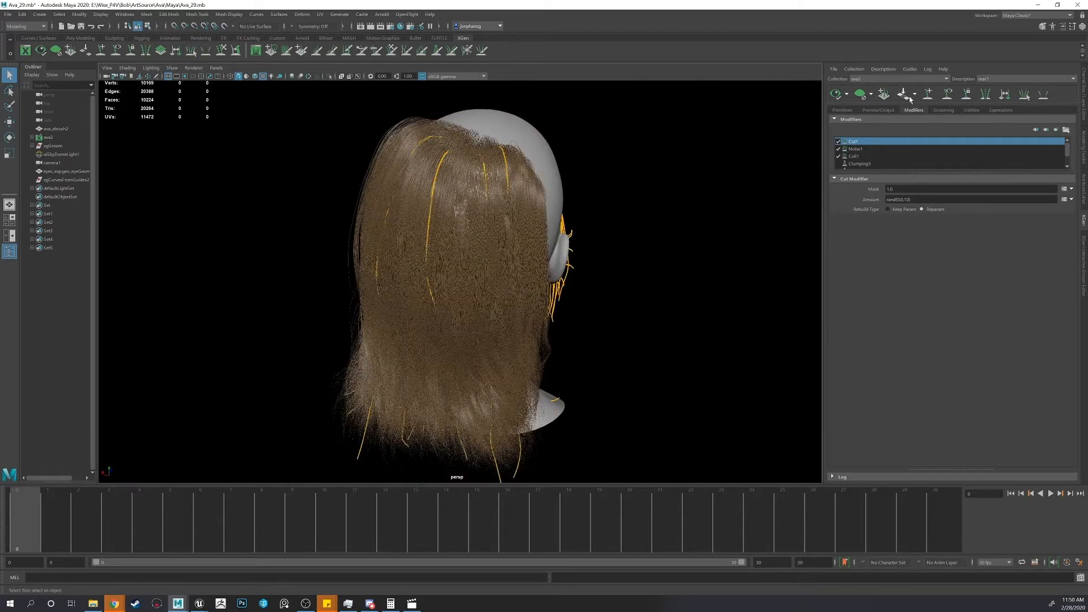
- Clear the preview and examine from both sides how the rear1 guides fall from the crown to the nape
left_click(861, 95)
left_click_drag(713, 163, 615, 156, "alt")
left_click_drag(569, 148, 502, 128, "alt")
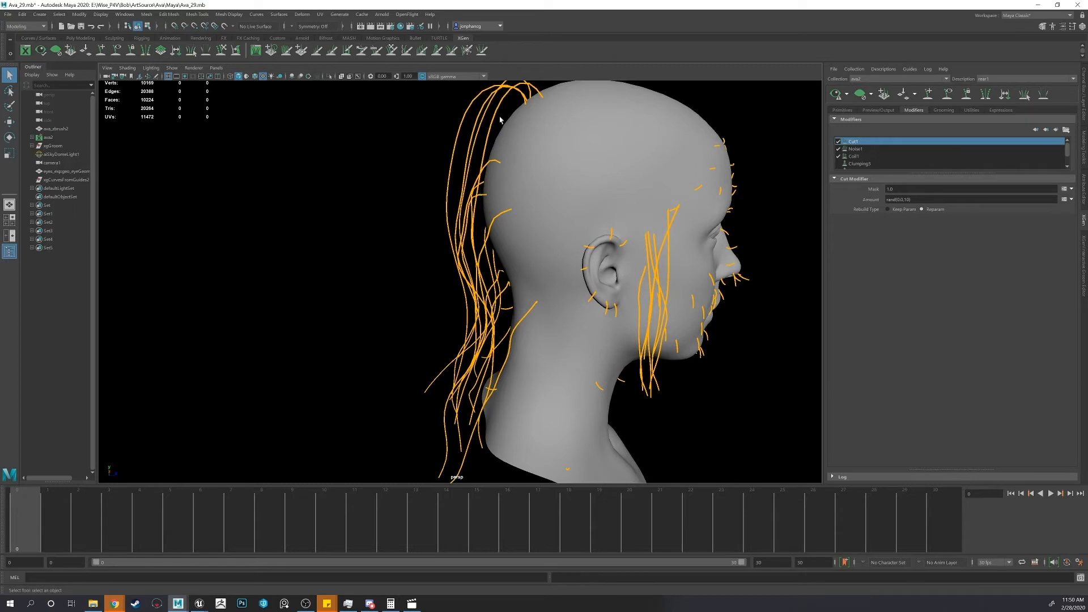
left_click_drag(490, 243, 491, 199, "alt")
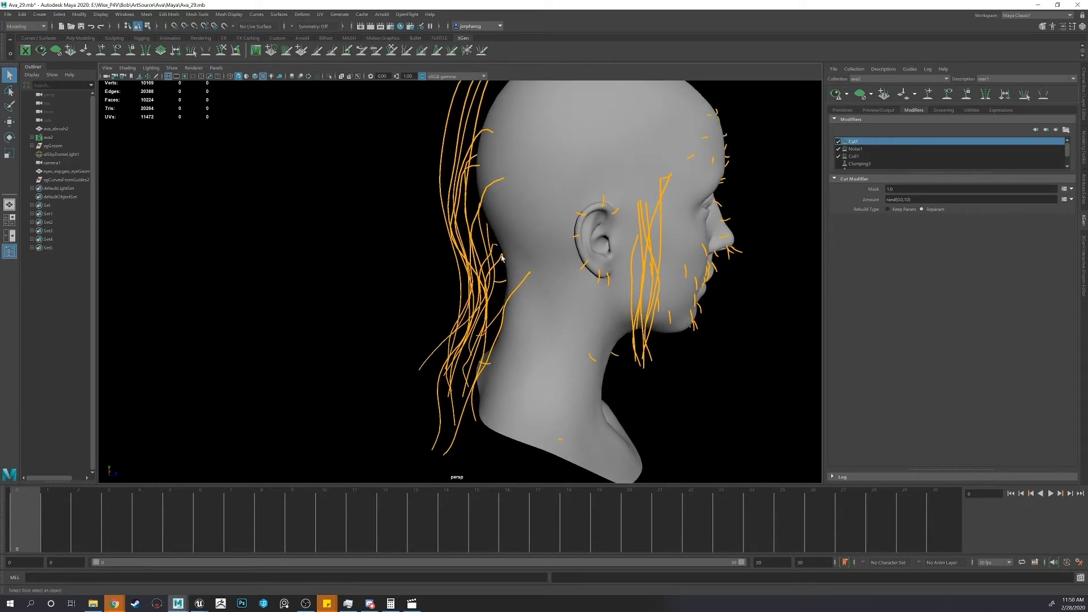
left_click_drag(522, 297, 488, 295, "alt")
right_click_drag(519, 187, 474, 216, "alt")
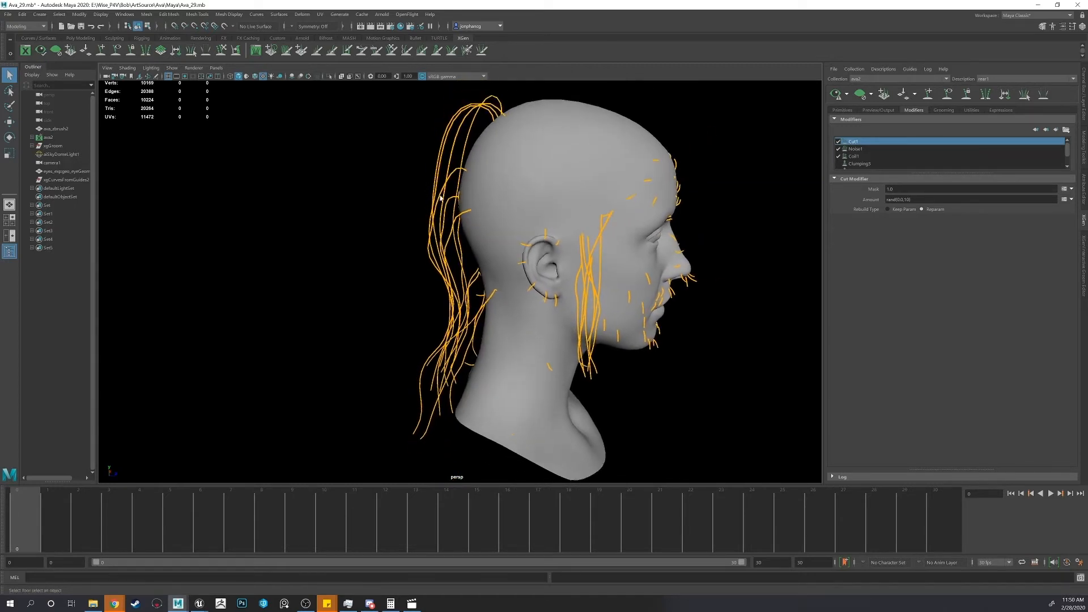
middle_click_drag(473, 216, 470, 210, "alt")
mouse_move(471, 210)
left_mouse_down("alt")
mouse_move(505, 249)
mouse_move(463, 204)
mouse_move(479, 187)
mouse_move(513, 230)
mouse_move(490, 209)
left_mouse_up("alt")
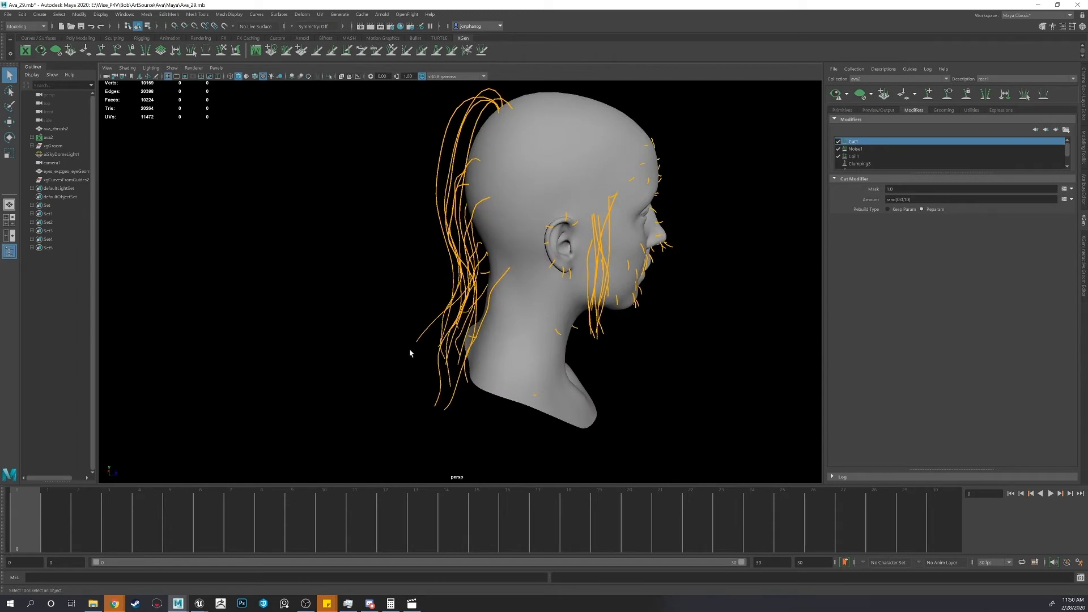
left_click_drag(502, 224, 578, 280, "alt")
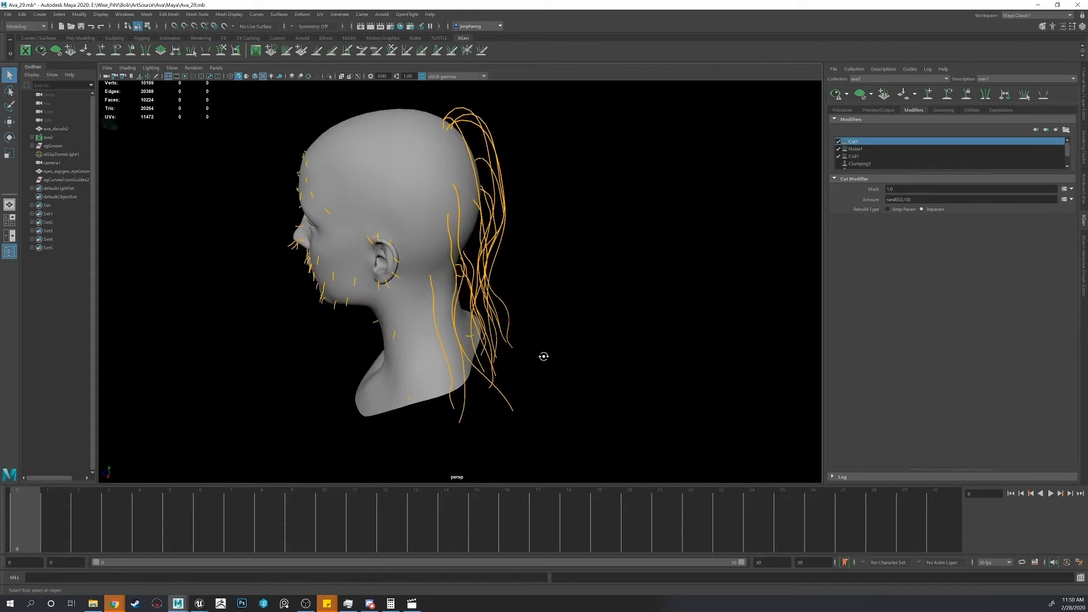
left_click_drag(544, 356, 425, 355, "alt")
middle_click_drag(425, 355, 420, 342, "alt")
left_click_drag(420, 341, 416, 318, "alt")
middle_click_drag(417, 318, 412, 321, "alt")
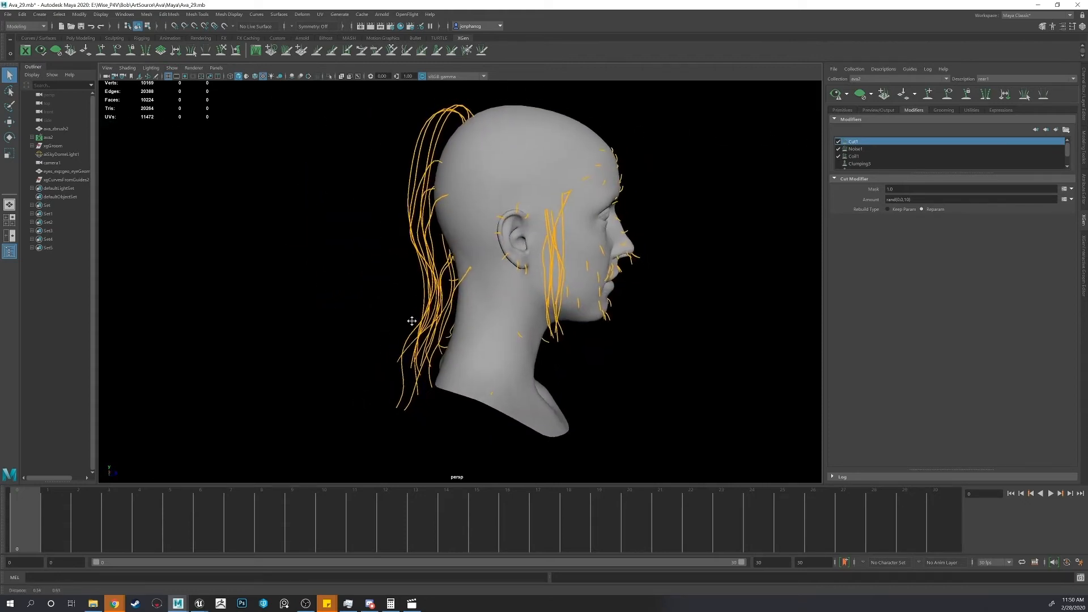
left_click_drag(411, 321, 447, 322, "alt")
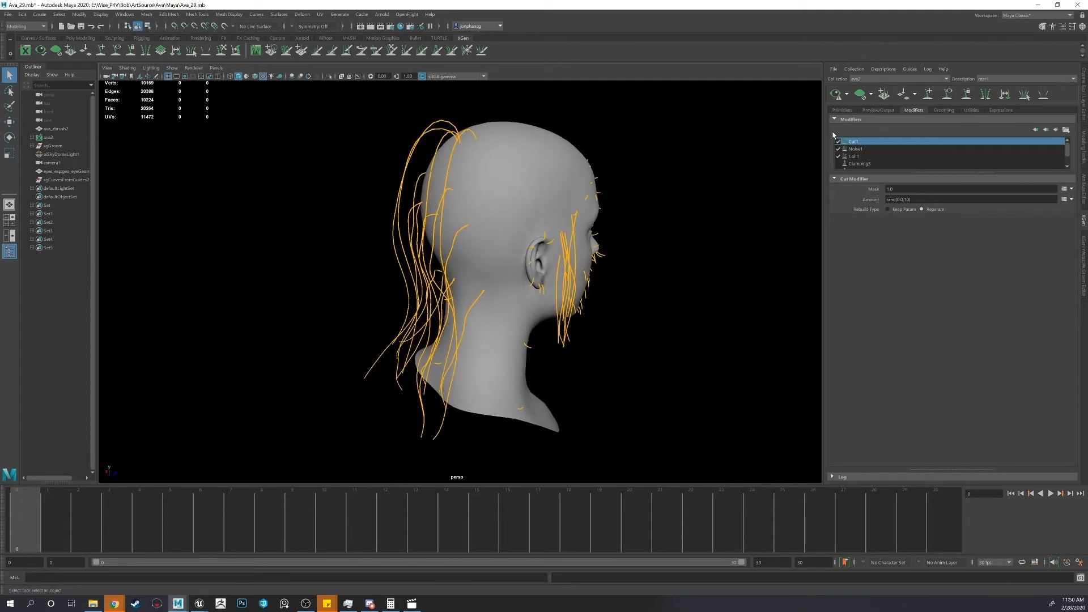
- Regenerate the rear1 hair preview, and preview the side_02 description's hair beside it
left_click(836, 95)
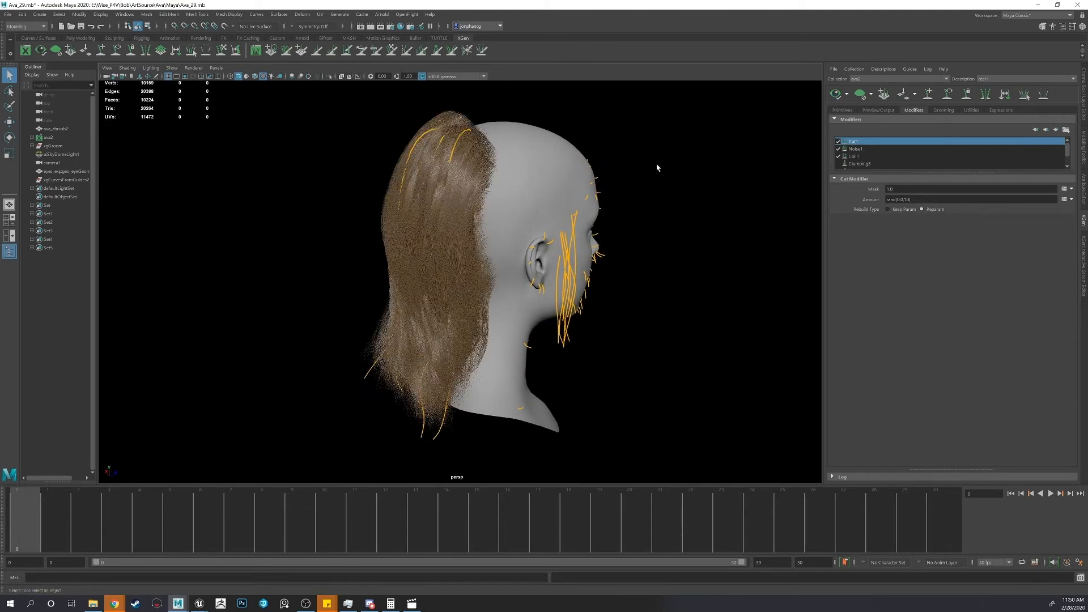
left_click_drag(633, 172, 575, 166, "alt")
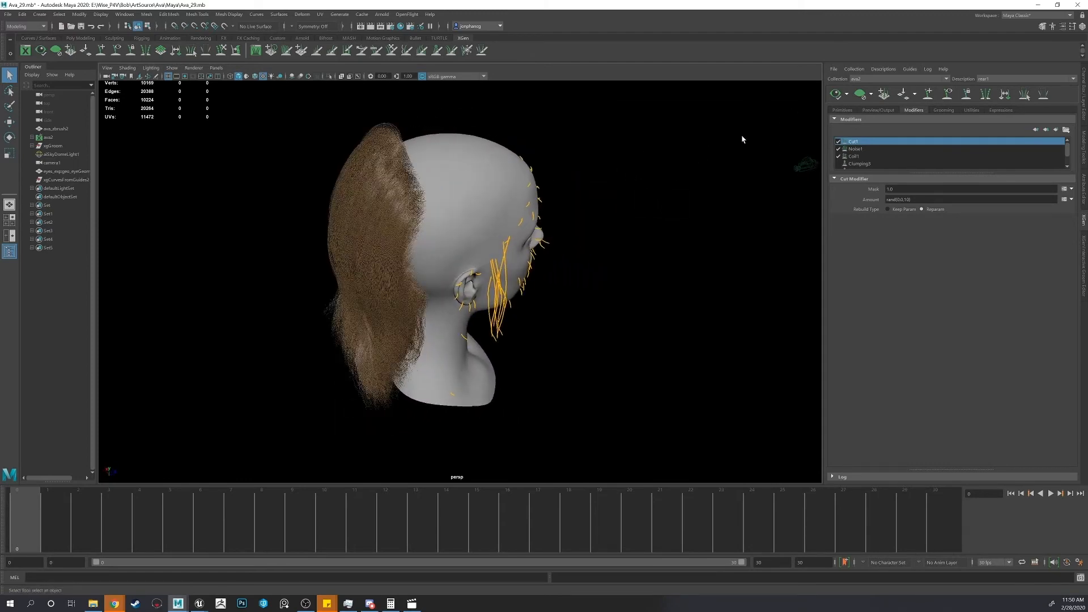
left_click(1026, 79)
left_click(997, 120)
left_click(836, 94)
middle_click_drag(442, 193, 507, 167, "alt")
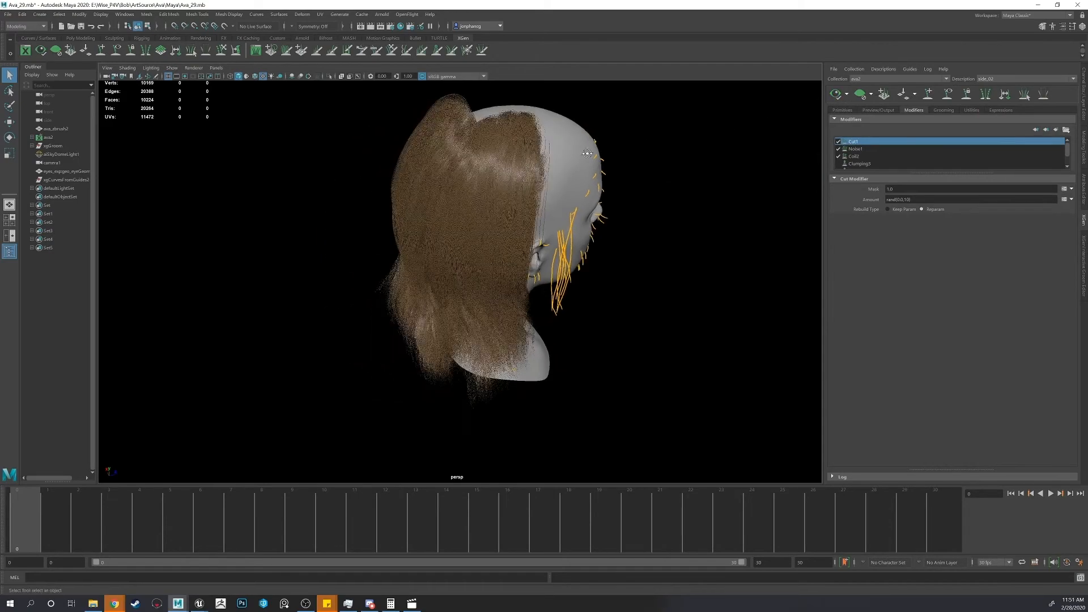
- Examine the combined rear1 and side_02 hair from the sides and from above, and clear the preview
left_click_drag(507, 167, 620, 233, "alt")
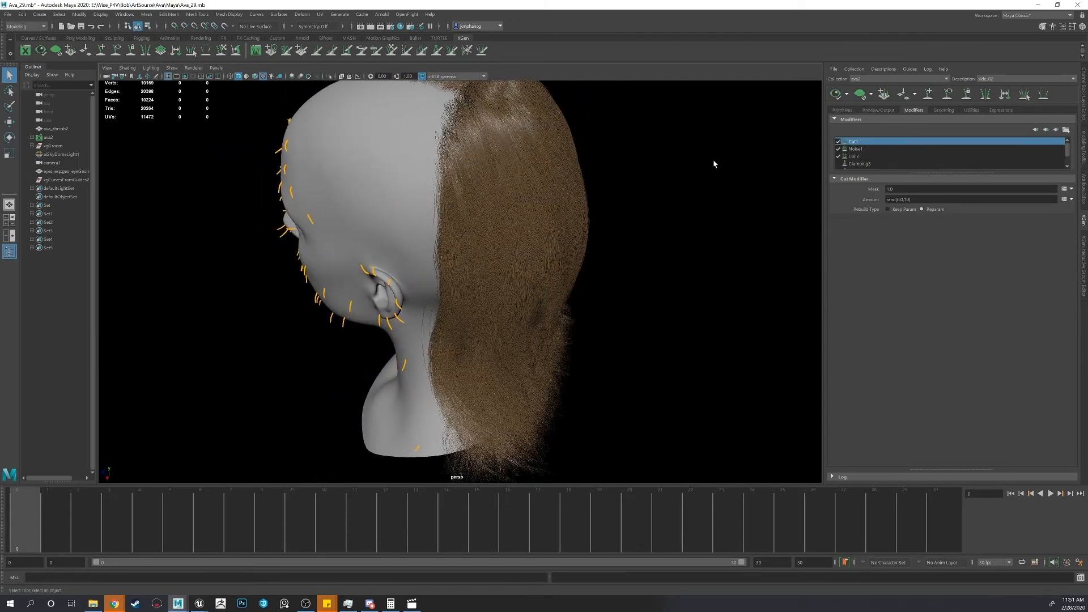
left_click_drag(714, 164, 579, 206, "alt")
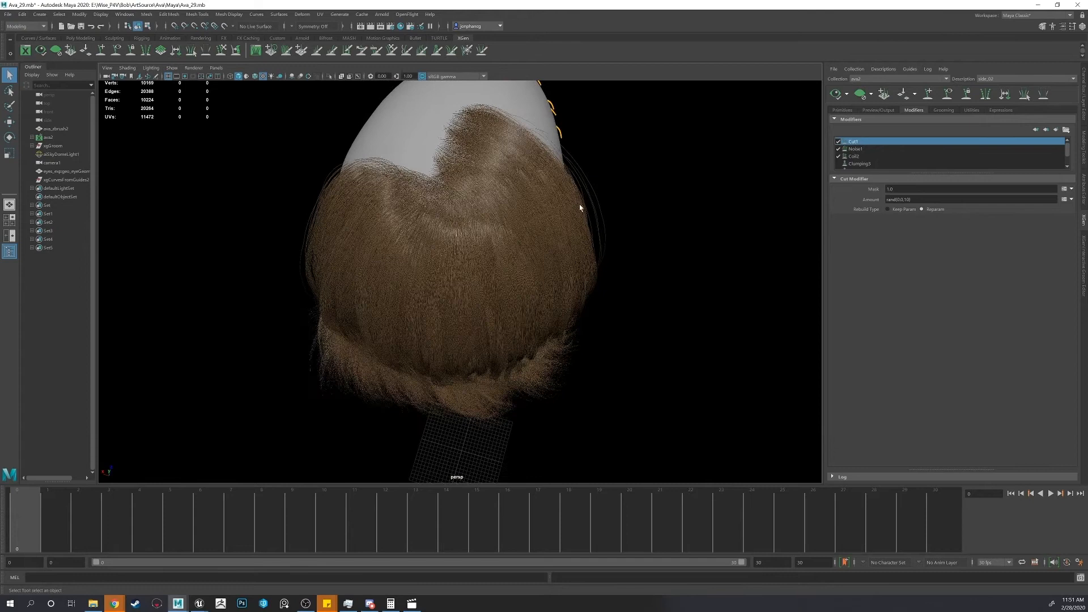
left_click(863, 95)
left_click(946, 95)
scroll(597, 199, "down", 1)
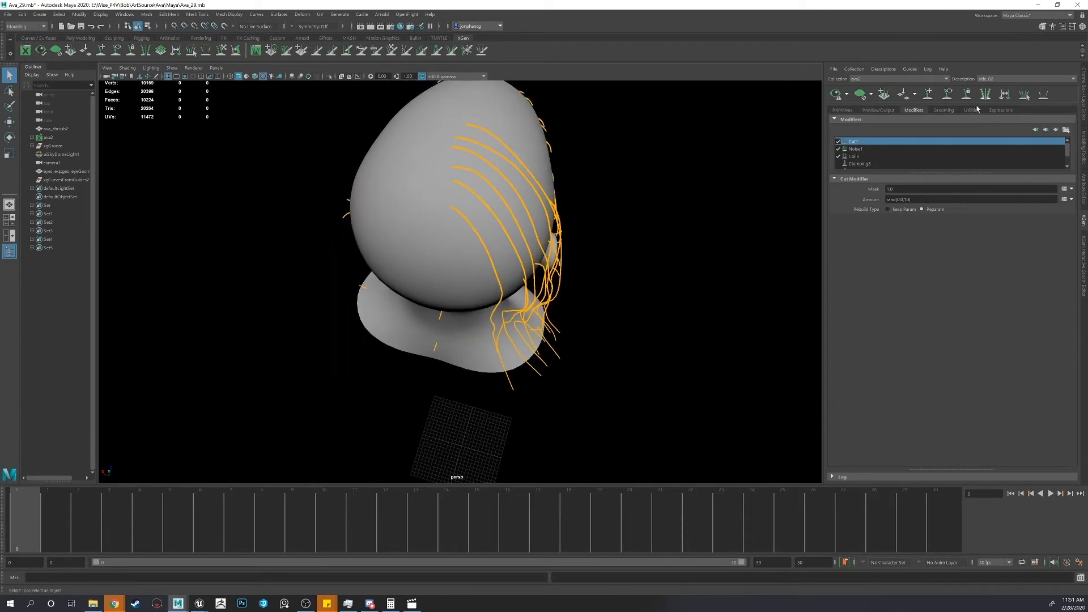
- Switch to the rear1 description and examine how its guides spread from the crown around the back of the head
left_click(991, 79)
left_click(1000, 107)
left_click_drag(456, 214, 454, 165, "alt")
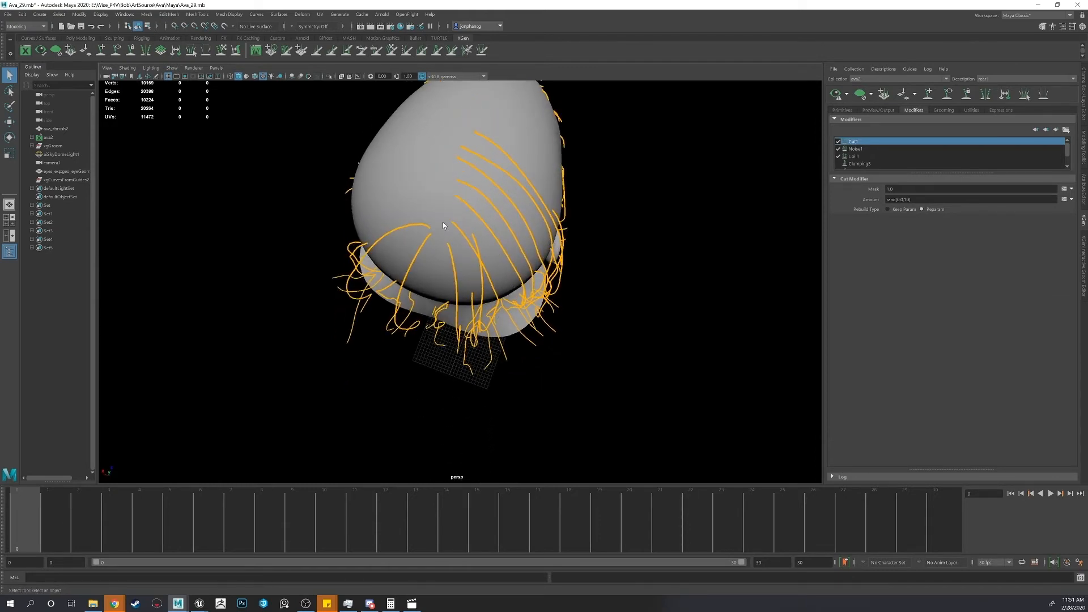
left_click_drag(381, 272, 414, 212, "alt")
left_click_drag(361, 272, 487, 256, "alt")
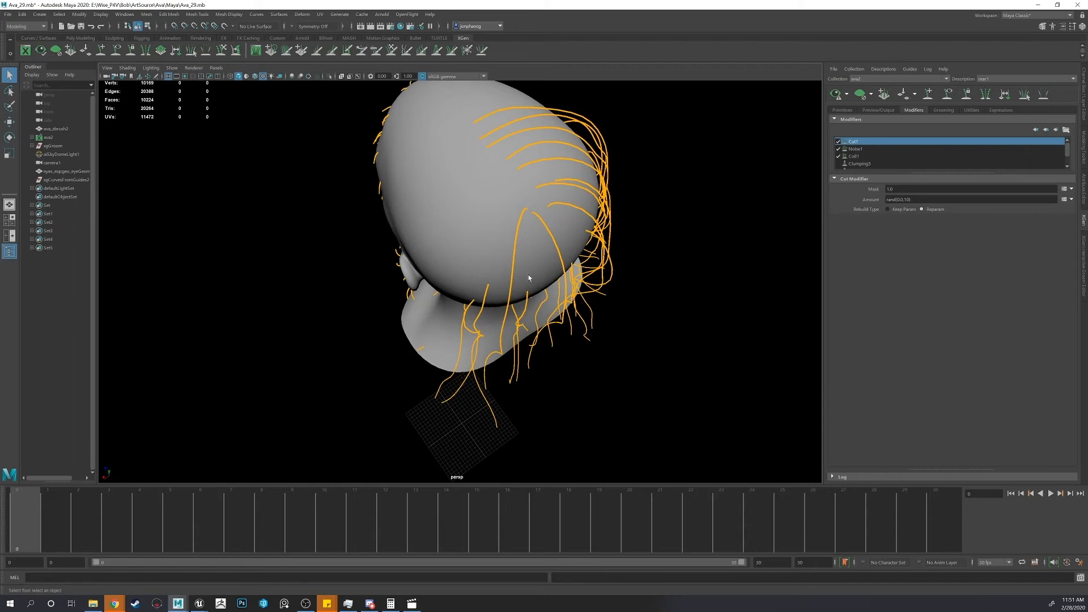
- Switch to the right_side description and generate its hair preview, viewed from the front of the face
left_click(1027, 79)
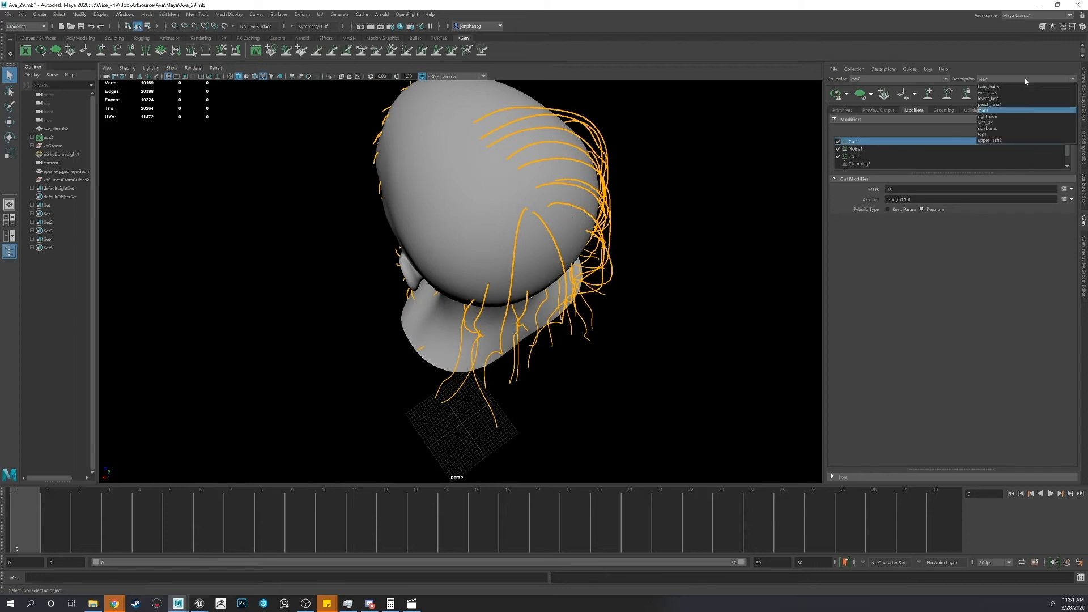
left_click(1013, 117)
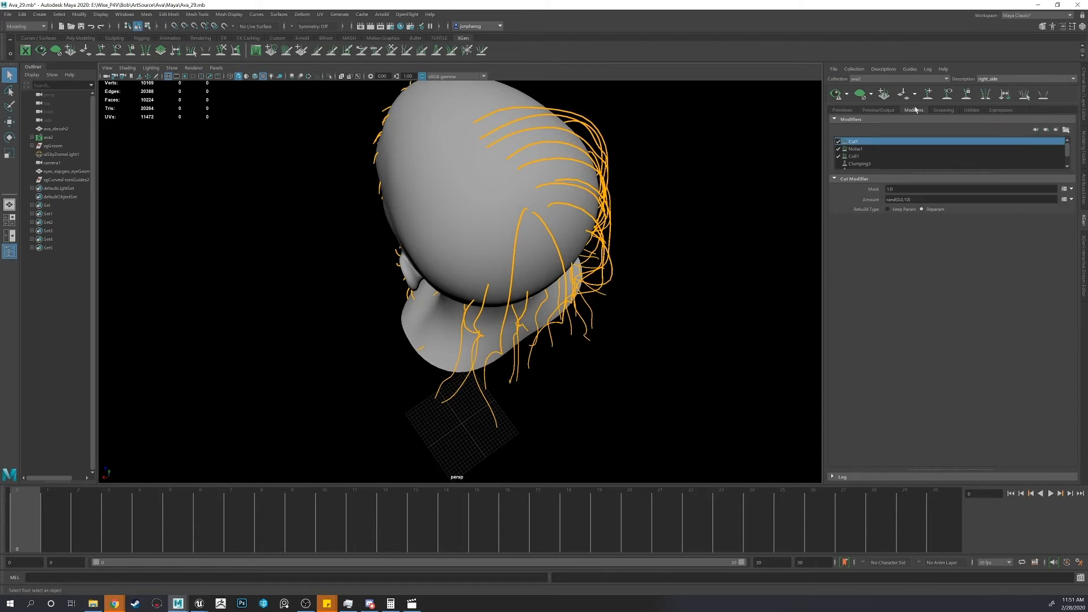
middle_click_drag(637, 200, 670, 203, "alt")
left_click_drag(670, 203, 707, 217, "alt")
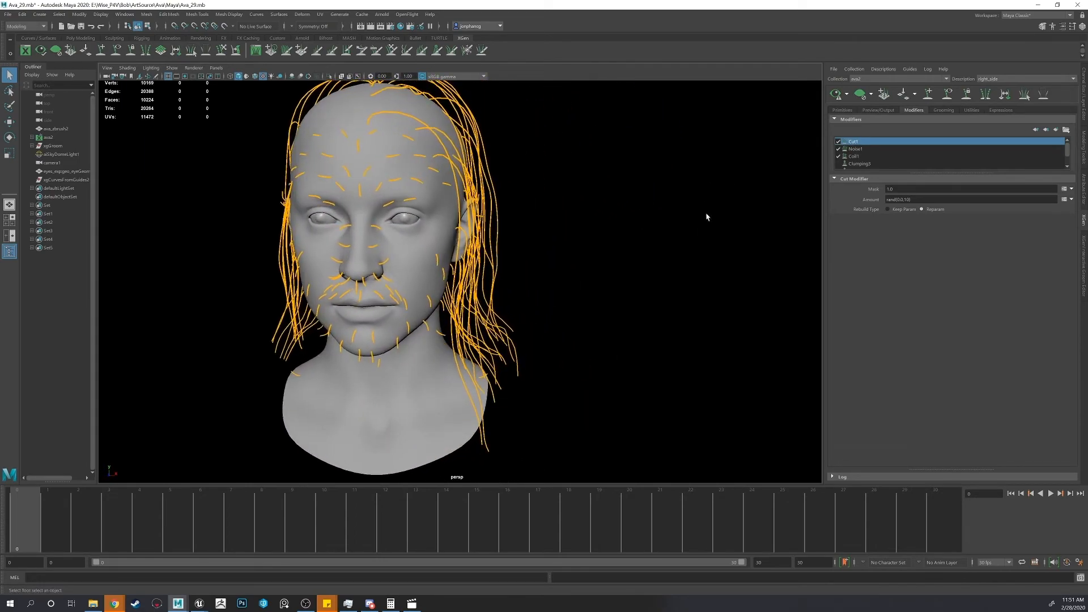
left_click(837, 94)
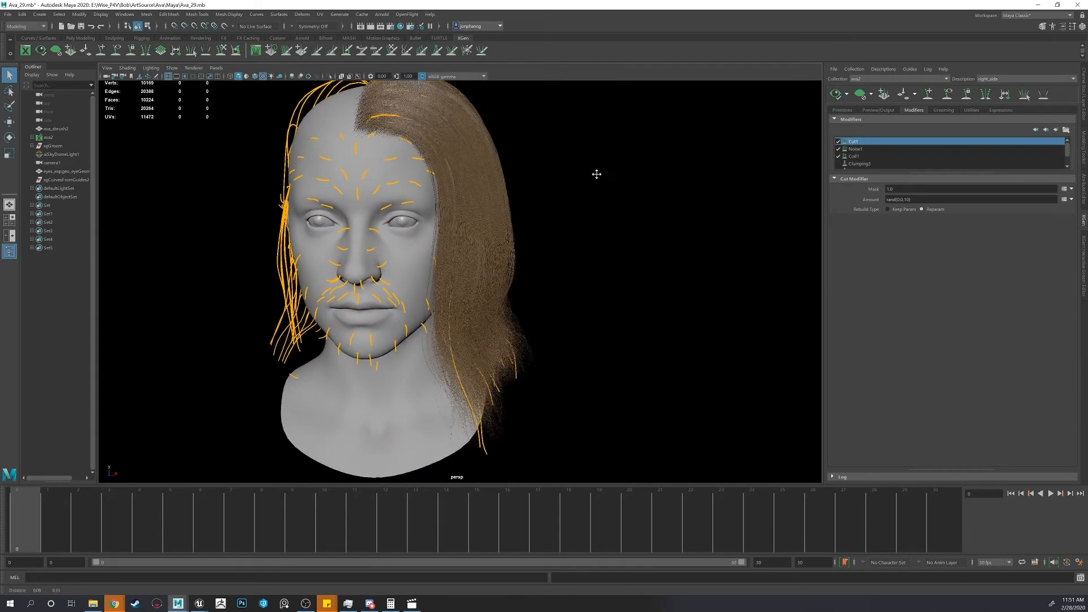
- Examine the right_side hair and review the settings of its Cut, Noise and Coil modifiers
left_click_drag(595, 175, 736, 161, "alt")
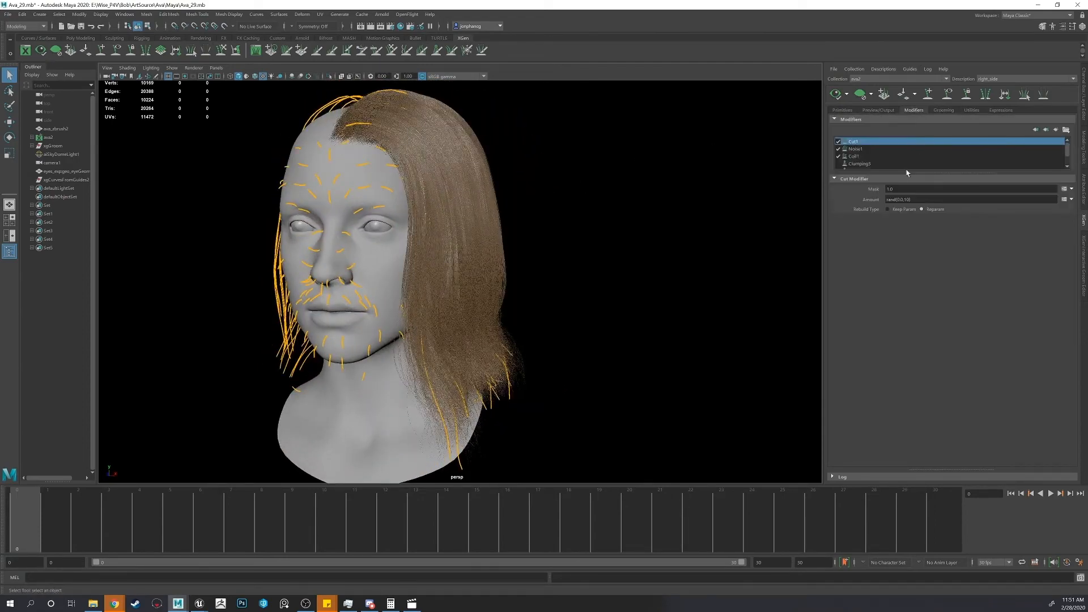
scroll(903, 164, "down", 2)
left_click(878, 163)
left_click(879, 157)
scroll(881, 158, "up", 1)
left_click(870, 157)
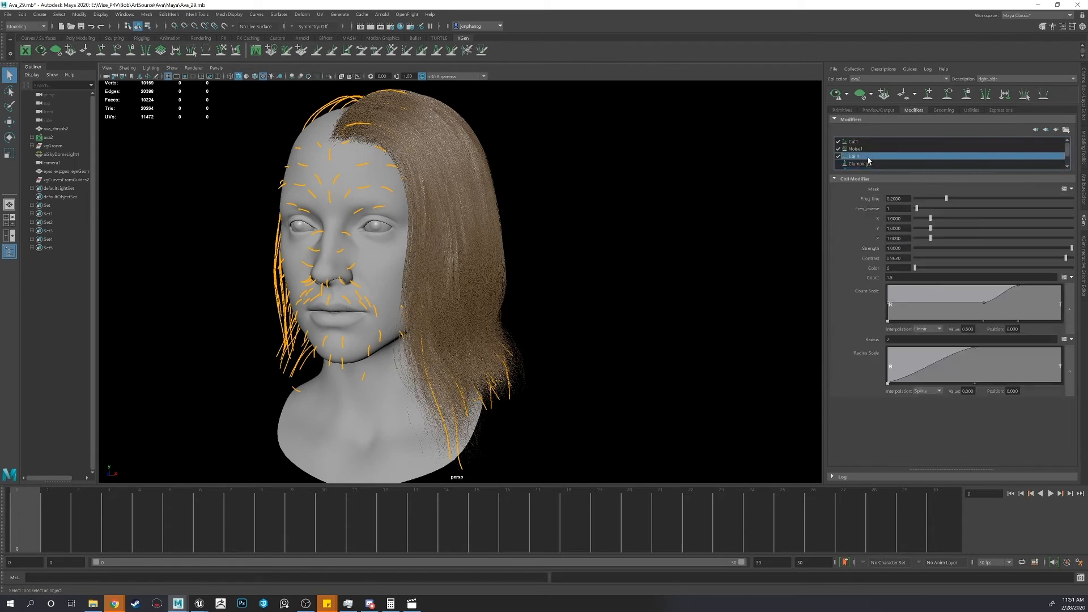
left_click(871, 149)
left_click(873, 142)
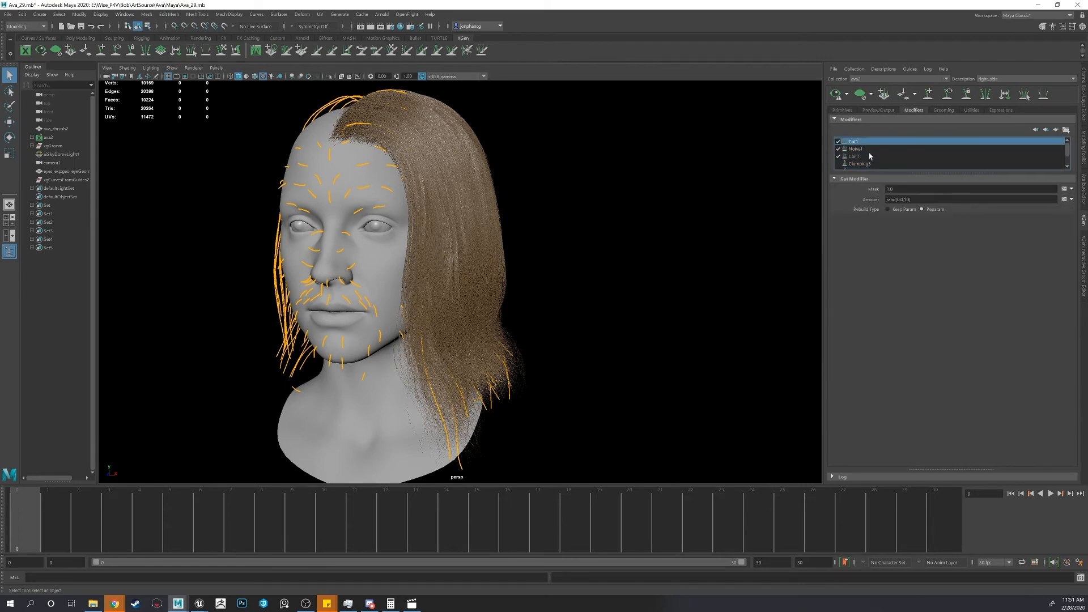
left_click(864, 157)
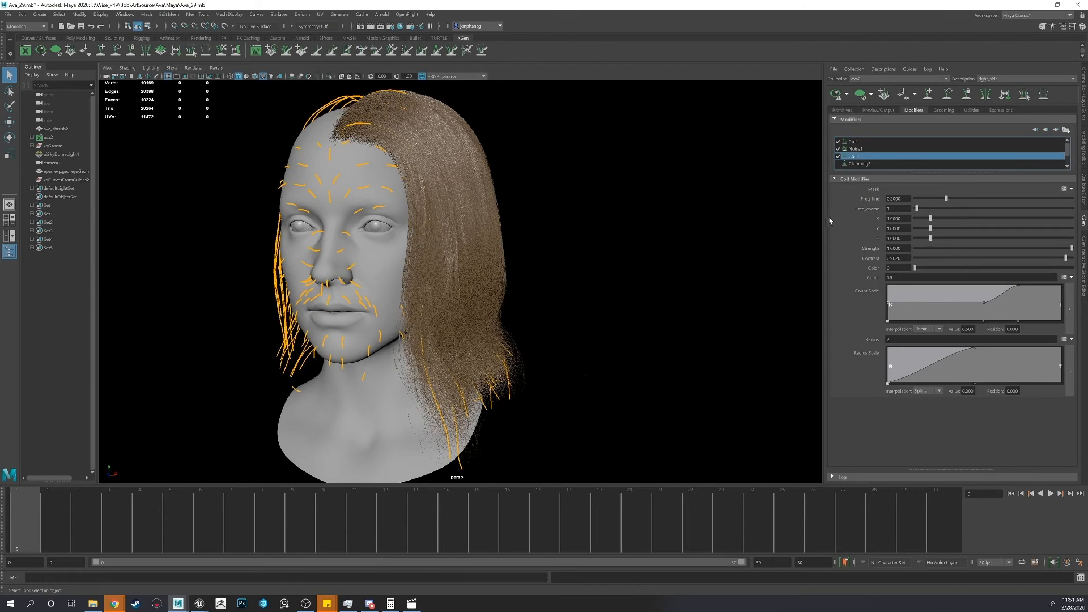
- Generate the hair preview for all descriptions in the collection and view the full groom closer around the face
left_click_drag(652, 220, 674, 226, "alt")
left_click(998, 78)
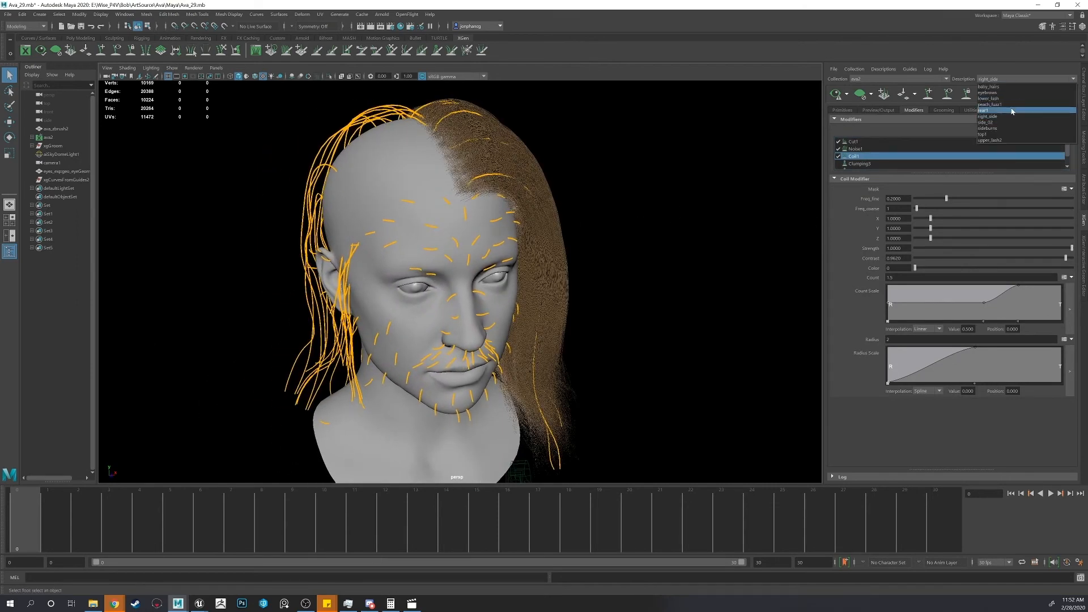
left_click(951, 60)
left_click_drag(639, 146, 653, 129, "alt")
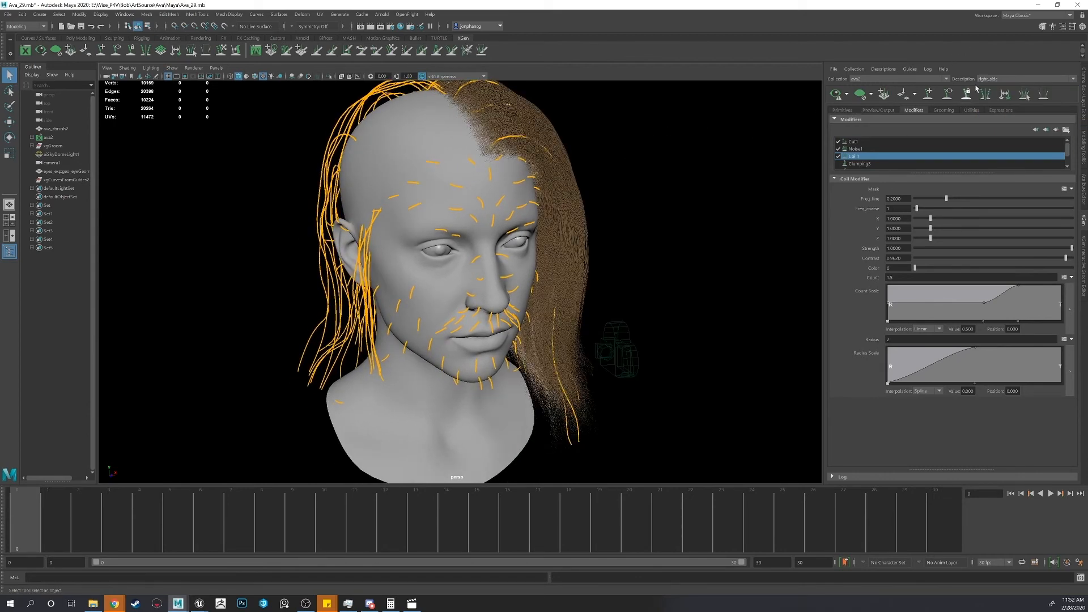
left_click(846, 94)
left_click(854, 136)
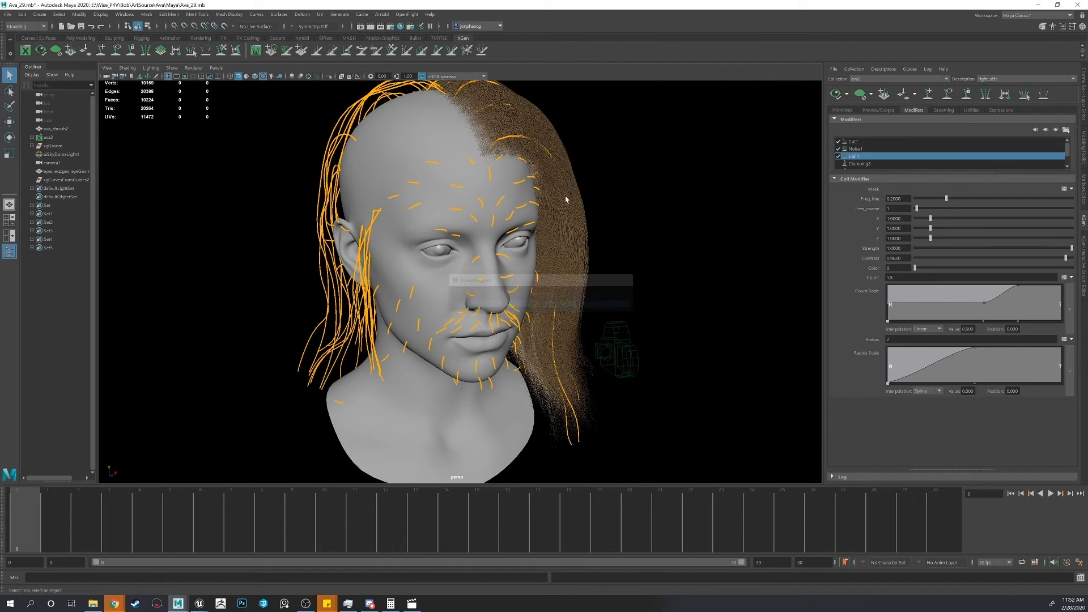
middle_click_drag(562, 194, 562, 215, "alt")
left_click_drag(562, 215, 581, 185, "alt")
scroll(534, 200, "up", 5)
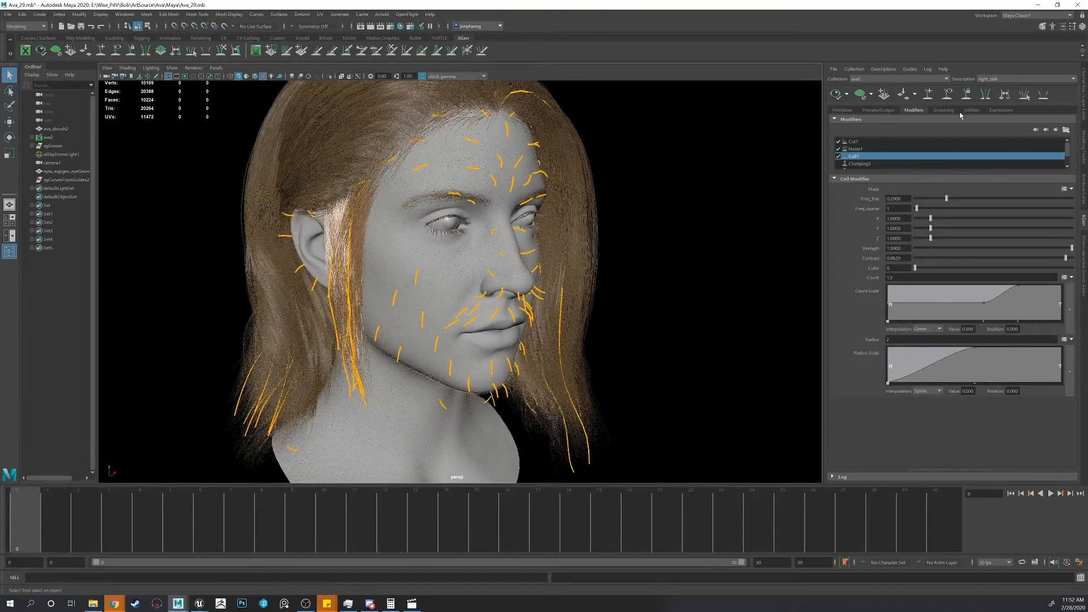
- Hide the guides of the peach_fuzz1, sideburns and right_side descriptions so only their hair previews show
left_click(998, 78)
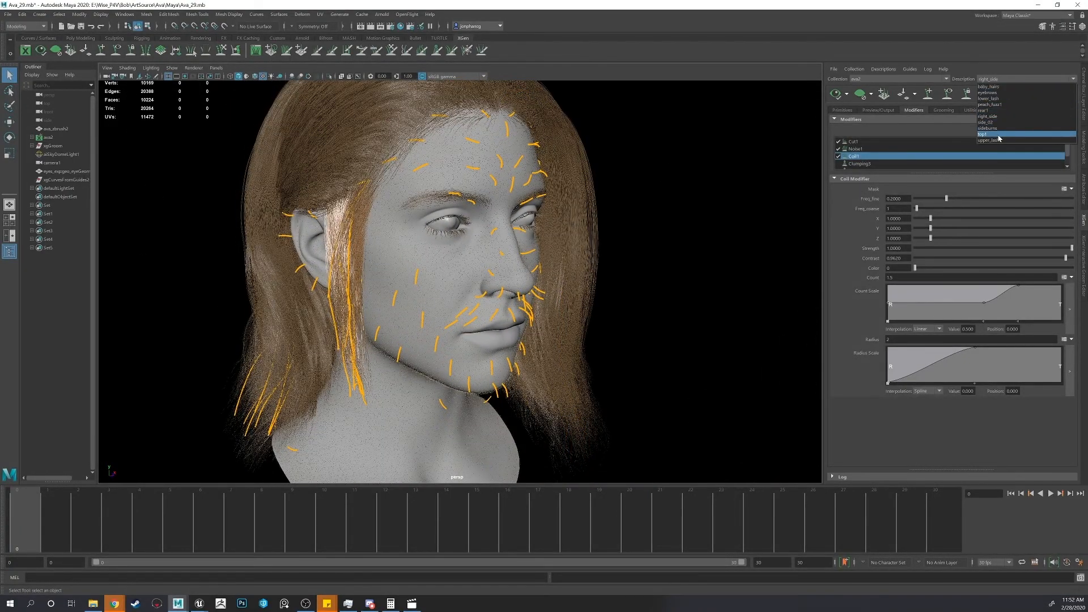
left_click(996, 104)
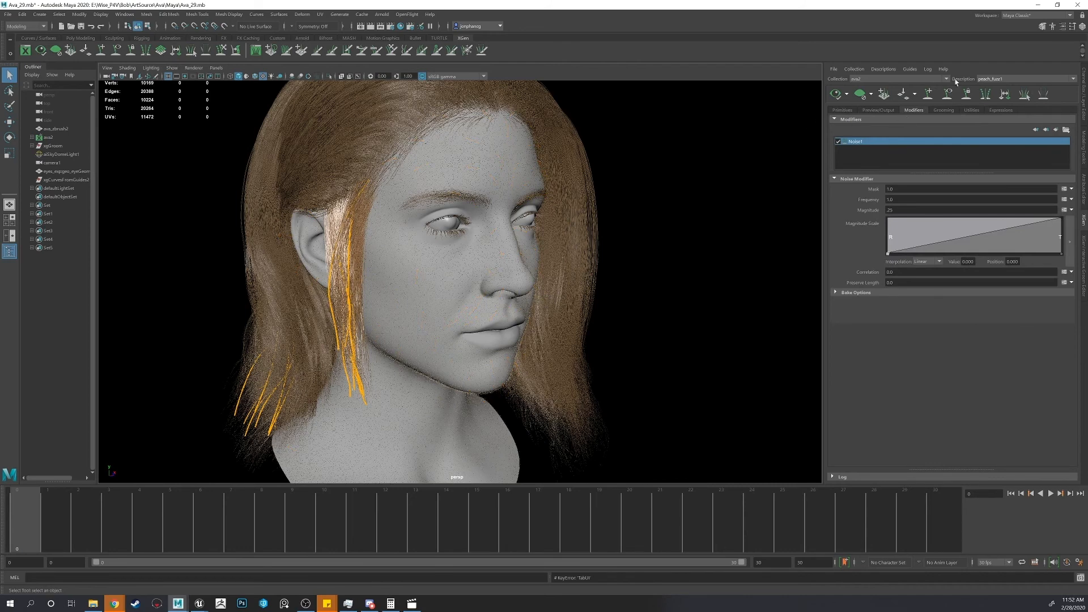
left_click(986, 79)
left_click(997, 128)
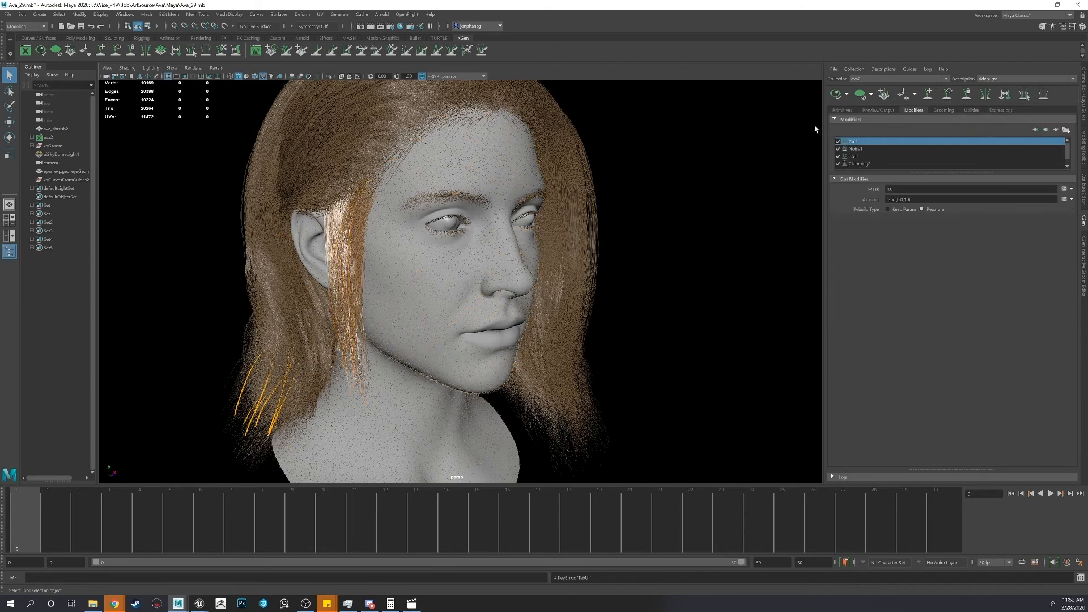
left_click(991, 75)
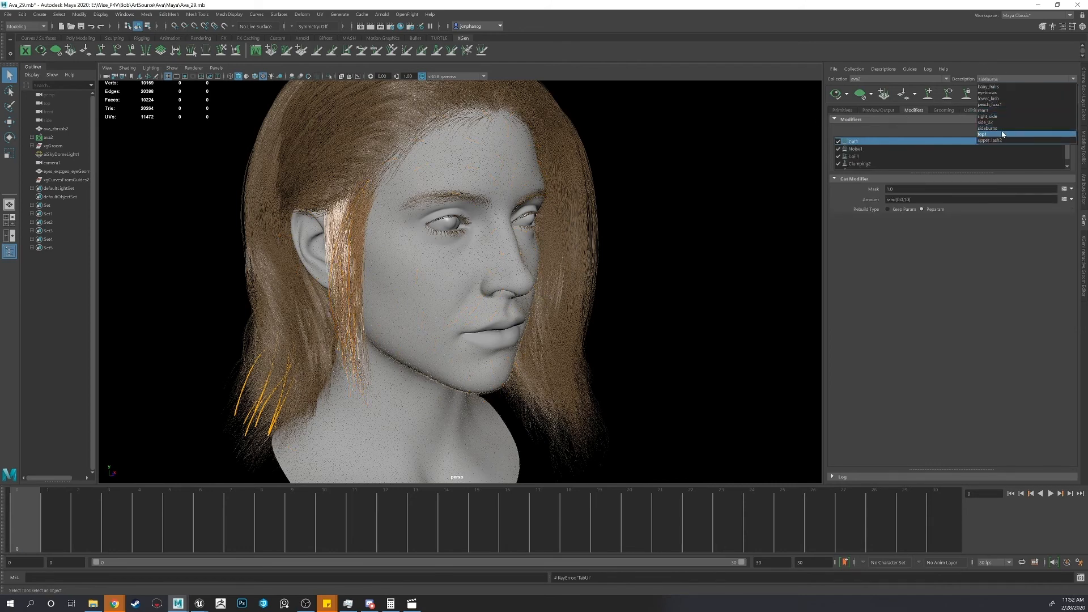
left_click(998, 118)
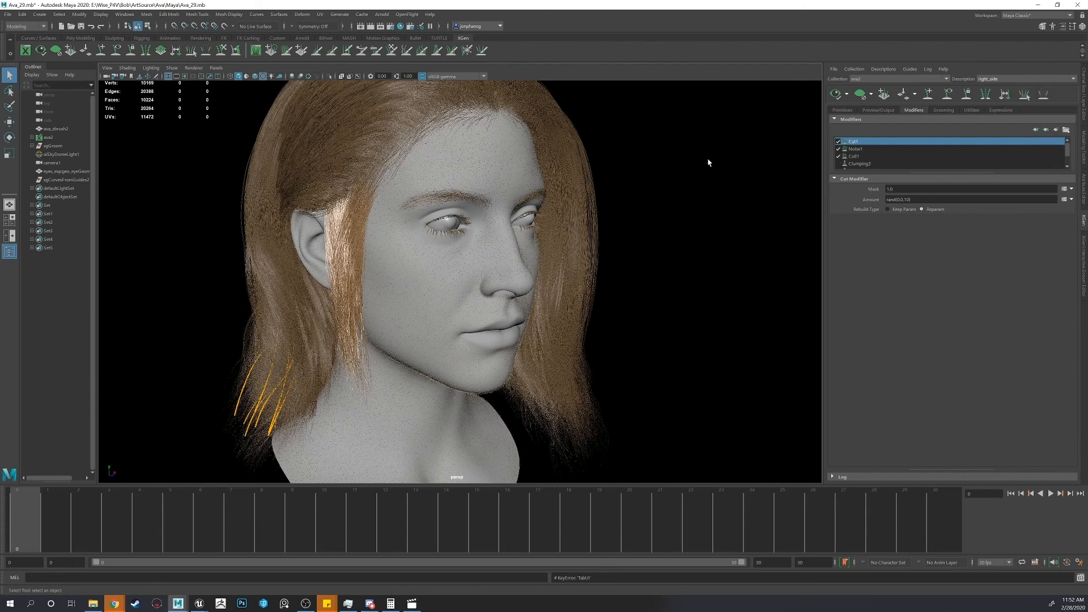
left_click_drag(707, 163, 747, 165, "alt")
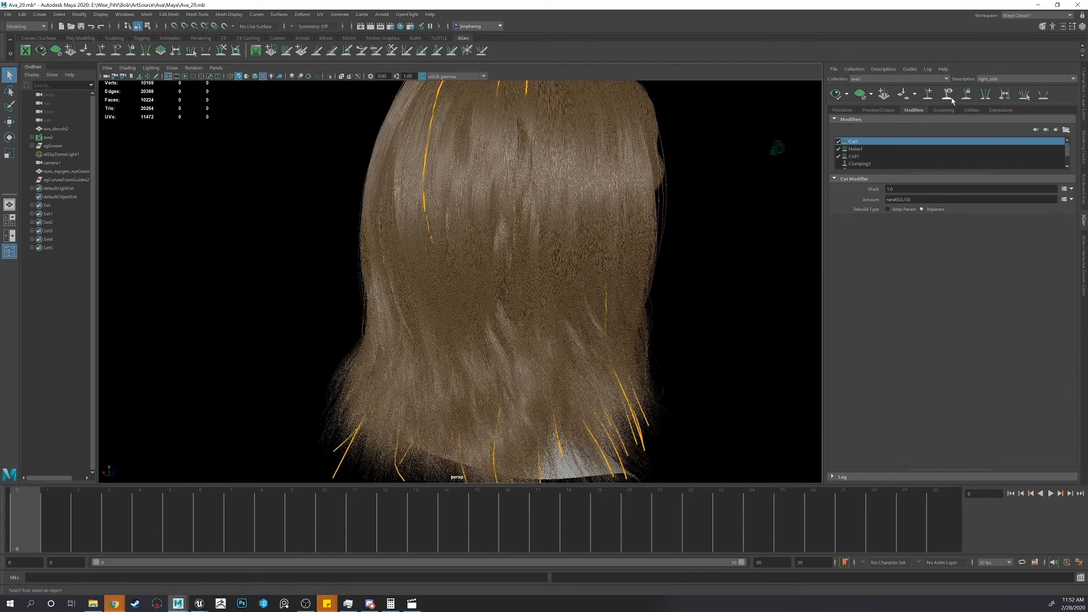
- Hide the guides of the rear1 and side_02 descriptions, and view the complete groom from the front
left_click(991, 79)
left_click(999, 112)
left_click_drag(733, 170, 794, 165, "alt")
left_click(997, 79)
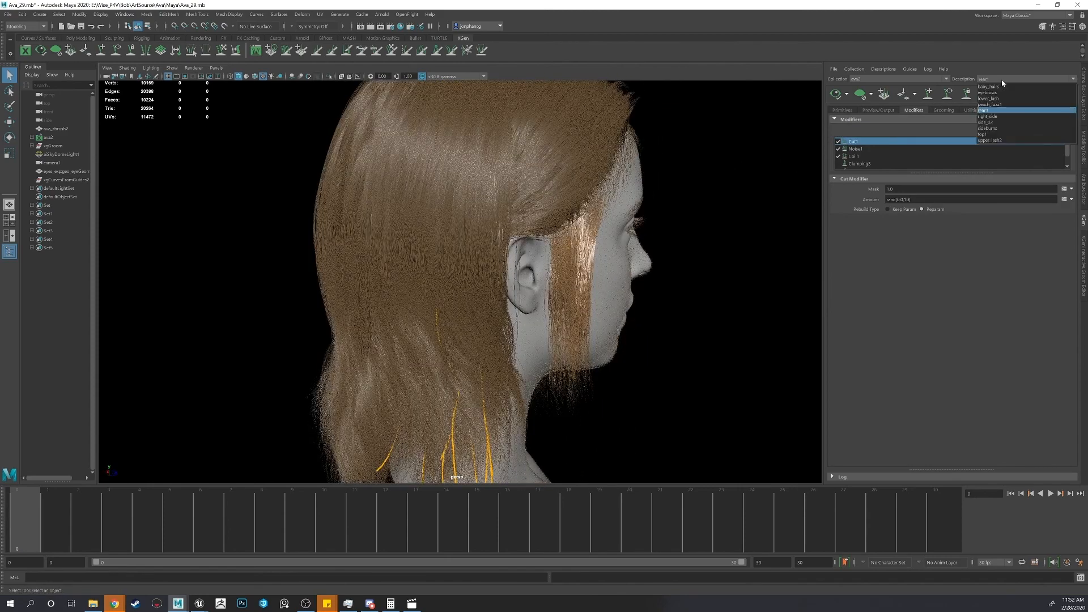
left_click(997, 121)
left_click_drag(687, 165, 628, 167, "alt")
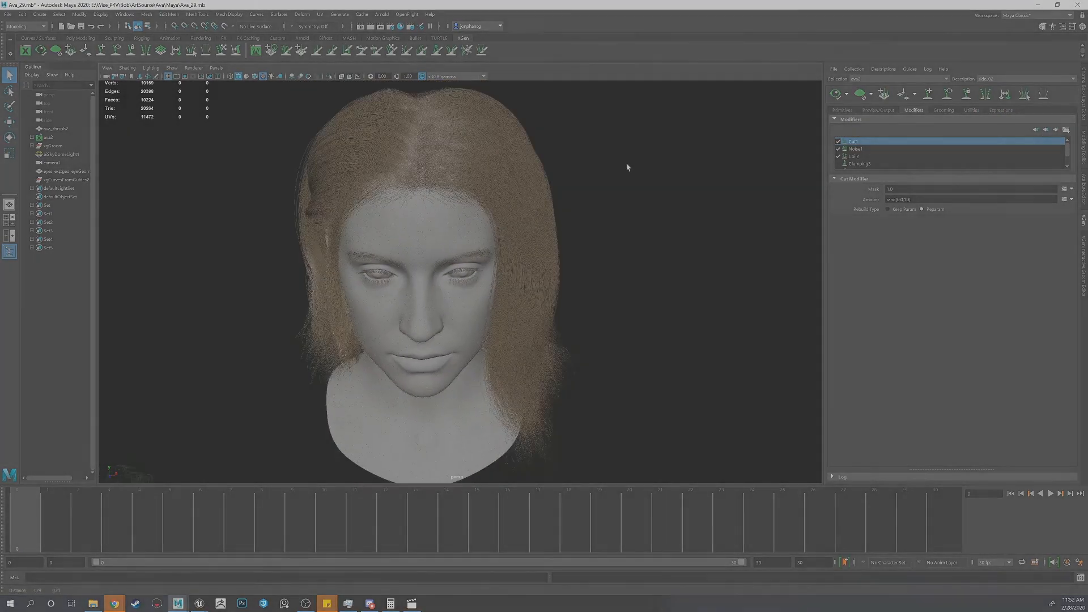